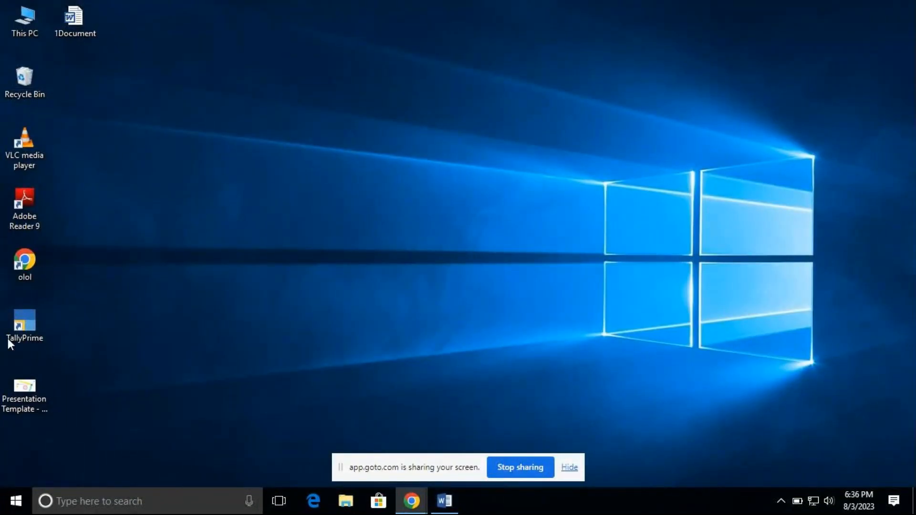
Launch TallyPrime from the desktop and continue in Educational Mode
click(30, 314)
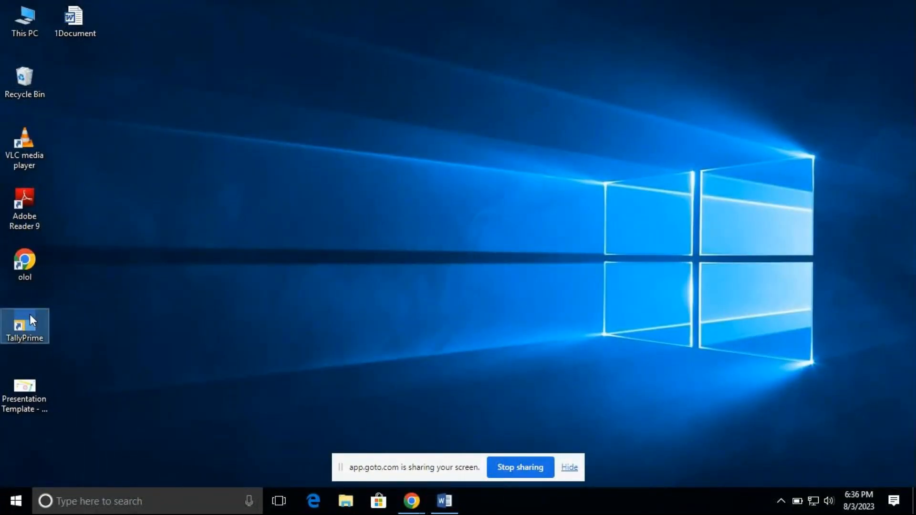
double_click(30, 314)
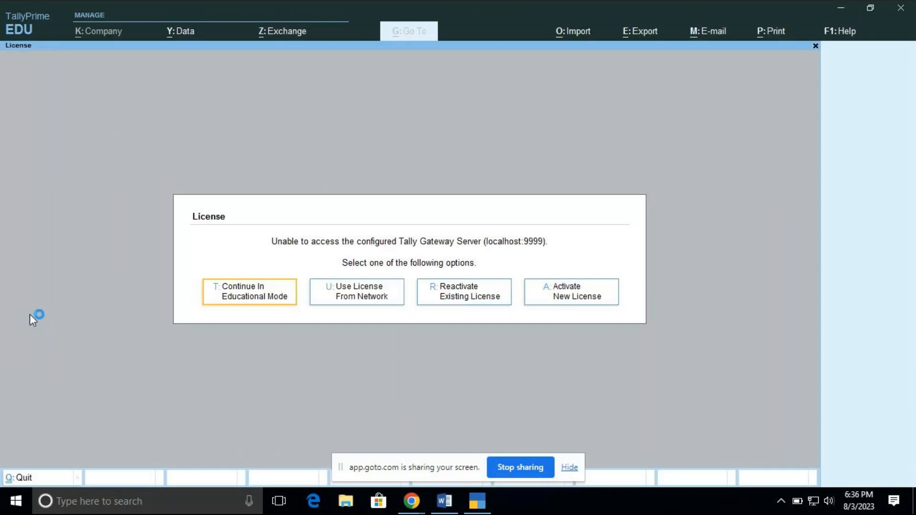
key(t)
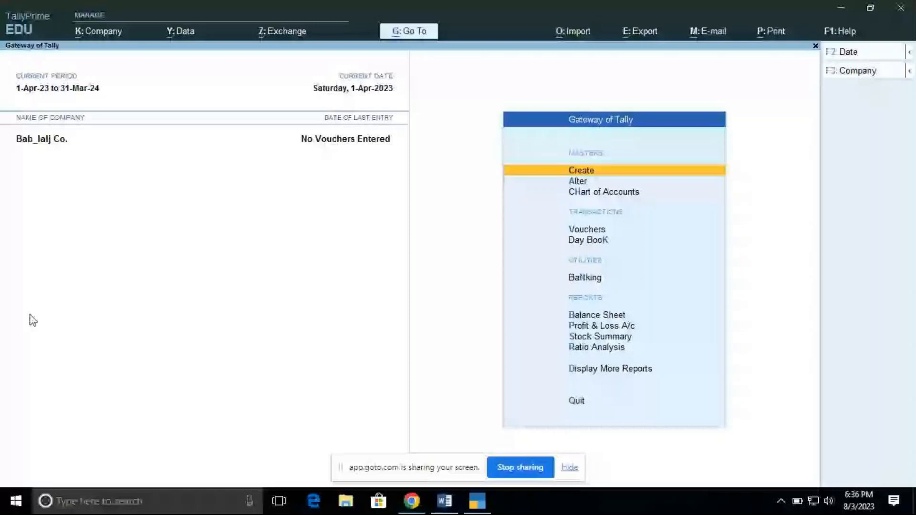
Switch to the GoTo meeting window, check its chat, and return to TallyPrime
click(410, 501)
click(402, 447)
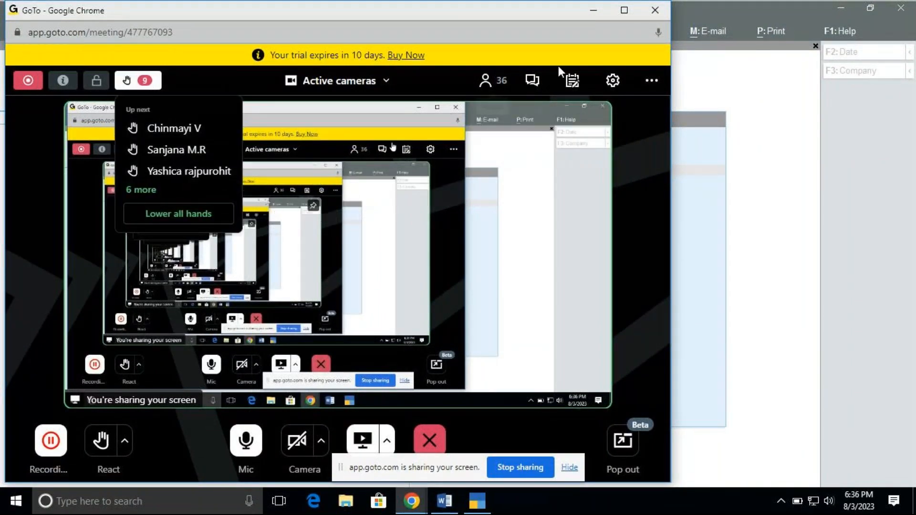
click(532, 84)
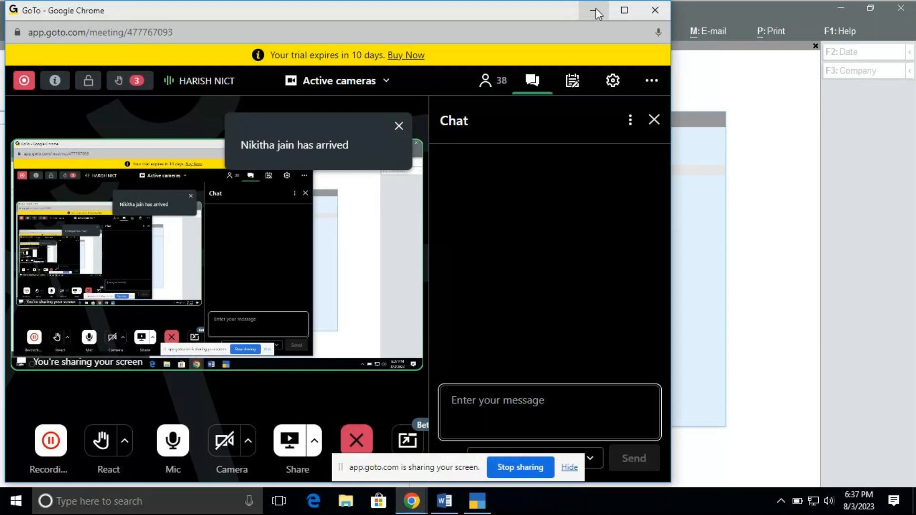
click(597, 12)
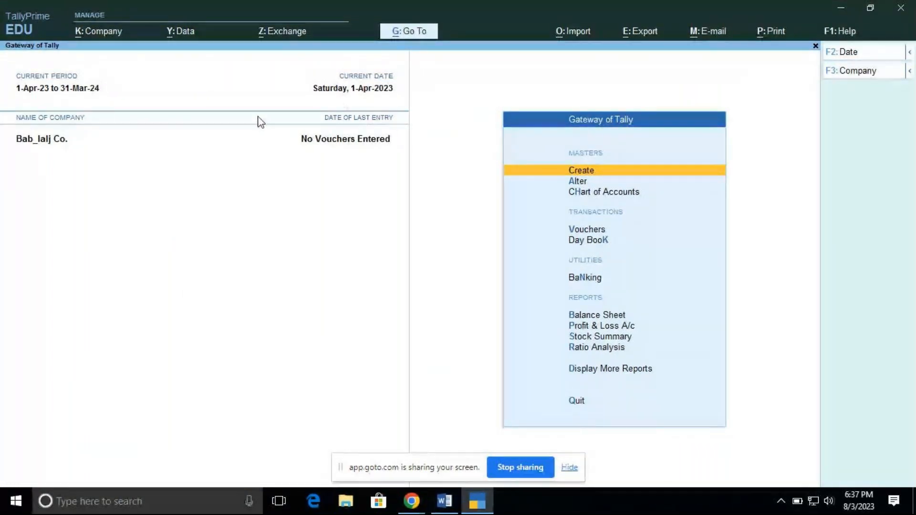
Load the company MCC Fashions from the list of companies
click(87, 31)
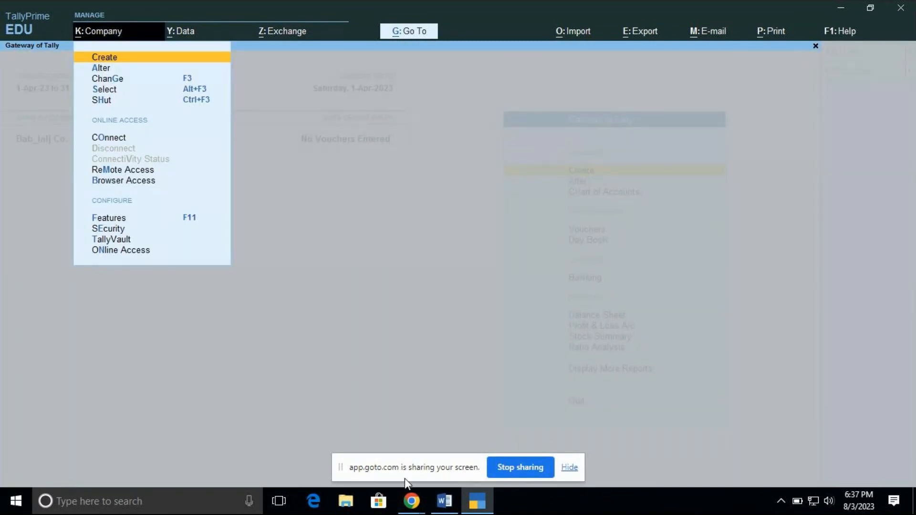
click(412, 502)
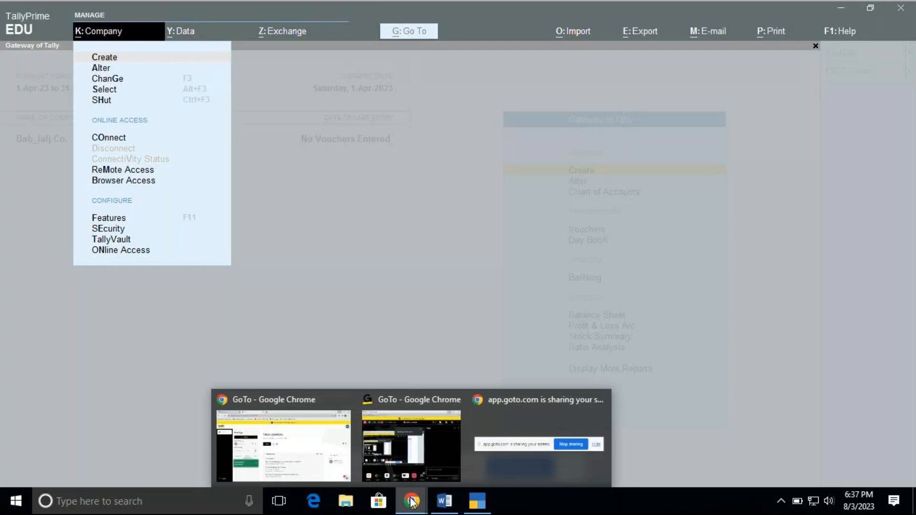
mouse_move(417, 440)
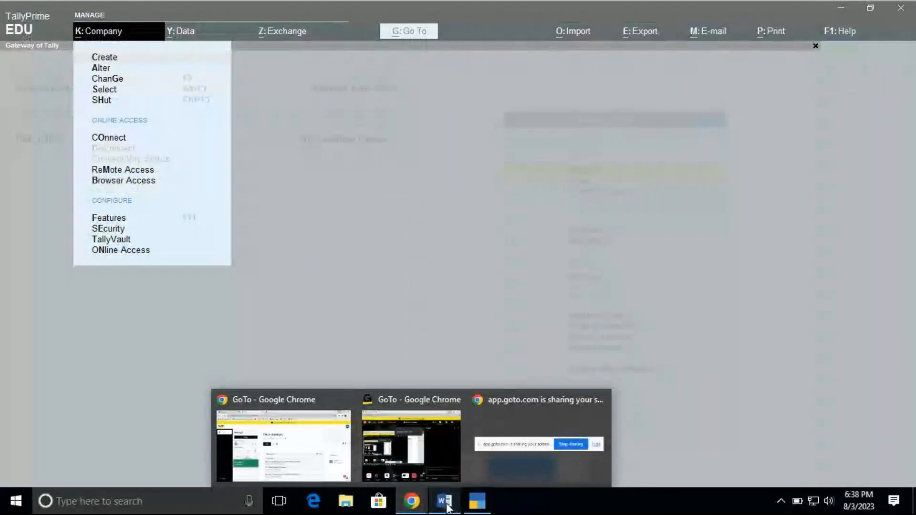
click(476, 506)
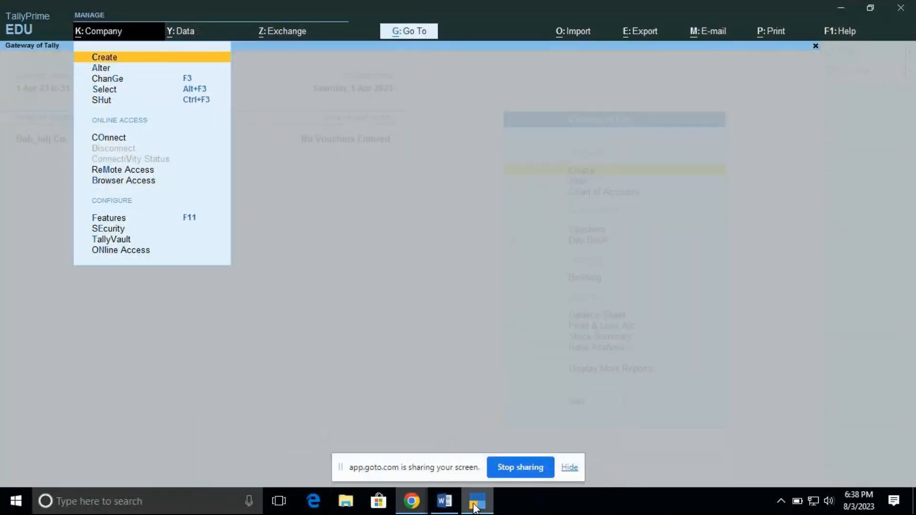
key(Down)
key(Down)
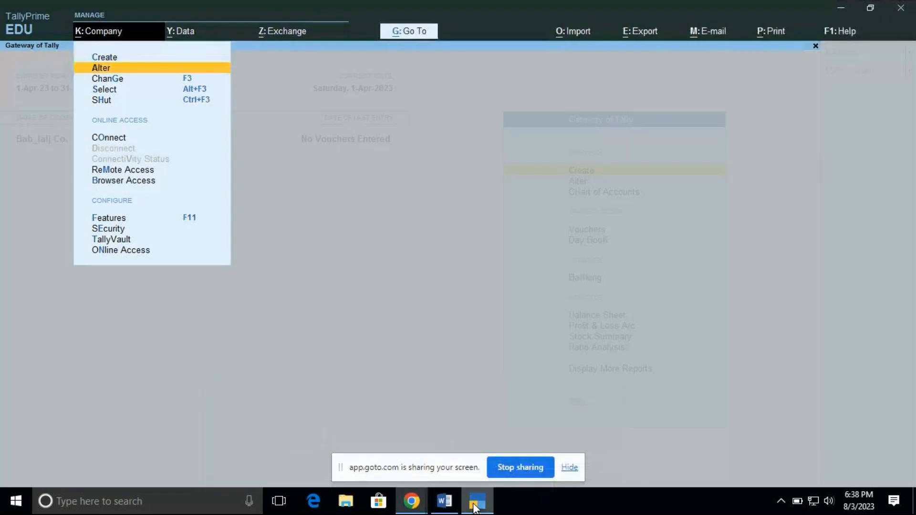
key(Down)
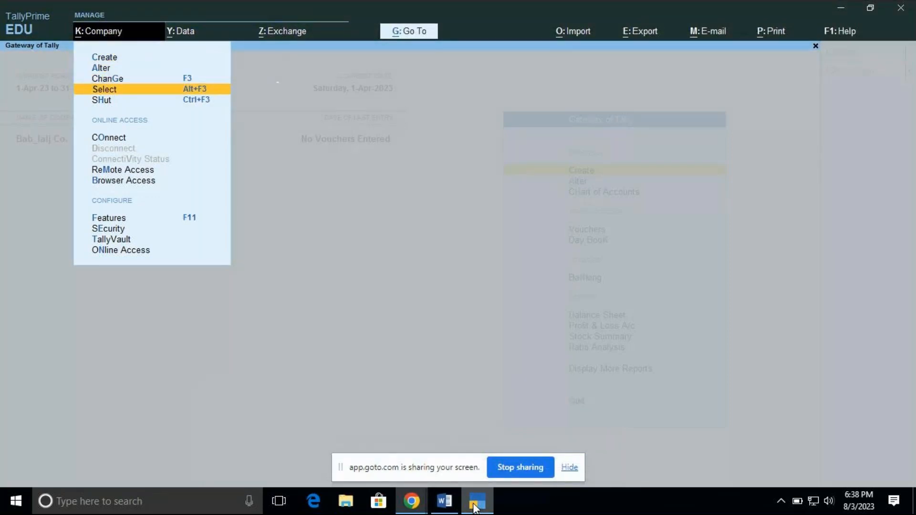
key(Return)
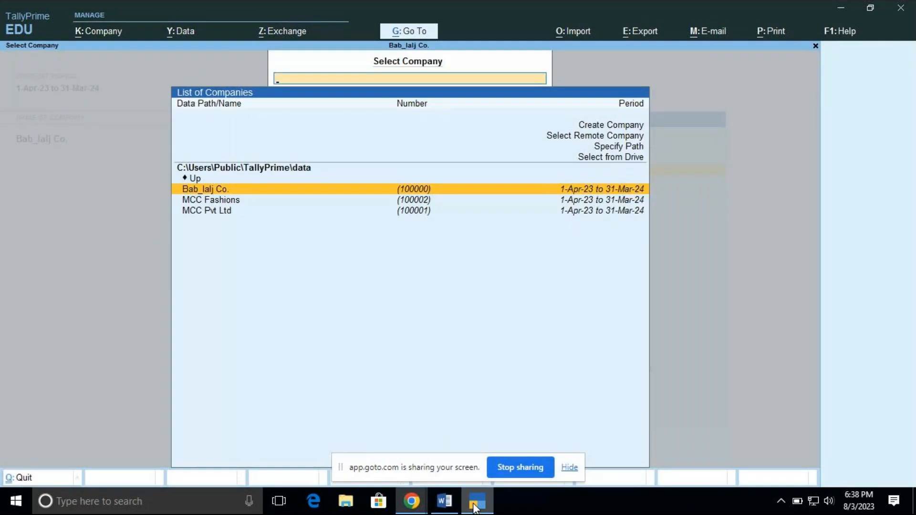
key(Down)
key(Down)
key(Up)
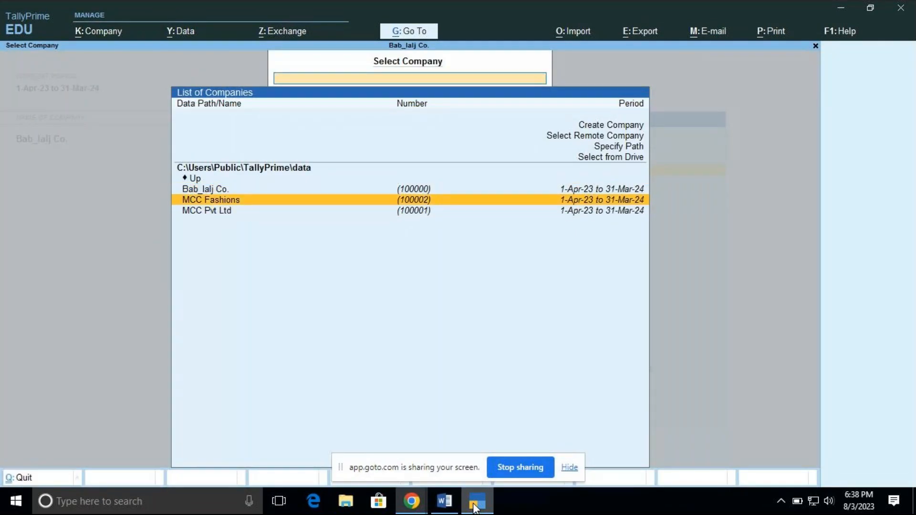
key(Return)
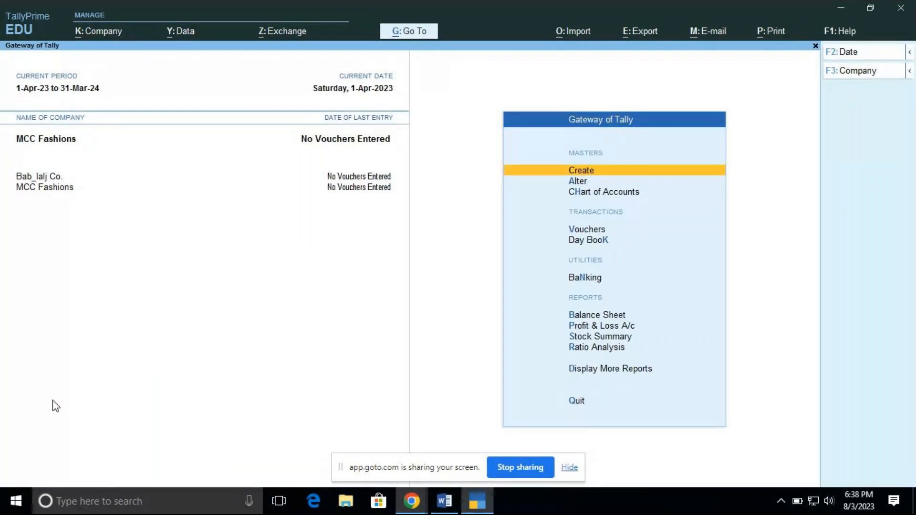
Shut the company Bab_lalj Co. so that only MCC Fashions stays loaded
click(104, 38)
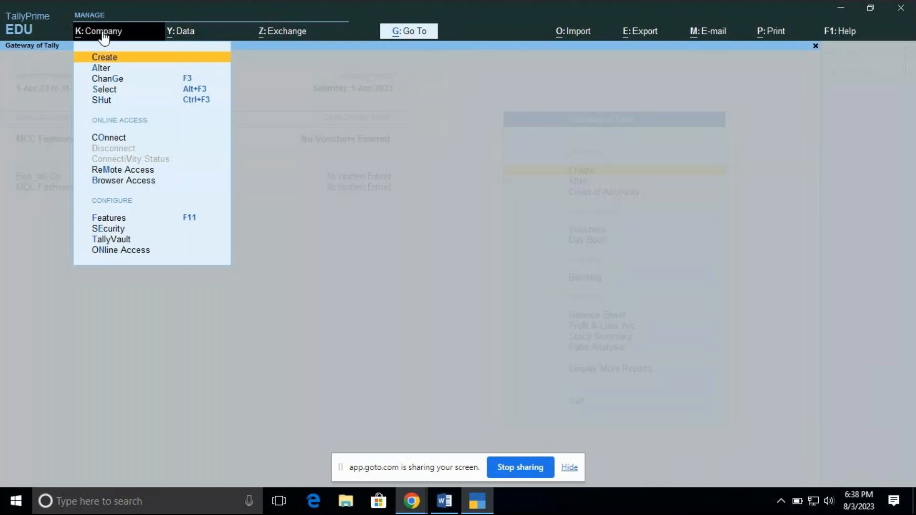
click(102, 100)
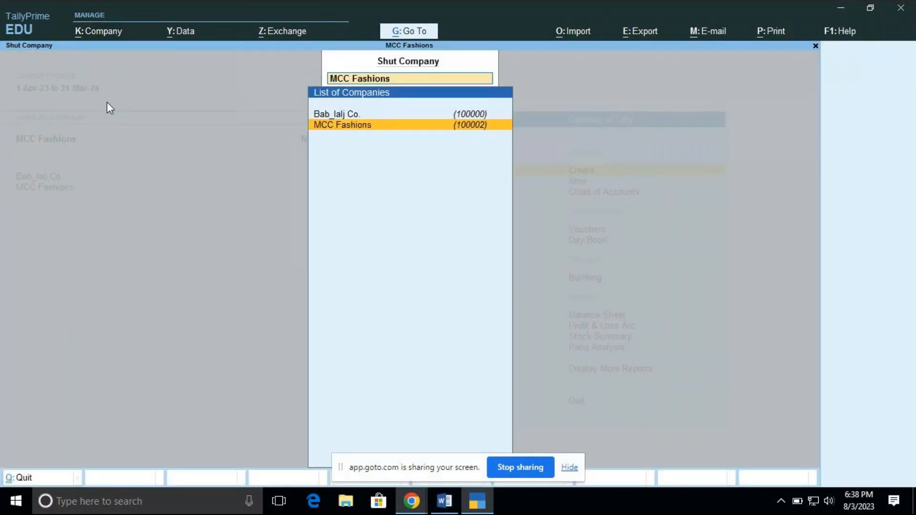
key(Up)
key(Return)
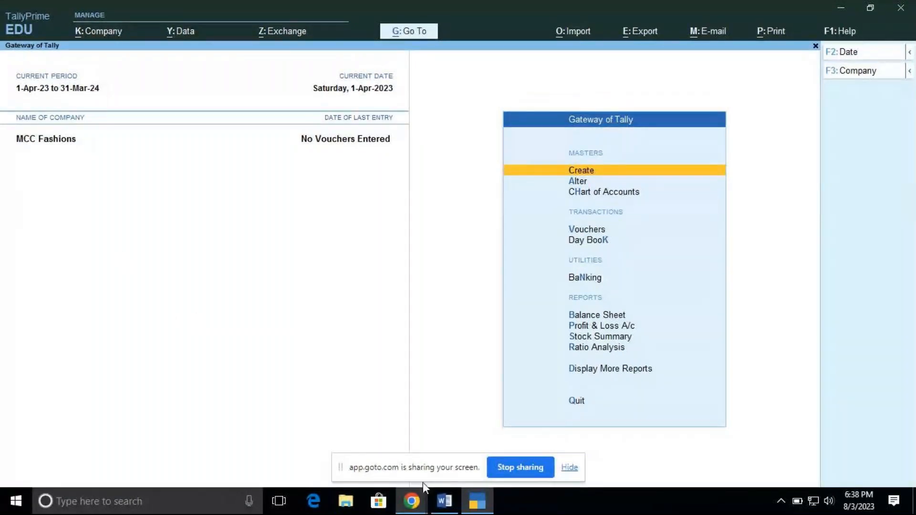
Open the Word document vouc_1, look through it to its last page, and switch back to TallyPrime
click(58, 506)
text(w)
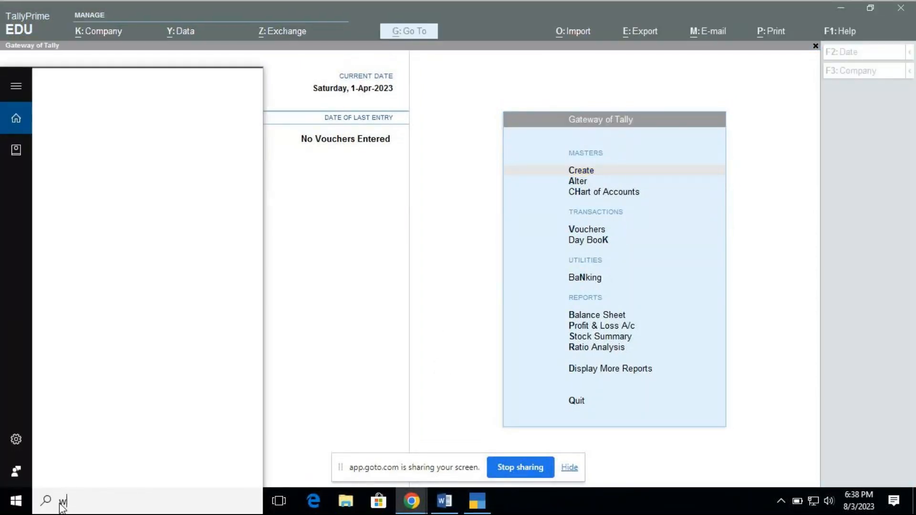
text(o)
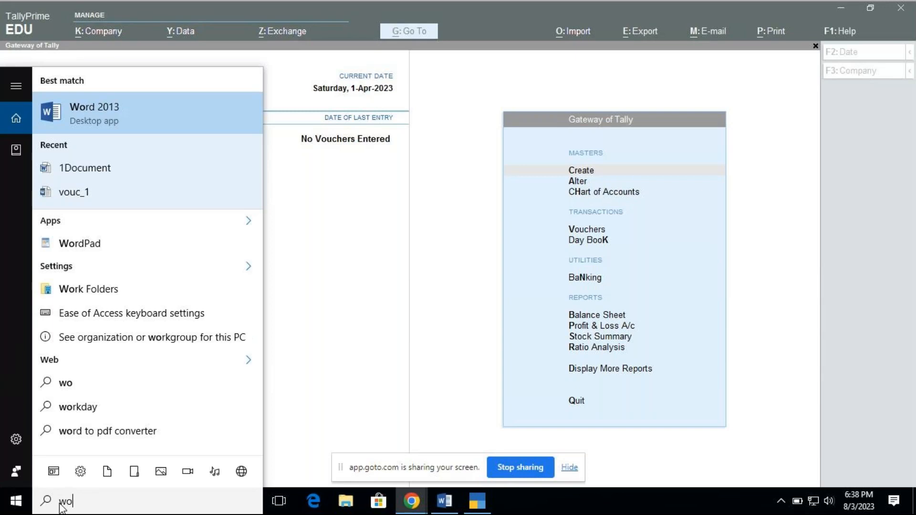
click(75, 193)
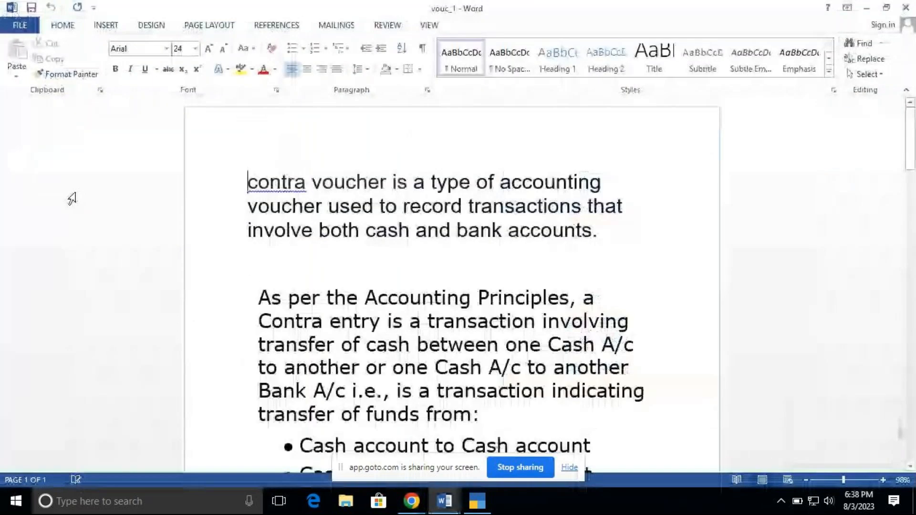
drag(911, 166, 913, 396)
key(super+s)
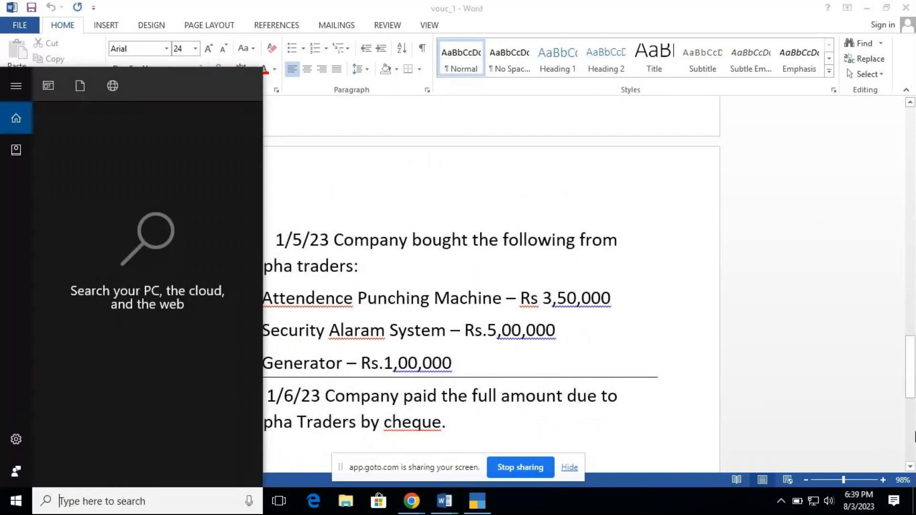
drag(914, 394, 909, 446)
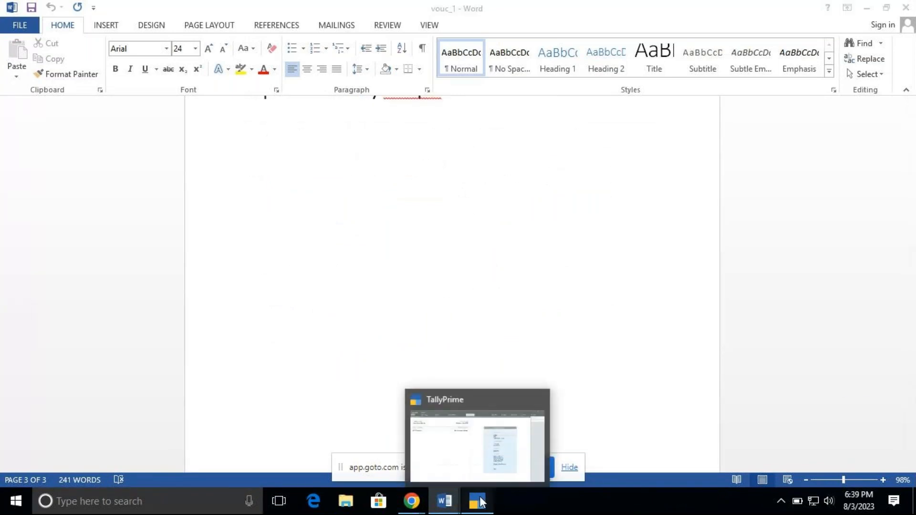
click(481, 501)
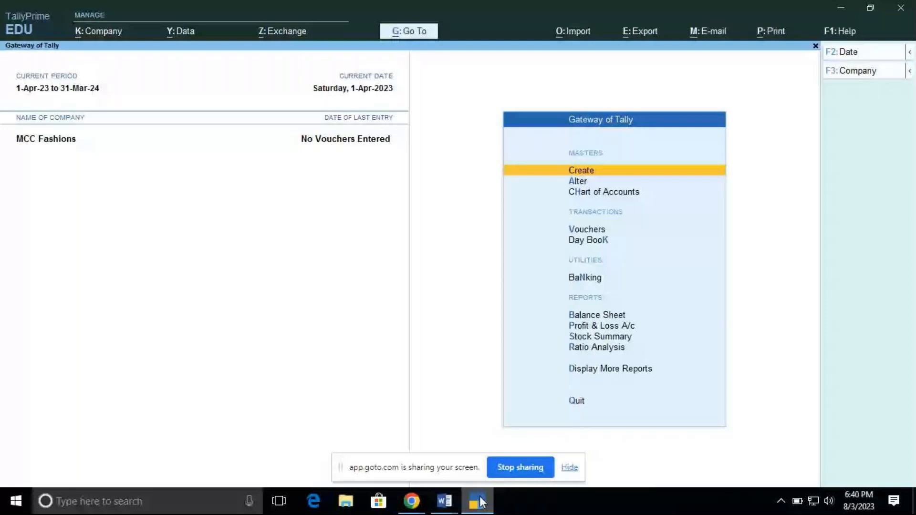
Look at the chat in the GoTo meeting window again and go back to TallyPrime
mouse_move(415, 505)
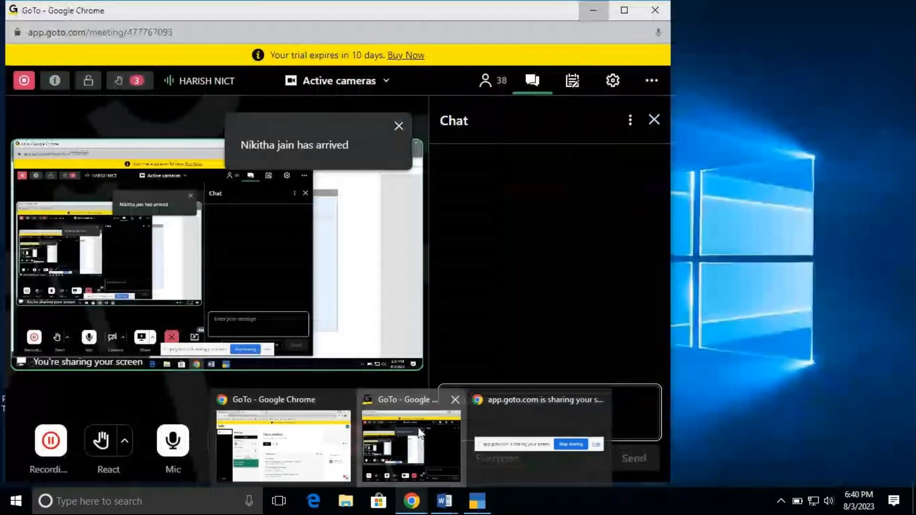
click(418, 427)
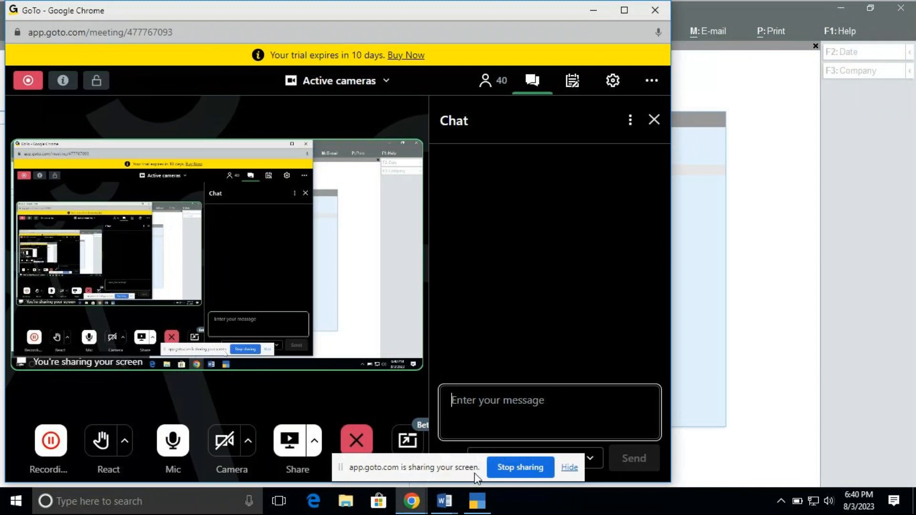
mouse_move(477, 503)
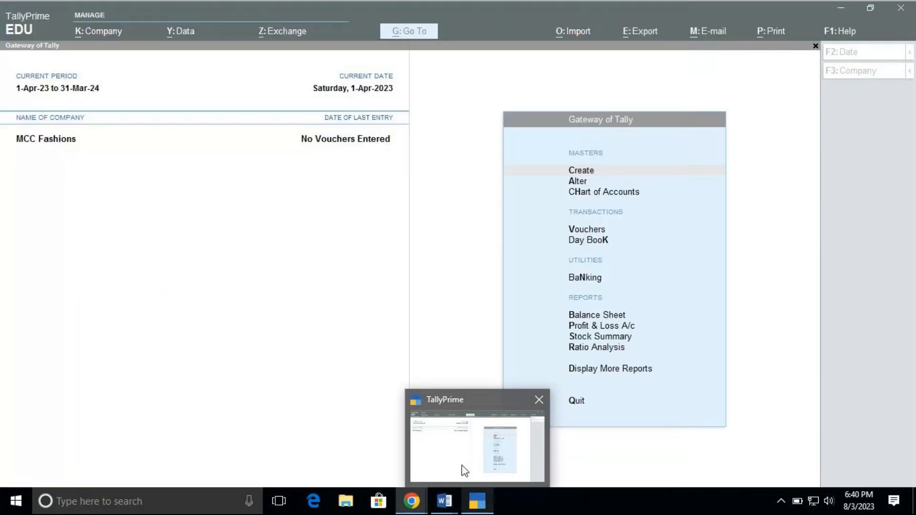
click(465, 472)
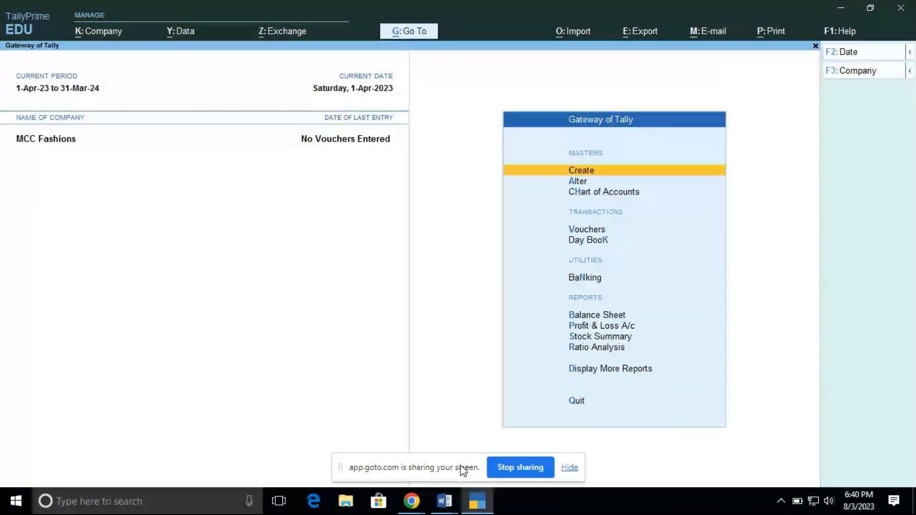
Close the chat pane and hide the screen-sharing notice in the GoTo meeting, returning to TallyPrime
mouse_move(411, 501)
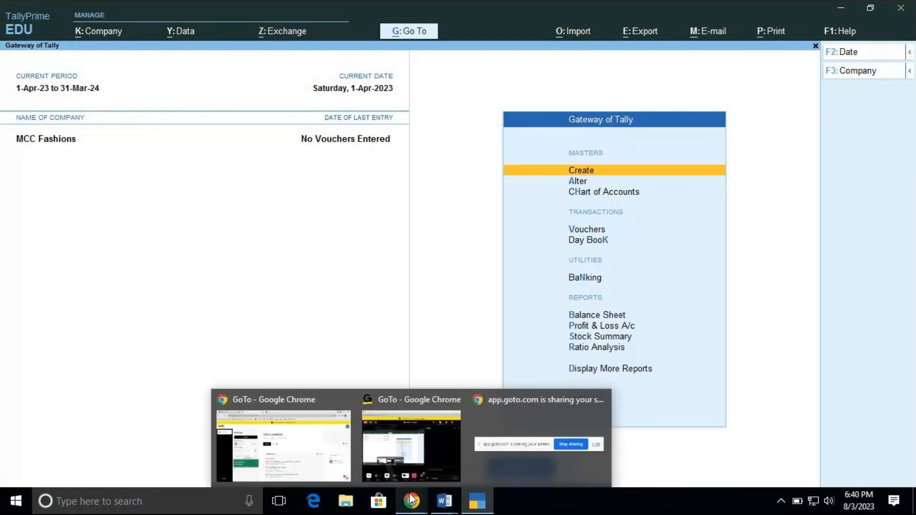
click(416, 442)
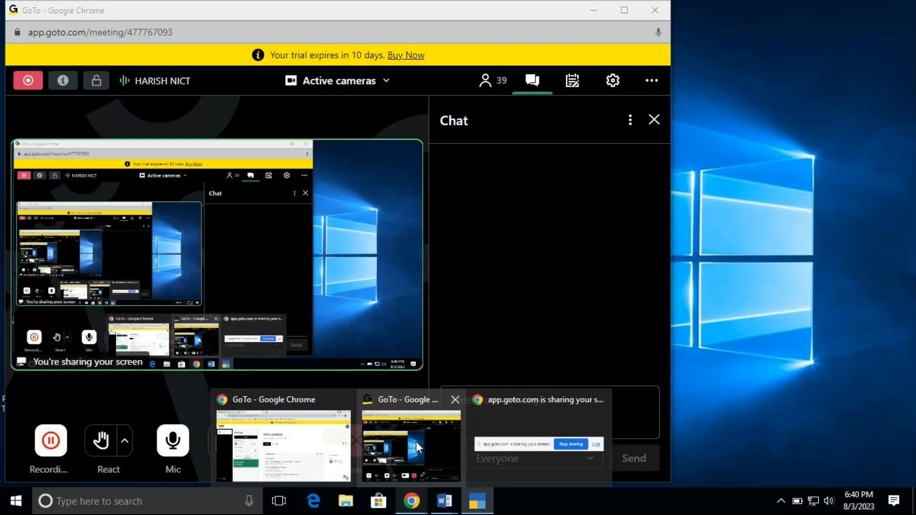
click(416, 442)
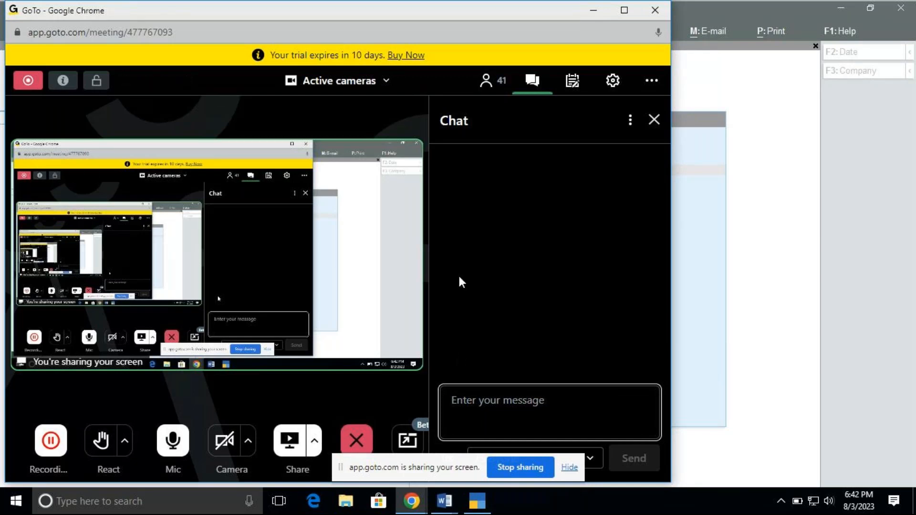
click(533, 82)
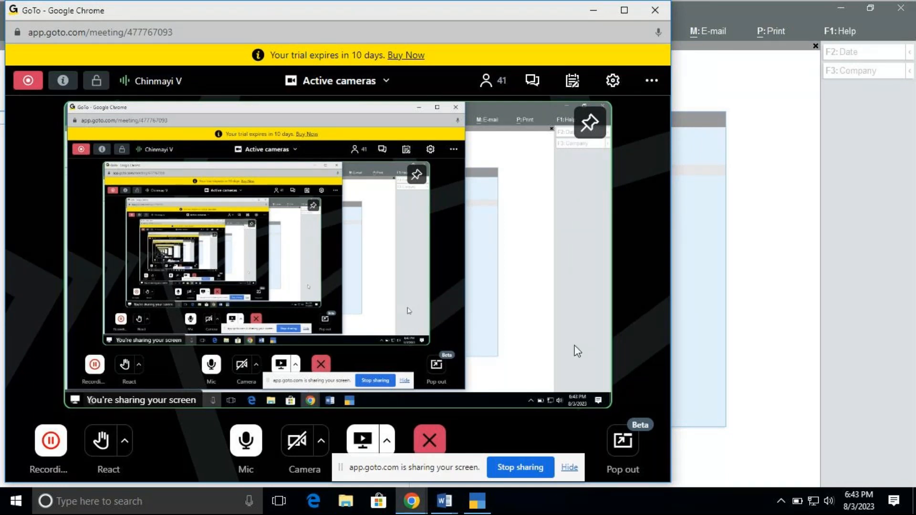
click(570, 469)
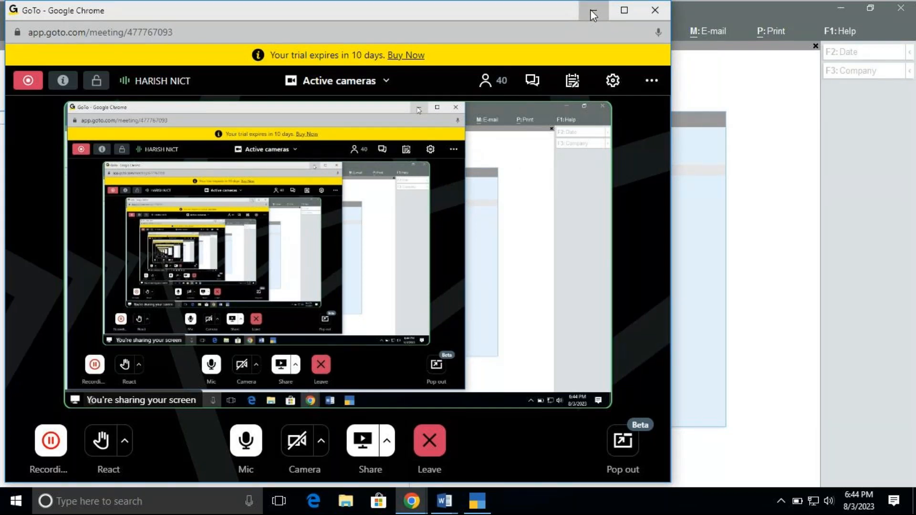
click(591, 9)
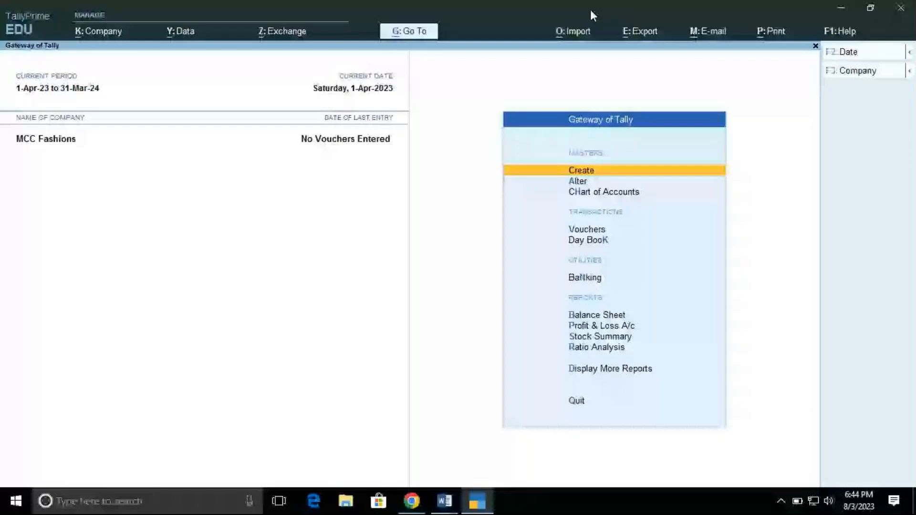
Start creating a ledger master in MCC Fashions and name it Purchase A/c
key(Return)
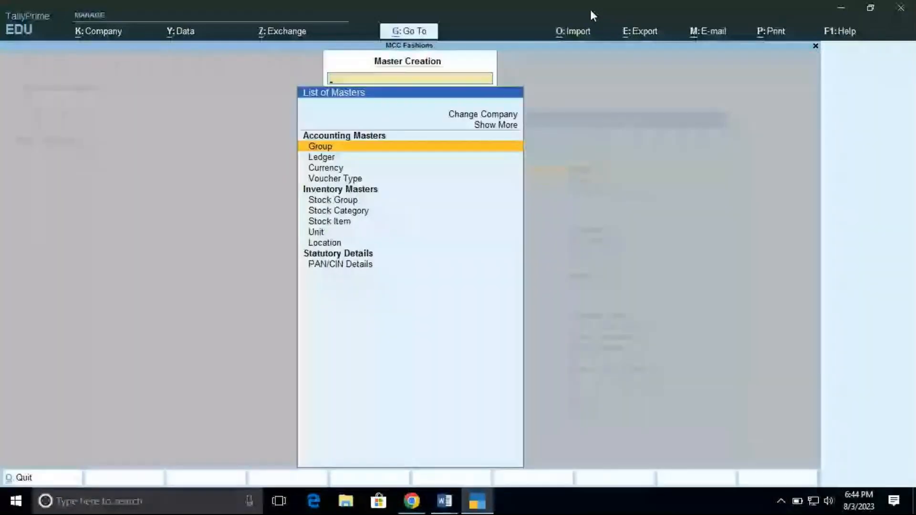
key(Down)
key(Return)
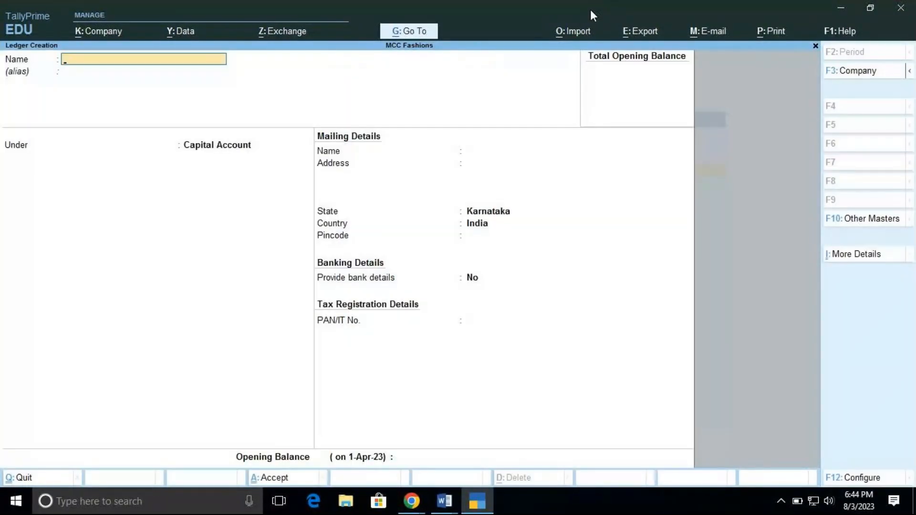
text(Purchase a/c)
key(Return)
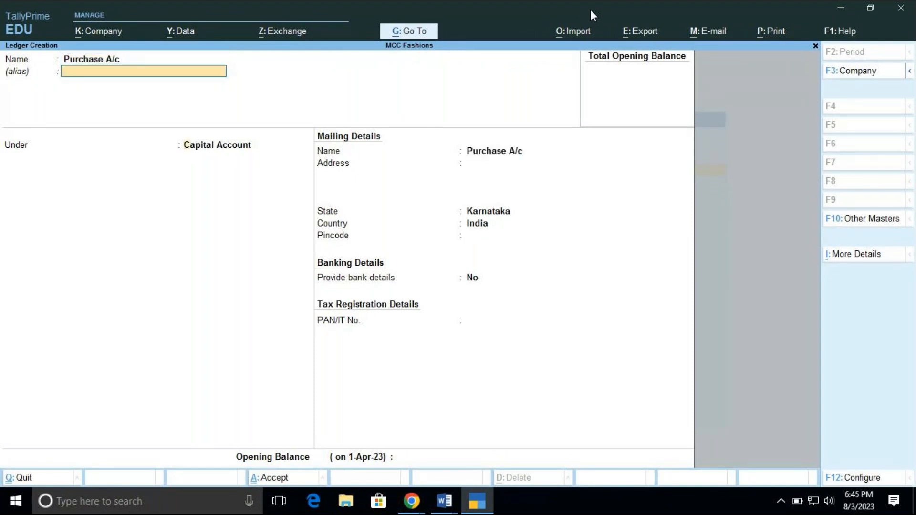
Place the Purchase A/c ledger under Purchase Accounts, keep its ledger type as Not Applicable, and save it
key(Return)
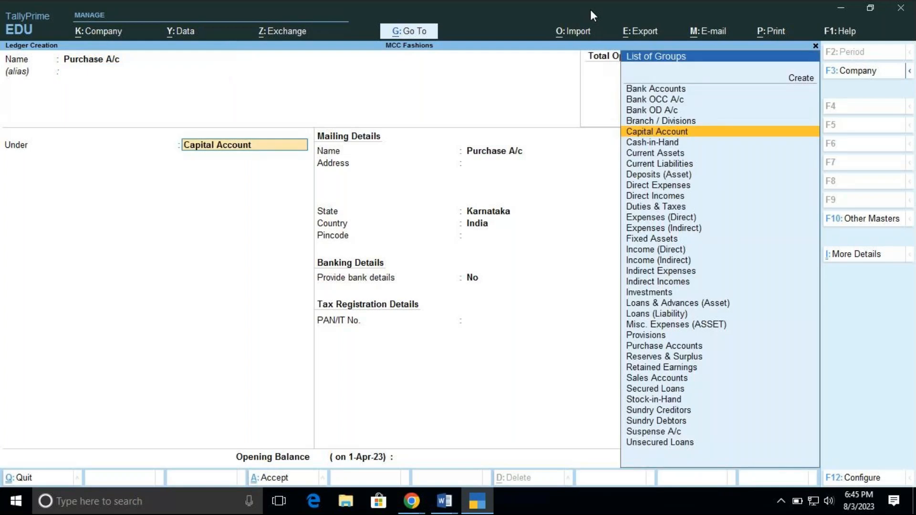
text(Pur)
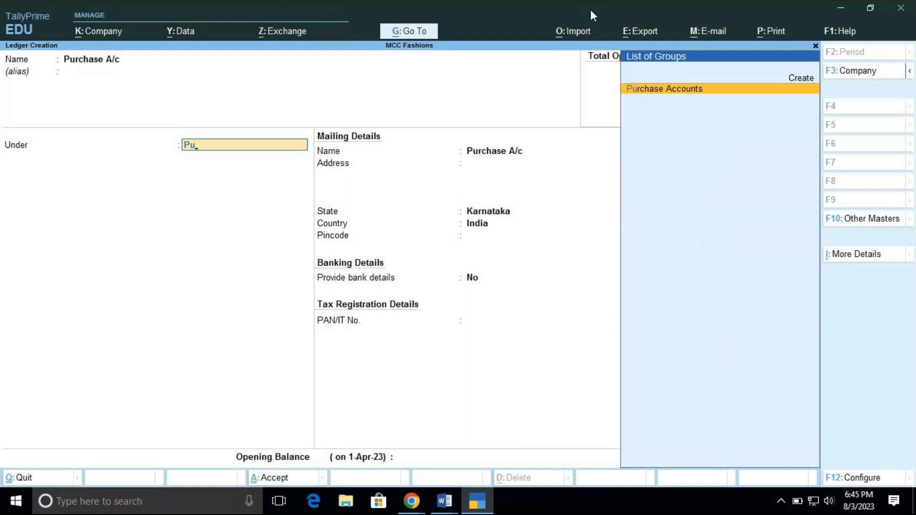
key(Return)
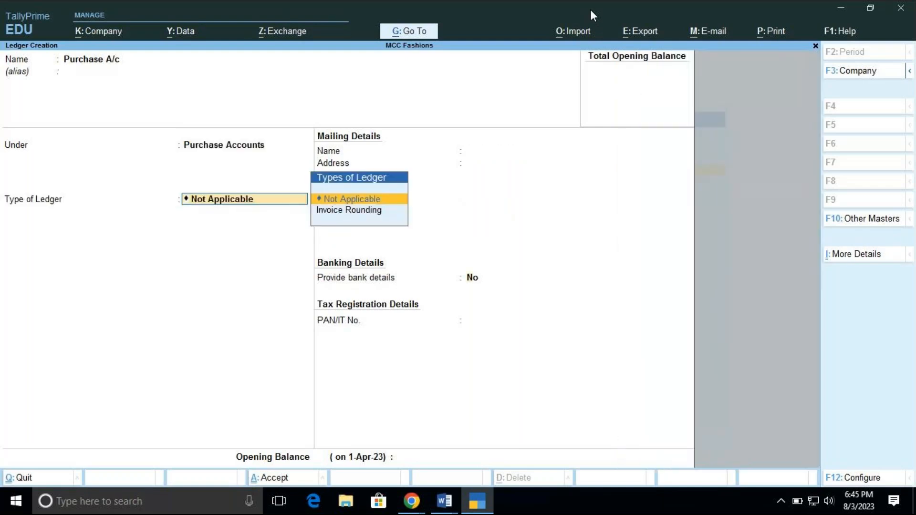
key(Return)
key(Return)
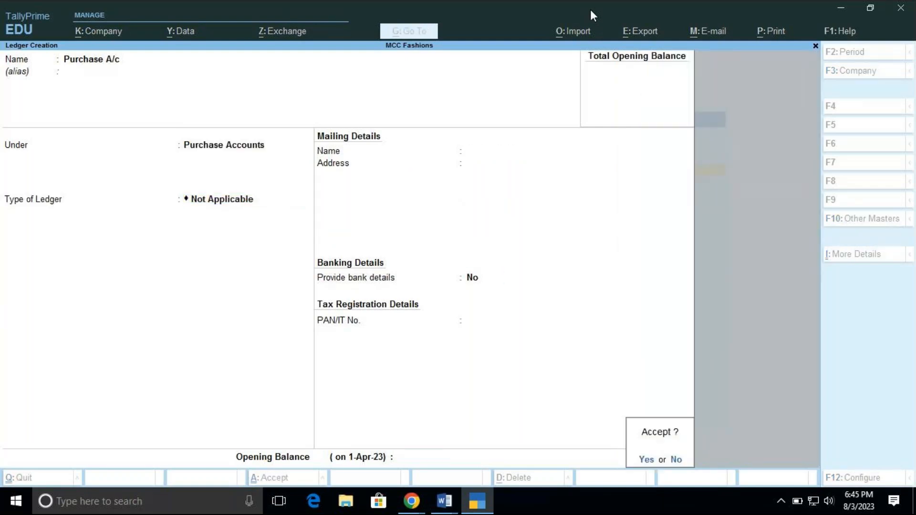
key(Return)
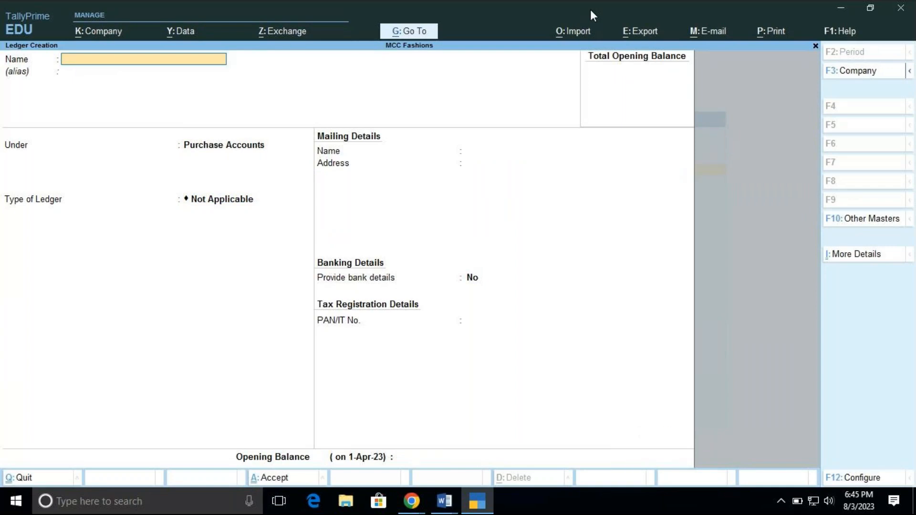
Name the next ledger Brand Factory and leave its alias empty
text(Brand Factory)
key(Return)
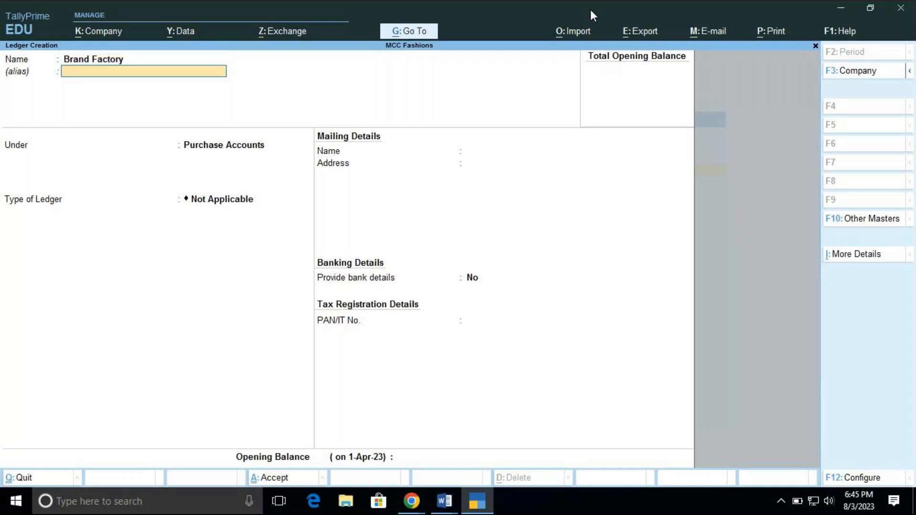
key(Return)
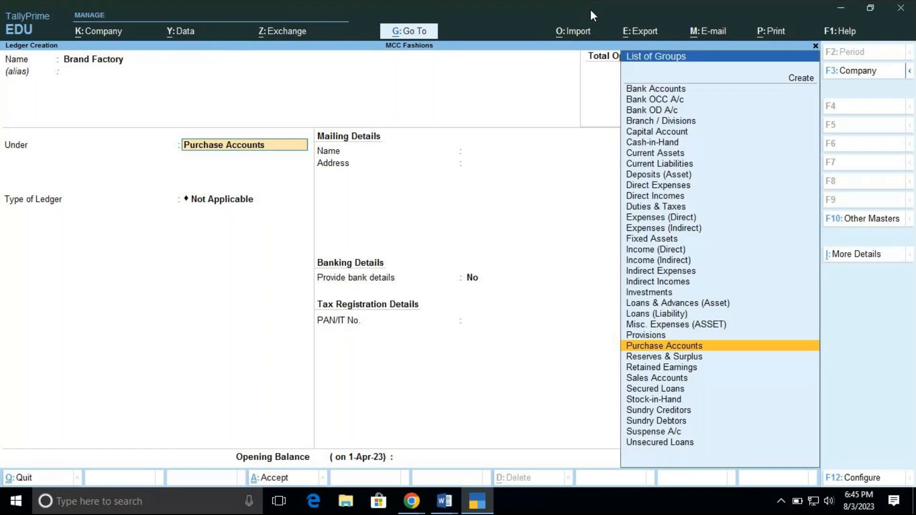
Clear the parent group and look through the list of account groups from end to end
key(BackSpace)
key(Down)
key(Down)
key(Down)
key(Down)
key(Down)
key(Down)
key(Down)
key(Down)
key(Down)
key(Down)
key(Down)
key(Down)
key(Down)
key(Down)
key(Down)
key(Down)
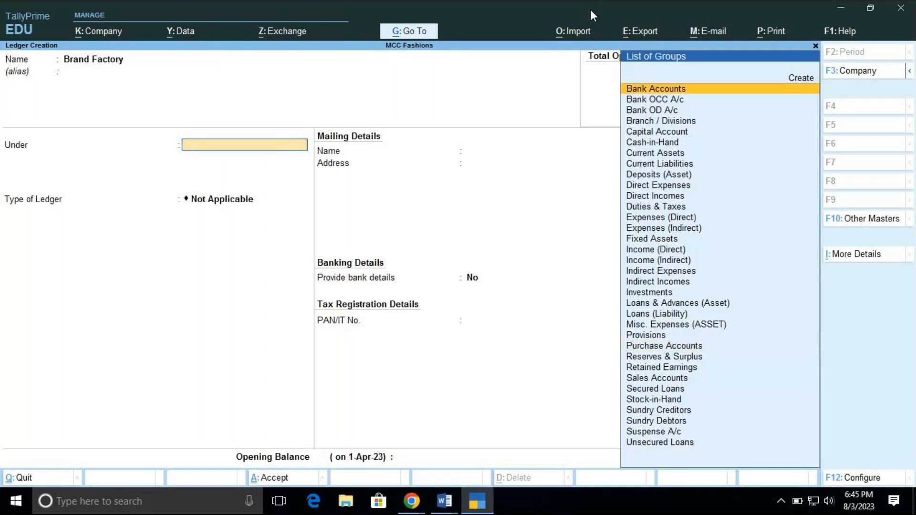
key(Down)
key(Down)
key(Down)
key(Down)
key(Down)
key(Down)
key(Down)
key(Down)
key(Down)
key(Down)
key(Down)
key(Down)
key(Down)
key(Down)
key(Down)
key(Down)
key(Down)
key(Down)
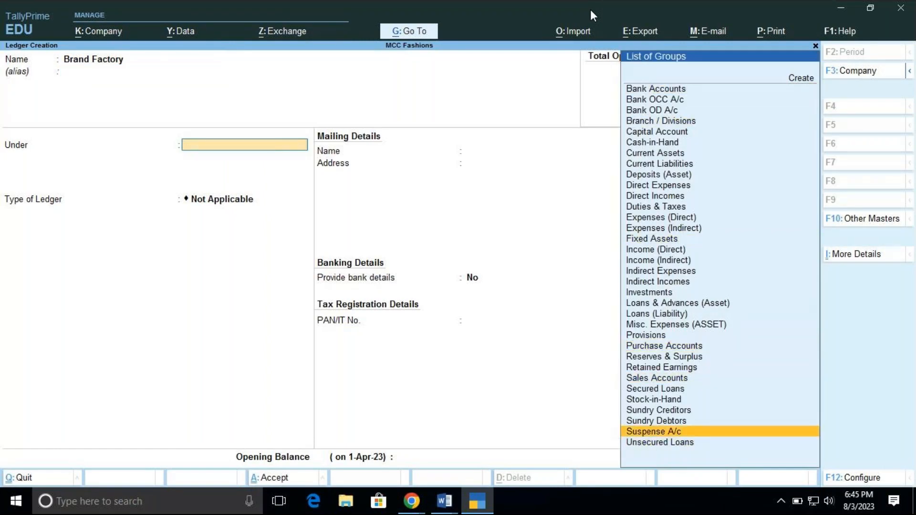
key(Up)
key(Up)
key(Up)
key(Up)
key(Up)
key(Up)
key(Up)
key(Up)
key(Up)
key(Up)
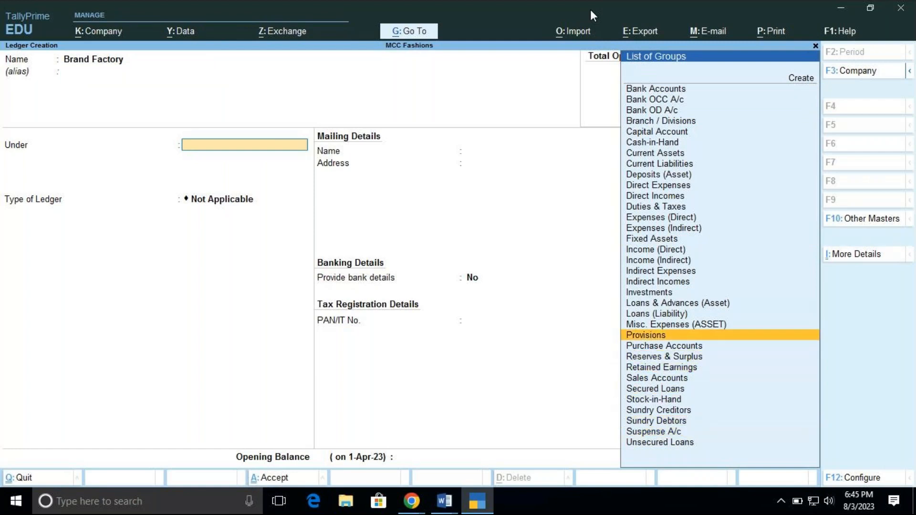
key(Up)
key(Up)
key(Up)
key(Up)
key(Up)
key(Up)
key(Up)
key(Up)
key(Up)
key(Up)
key(Up)
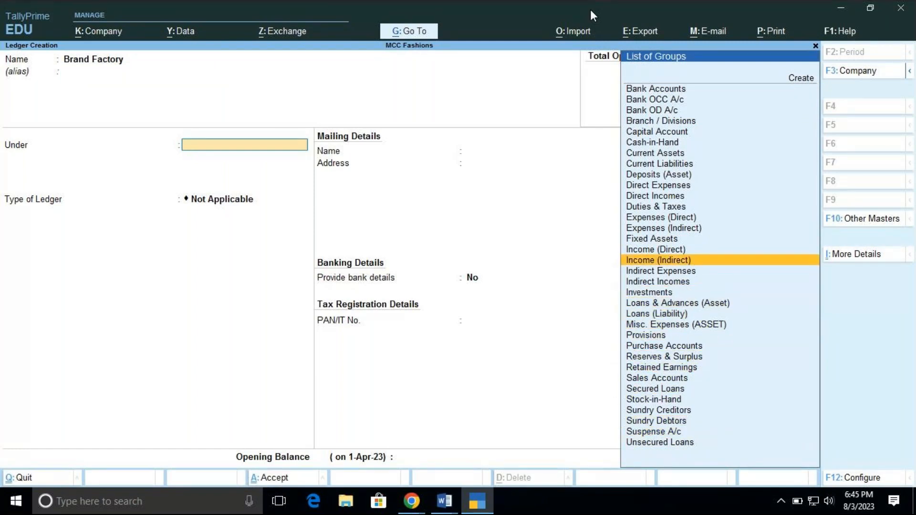
key(Up)
key(Up)
key(Up)
key(Up)
key(Up)
key(Up)
key(Up)
key(Up)
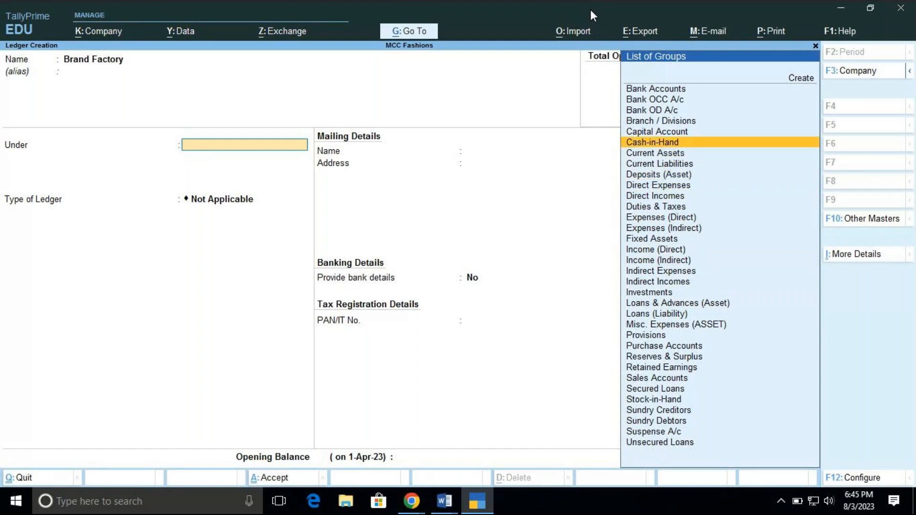
key(Up)
key(Up)
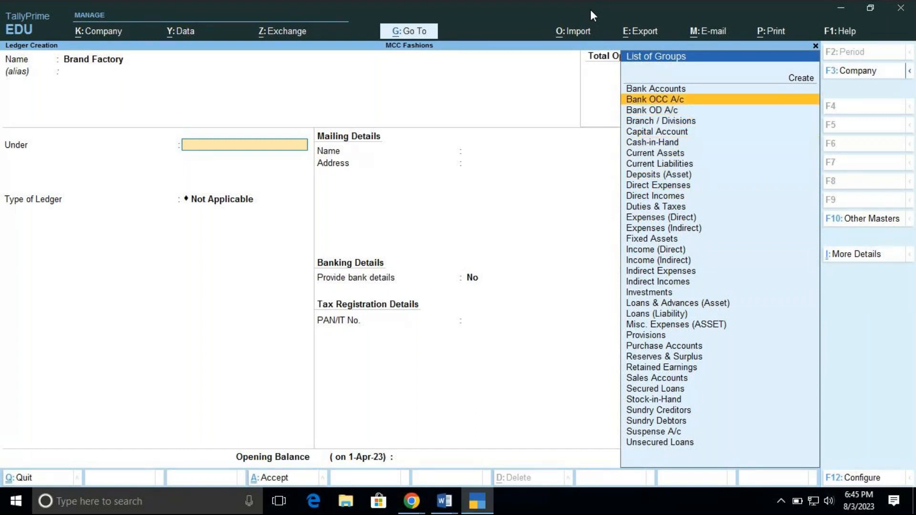
Place the Brand Factory ledger under the Sundry Creditors group
key(Down)
key(Down)
key(Down)
key(Down)
key(Down)
key(Down)
key(Down)
key(Down)
key(Down)
key(Down)
key(Down)
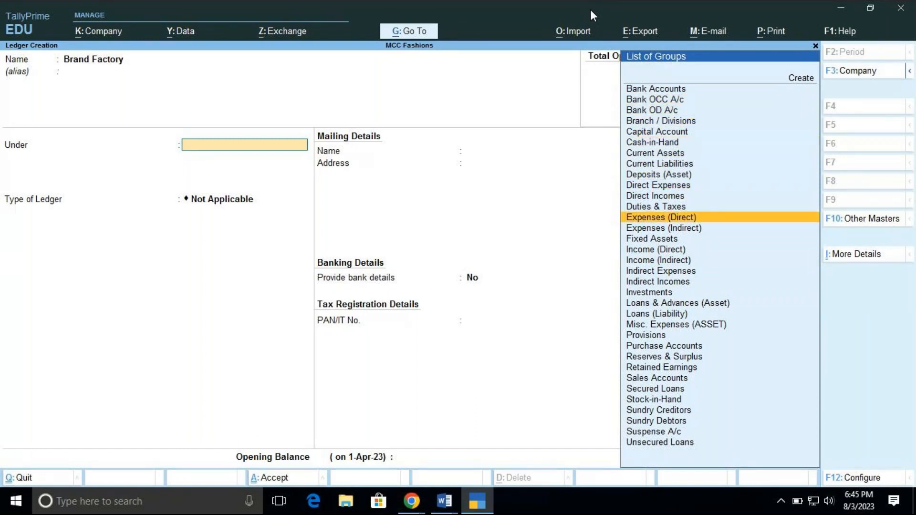
key(Down)
key(Down)
key(Down)
key(Down)
key(Down)
key(Down)
key(Down)
key(Down)
key(Down)
key(Down)
key(Down)
key(Down)
key(Down)
key(Down)
key(Down)
key(Down)
key(Down)
key(Down)
key(Return)
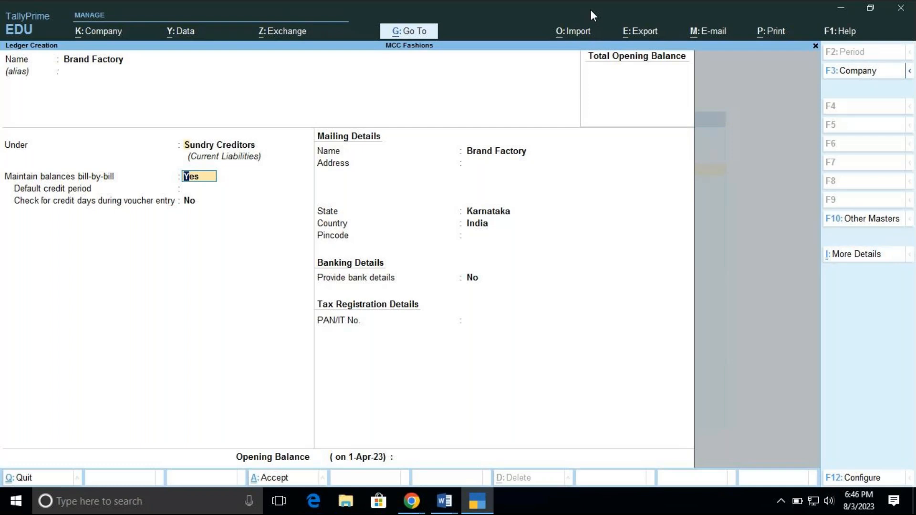
key(BackSpace)
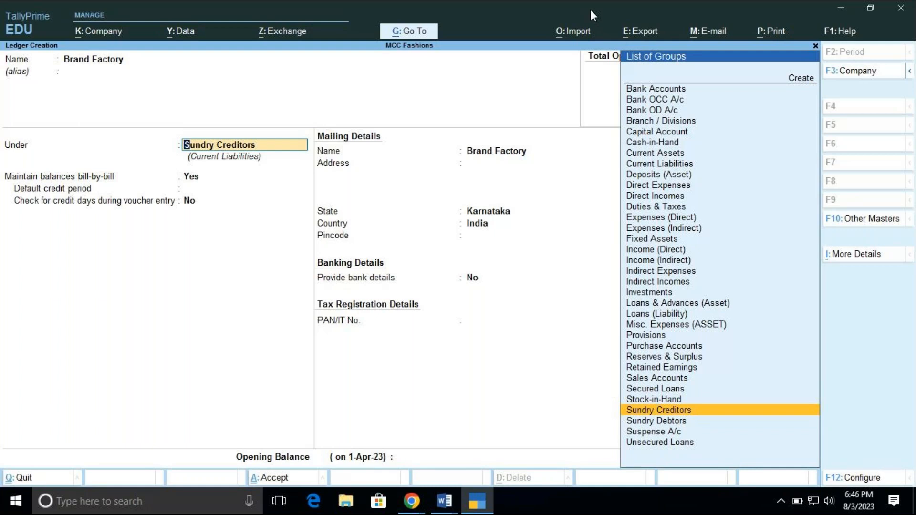
key(Return)
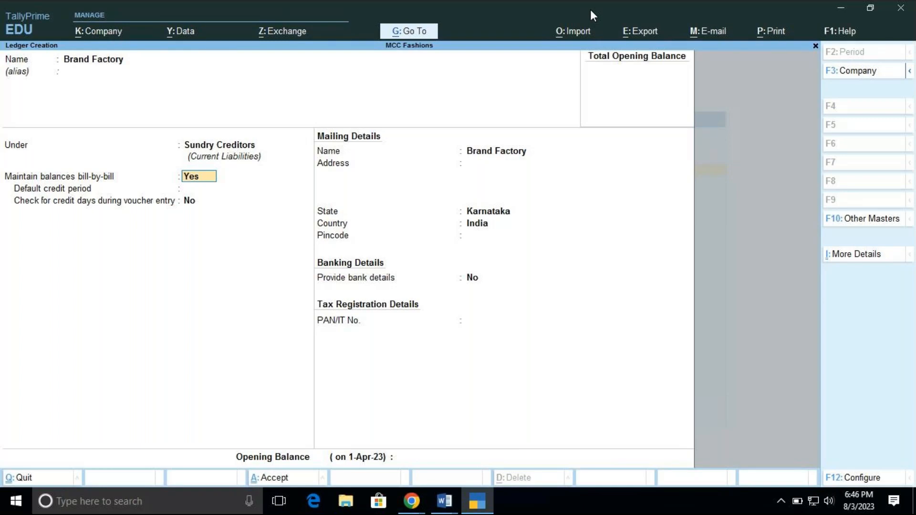
Keep the default bill-by-bill, mailing, banking and tax settings for Brand Factory, save the ledger, and leave ledger creation
key(Return)
key(Return)
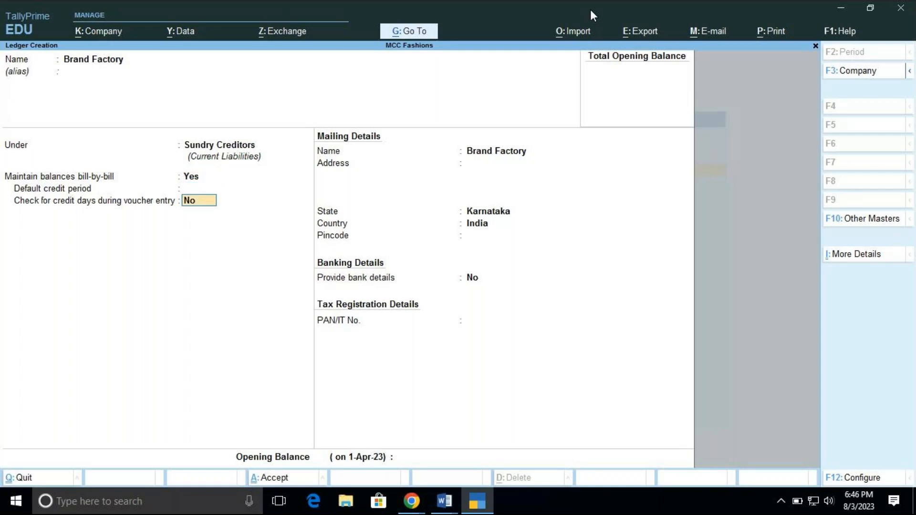
key(Return)
key(Return)
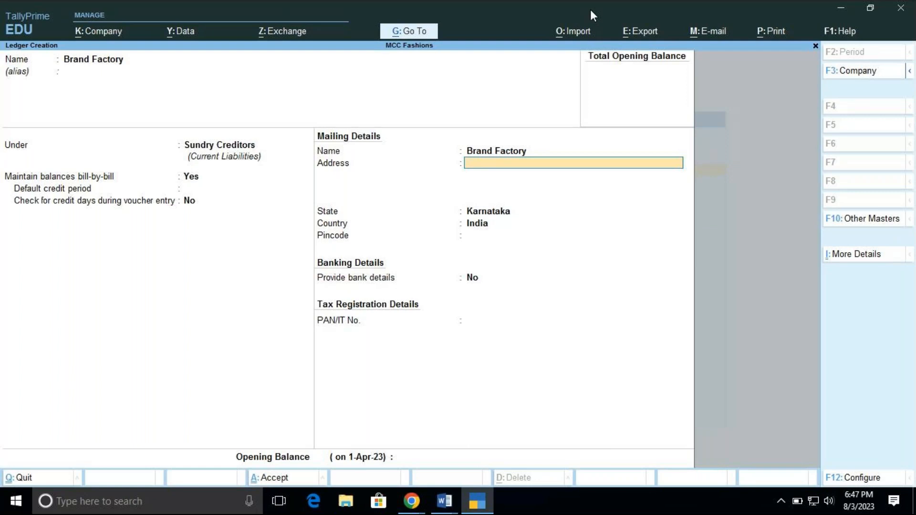
key(Return)
key(Return)
key(Return)
key(Return)
key(Return)
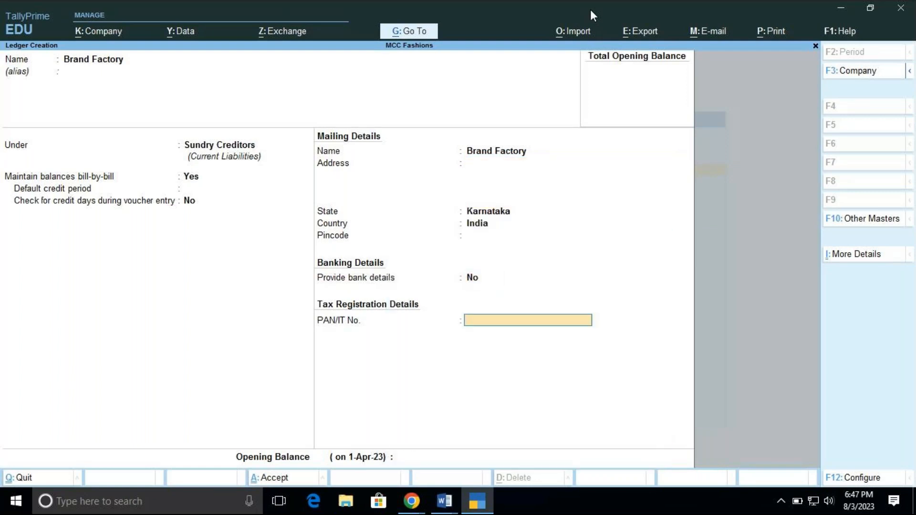
key(Return)
key(Return)
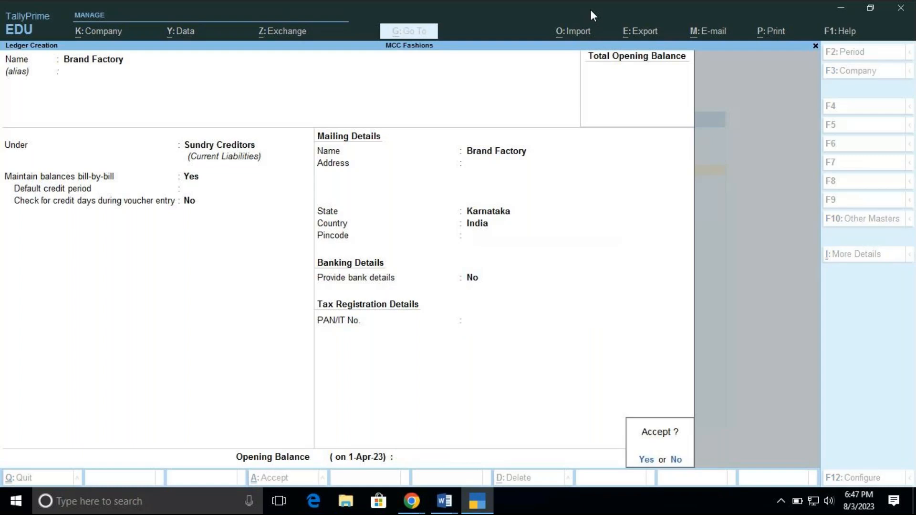
key(Return)
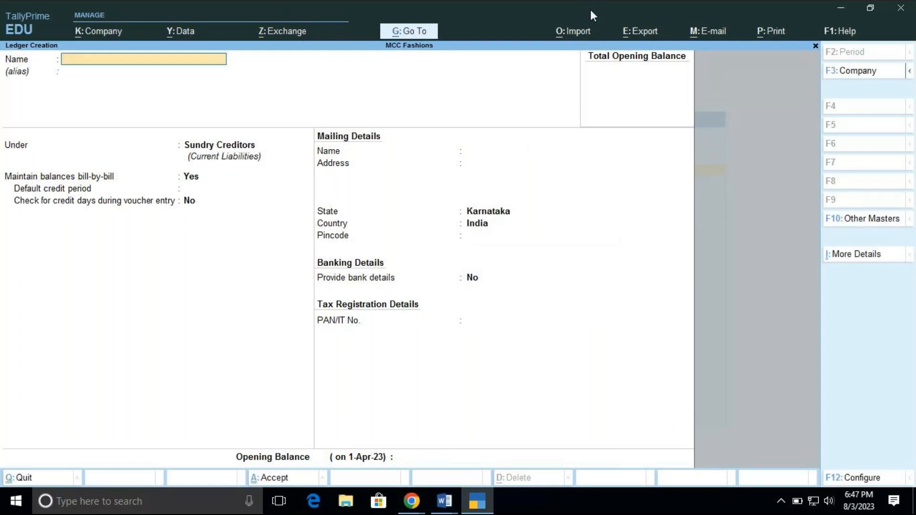
key(Escape)
key(Return)
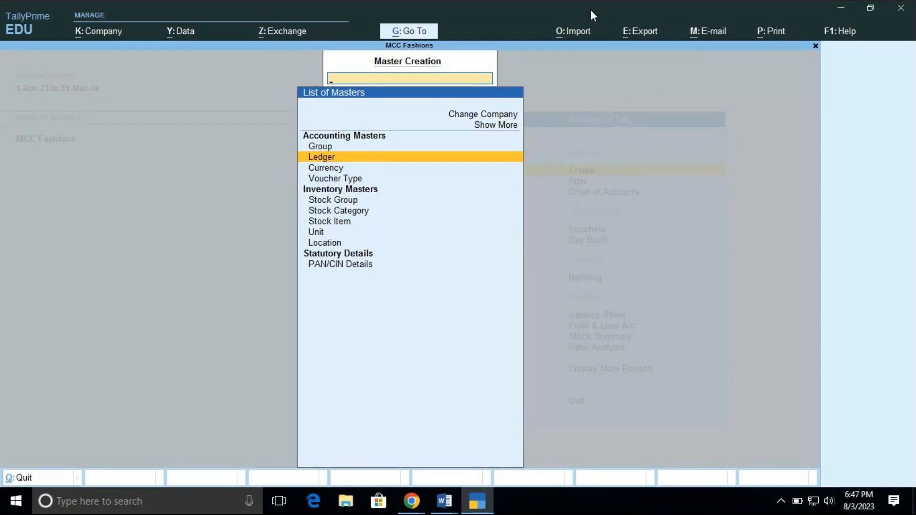
Look through the accounting, inventory and statutory master types available for creation, and return to the Gateway of Tally
key(Down)
key(Down)
key(Down)
key(Down)
key(Down)
key(Down)
key(Down)
key(Down)
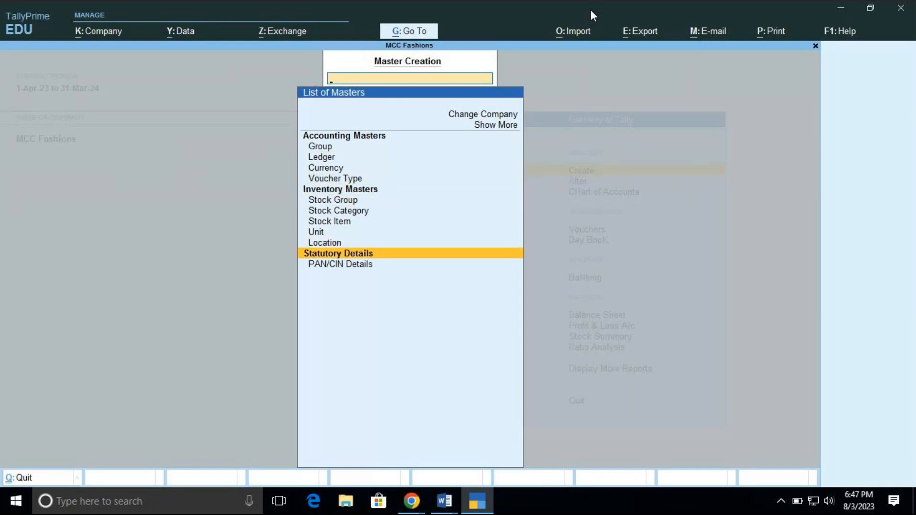
key(Up)
key(Up)
key(Up)
key(Up)
key(Up)
key(Up)
key(Up)
key(Up)
key(Up)
key(Up)
key(Up)
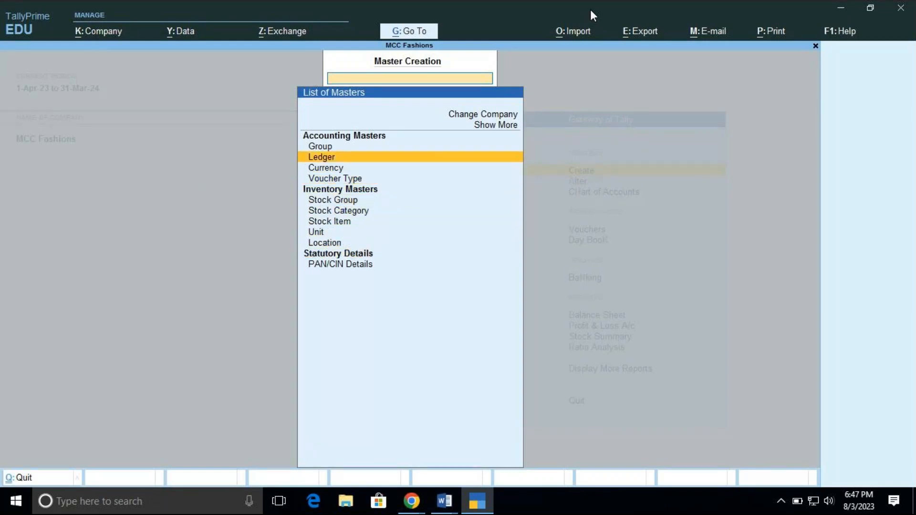
key(Down)
key(Down)
key(Down)
key(Down)
key(Down)
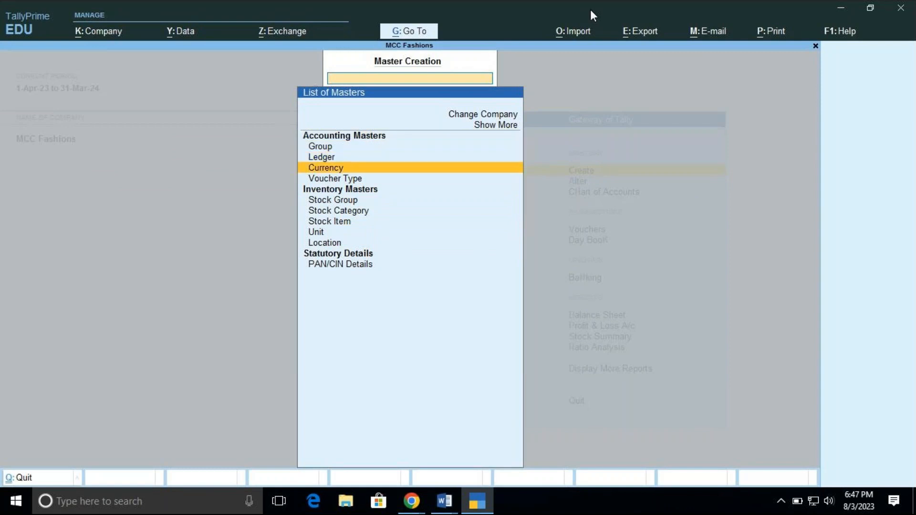
key(Down)
key(Down)
key(Down)
key(Down)
key(Down)
key(Down)
key(Up)
key(Up)
key(Up)
key(Up)
key(Up)
key(Up)
key(Up)
key(Up)
key(Up)
key(Up)
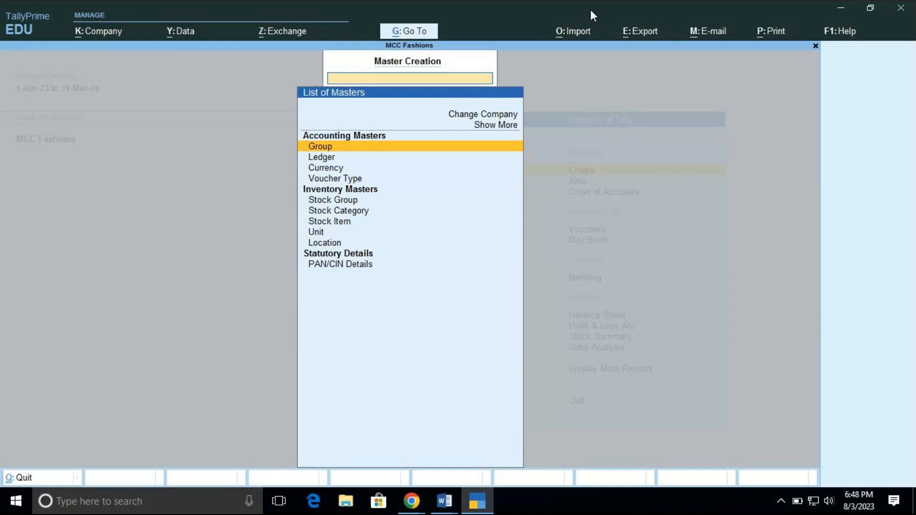
key(Down)
key(Down)
key(Down)
key(Down)
key(Down)
key(Down)
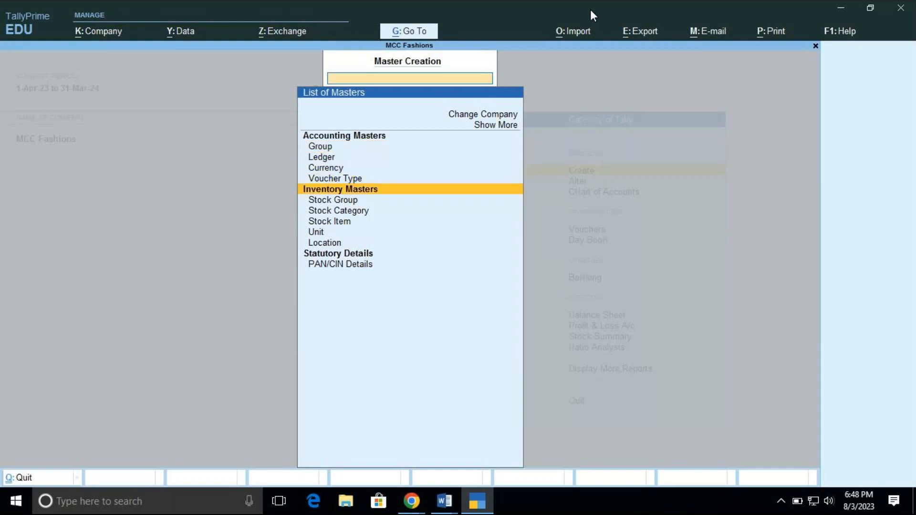
key(Escape)
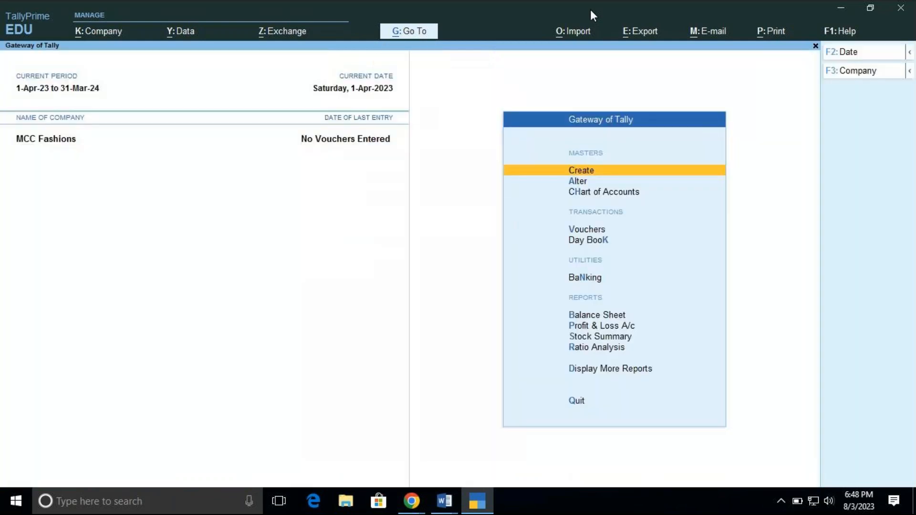
Open the creation form for a new stock item among the inventory masters
key(Return)
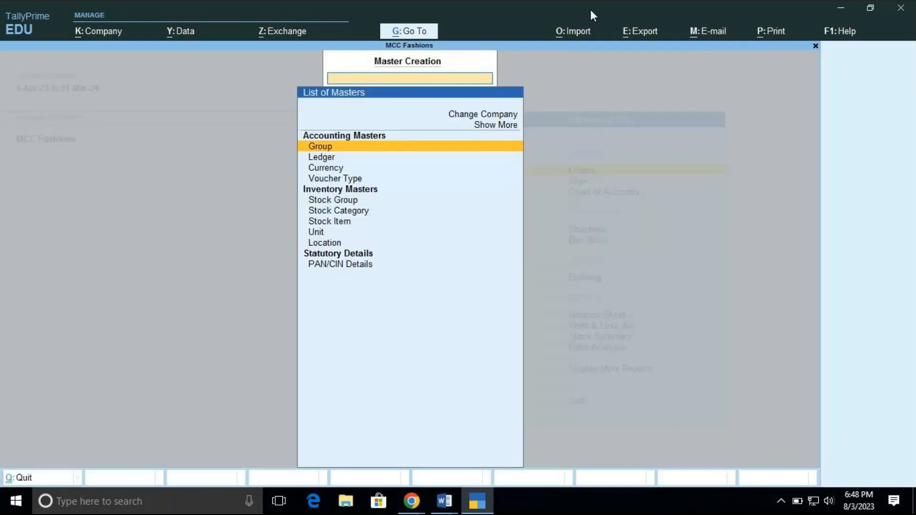
key(Down)
key(Down)
key(Down)
key(Down)
key(Down)
key(Down)
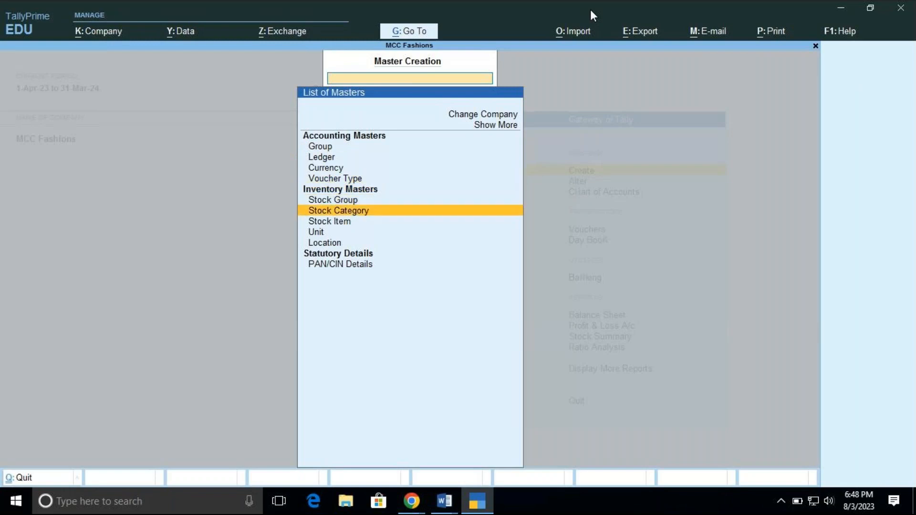
key(Return)
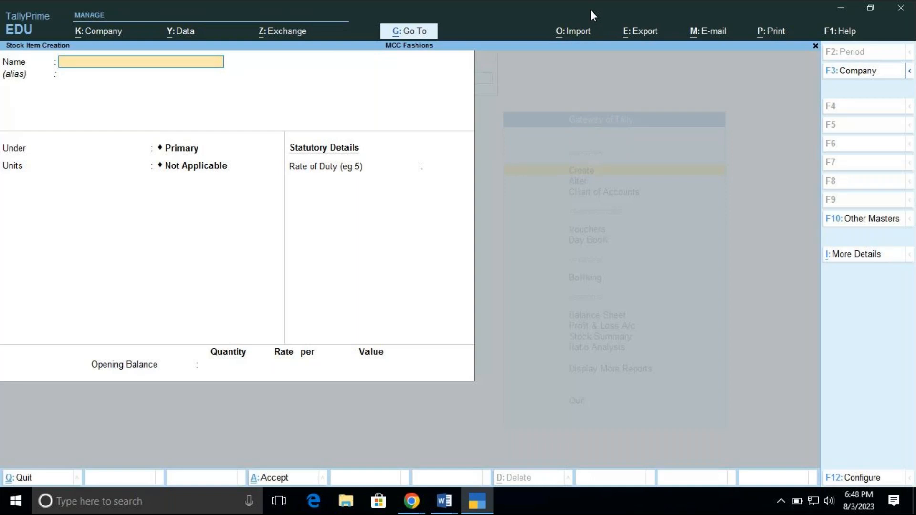
Quit the stock item creation form without saving and return to the Gateway of Tally
key(Escape)
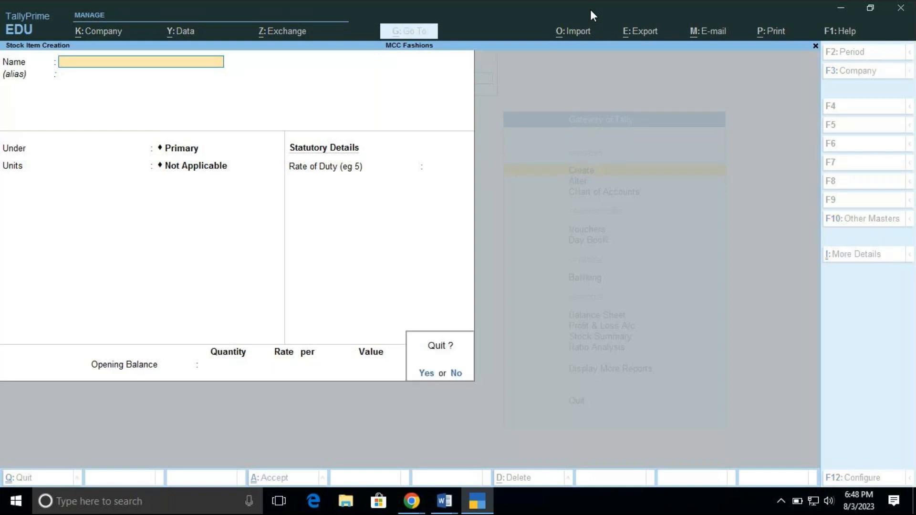
key(y)
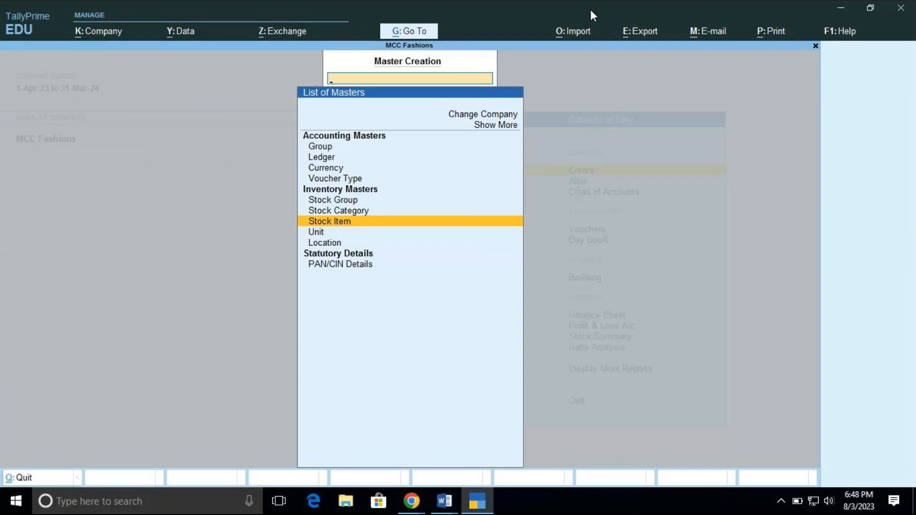
key(Escape)
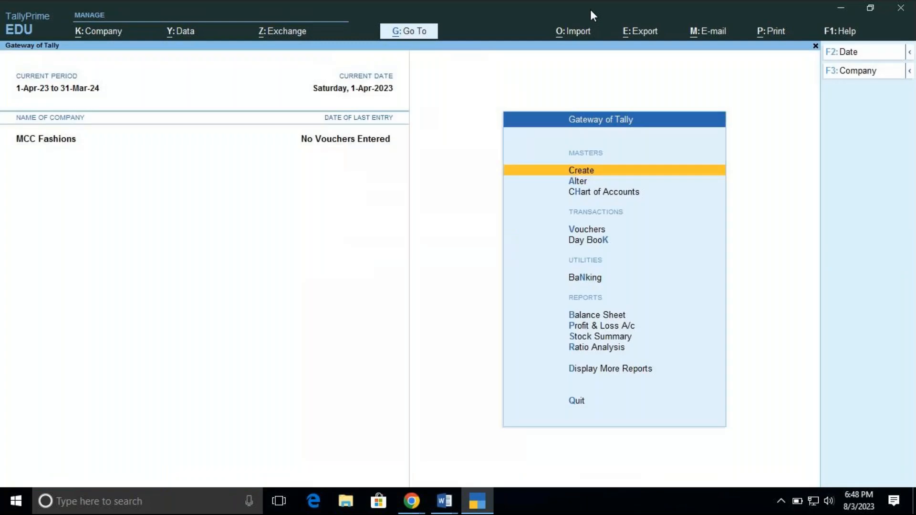
Open the list of stock items from the Chart of Accounts
key(Down)
key(Down)
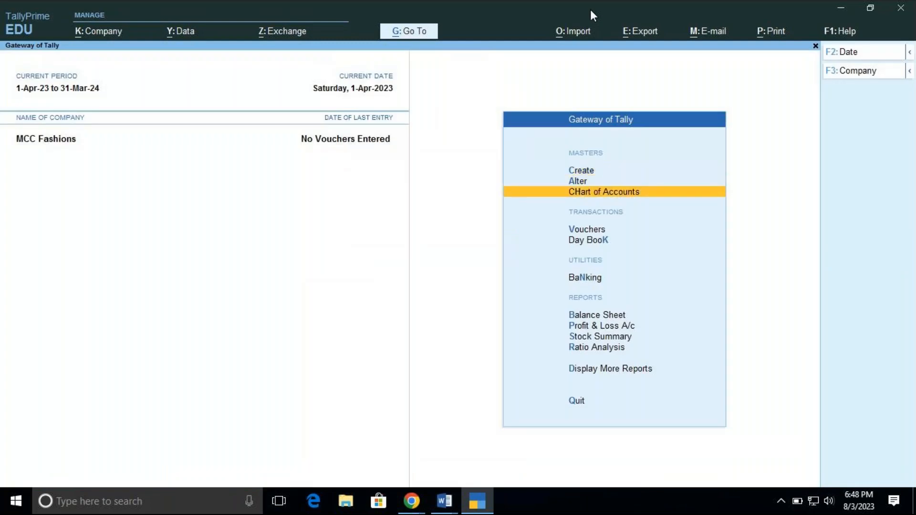
key(Return)
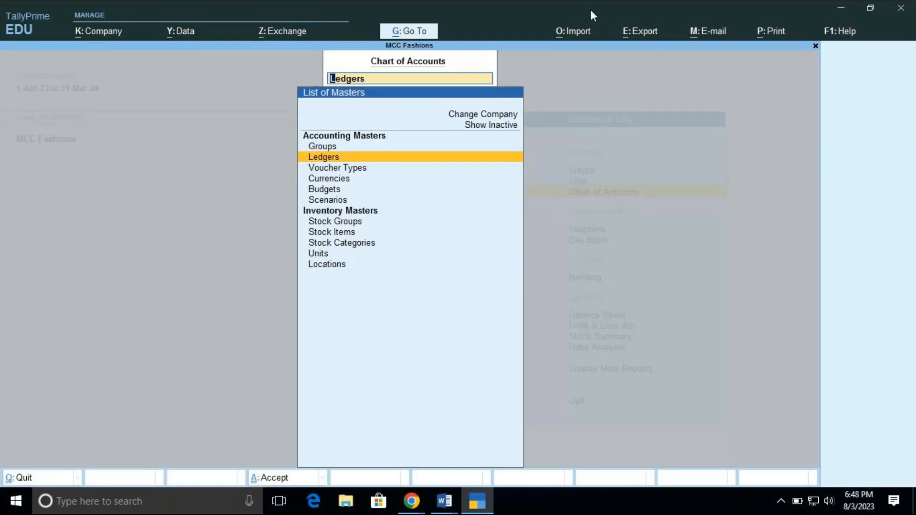
key(Down)
key(Down)
key(Down)
key(Down)
key(Down)
key(Down)
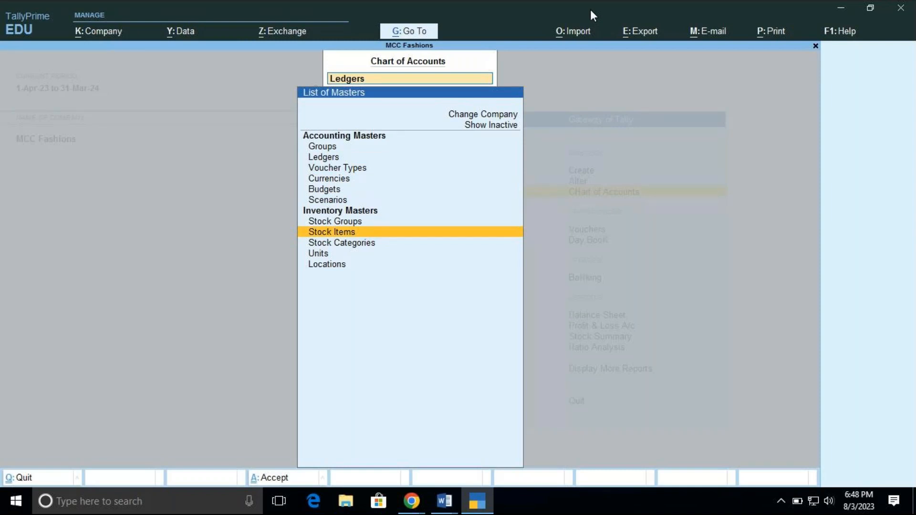
key(Return)
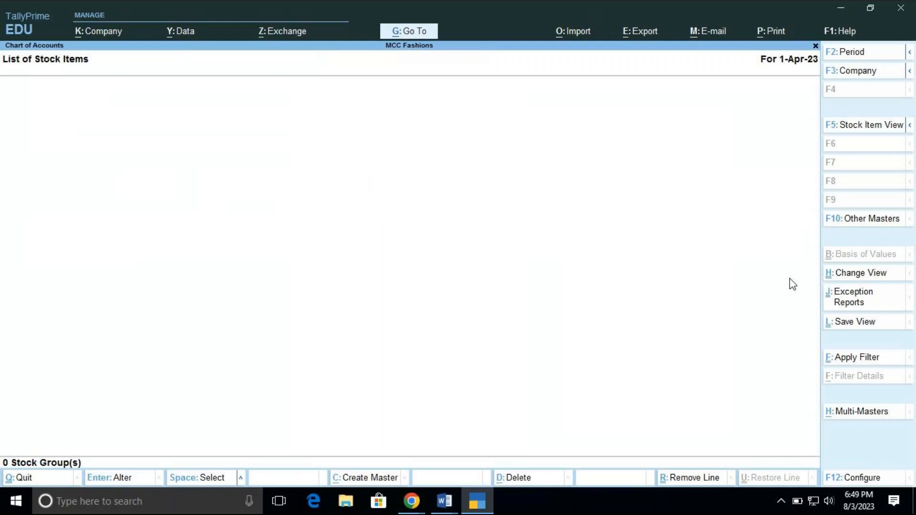
click(856, 413)
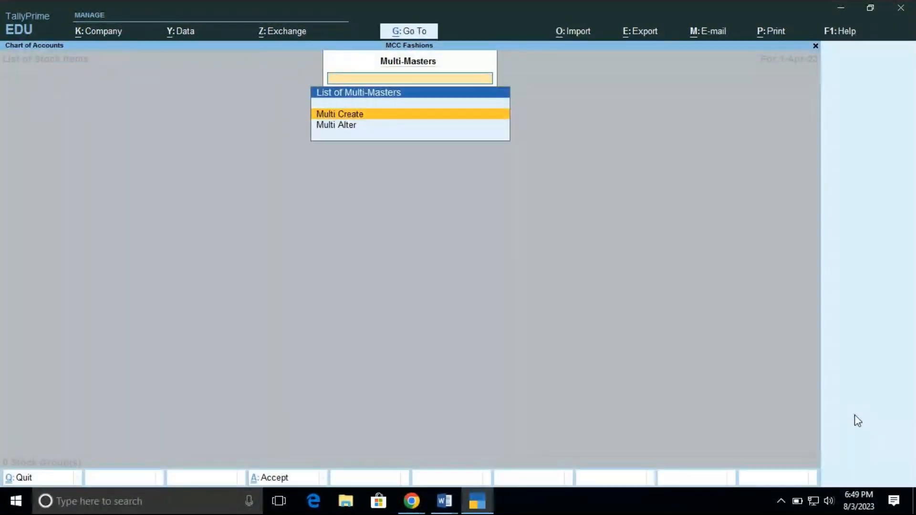
key(Return)
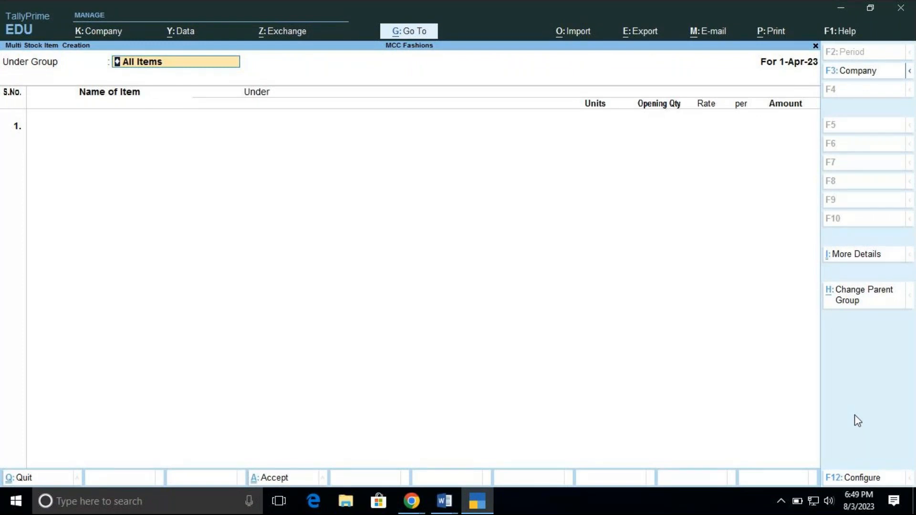
key(BackSpace)
key(Escape)
key(y)
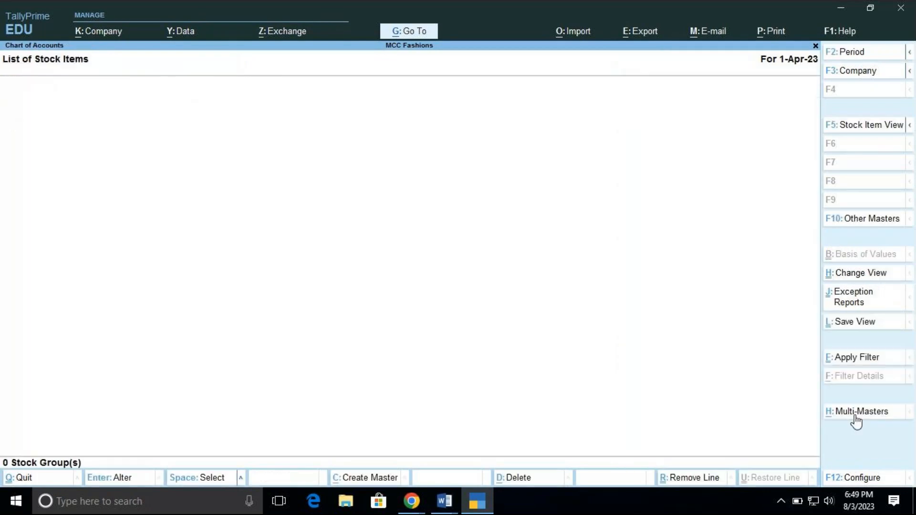
key(Escape)
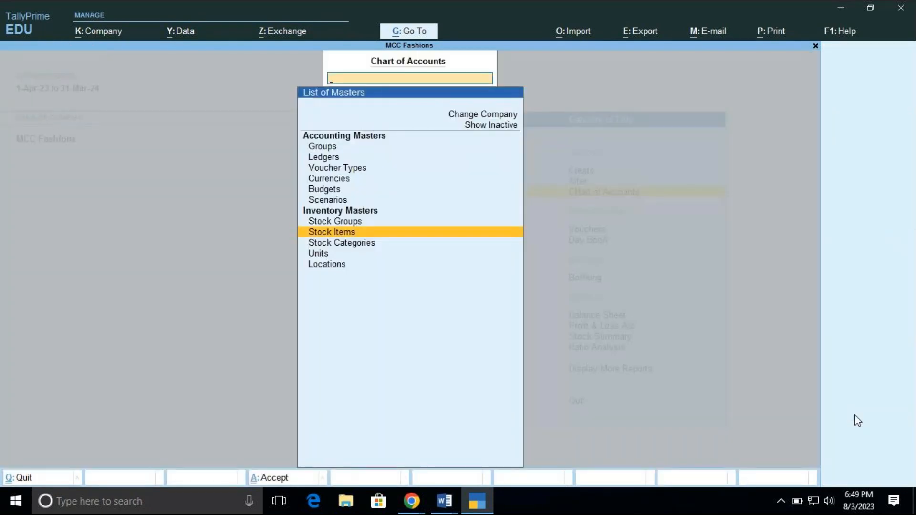
key(Up)
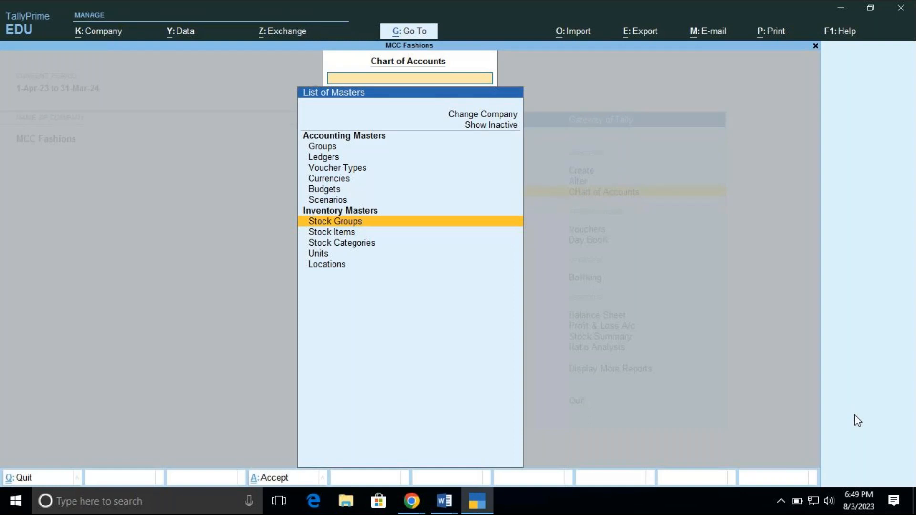
key(Down)
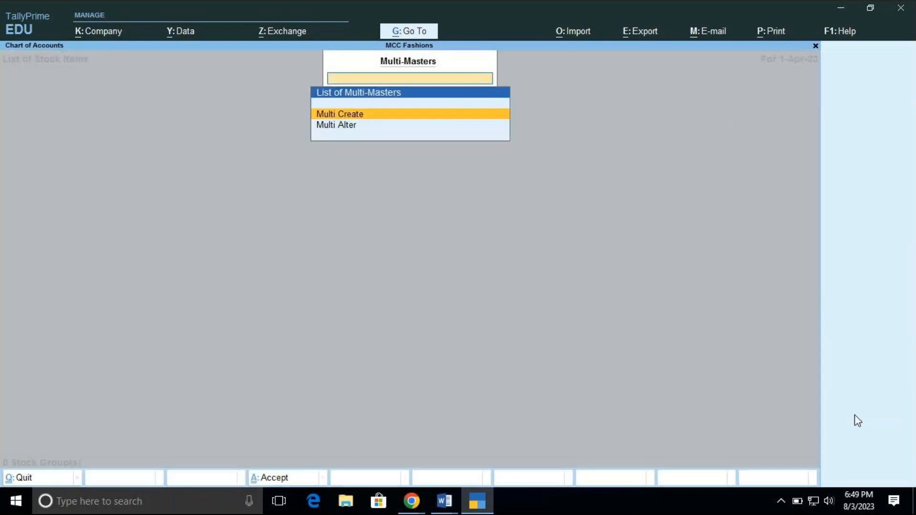
Start creating multiple stock items under All Items and enter T-Shirt as the first item under the Primary group
key(Return)
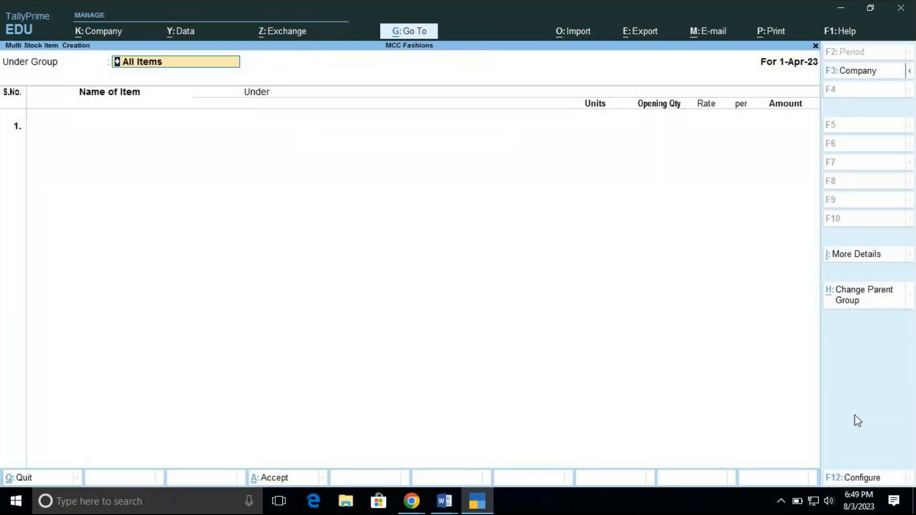
key(Return)
text(T)
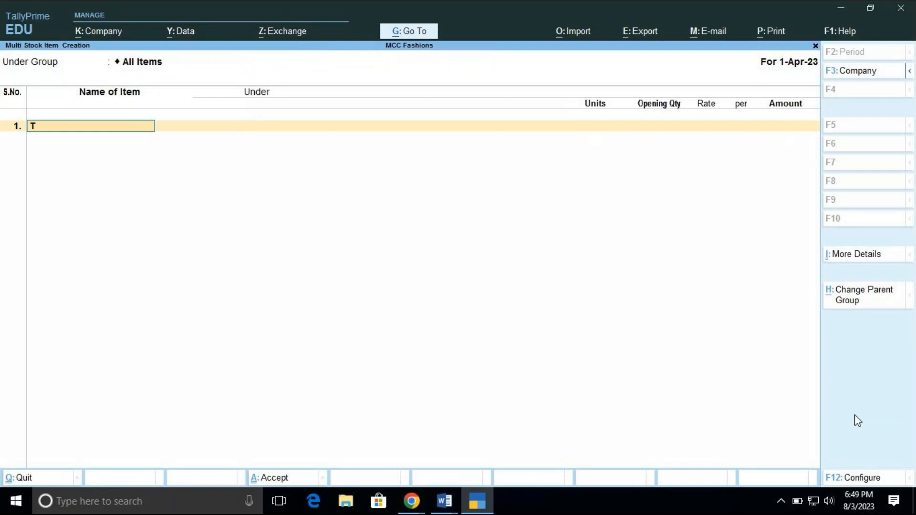
text(-Shirt)
key(Return)
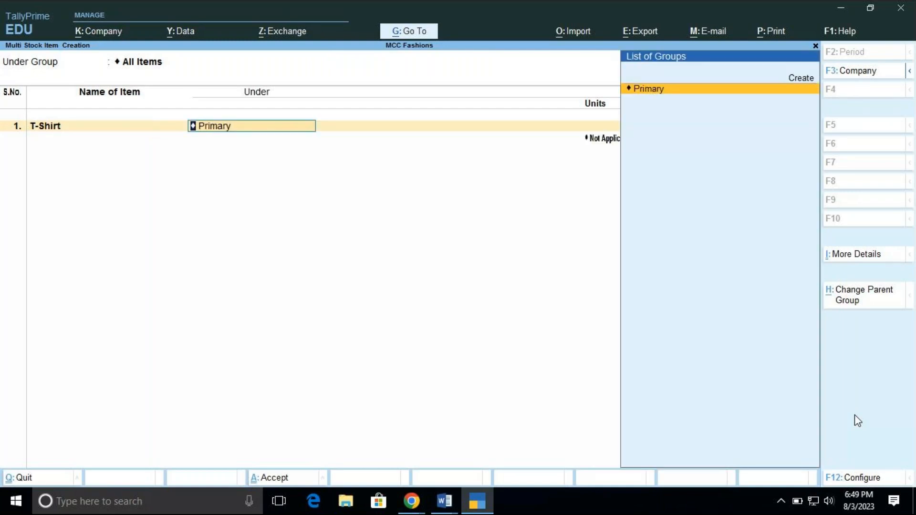
key(Return)
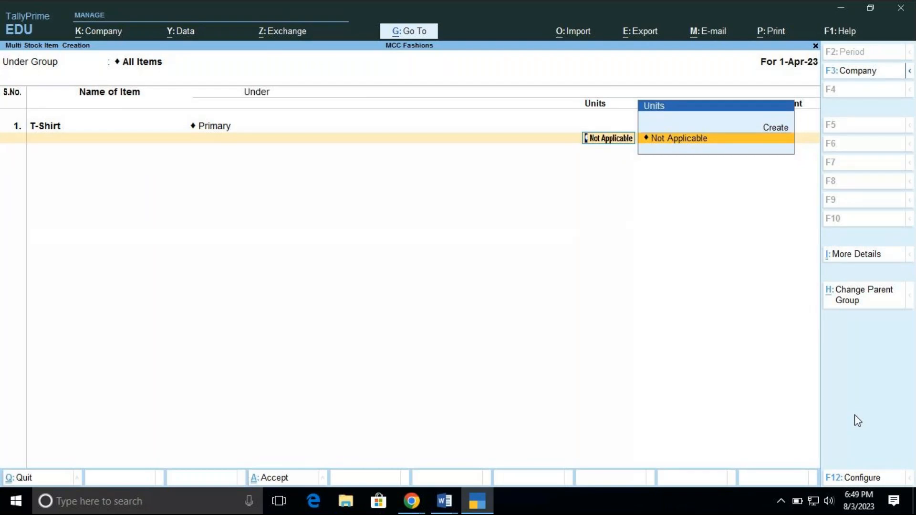
Create a simple unit with symbol no's, formal name Number and 0 decimal places for T-Shirt, leaving its opening quantity blank
key(Up)
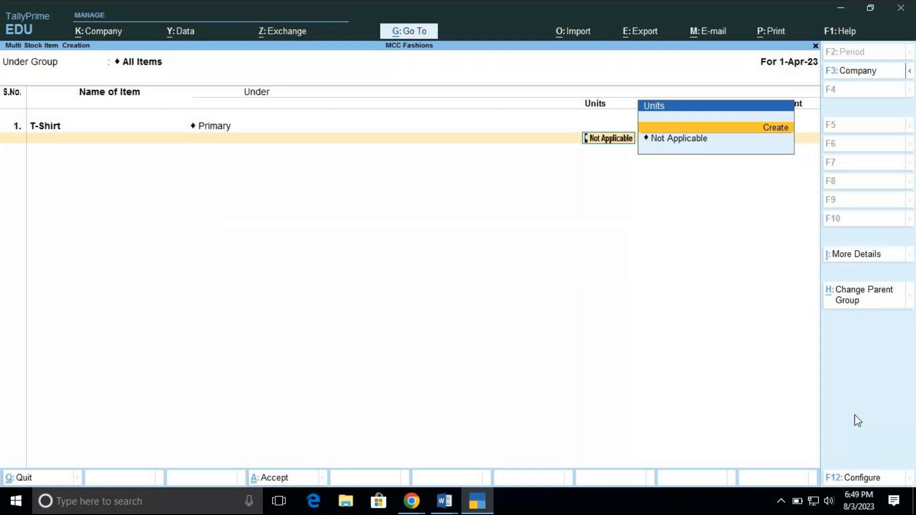
key(Return)
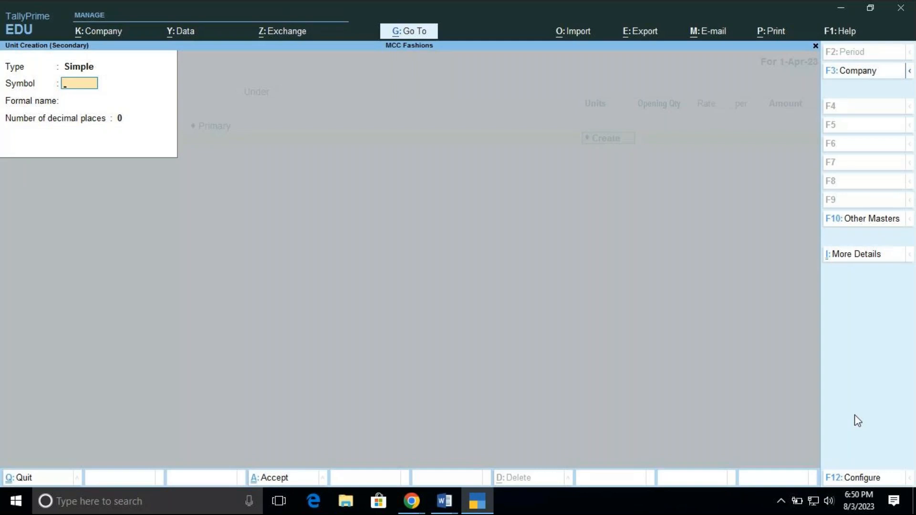
text(no's)
key(Return)
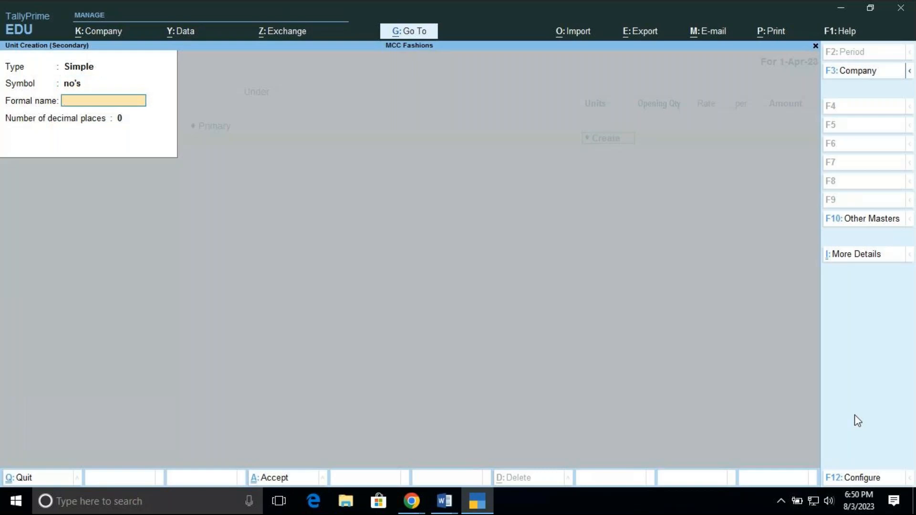
text(Number)
key(Return)
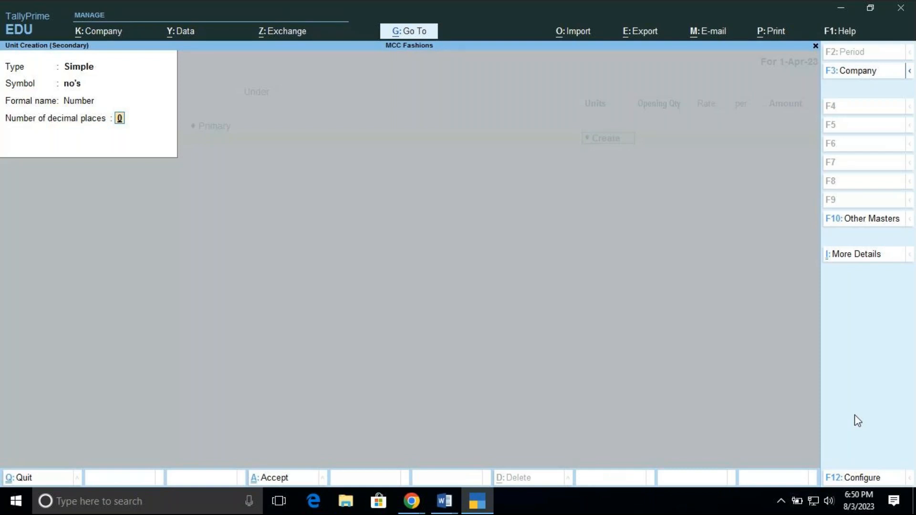
key(Return)
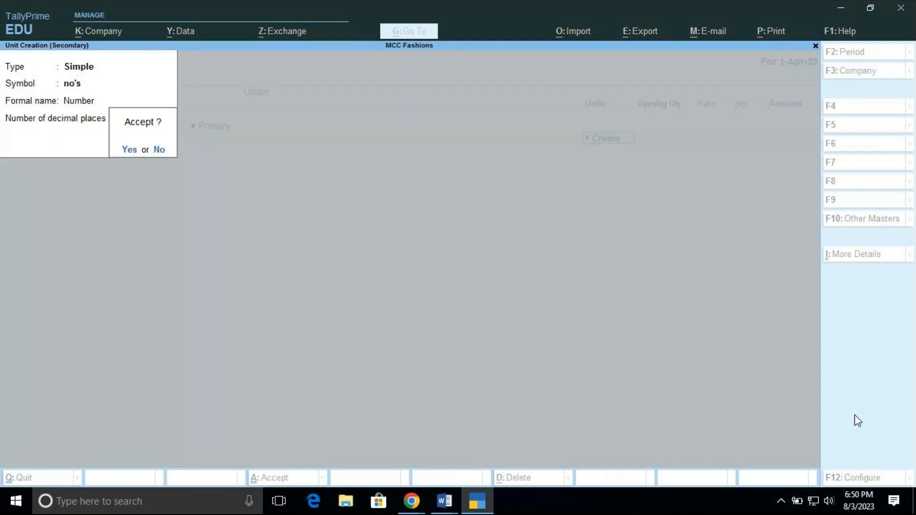
key(Return)
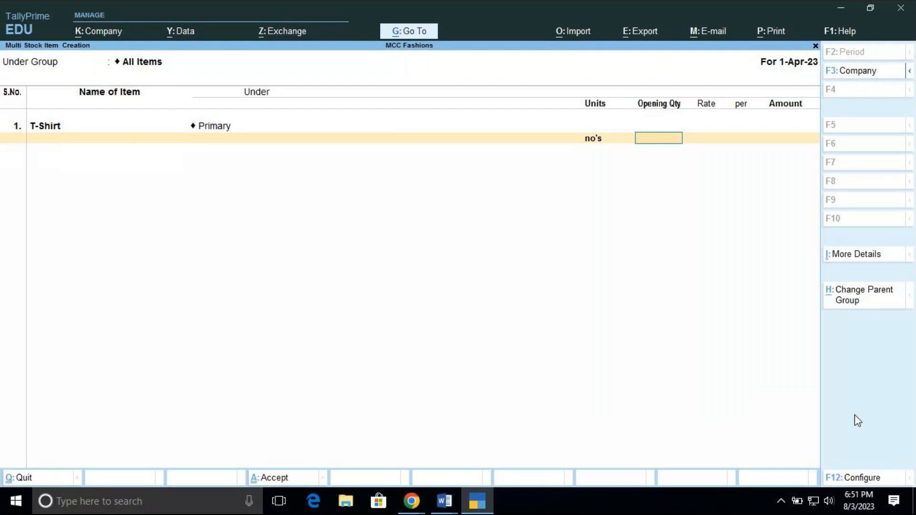
key(Return)
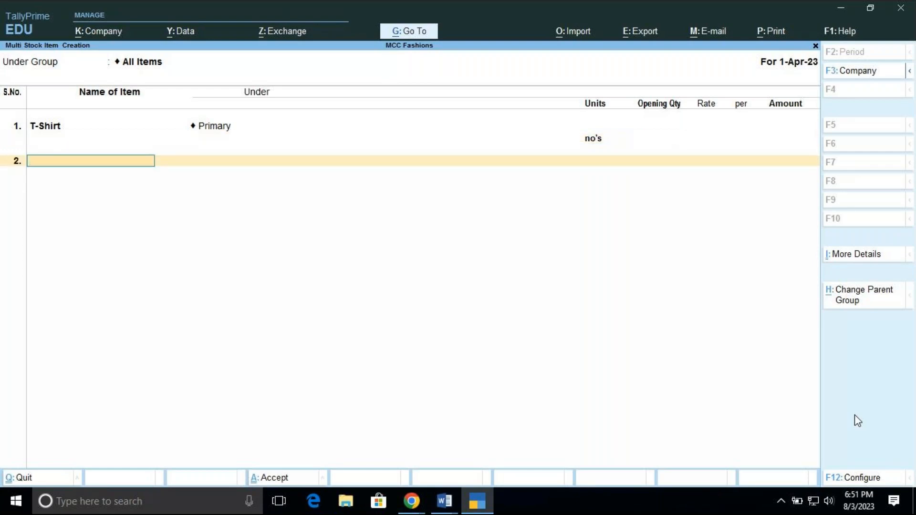
Add Pant as the second item under Primary with the unit no's and no opening quantity
text(Pant)
key(Return)
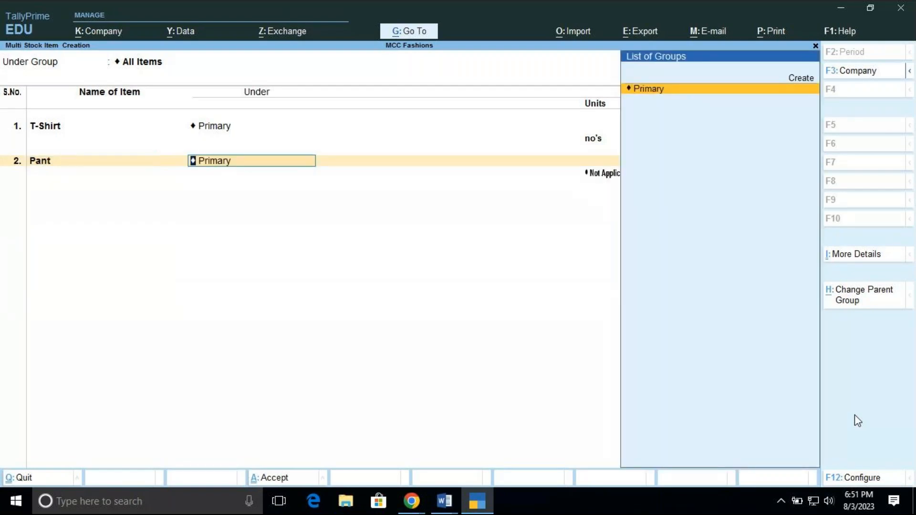
key(Return)
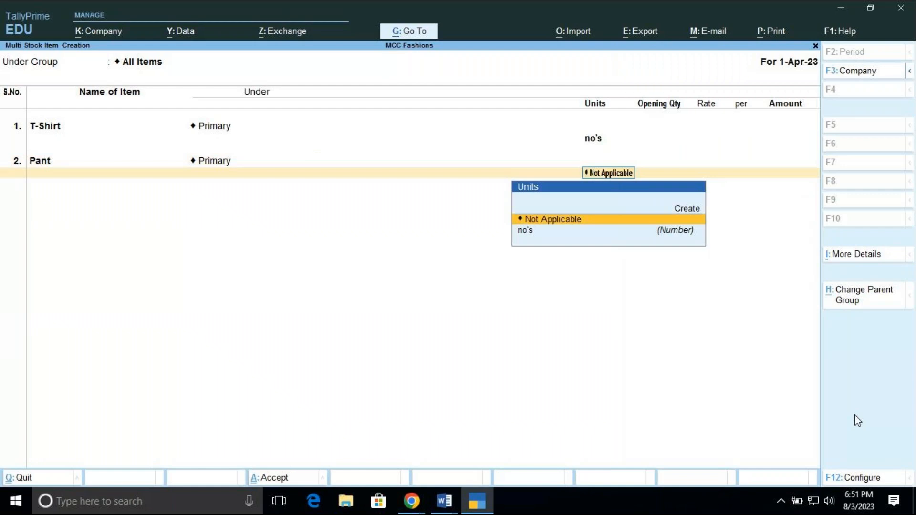
key(Down)
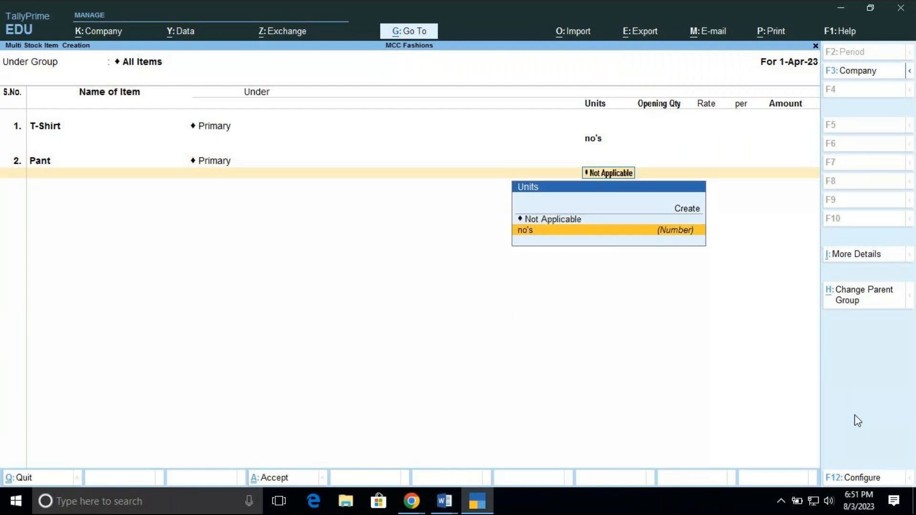
key(Return)
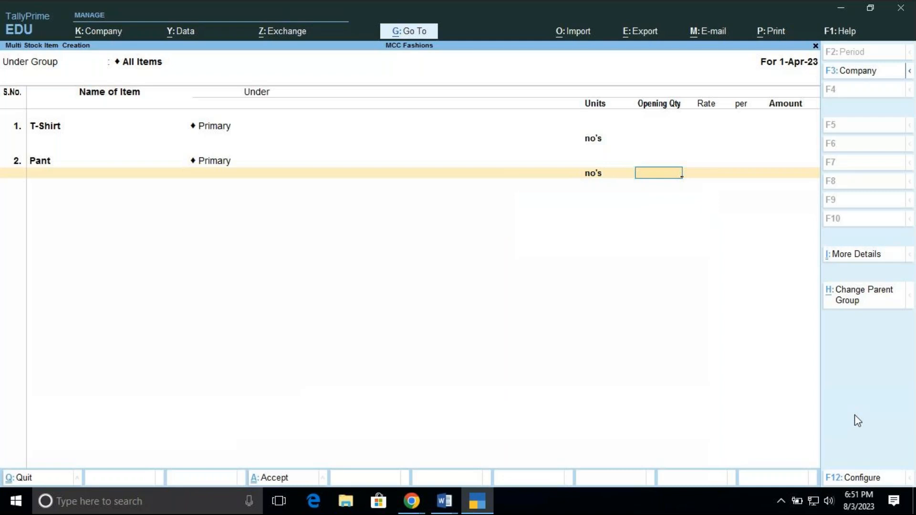
key(Return)
Add Jeans as the third item under Primary with the unit no's and no opening quantity, and end the item list
text(J)
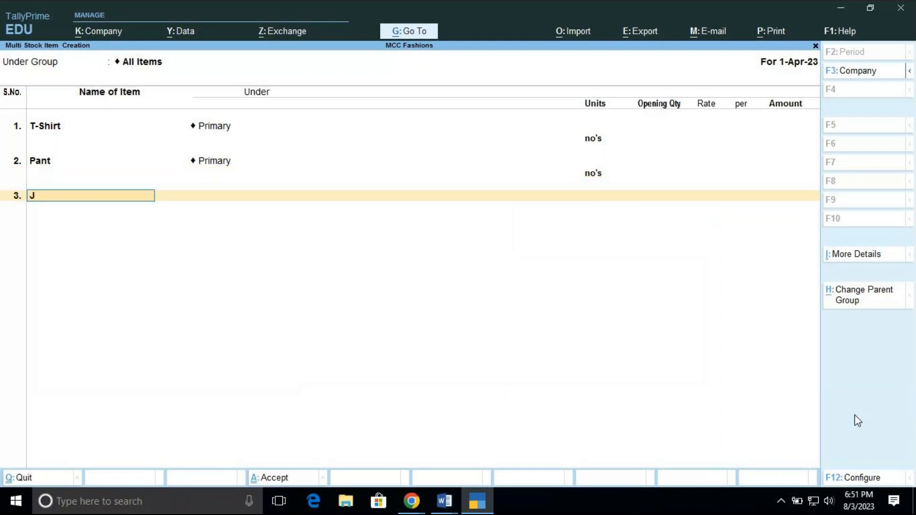
text(eans)
key(Return)
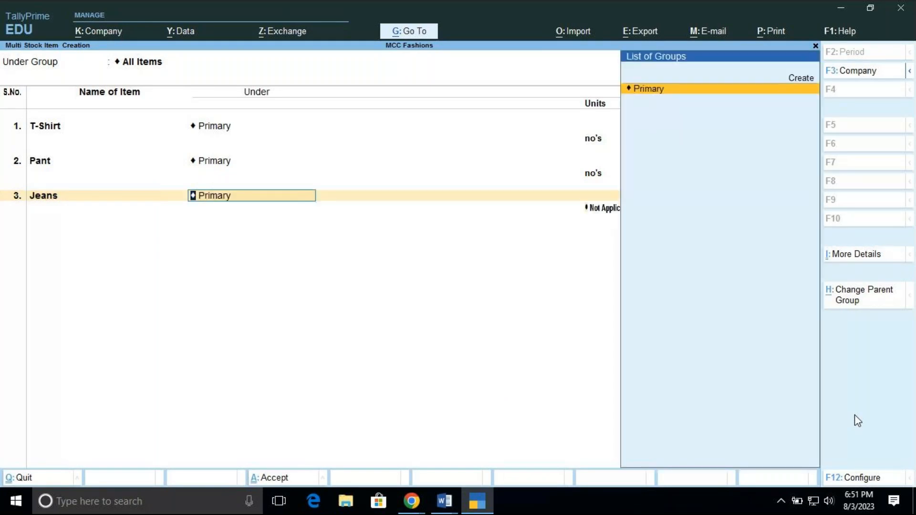
key(Return)
key(Down)
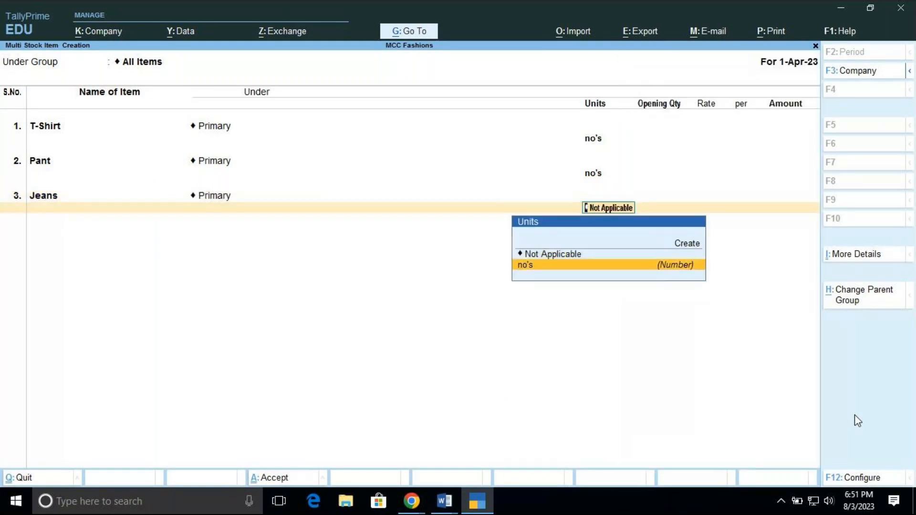
key(Return)
key(Return)
key(Return)
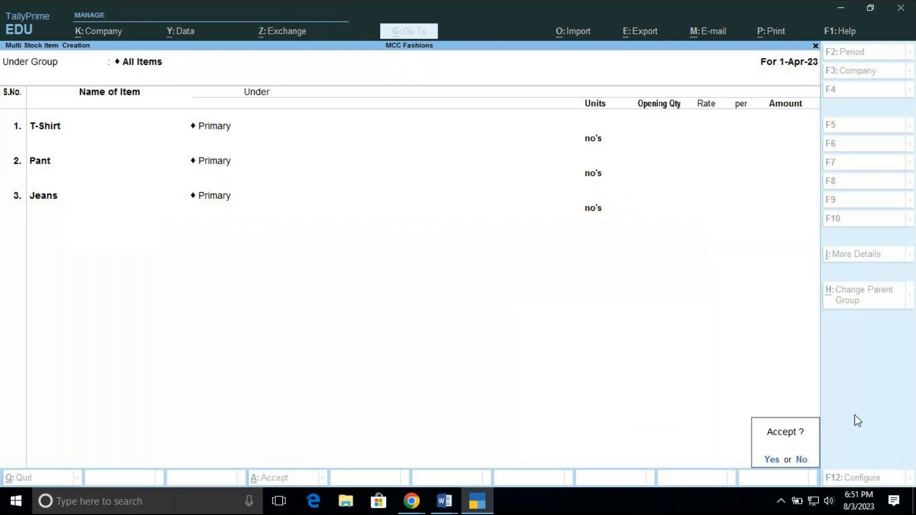
Save the T-Shirt, Pant and Jeans stock items and return to the Chart of Accounts master list
key(Return)
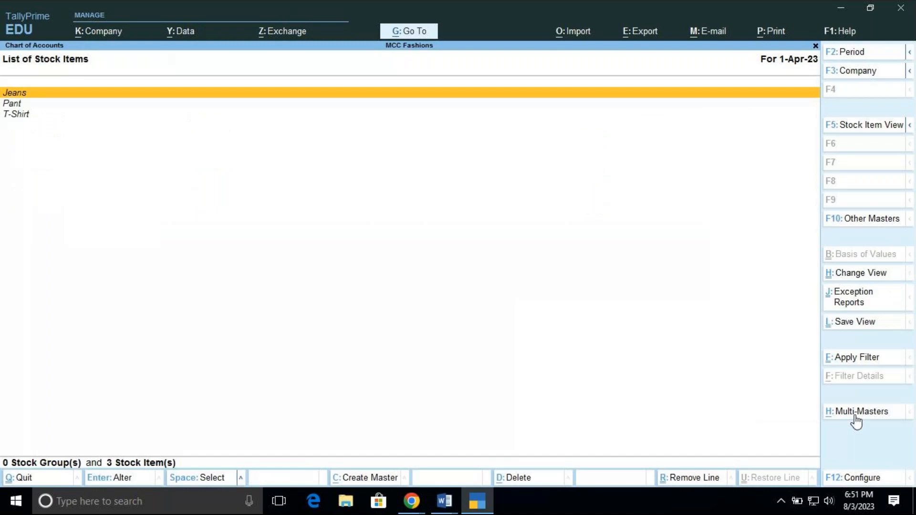
key(Escape)
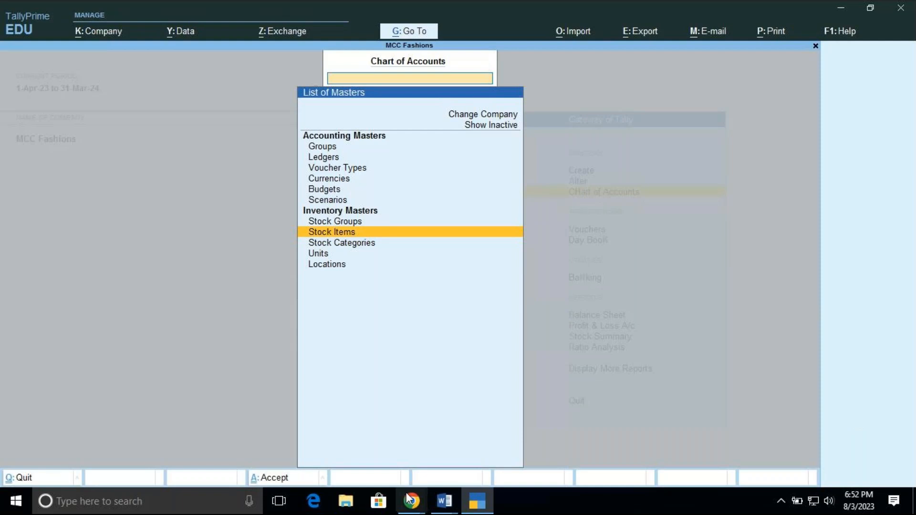
mouse_move(412, 502)
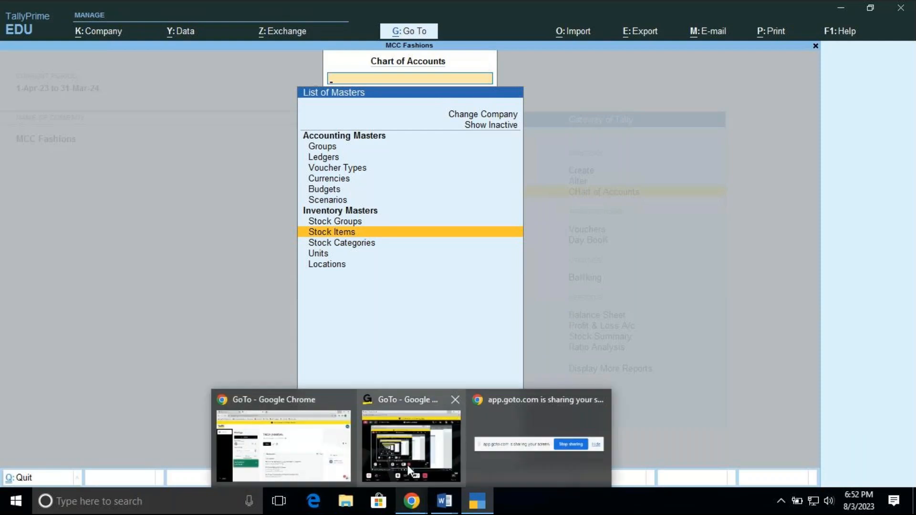
mouse_move(408, 465)
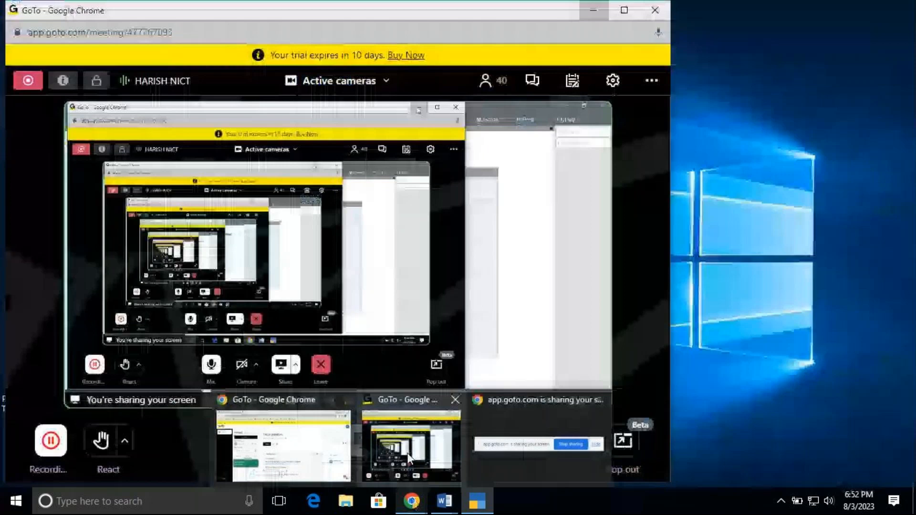
click(477, 502)
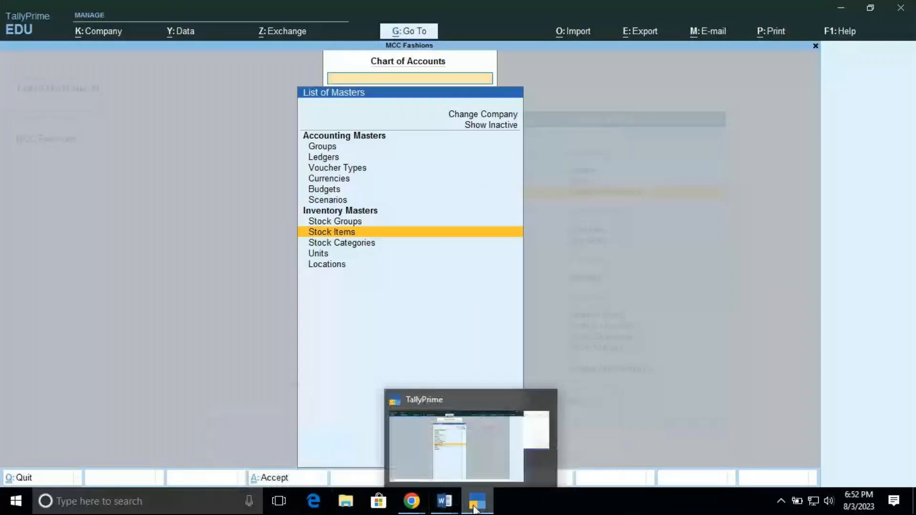
click(476, 505)
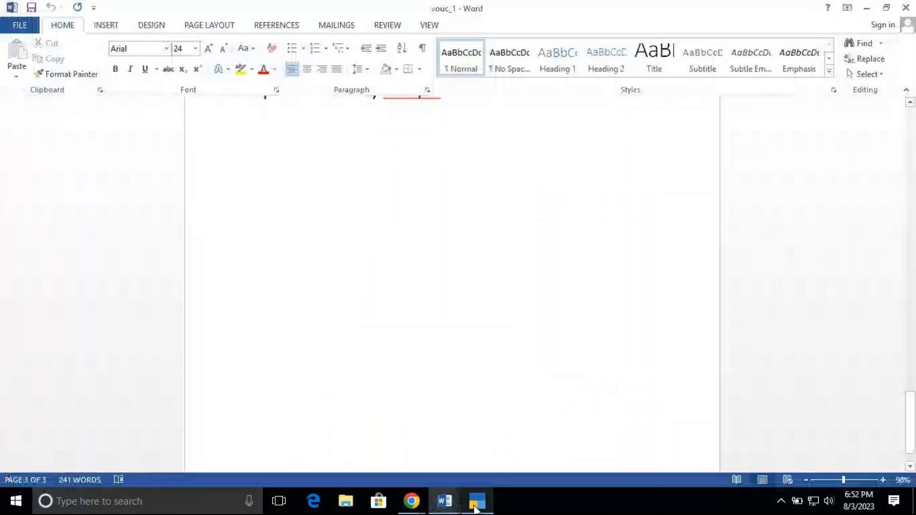
click(476, 506)
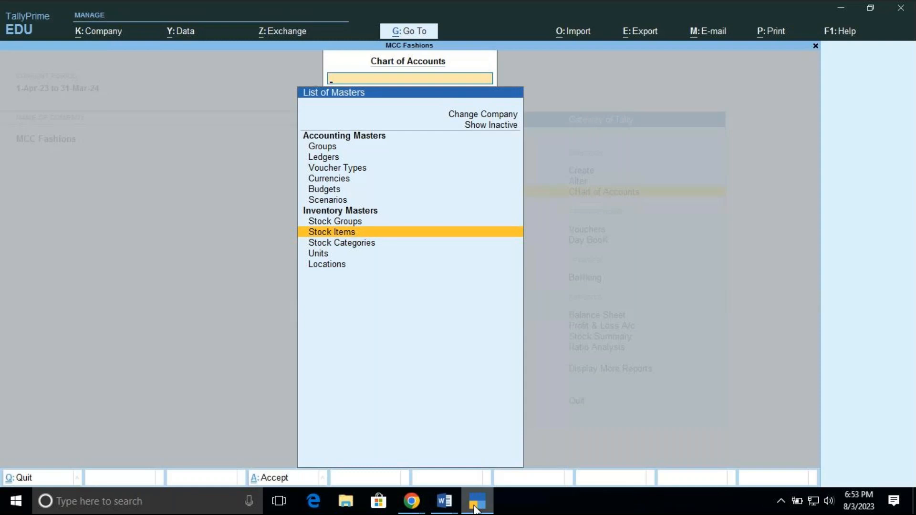
key(Escape)
key(Up)
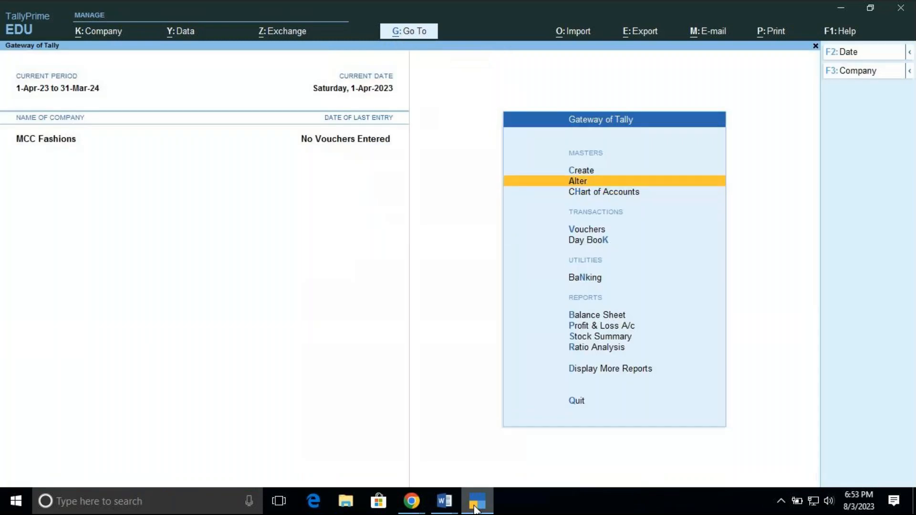
key(Up)
key(Return)
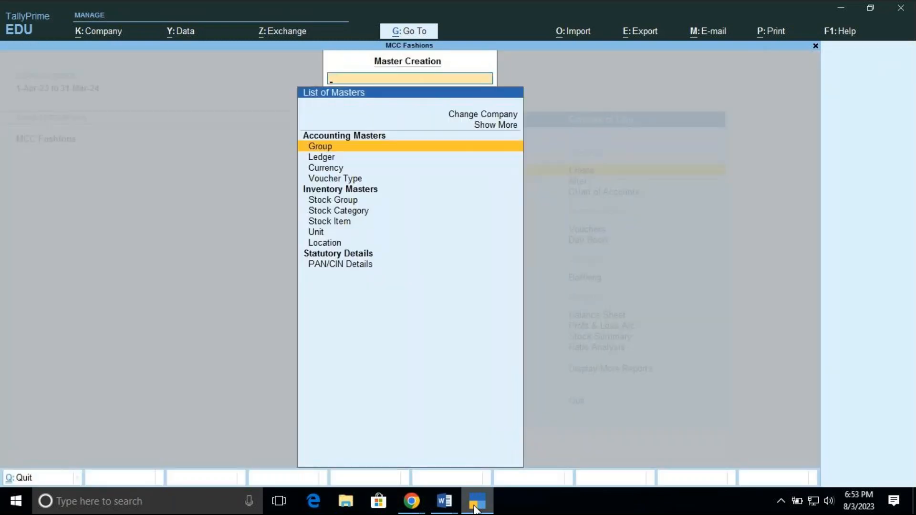
key(Down)
key(Down)
key(Down)
key(Down)
key(Down)
key(Down)
key(Down)
key(Down)
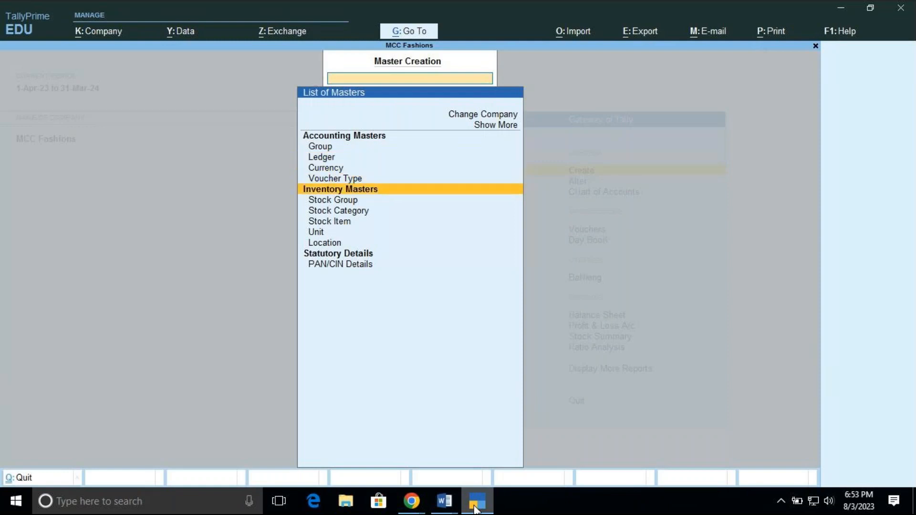
key(Return)
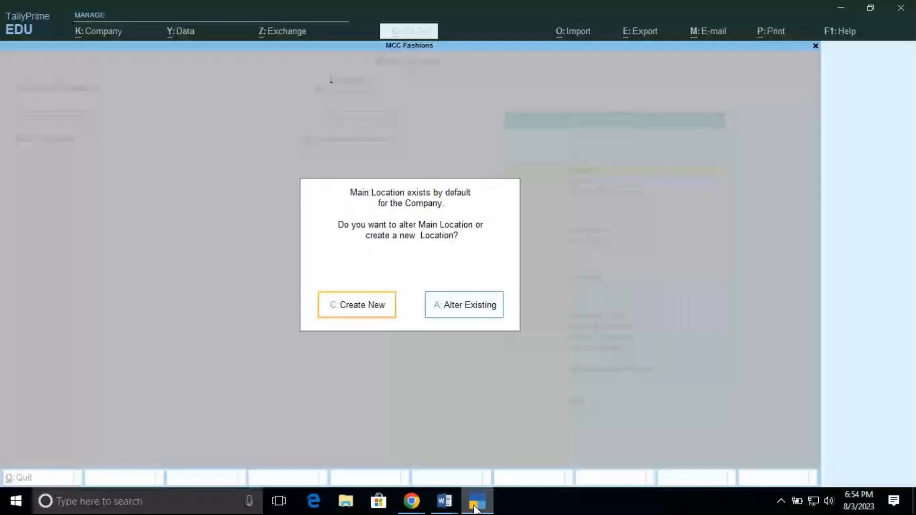
key(Escape)
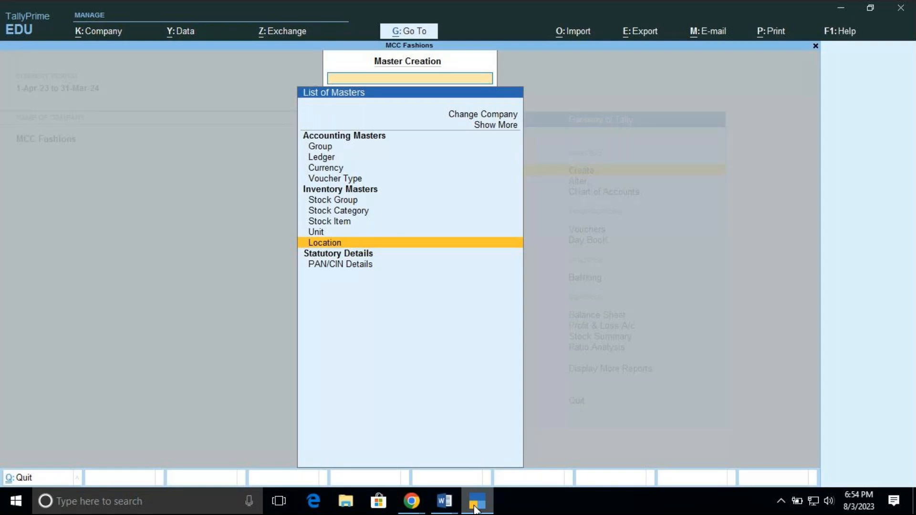
key(Escape)
Open the Locations list from the Chart of Accounts and start Multi Create for locations under All Items
key(Down)
key(Down)
key(Return)
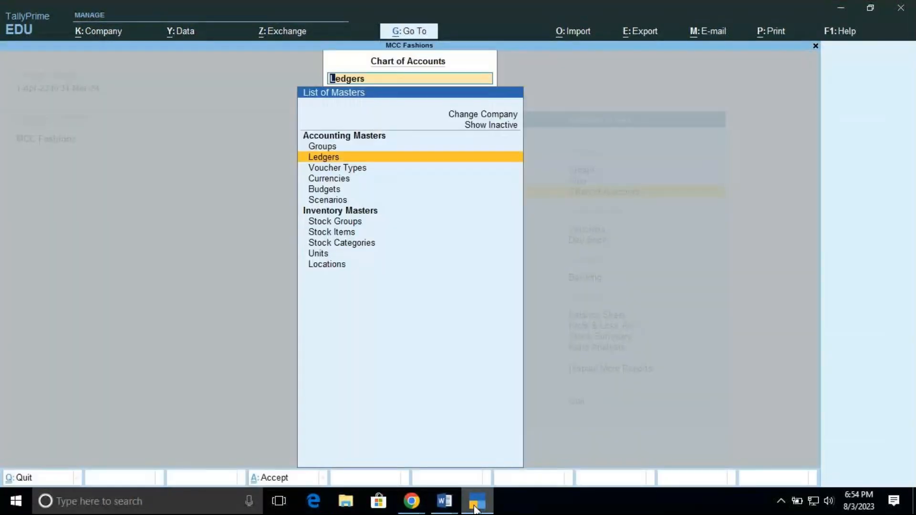
key(Down)
key(Down)
key(Down)
key(Down)
key(Down)
key(Down)
key(Down)
key(Down)
key(Down)
key(Return)
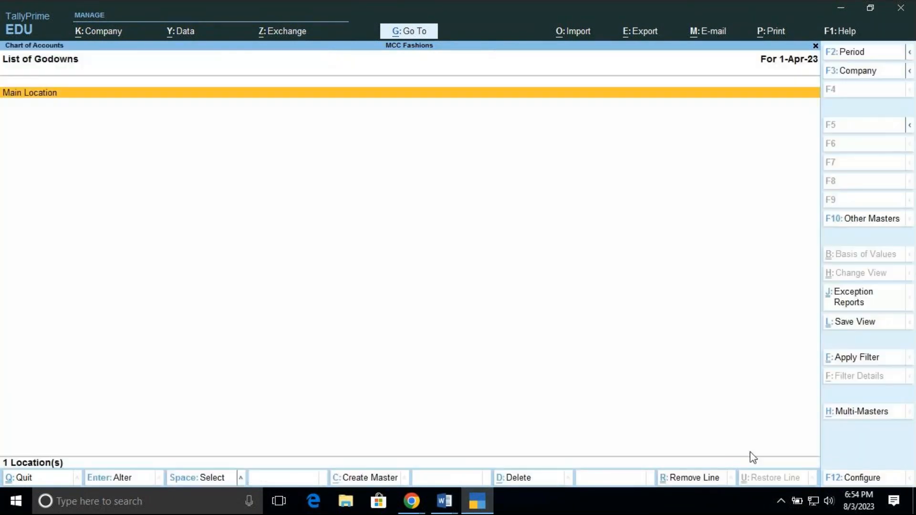
click(860, 413)
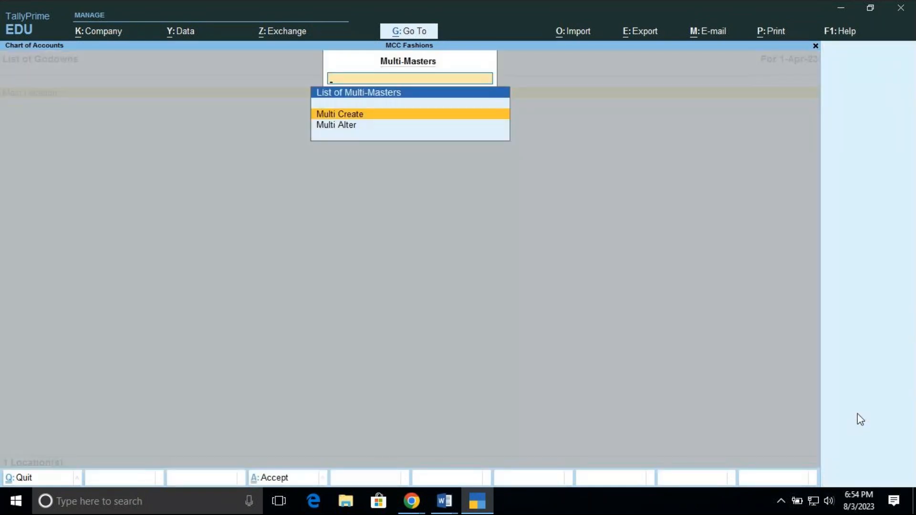
key(Escape)
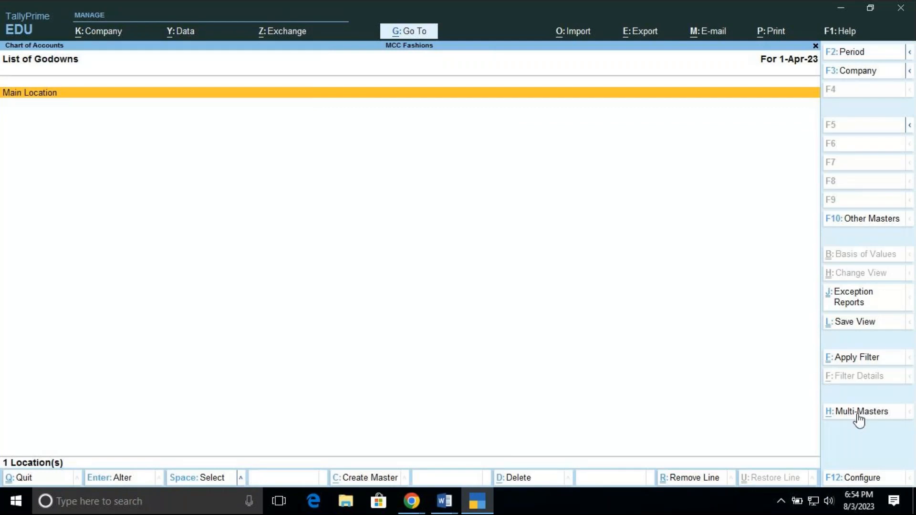
click(858, 413)
key(Return)
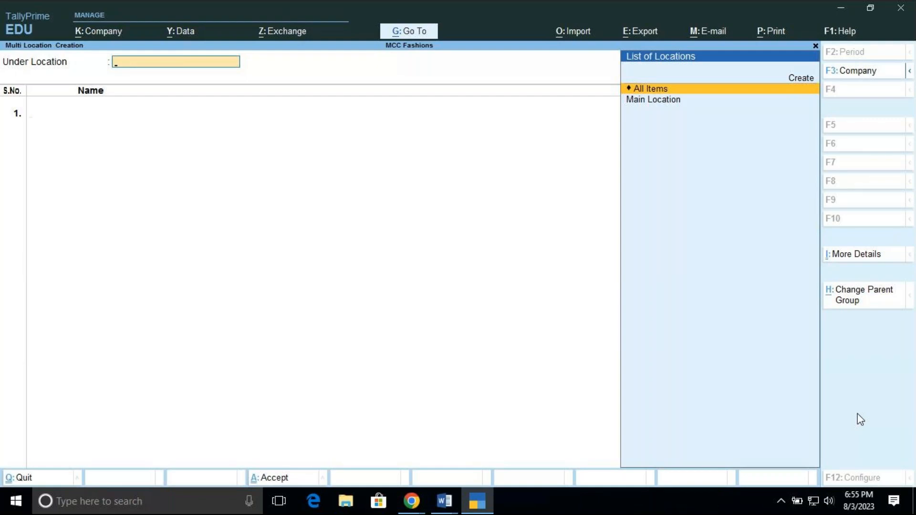
key(Return)
Enter Brg Rd as the first location and place it under Primary
text(Br)
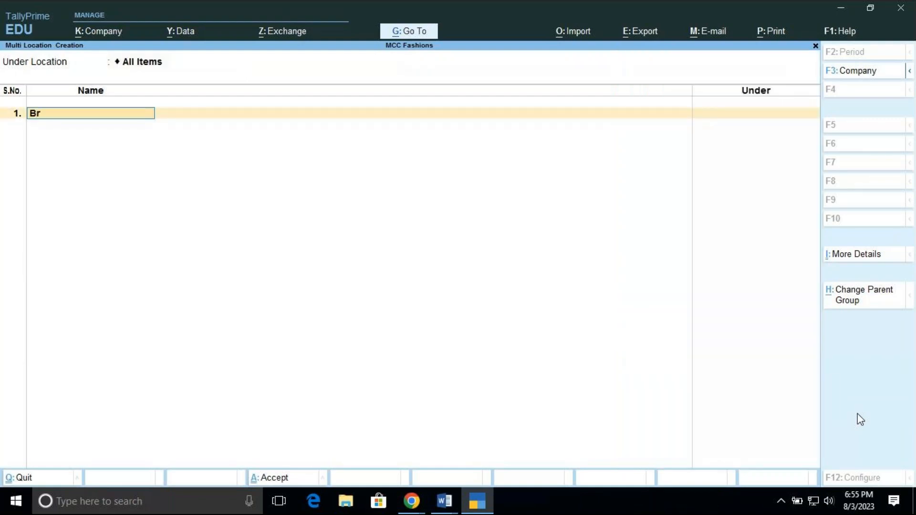
text(g Rd)
key(Return)
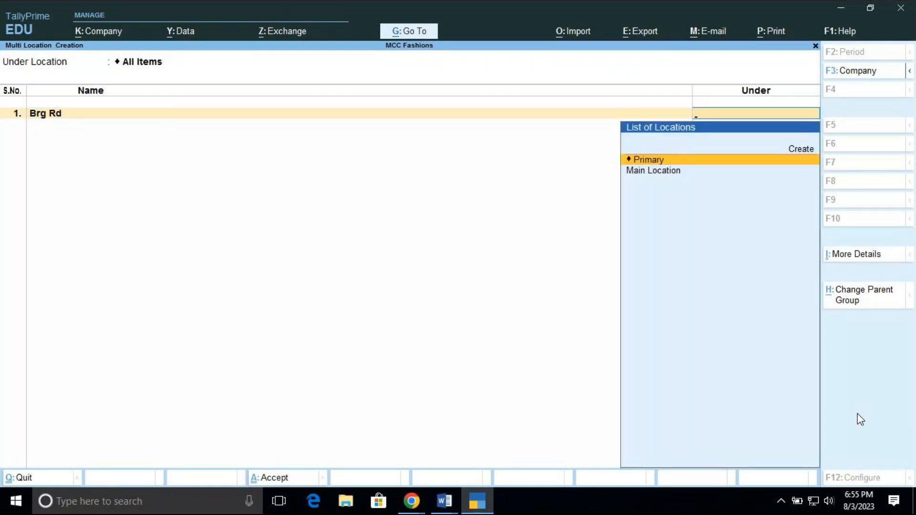
key(Return)
Enter Comm St as the second location and place it under Primary
text(Comm)
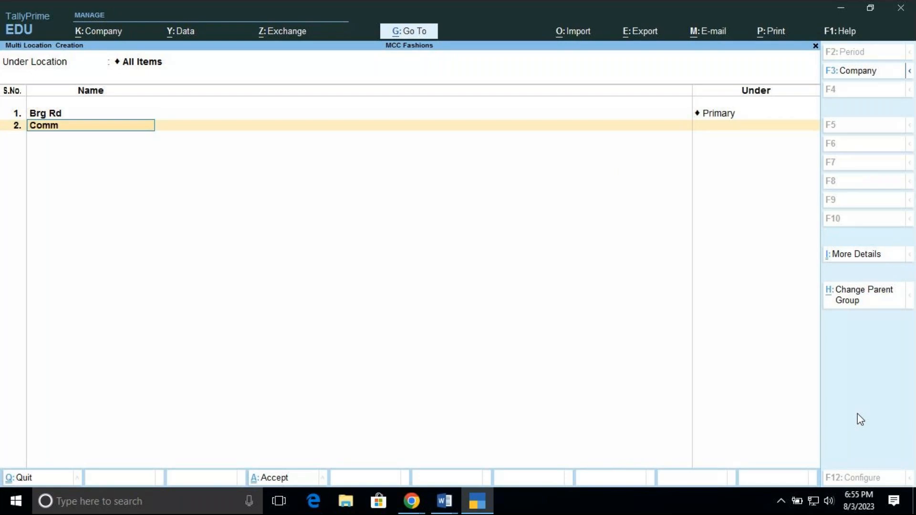
text( St)
key(Return)
Enter M G Rd as the third location and place it under Primary
key(Return)
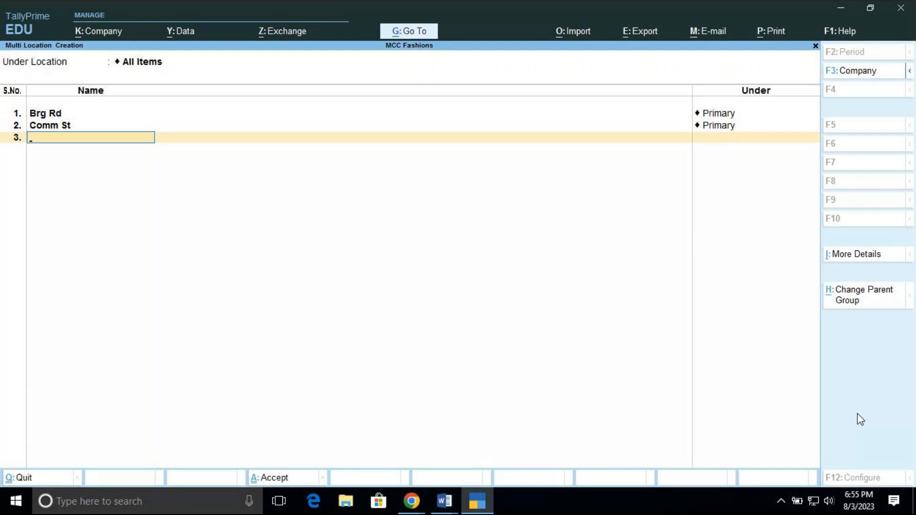
text(M G Rd)
key(Return)
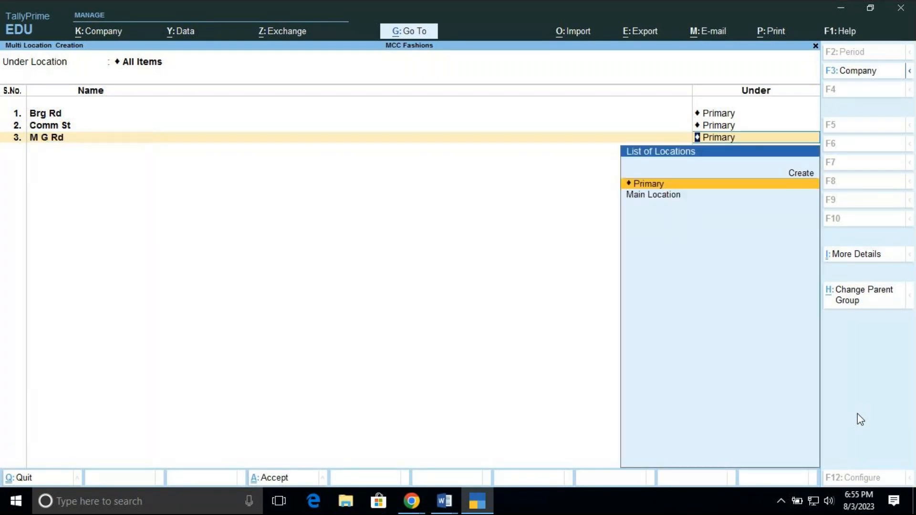
key(Return)
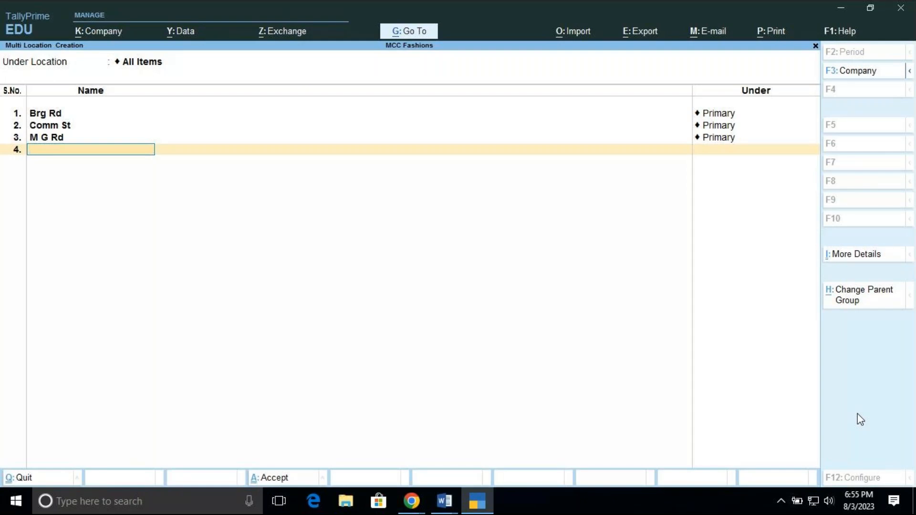
End the location list, save Brg Rd, Comm St and M G Rd, and return to the Gateway of Tally
key(Return)
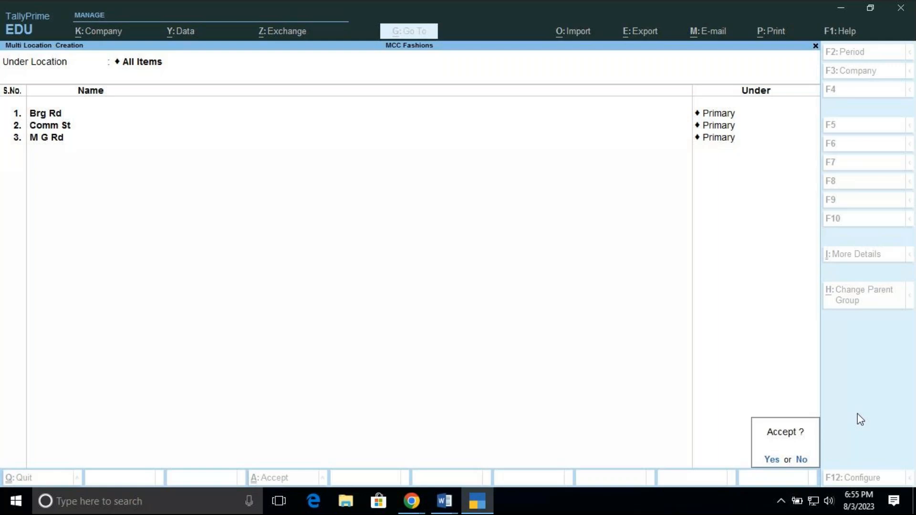
key(Return)
key(Escape)
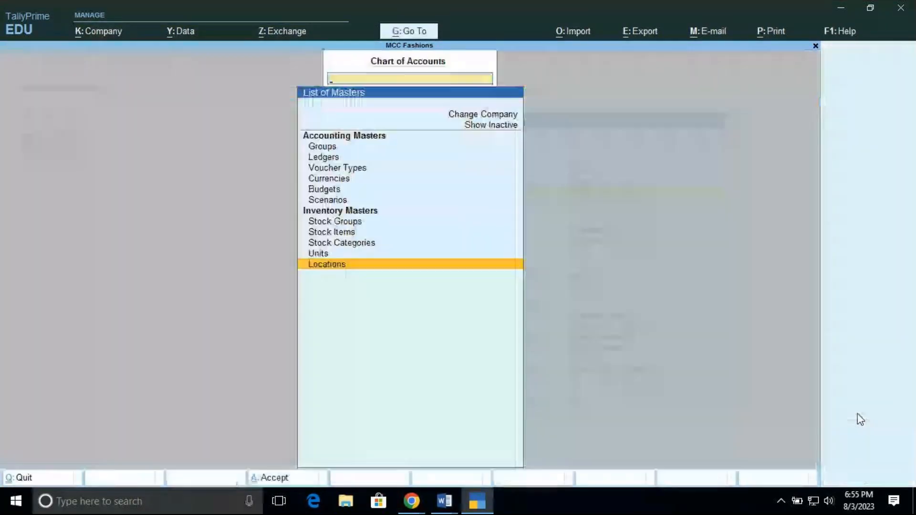
key(Escape)
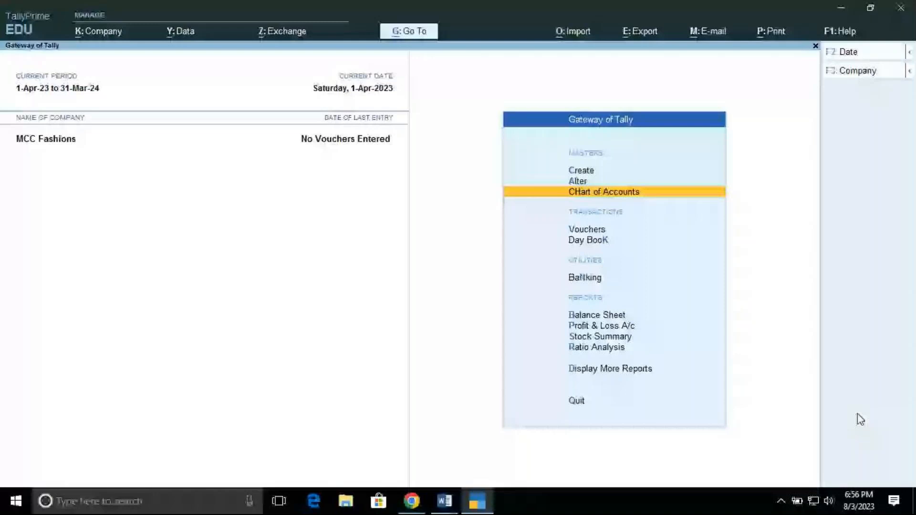
Open voucher entry and switch the new voucher to the Purchase type
key(Down)
key(Down)
key(Up)
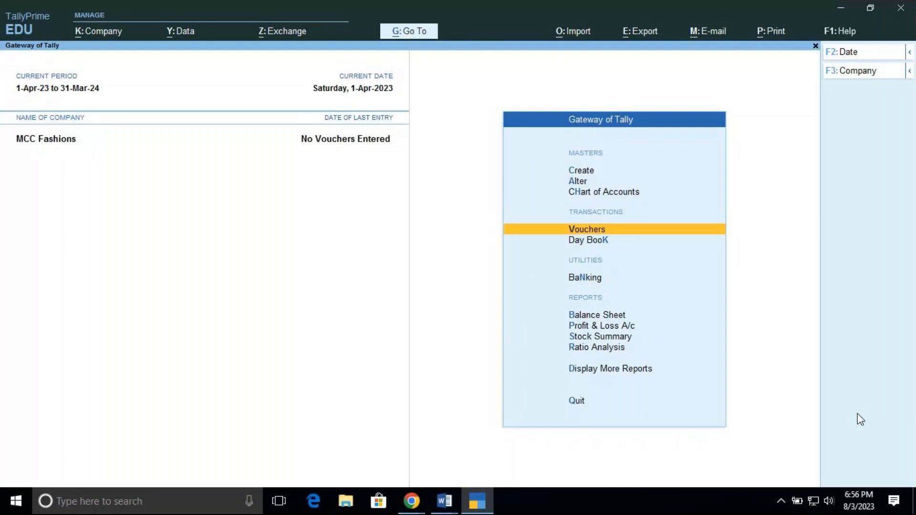
key(Return)
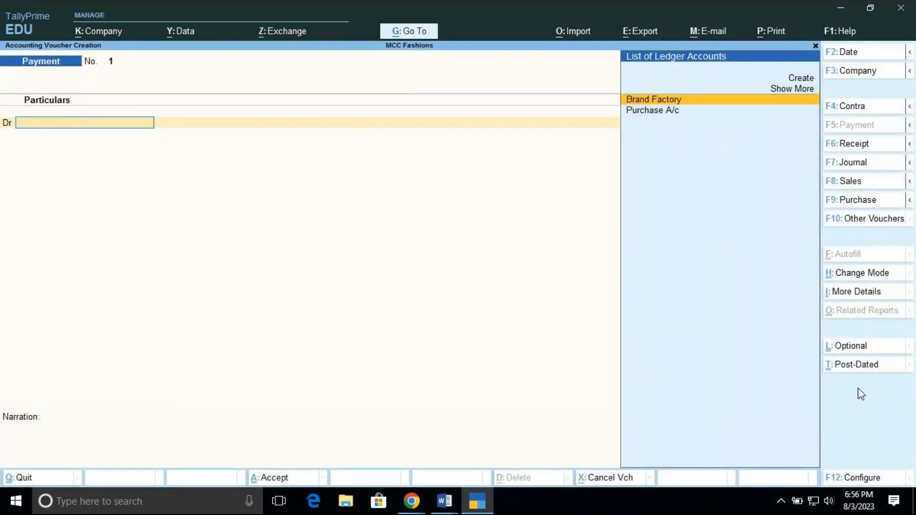
click(834, 204)
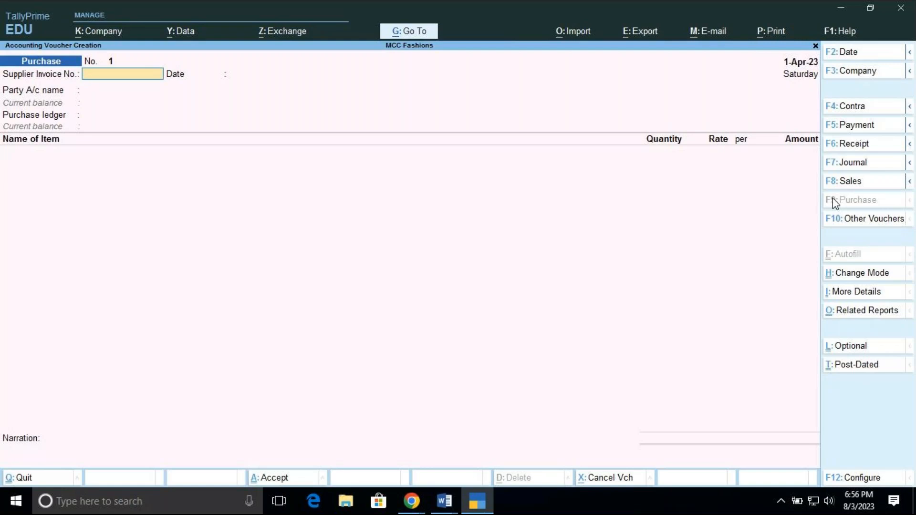
Set the purchase voucher's supplier invoice number to P-1 and accept 1-Apr-23 as the invoice date
text(P)
text(-0)
key(BackSpace)
text(0)
text(1)
key(BackSpace)
key(BackSpace)
text(1)
key(Return)
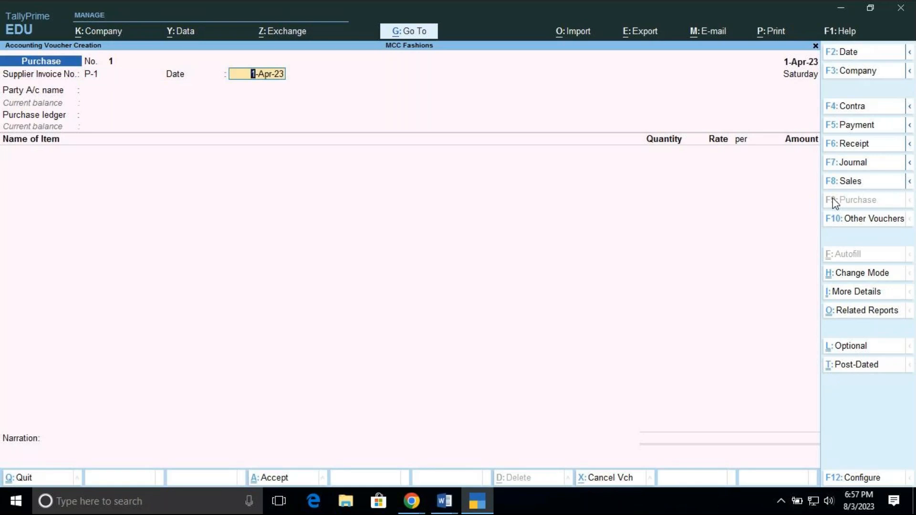
key(Return)
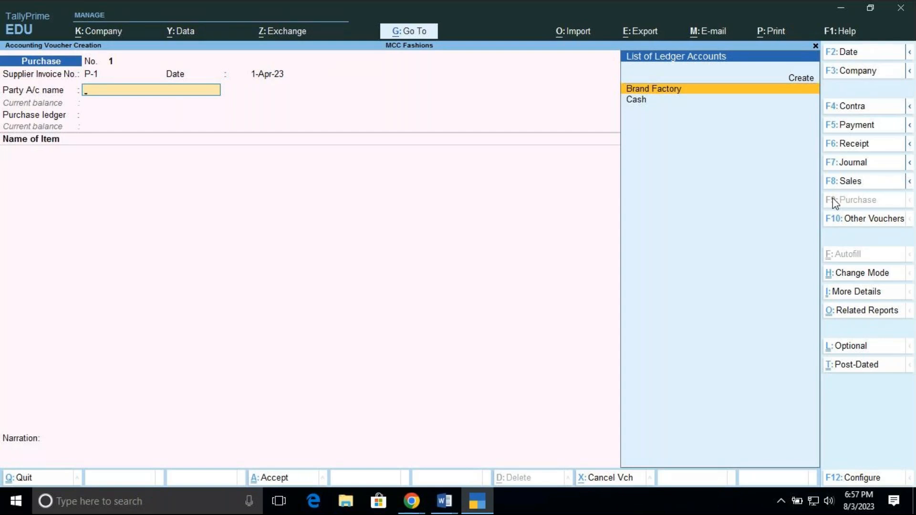
Choose Brand Factory as the party account and leave all its receipt details blank
key(Return)
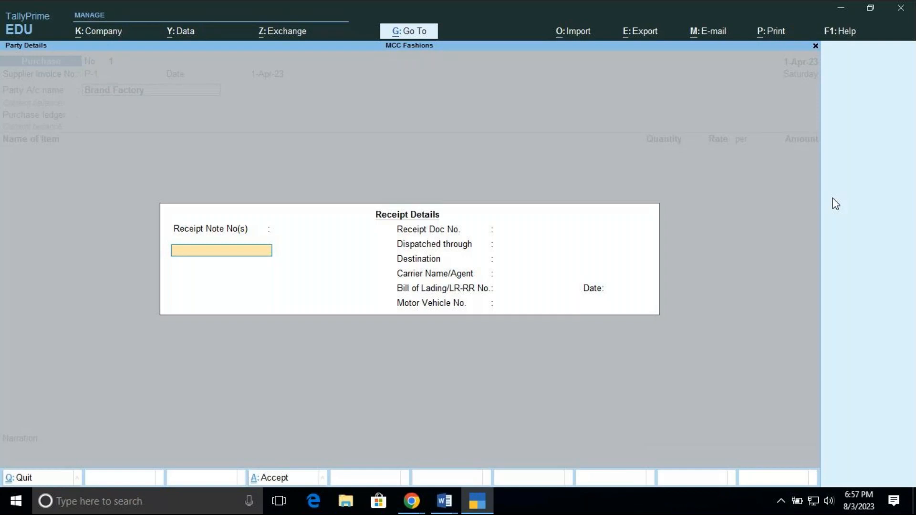
key(Return)
key(Return)
key(Return)
key(Return)
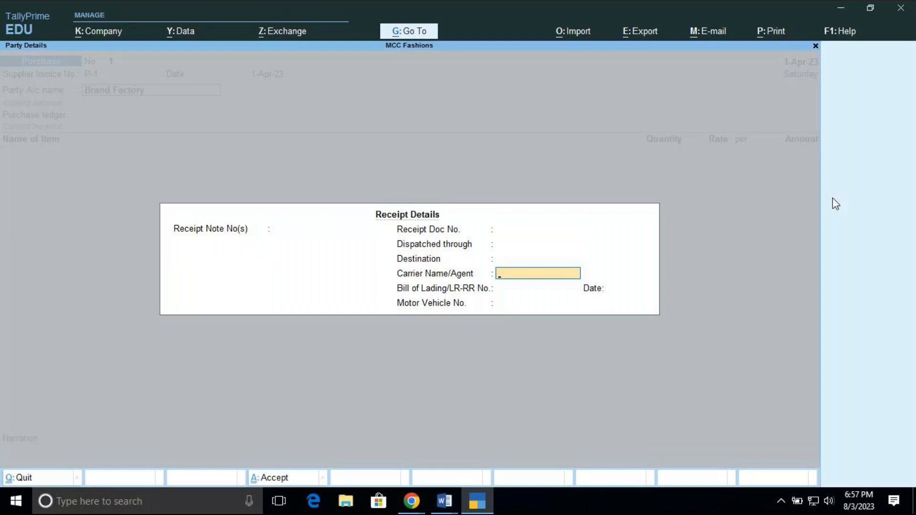
key(Return)
key(Return)
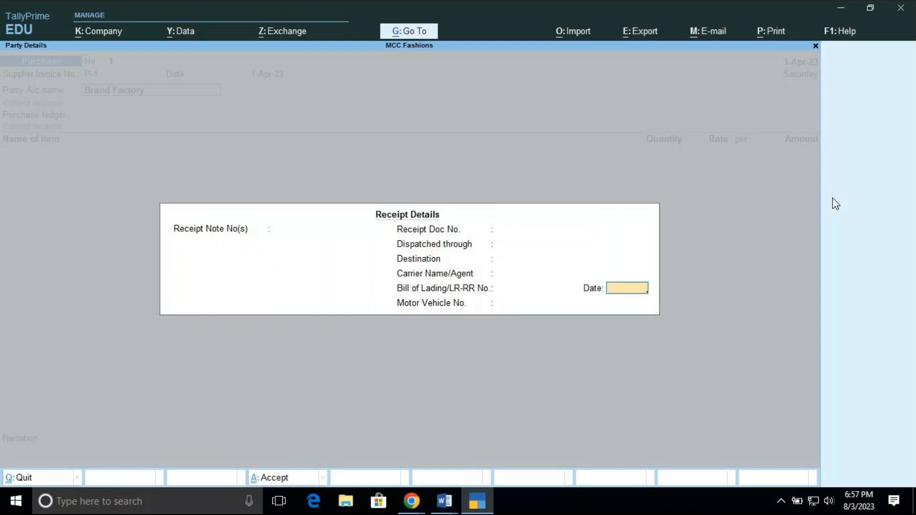
key(Return)
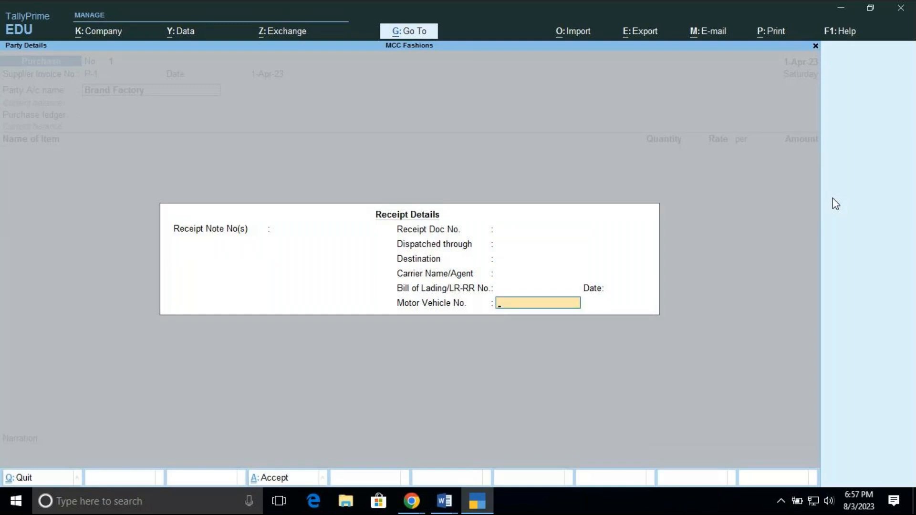
key(Return)
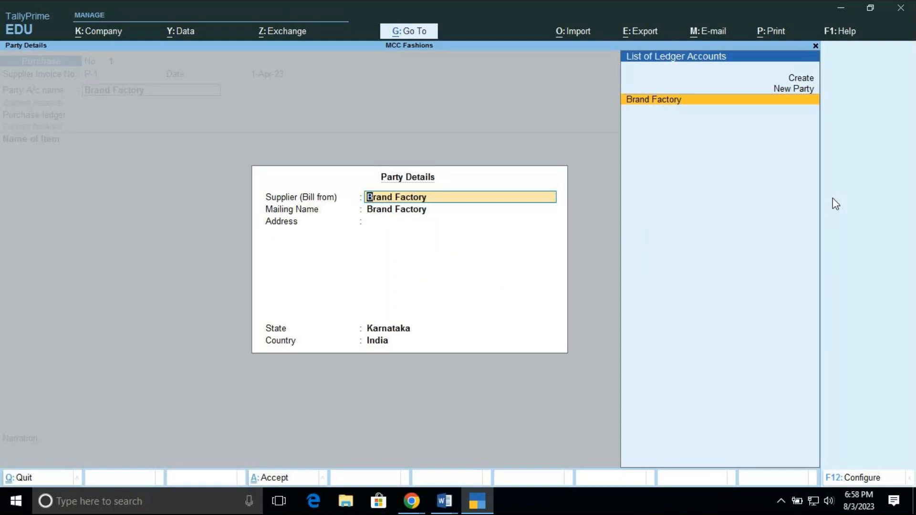
Accept the party details with Brand Factory as supplier, no address, state Karnataka and country India
key(Return)
key(Return)
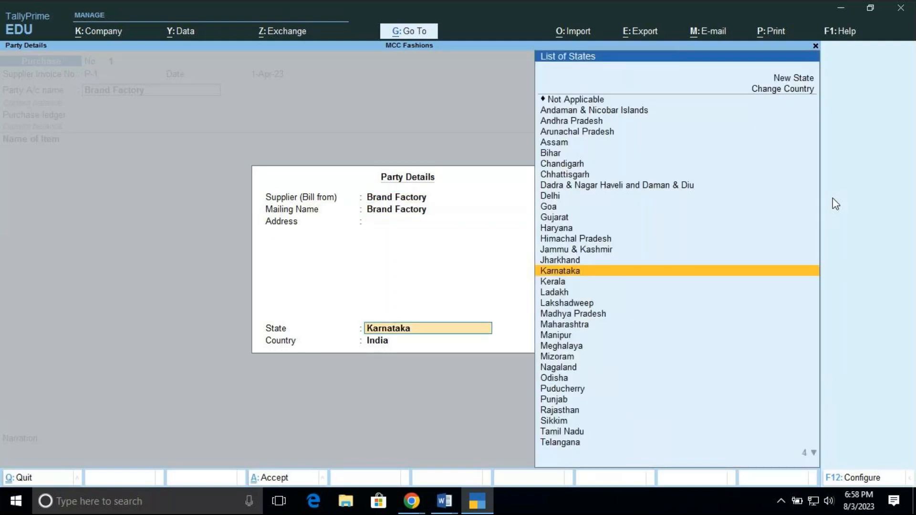
key(Return)
key(Return)
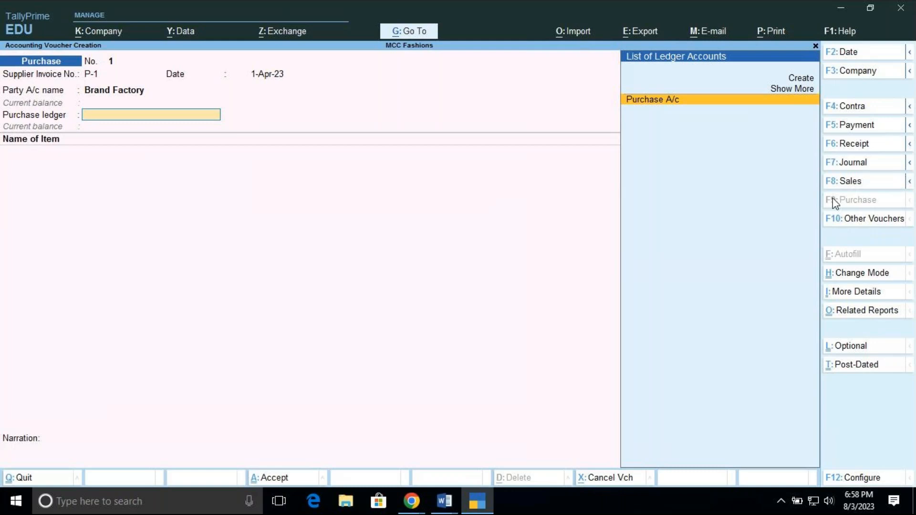
Choose Purchase A/c as the purchase ledger for the voucher
key(Up)
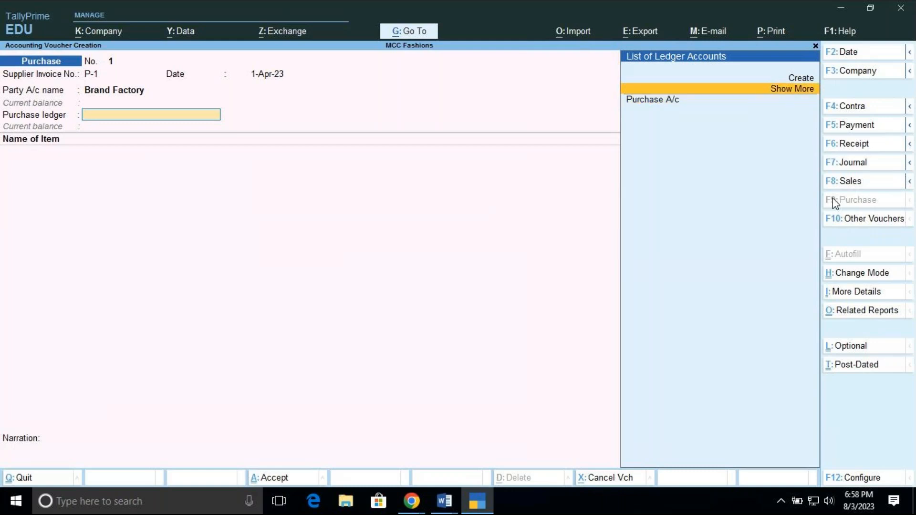
key(Up)
key(Up)
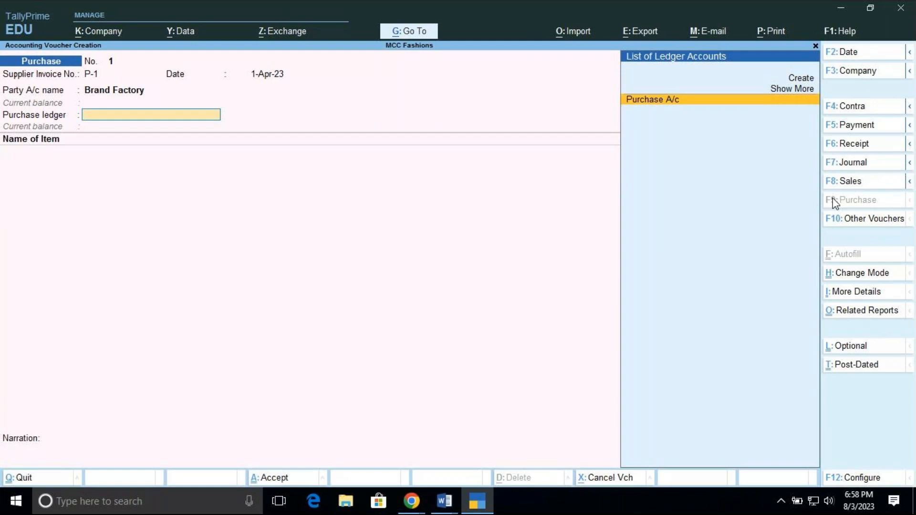
key(Return)
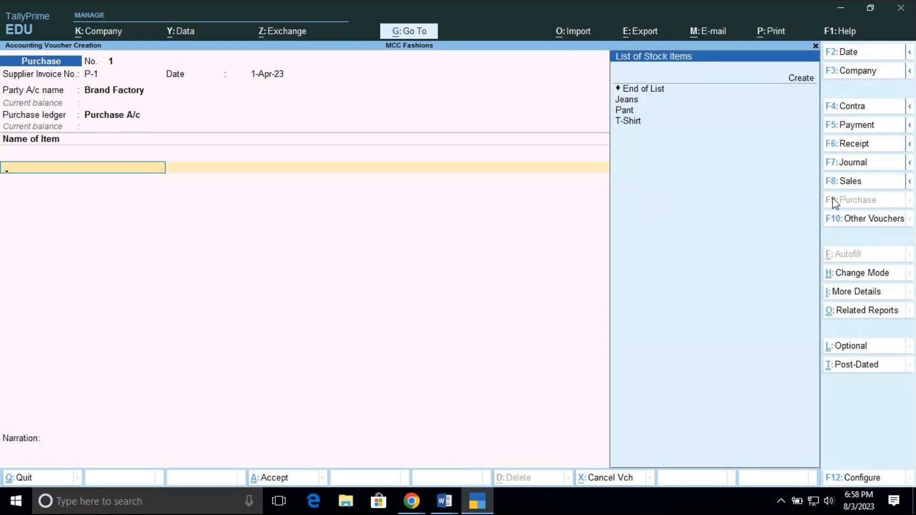
Add T-Shirt as the first stock item and allocate it to the Brg Rd location
key(Down)
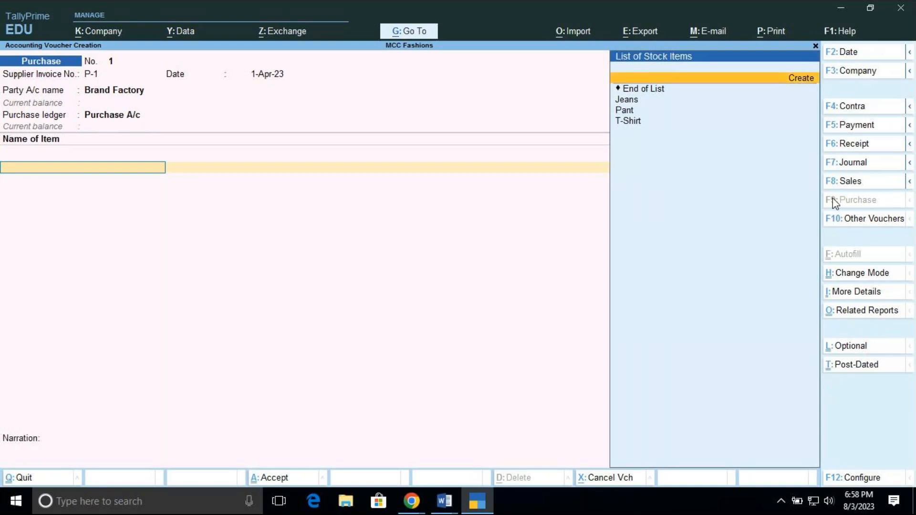
key(Down)
key(Down)
key(Down)
key(Down)
key(Return)
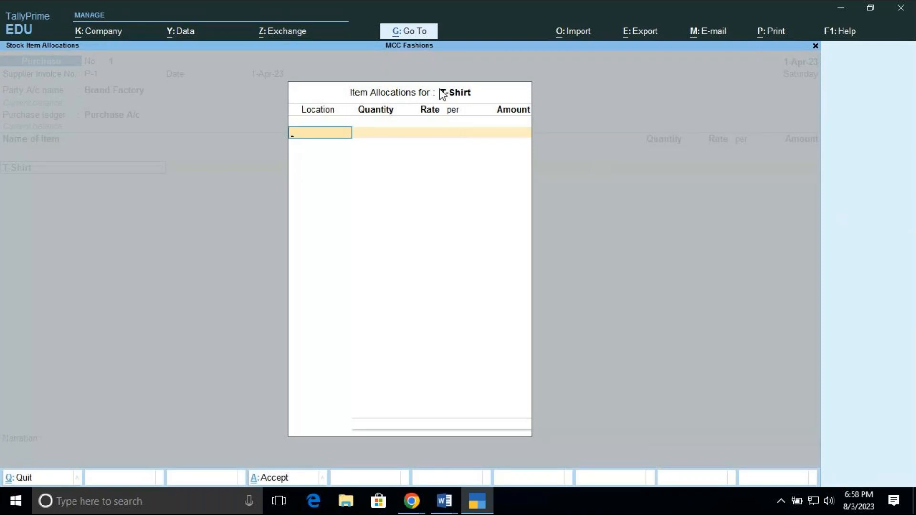
key(space)
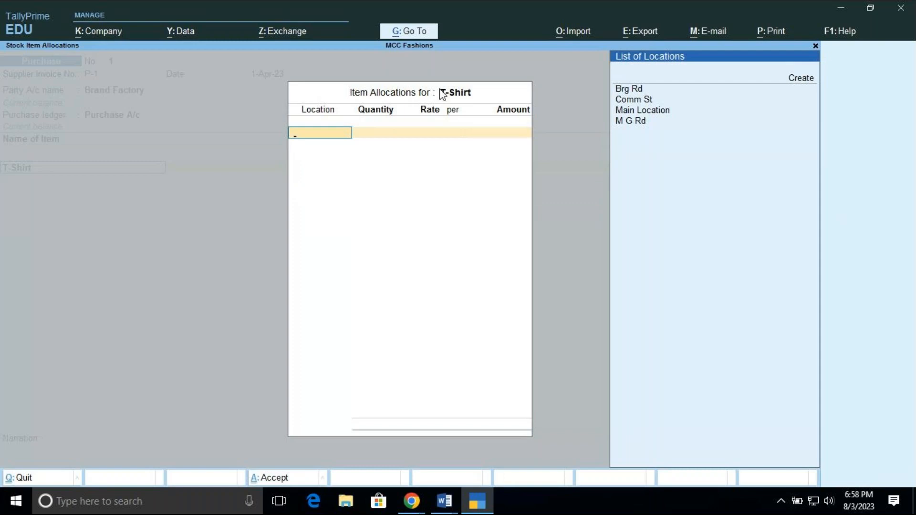
key(Down)
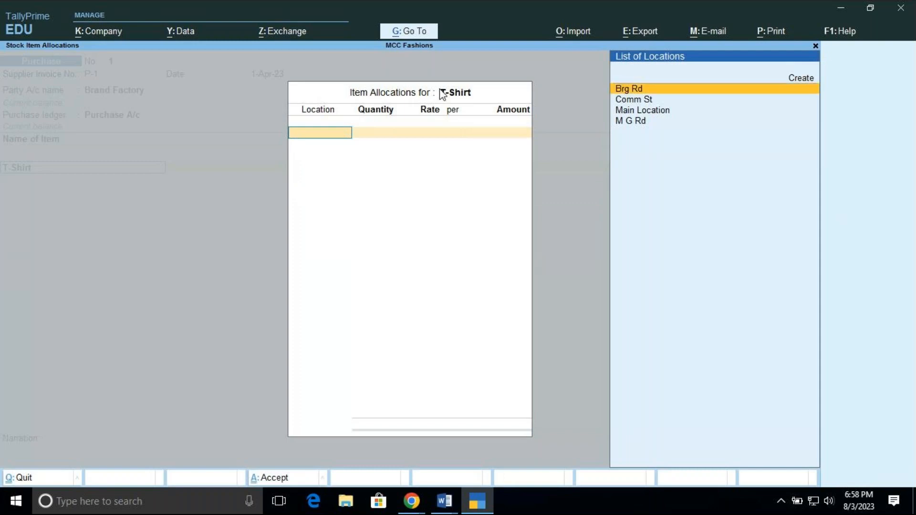
key(Return)
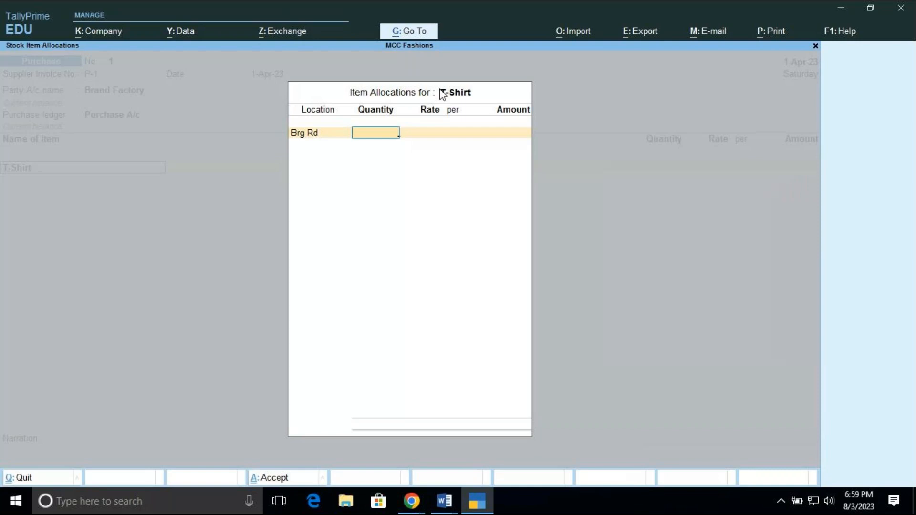
Enter 300 no's at a rate of 450 for the T-Shirt and complete its item allocation
text(300)
key(Return)
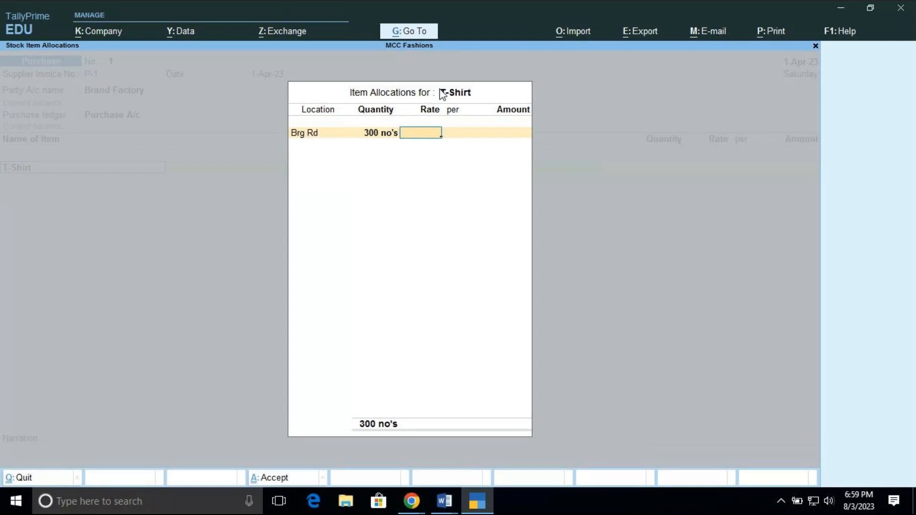
text(450)
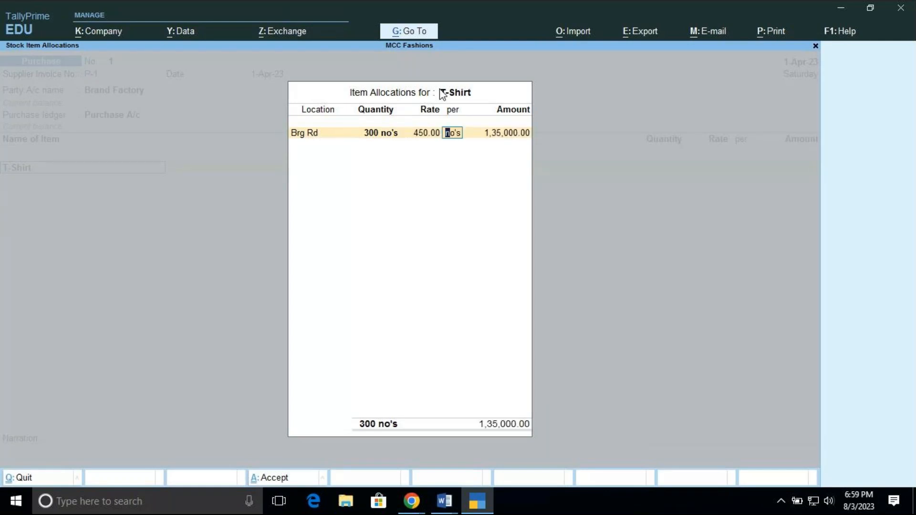
key(Return)
key(Return)
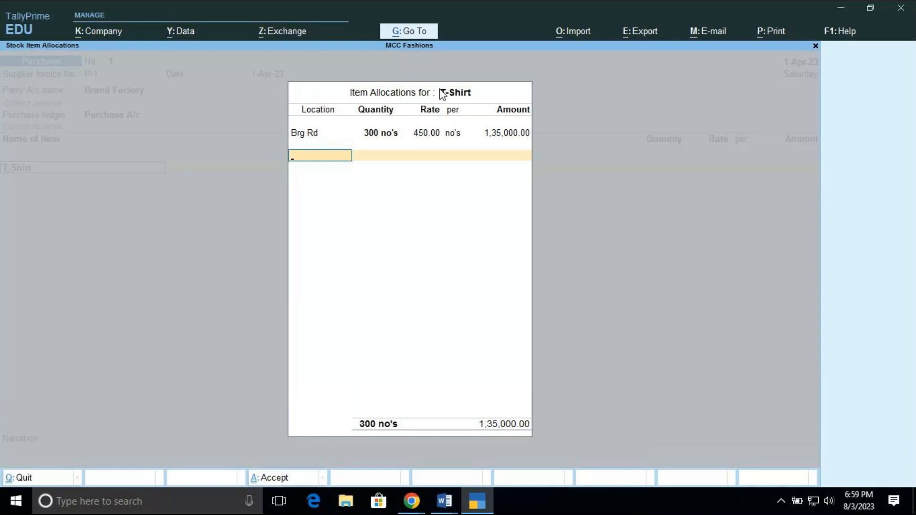
key(super+s)
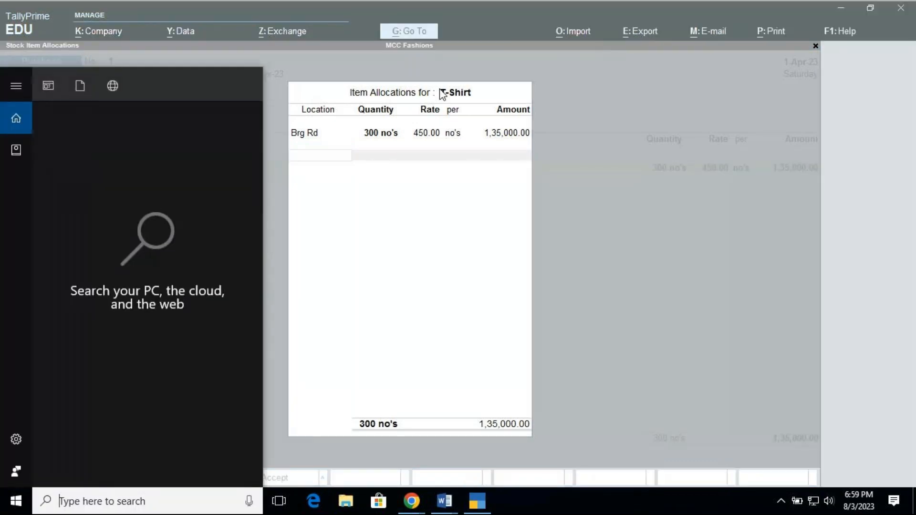
key(Escape)
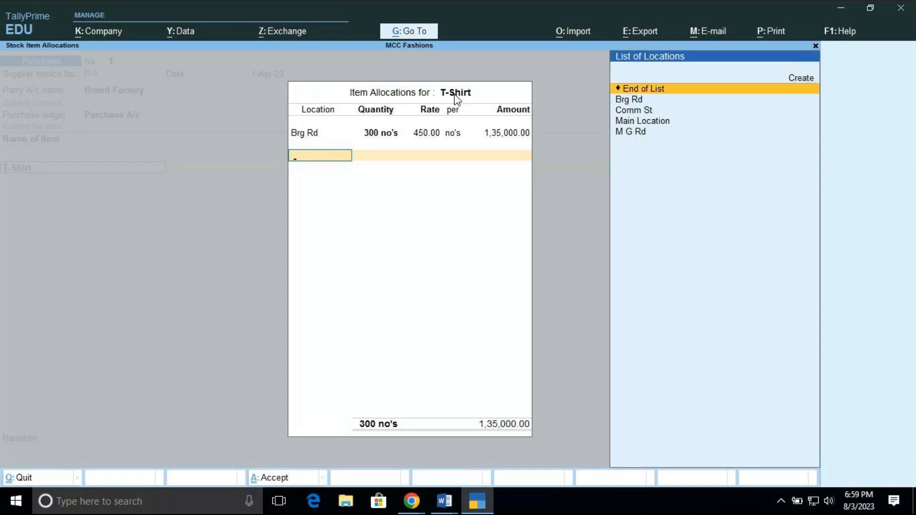
key(Return)
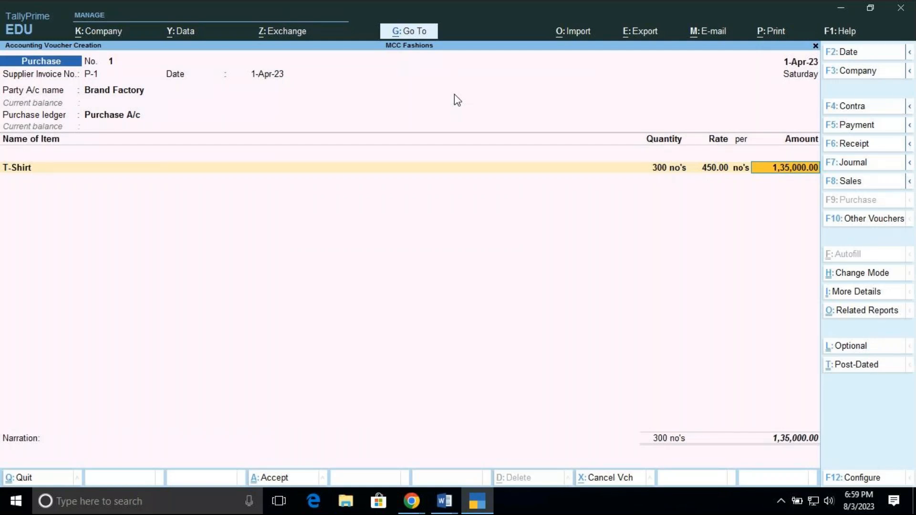
key(Return)
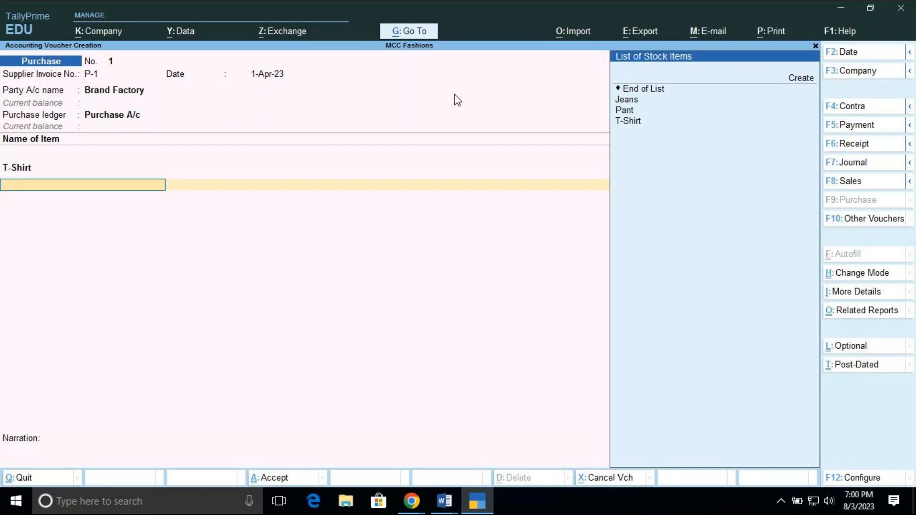
Add Pant as the second stock item and allocate it to the Comm St location
key(Down)
key(Down)
key(Down)
key(Down)
key(Return)
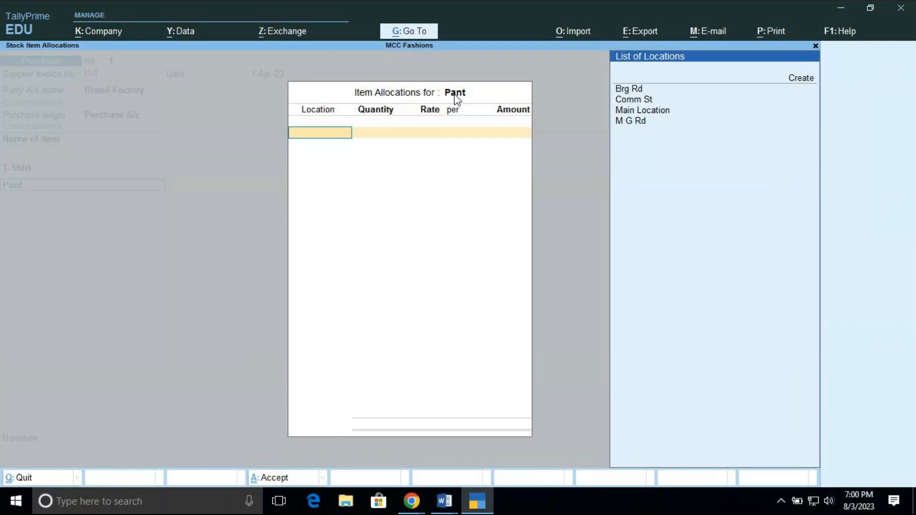
key(Down)
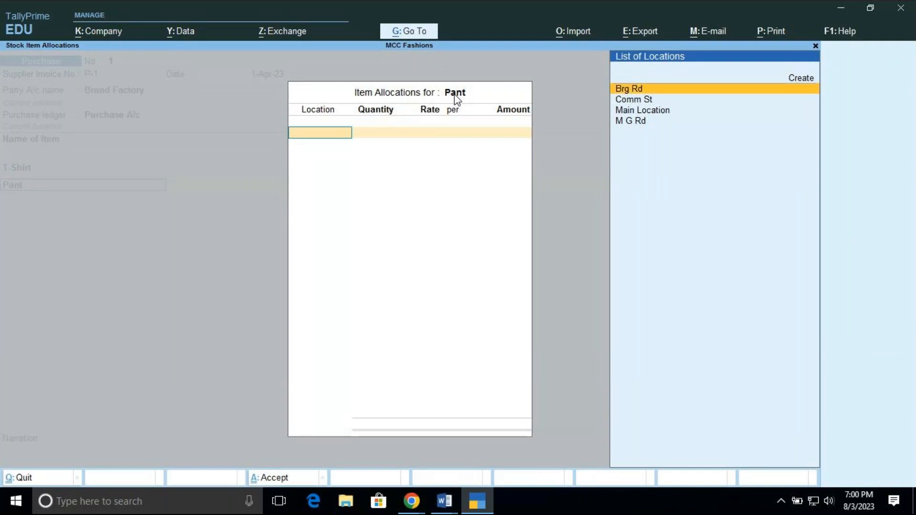
key(Down)
key(Return)
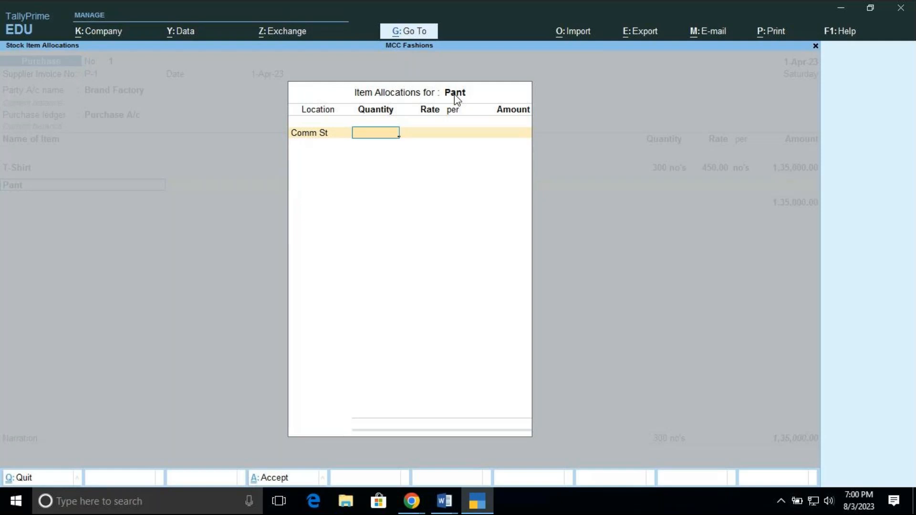
Enter 200 no's at a rate of 700 for the Pant and complete its item allocation
text(200)
key(Return)
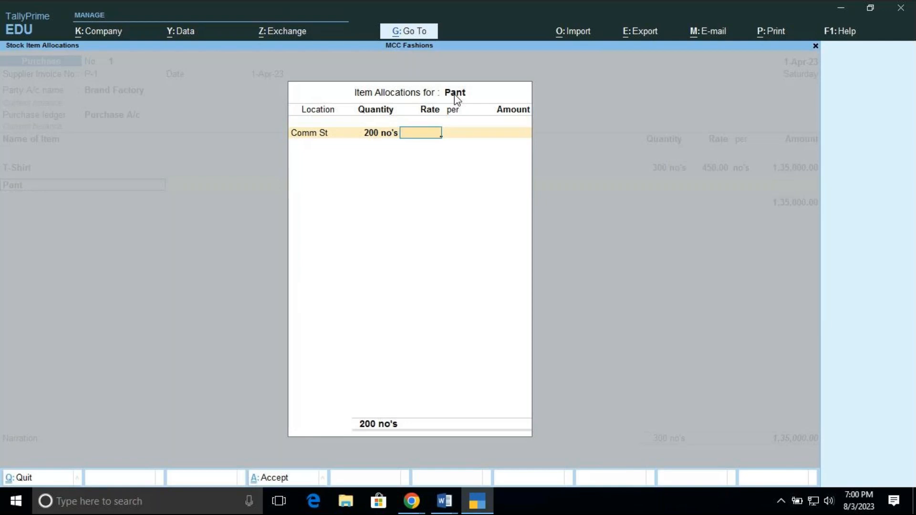
text(700)
key(Return)
key(Return)
key(Return)
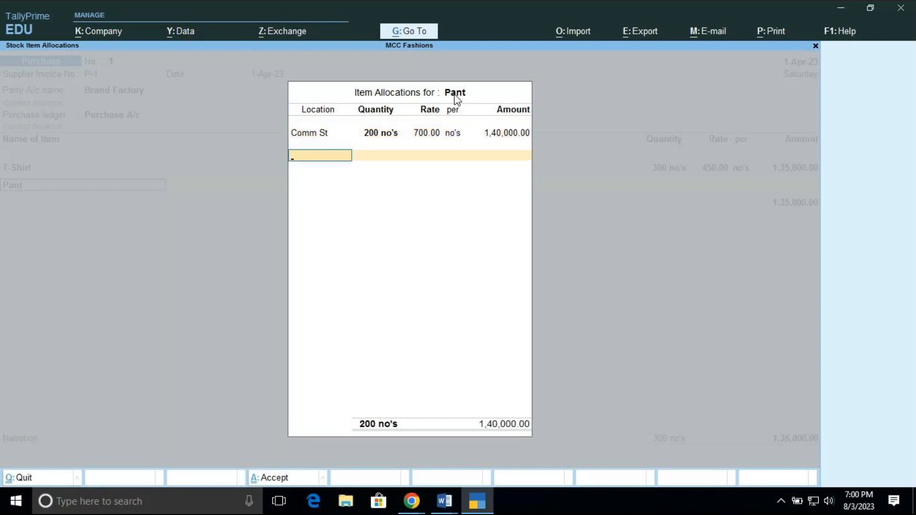
key(Return)
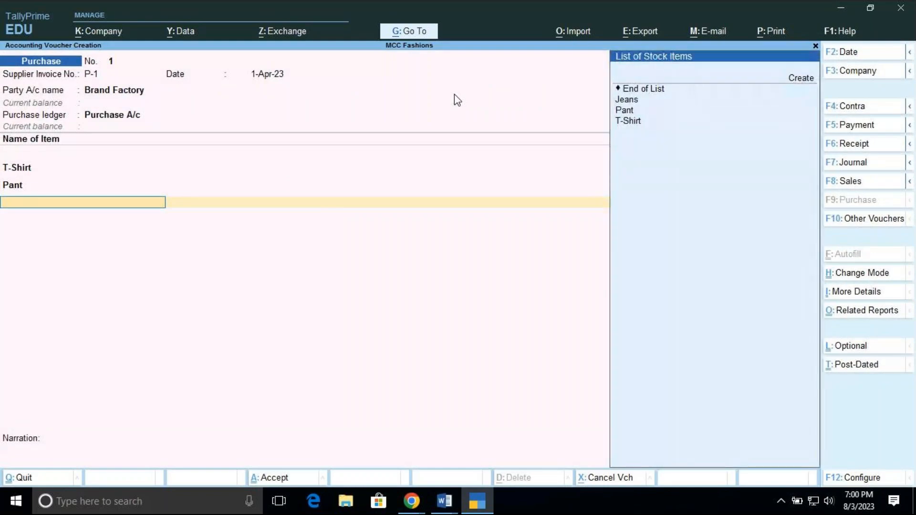
Add Jeans as the third stock item and allocate it to the M G Rd location
key(Down)
key(Down)
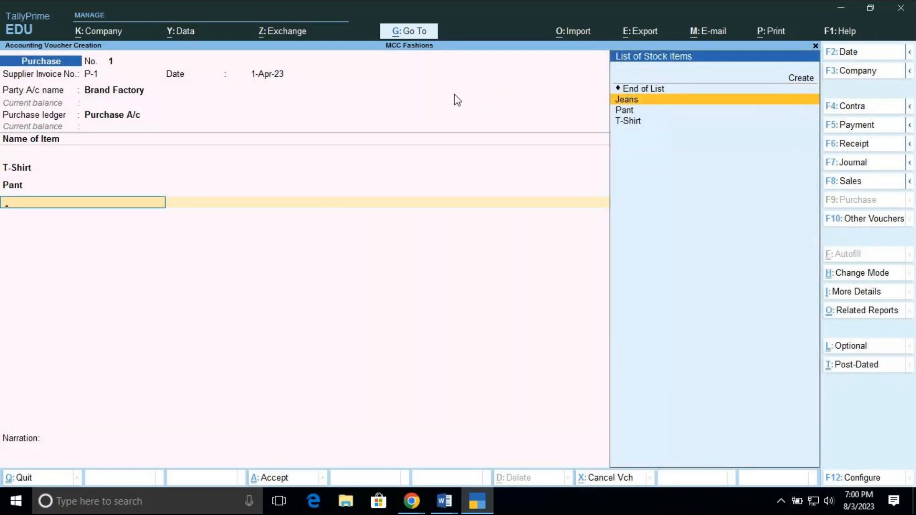
key(Return)
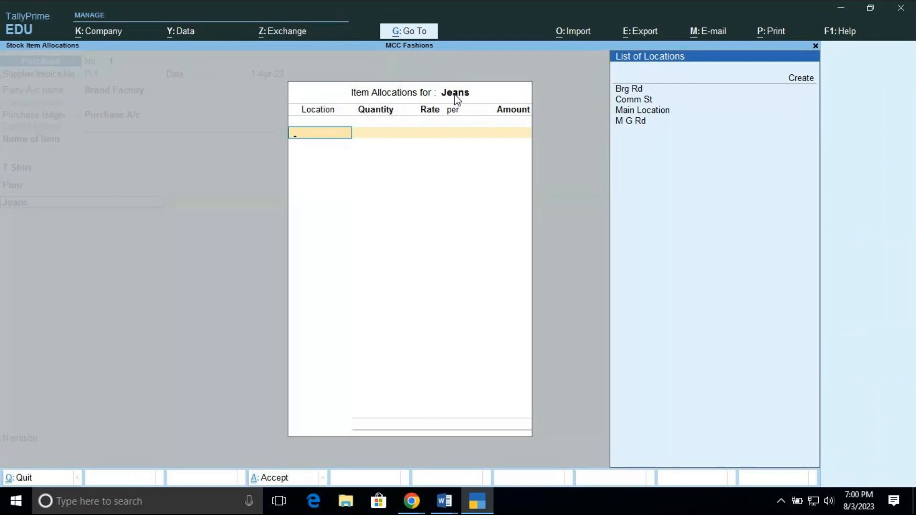
key(Down)
key(Down)
key(Down)
key(Down)
key(Down)
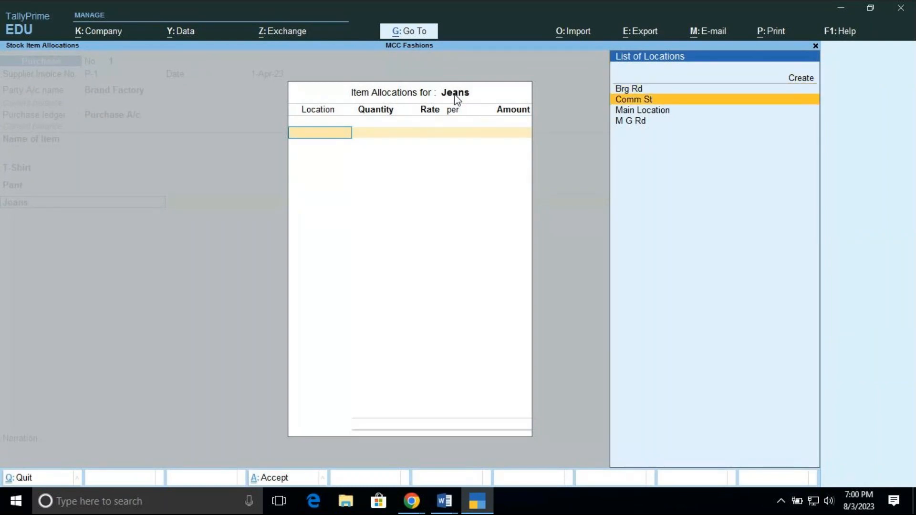
key(Return)
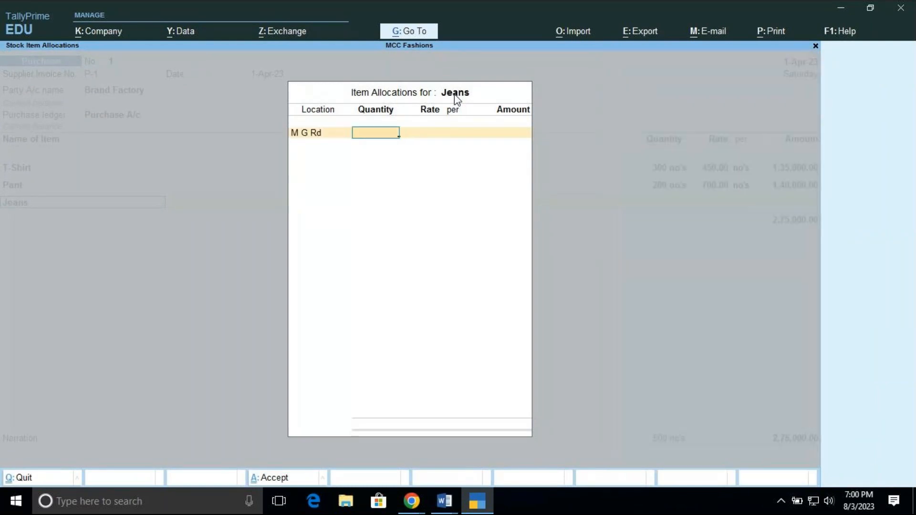
Enter 100 no's at a rate of 1000 for the Jeans and complete its item allocation
text(100)
key(Return)
text(1000)
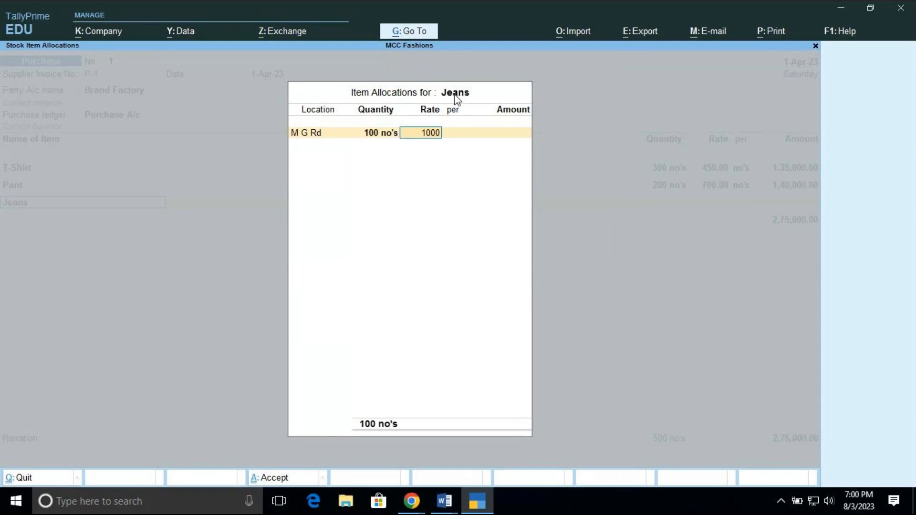
key(Return)
key(Return)
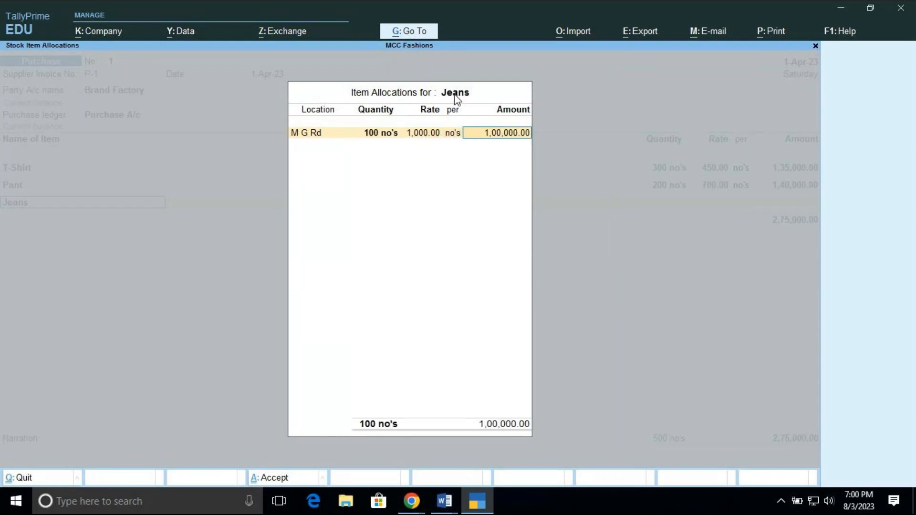
key(Return)
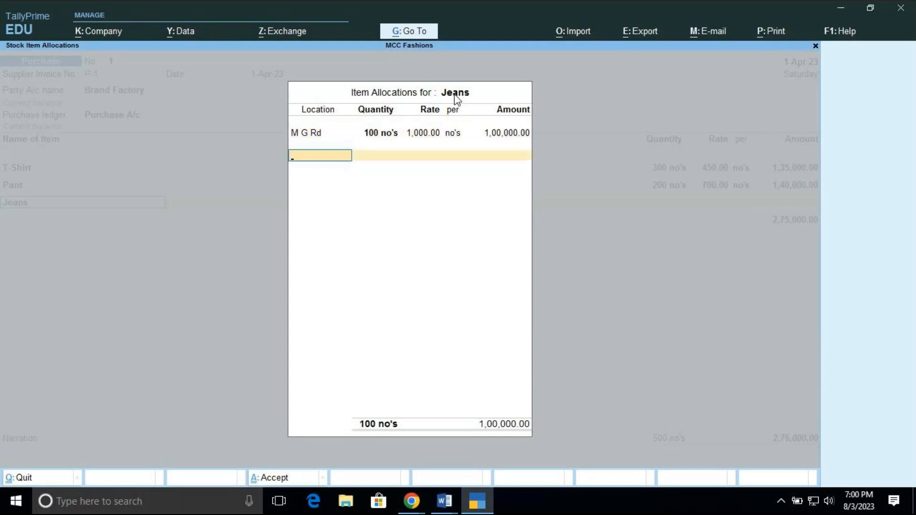
key(Return)
key(Return)
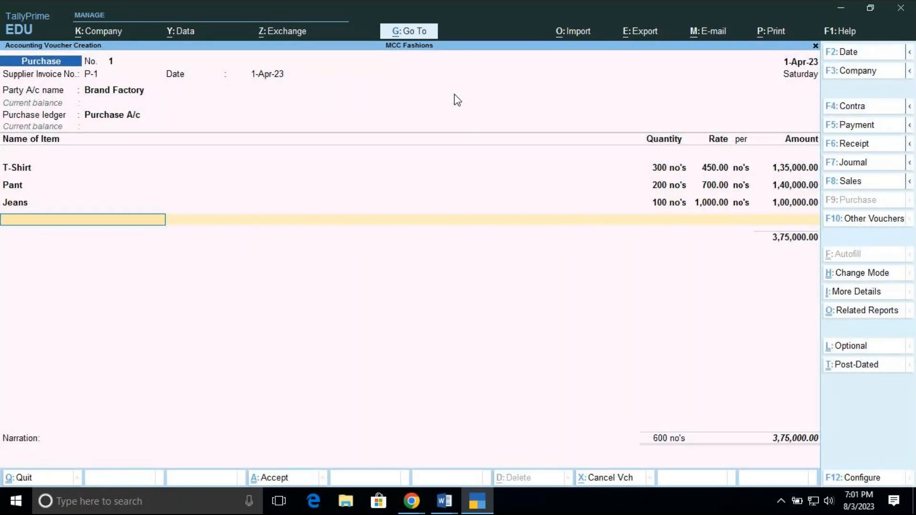
Close the voucher's stock item entries with End of List and add no further ledger
key(space)
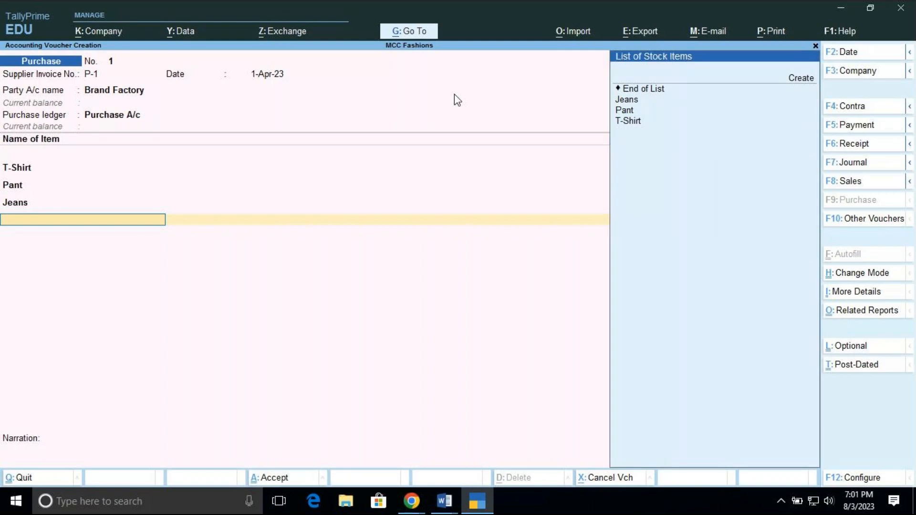
key(Down)
key(Down)
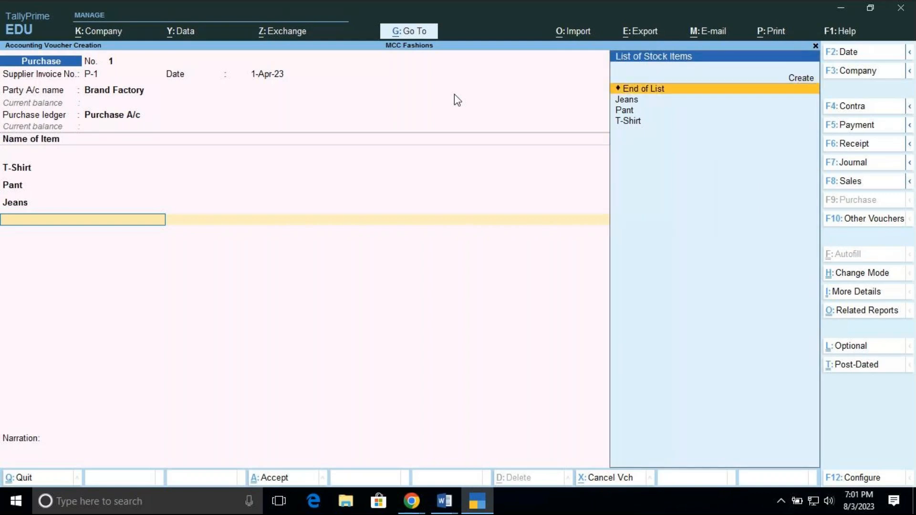
key(Return)
Record Brand Factory's bill-wise details as a New Ref named P-1 for the full 3,75,000.00 Cr, with no due date
key(Return)
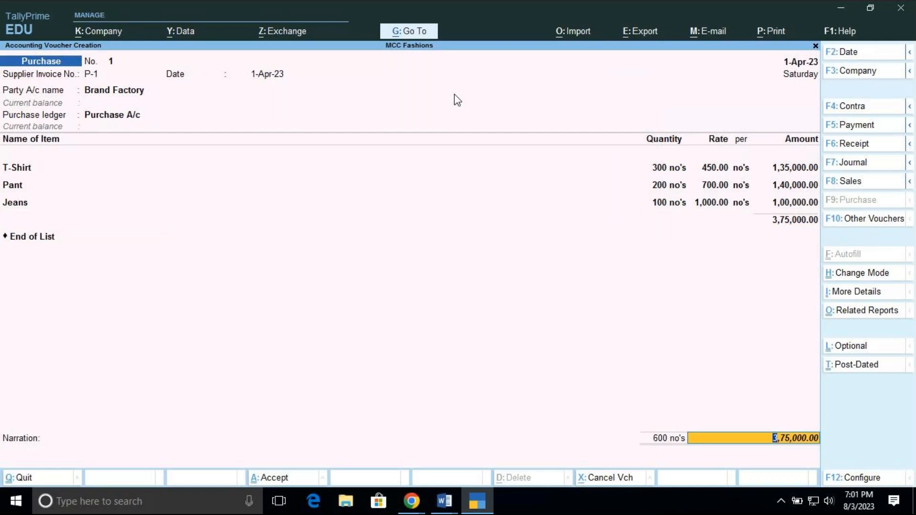
key(Return)
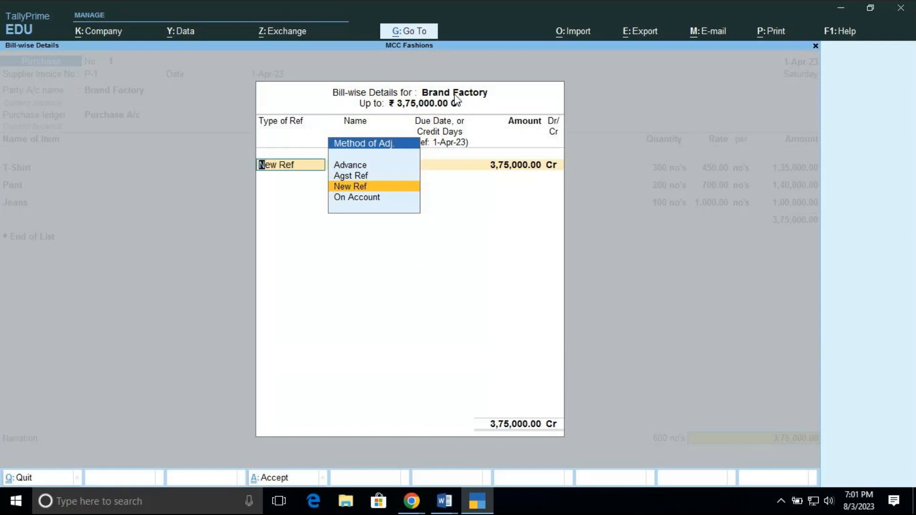
key(Return)
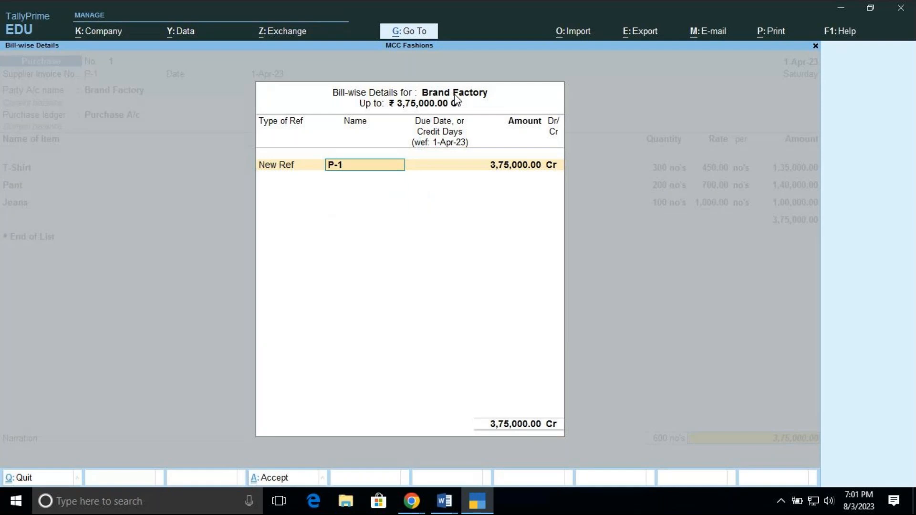
key(Return)
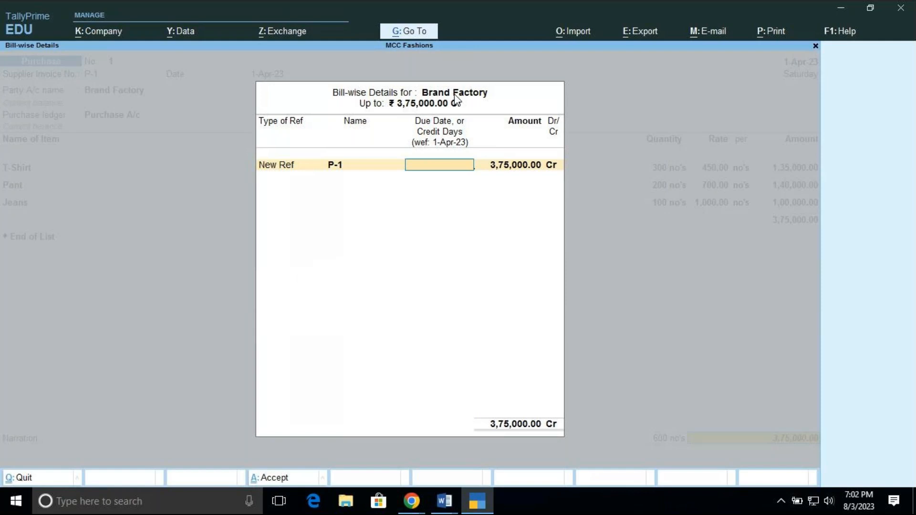
key(Return)
key(Return)
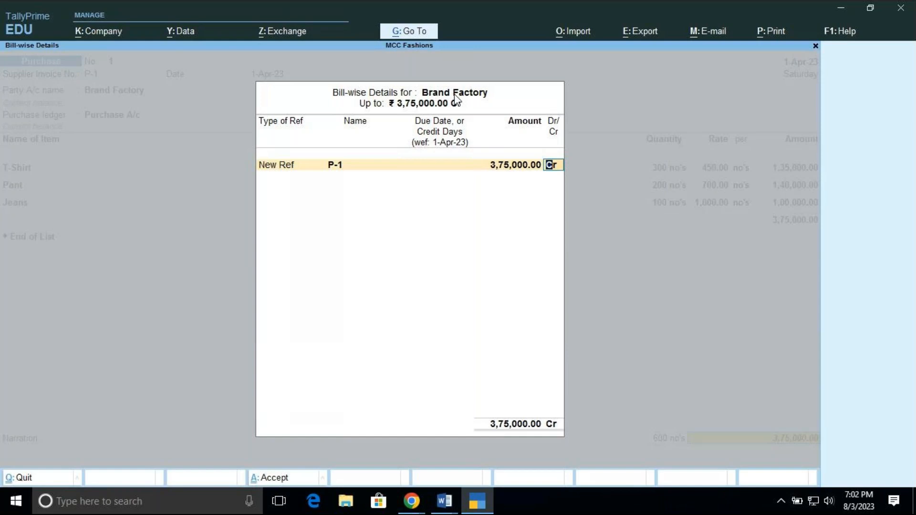
key(Return)
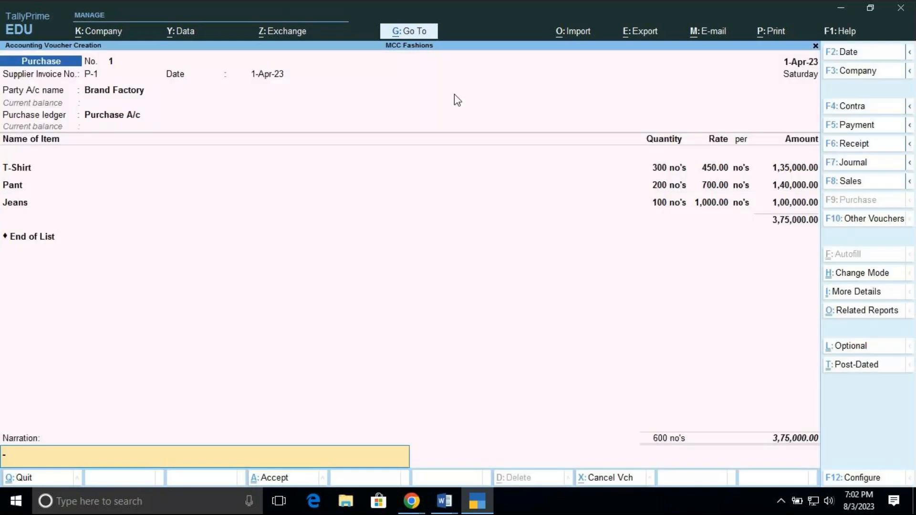
Enter the narration "BEING STOCK ITEM PURCHASED" and accept the purchase voucher
text(BEING STOCK ITEM PUT)
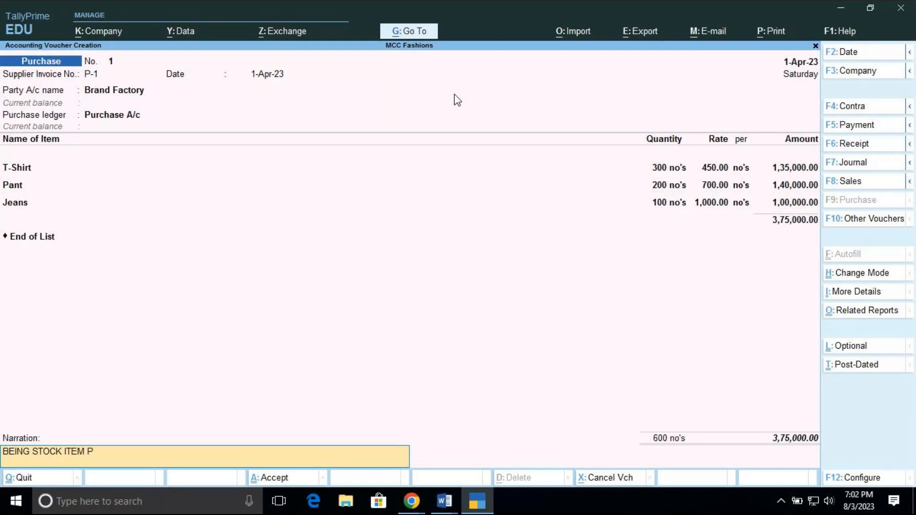
key(BackSpace)
text(RCHASED)
key(Return)
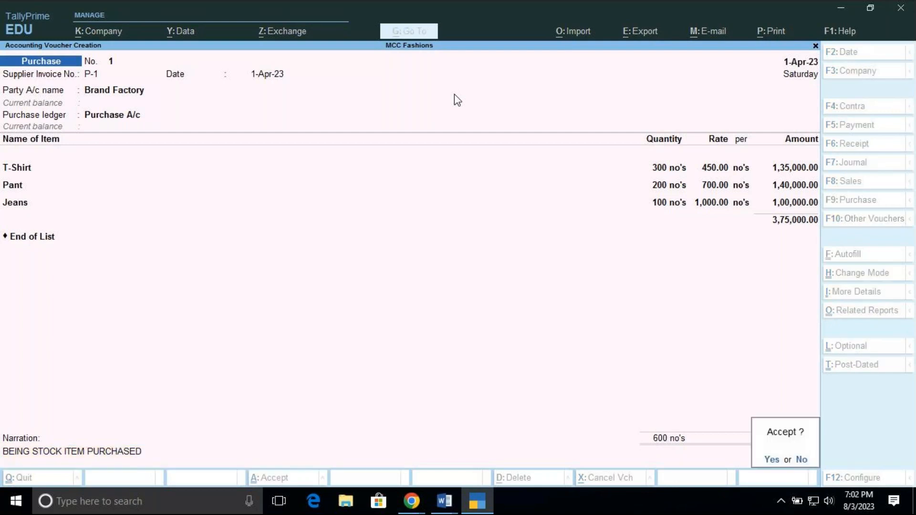
key(Return)
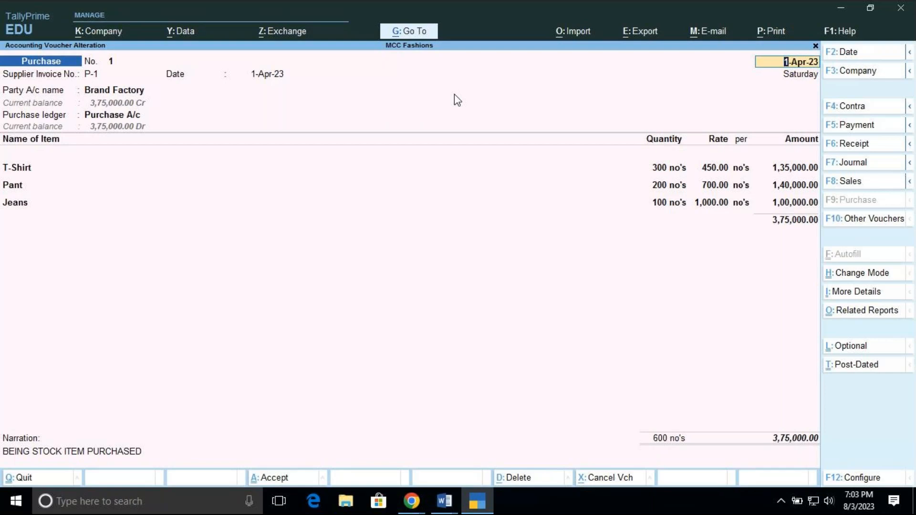
Preview the current purchase voucher's printed invoice enlarged, examine its party and item details, and close the preview
click(771, 32)
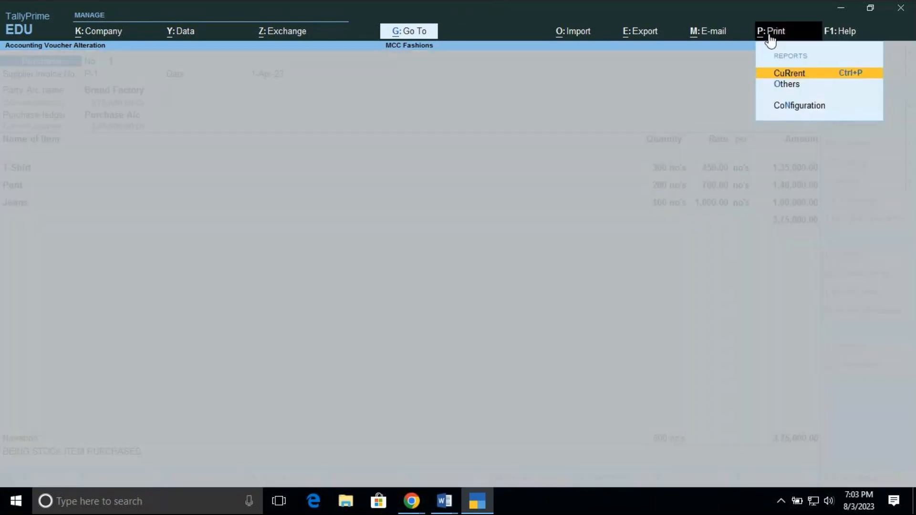
click(783, 76)
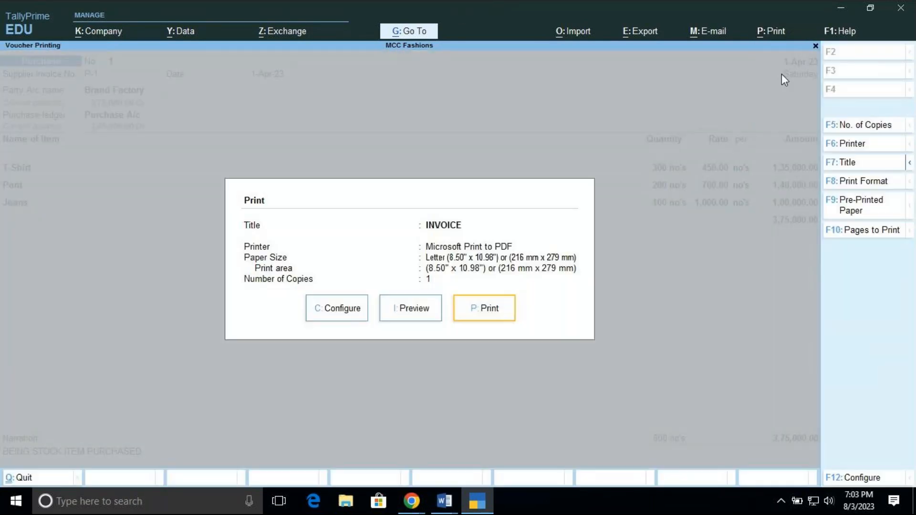
click(414, 310)
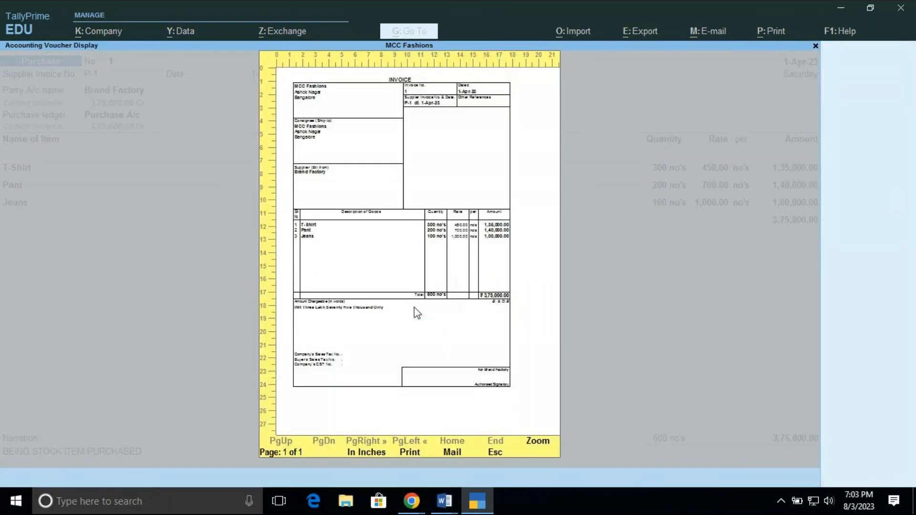
click(537, 444)
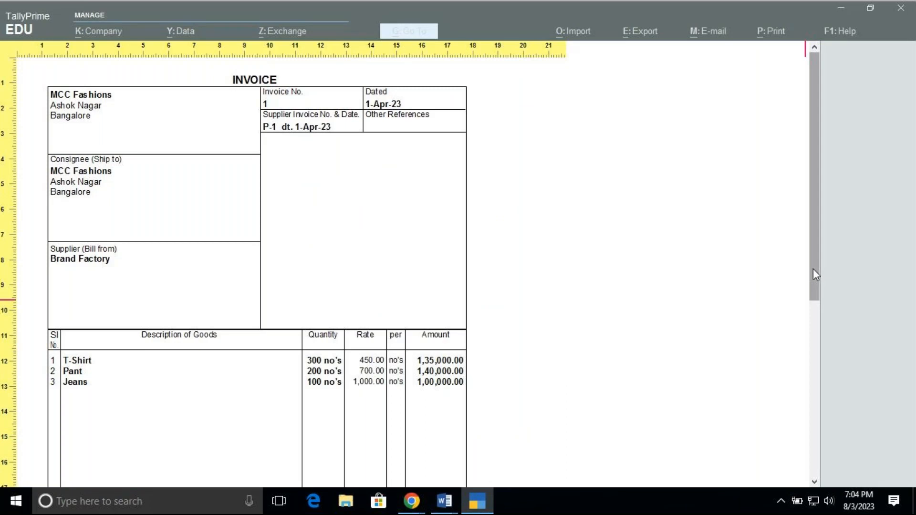
drag(813, 268, 782, 240)
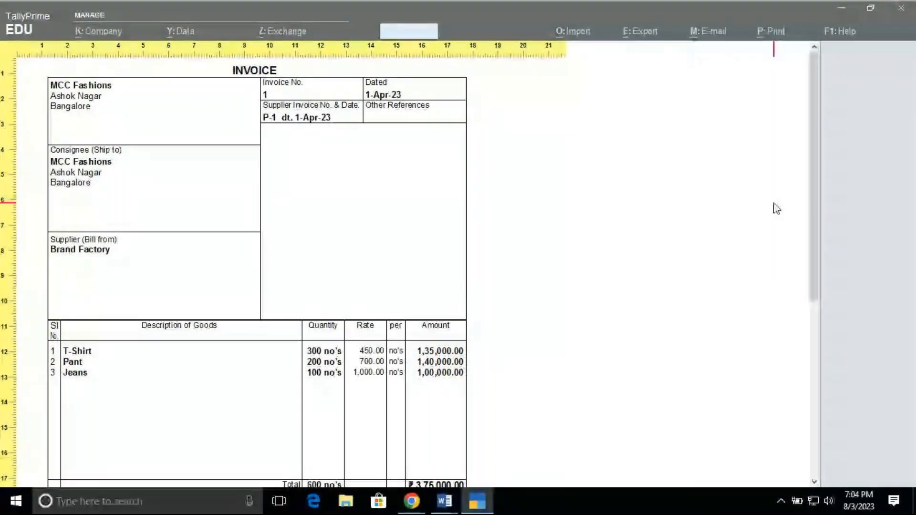
key(Escape)
key(Escape)
key(Escape)
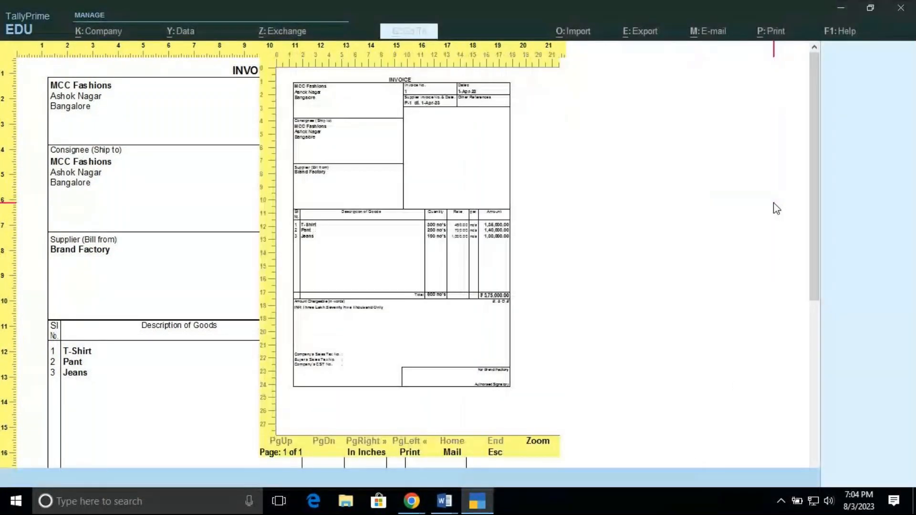
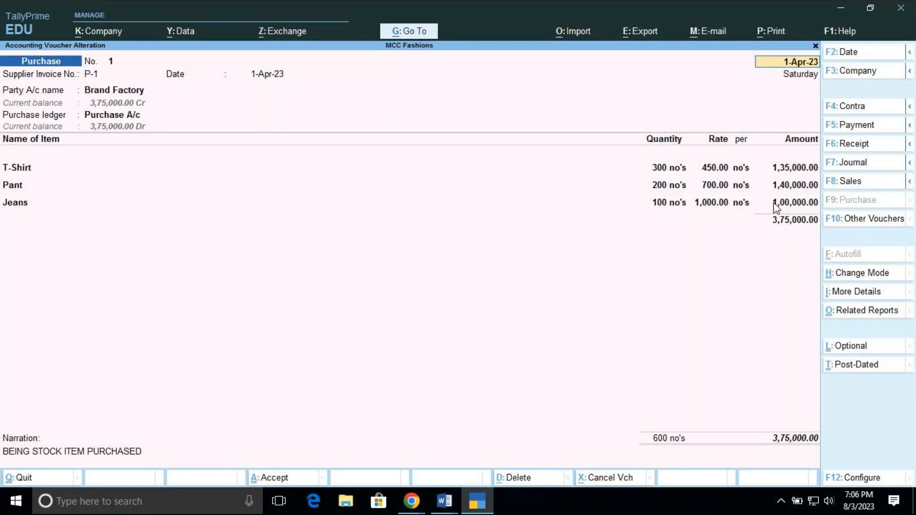
click(412, 501)
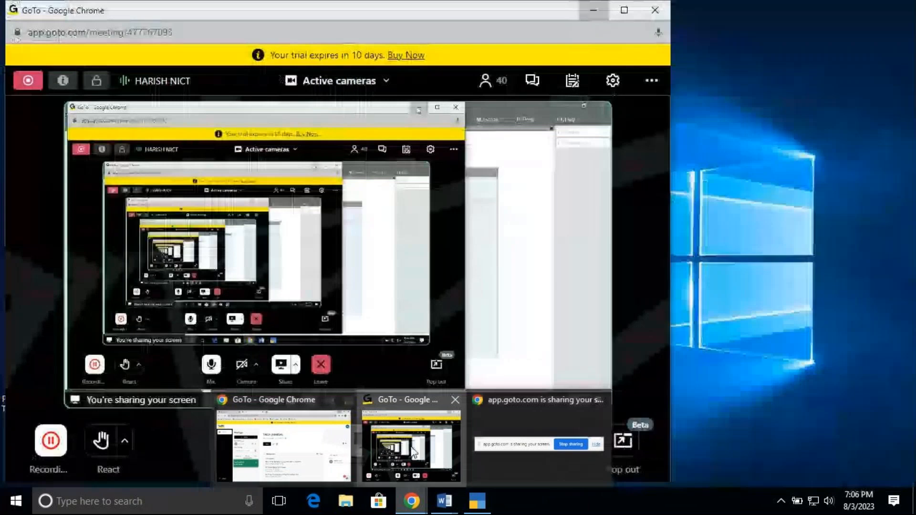
click(413, 451)
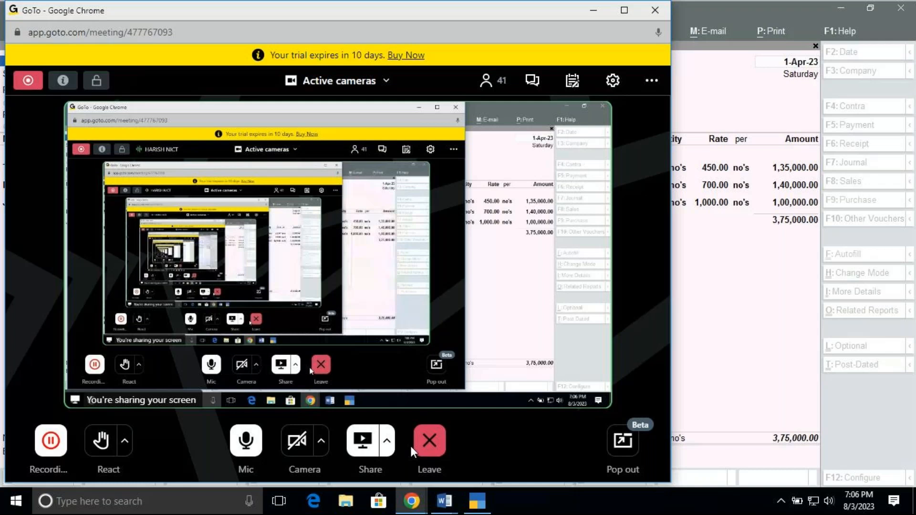
click(484, 500)
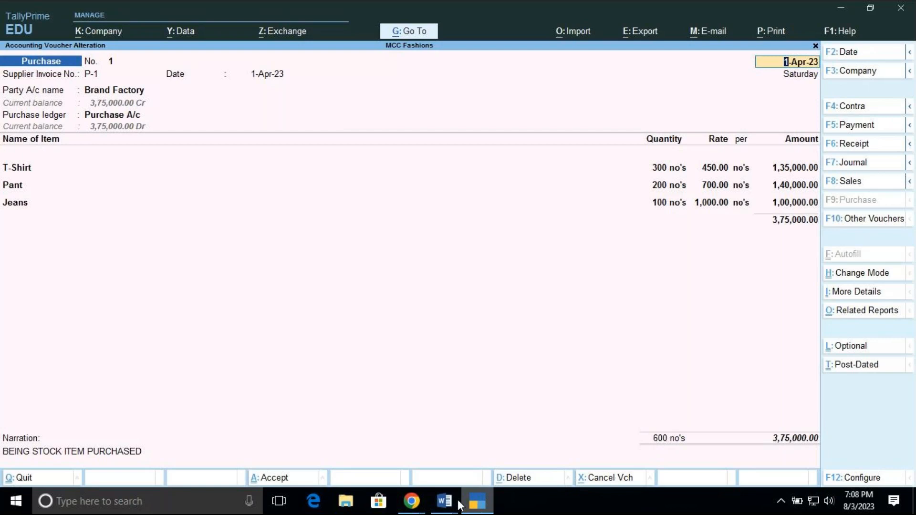
mouse_move(414, 506)
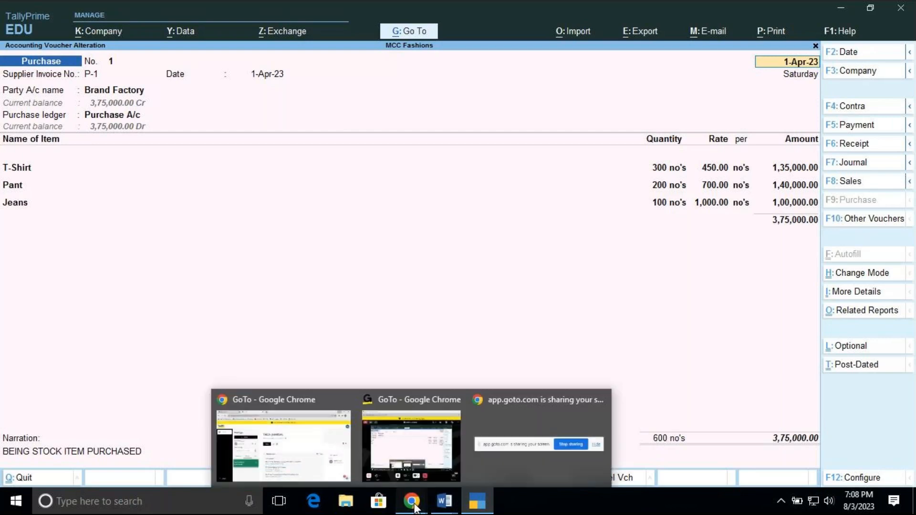
click(411, 456)
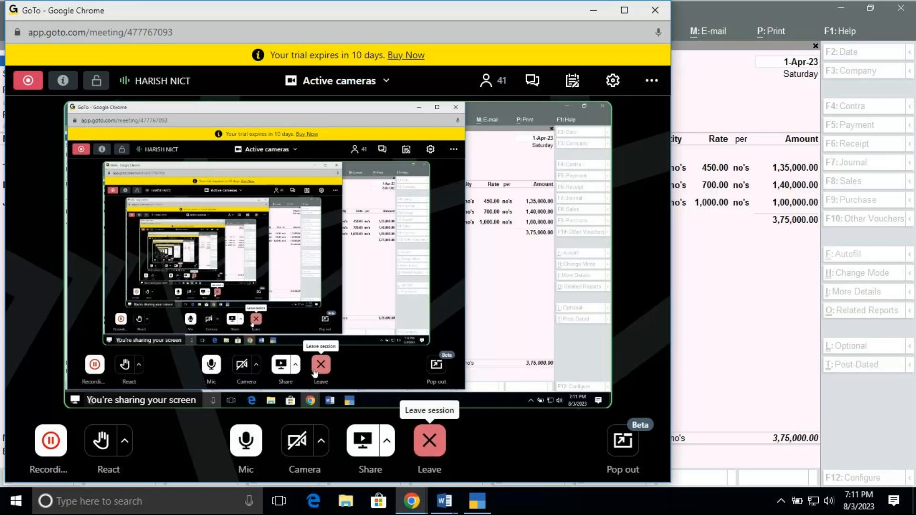
mouse_move(479, 500)
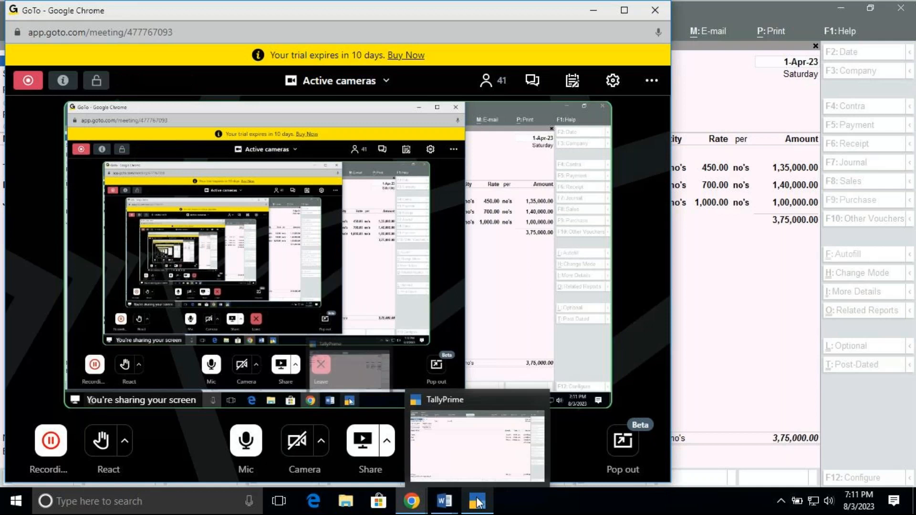
click(470, 470)
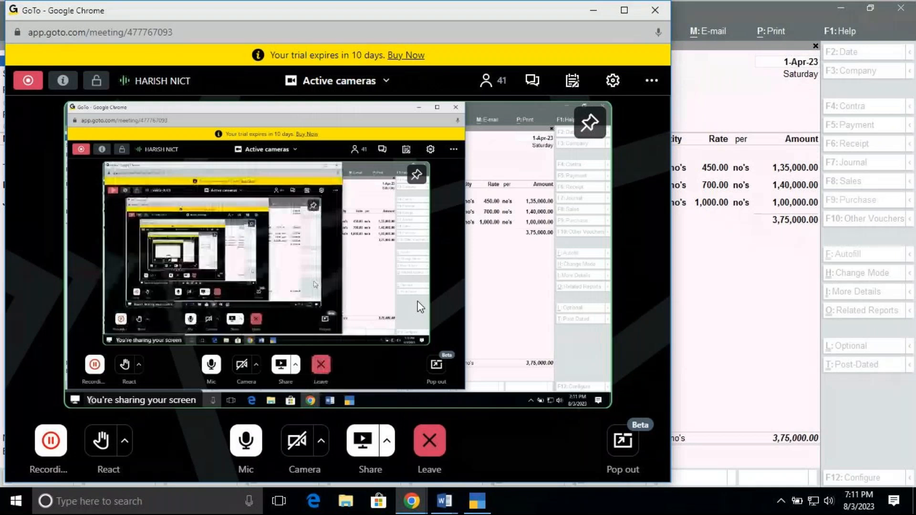
click(477, 503)
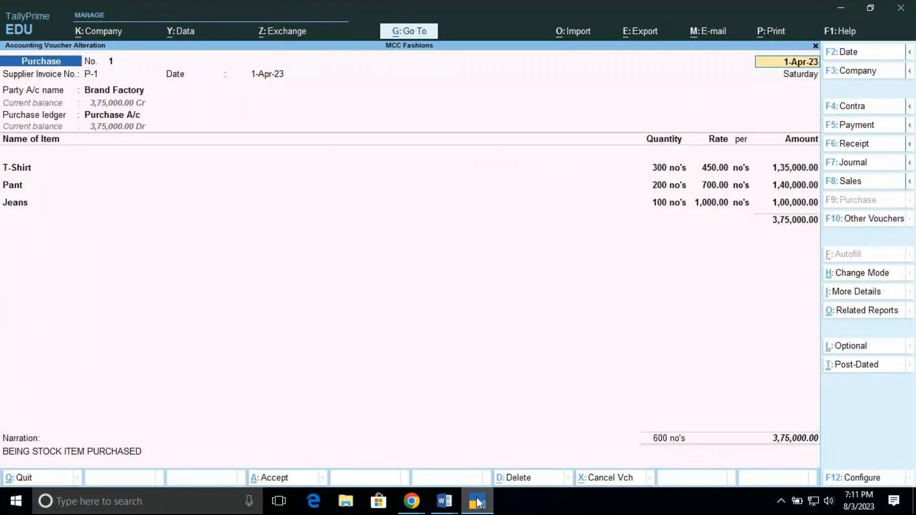
Leave the purchase voucher without changes and view the list of voucher types in the Chart of Accounts
key(BackSpace)
key(Escape)
key(y)
key(Escape)
key(y)
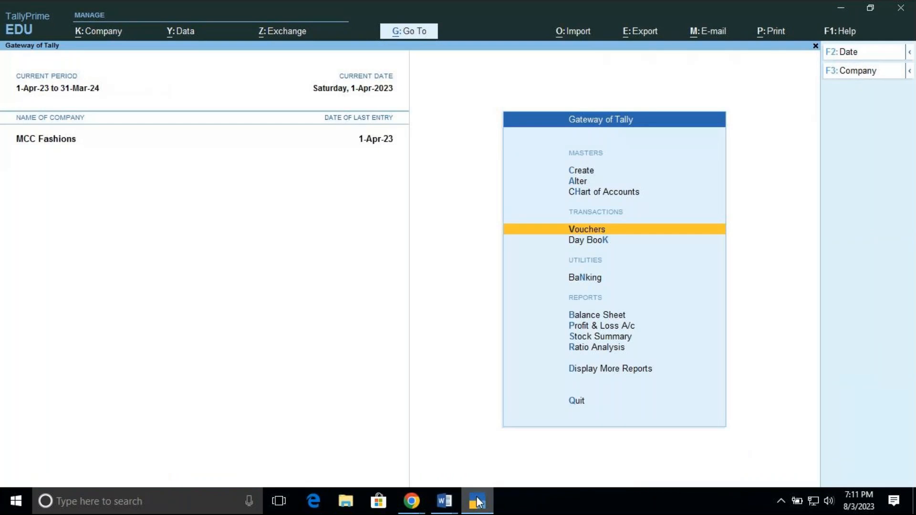
click(611, 192)
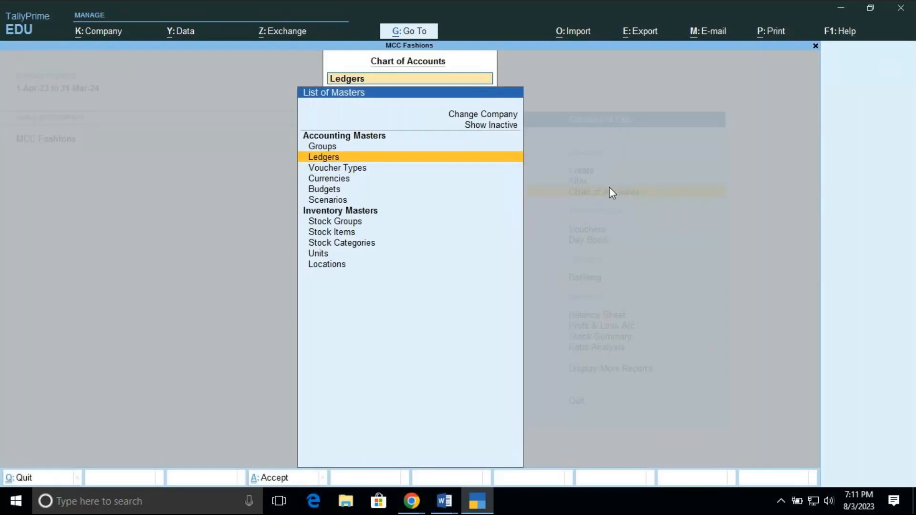
click(347, 171)
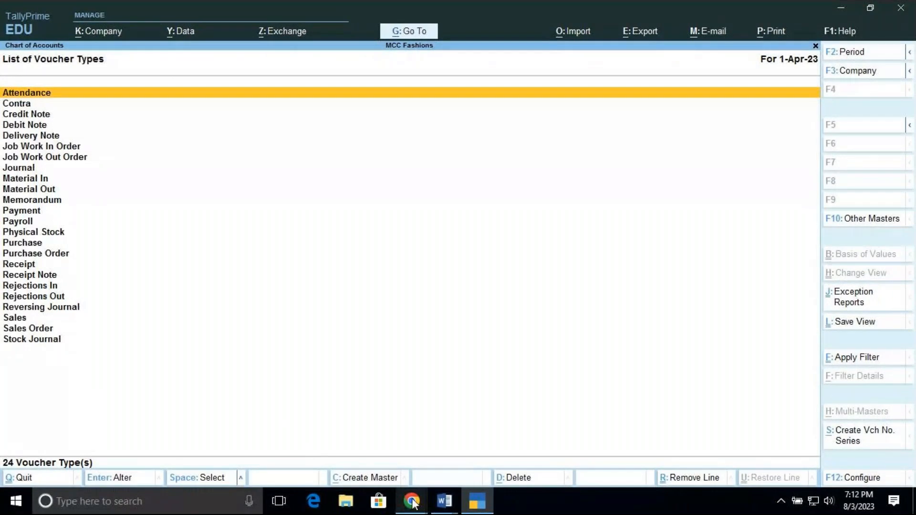
mouse_move(413, 503)
click(400, 448)
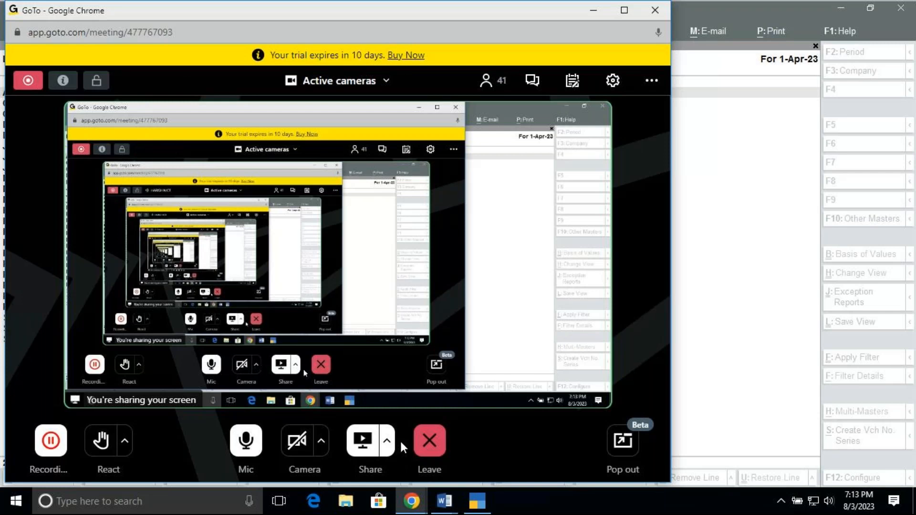
click(594, 9)
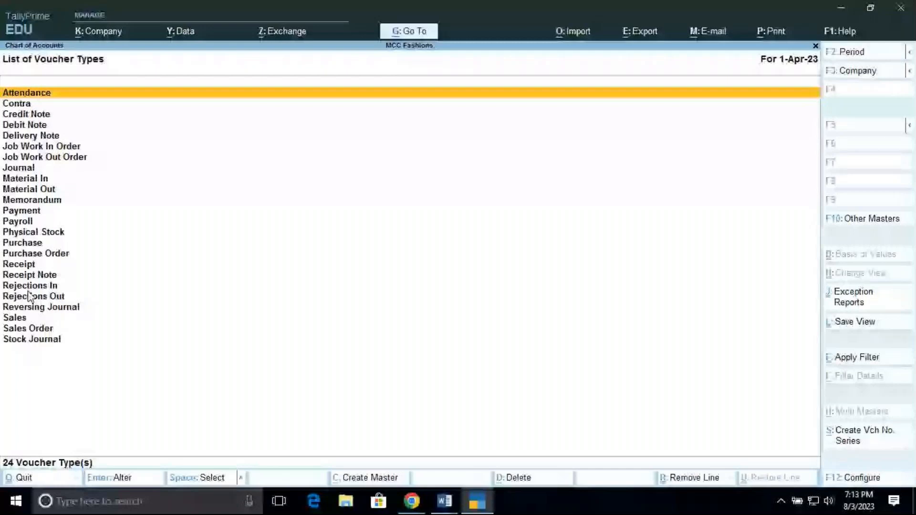
Close the voucher types list, start a new voucher entry, and view the other voucher types available
key(Escape)
key(Escape)
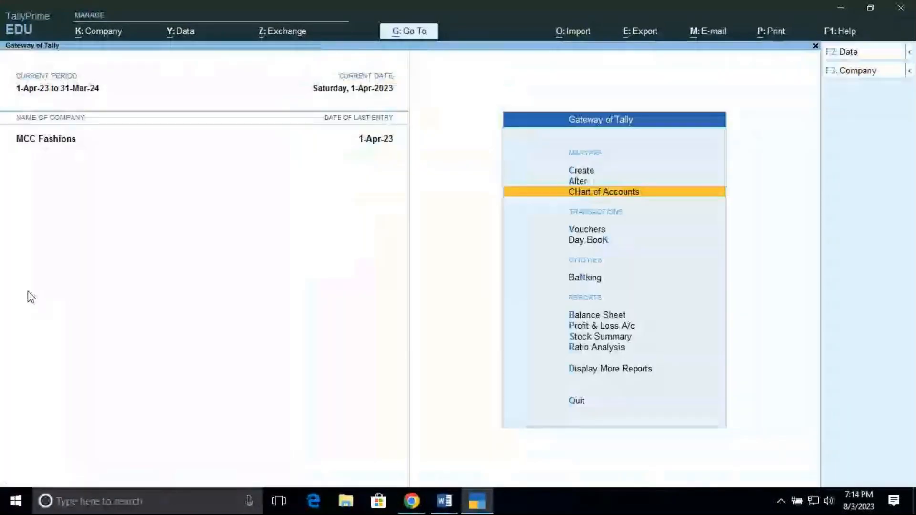
key(Down)
key(Return)
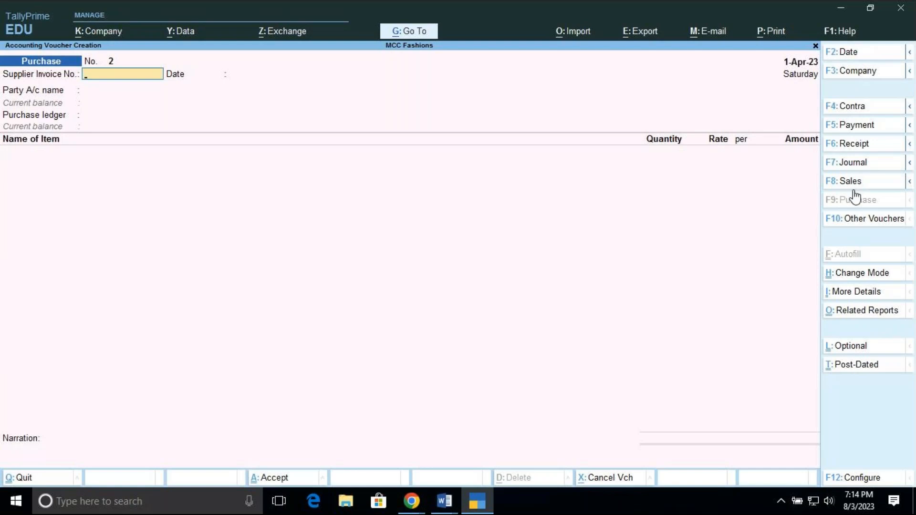
click(858, 223)
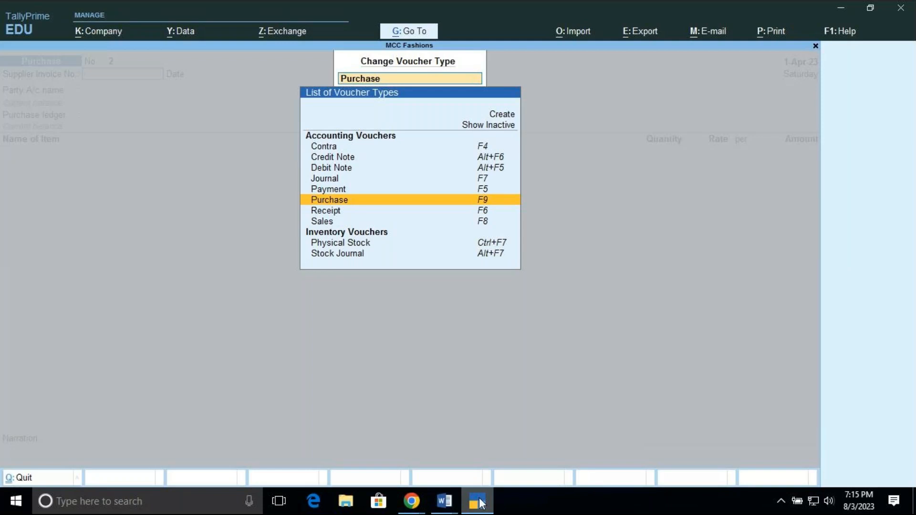
mouse_move(410, 505)
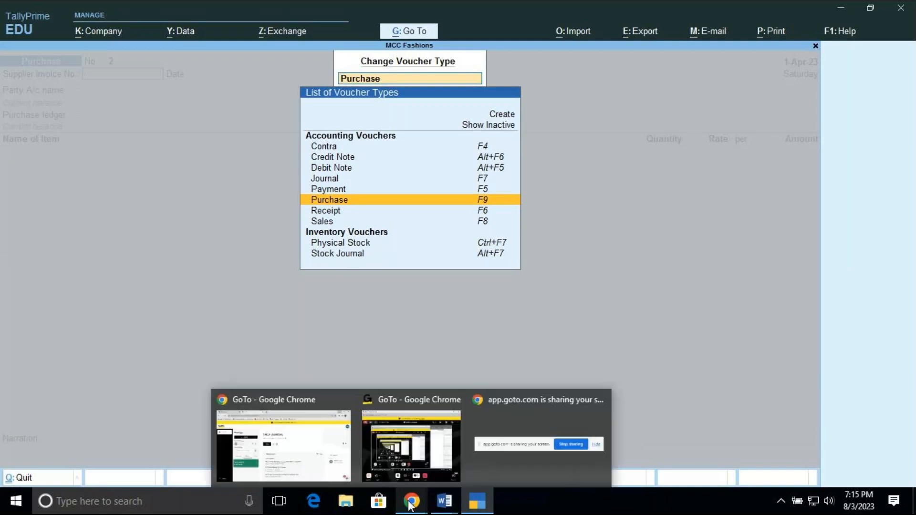
click(404, 451)
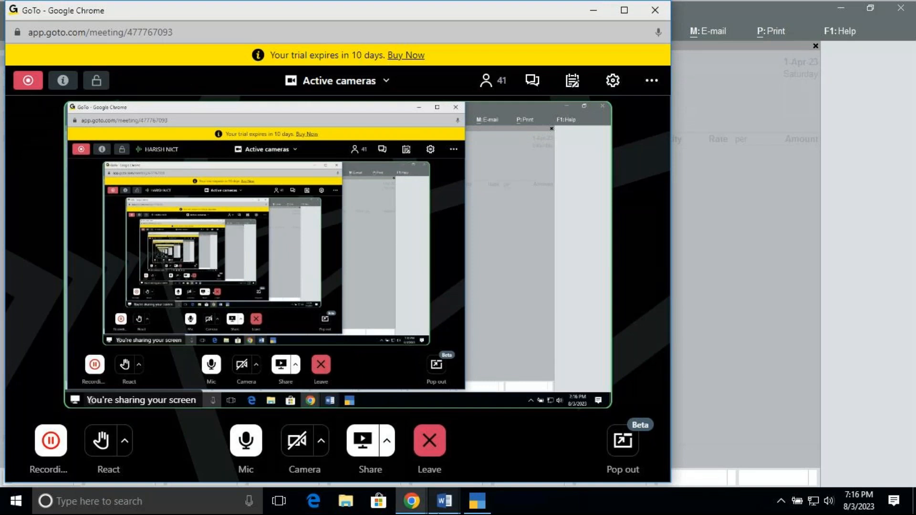
Switch to the vouc_1 Word document and add the heading BALANCE SHEET below the Alpha Traders line
mouse_move(446, 506)
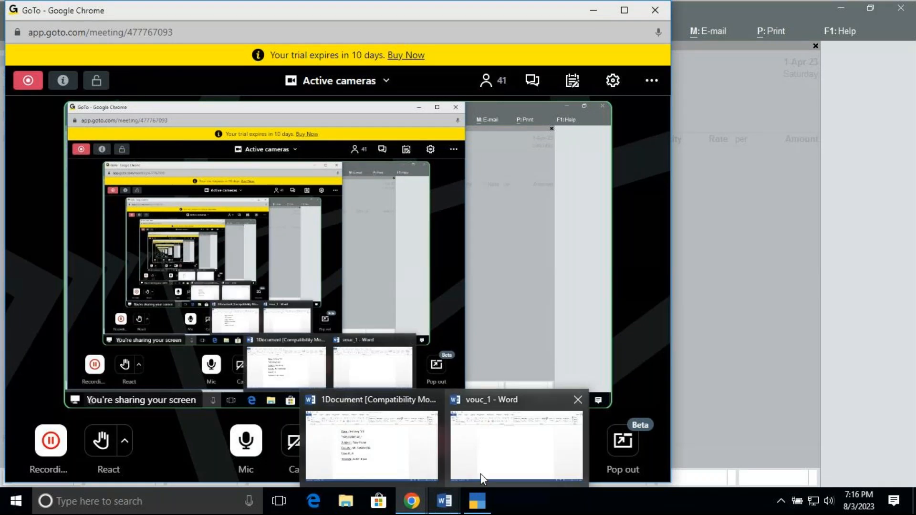
mouse_move(491, 467)
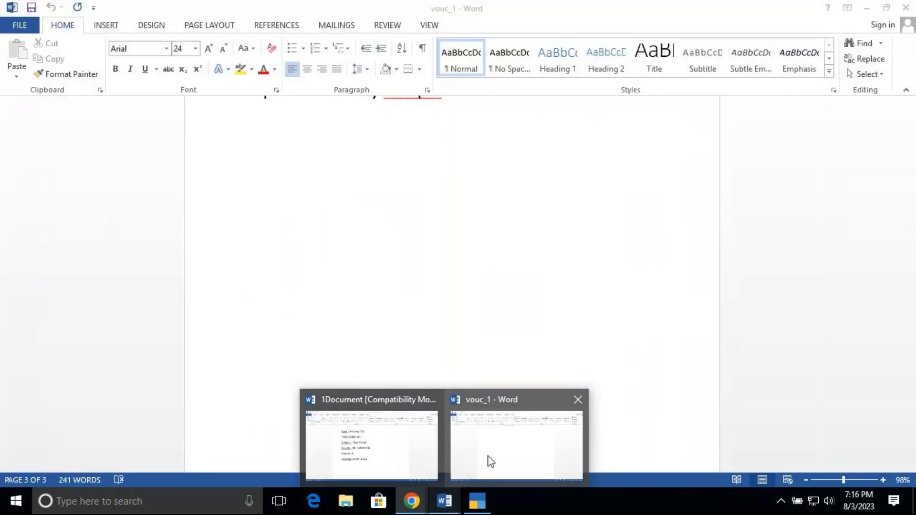
click(492, 462)
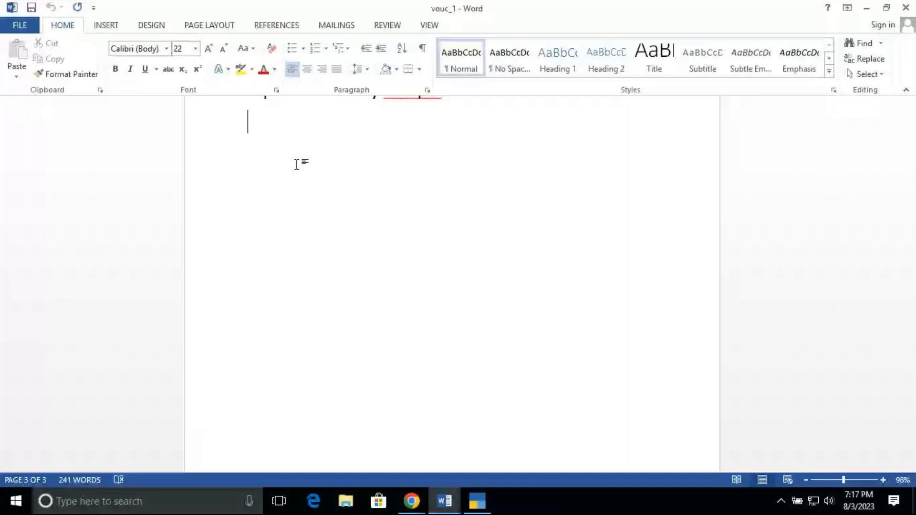
text(BALANCE)
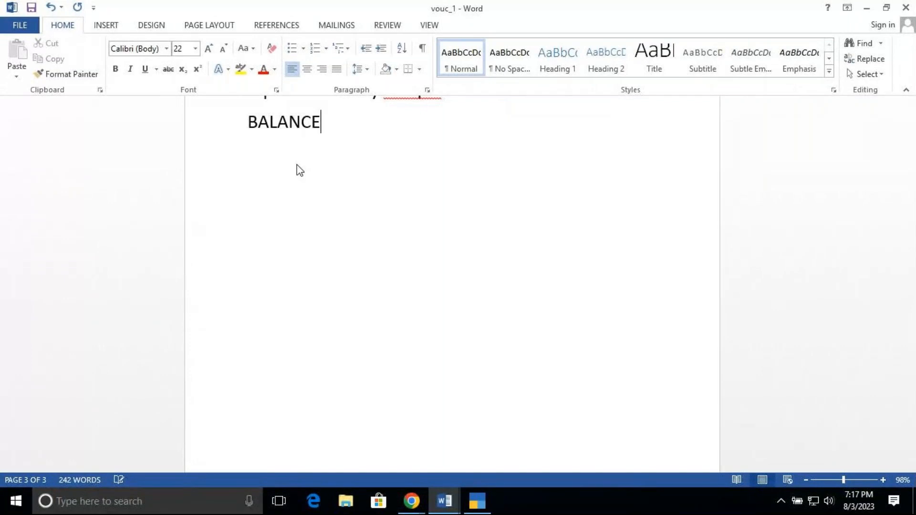
text( SHEET)
key(Return)
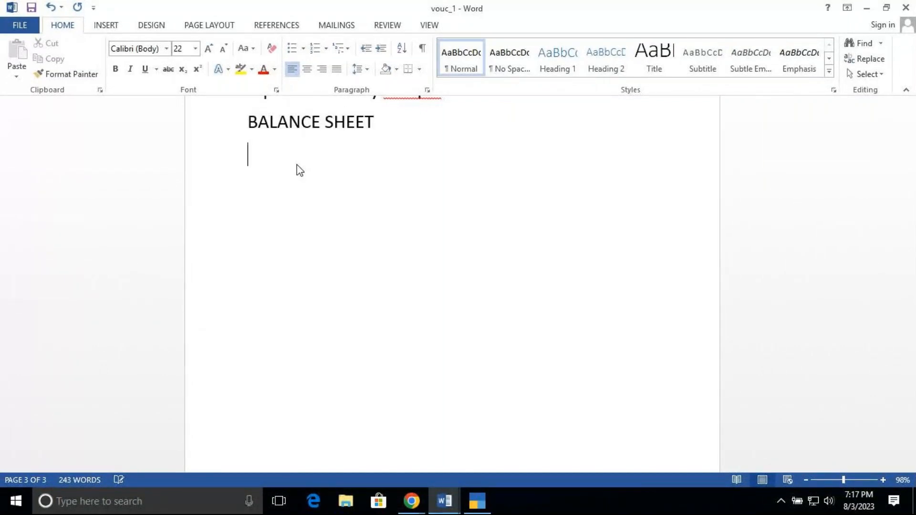
Insert a line reading MCC FASHIONS directly above the BALANCE SHEET heading
text(O)
key(BackSpace)
key(Up)
key(Up)
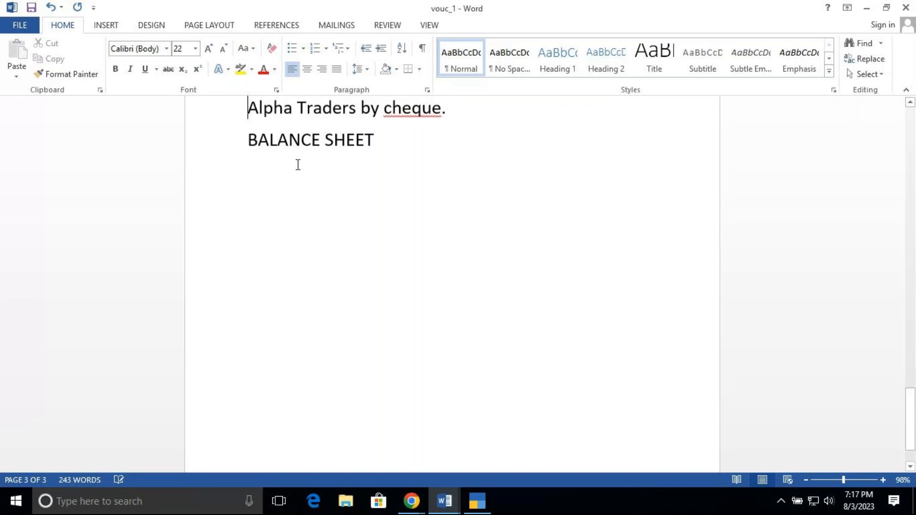
key(Down)
key(Return)
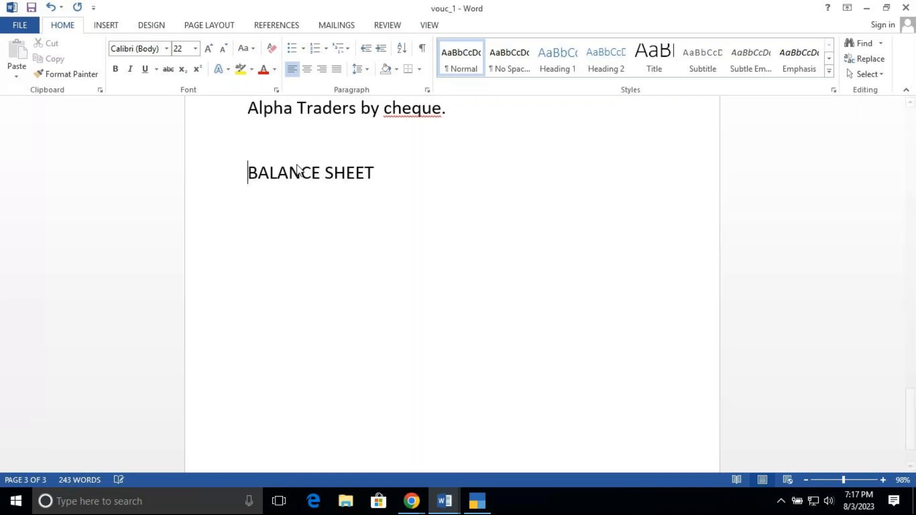
key(Up)
text(m)
key(BackSpace)
text(MCC )
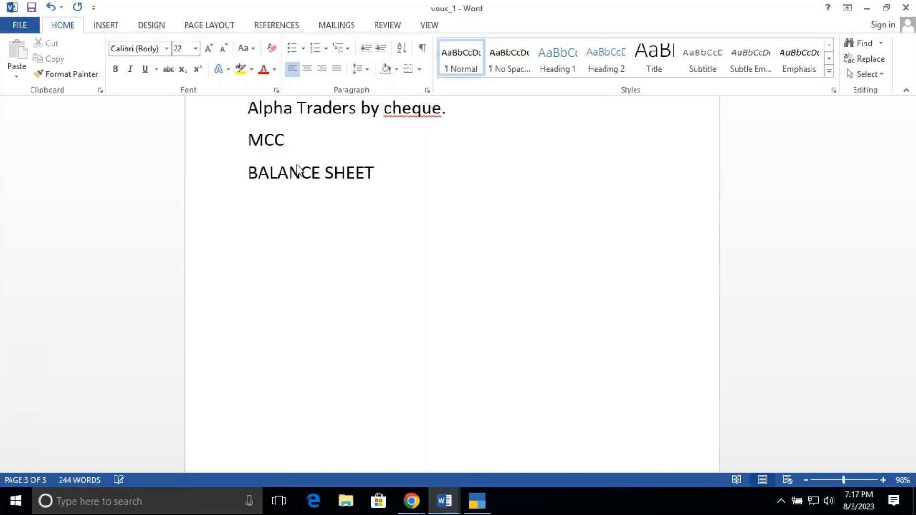
text(FASHIONS)
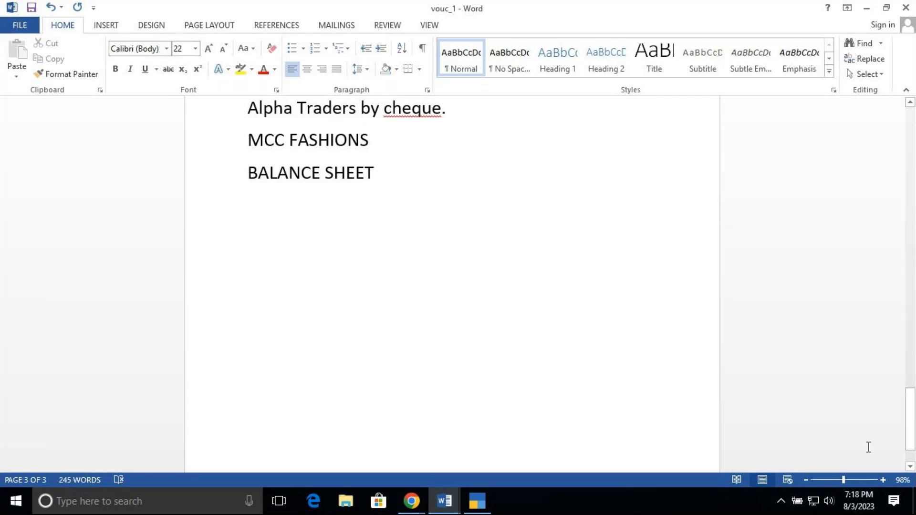
Indent the BALANCE SHEET heading toward the middle of the page
drag(909, 436, 911, 442)
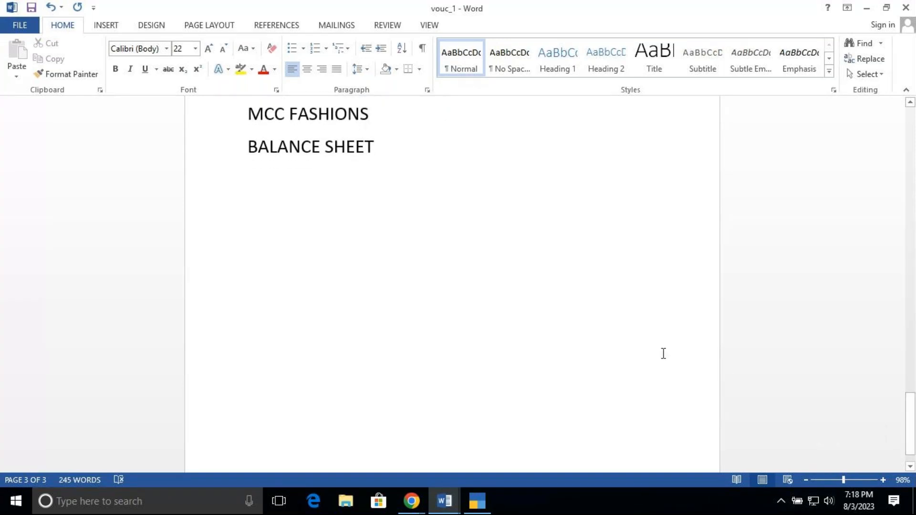
click(248, 146)
key(Tab)
key(Tab)
key(Tab)
key(Tab)
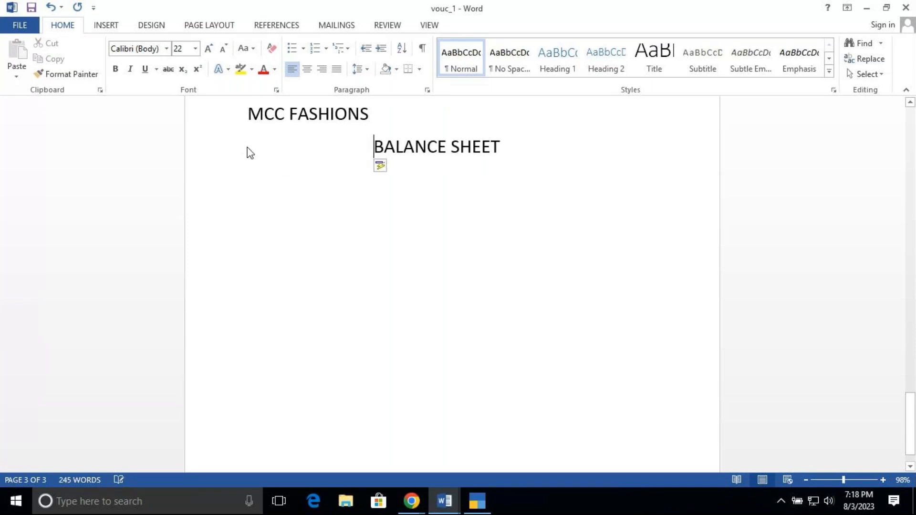
Add an unindented line below BALANCE SHEET with the column headings LIAB and ASST spaced far apart
click(515, 148)
key(Return)
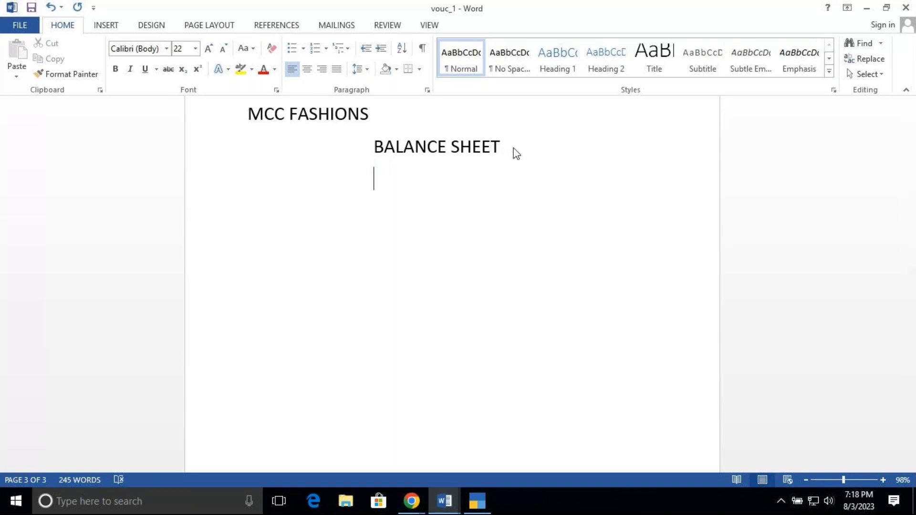
key(Return)
key(BackSpace)
key(BackSpace)
text(LIAB                                                                                          ASS)
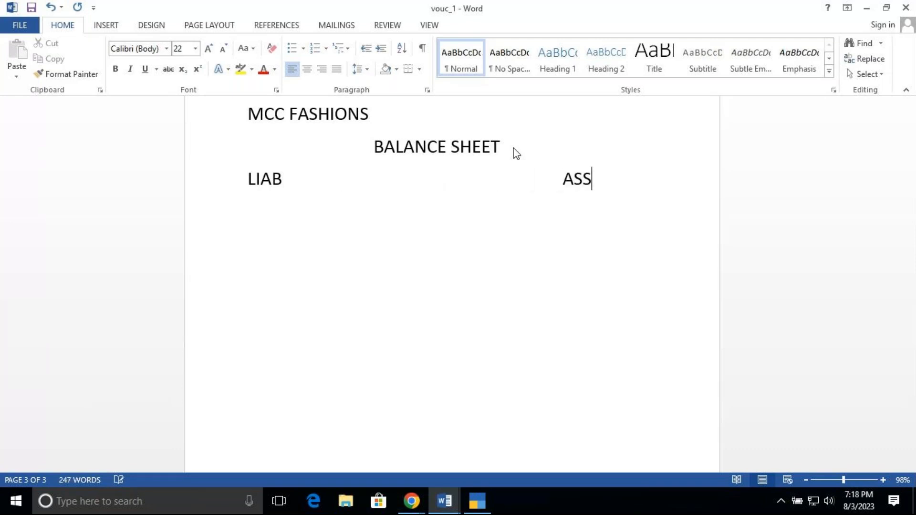
text(T)
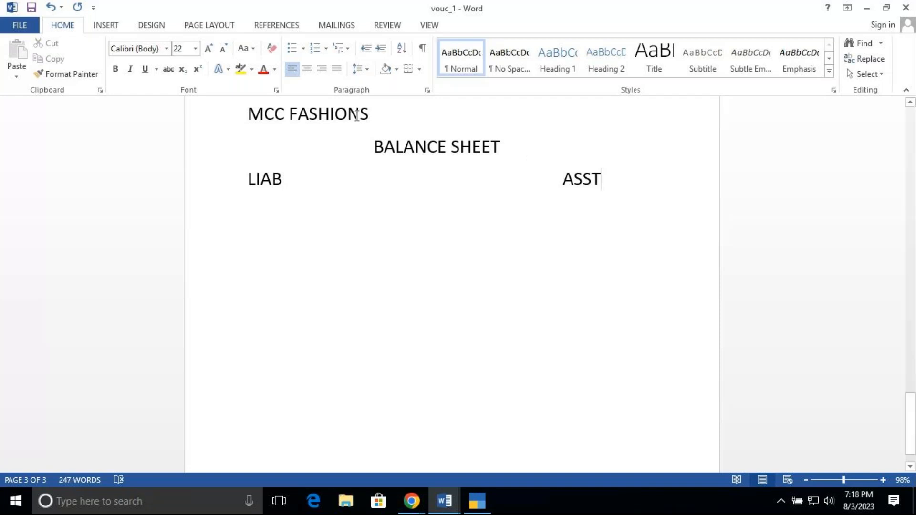
Append (dr/cr) in lowercase directly after the LIAB column heading
click(291, 179)
text((DR)
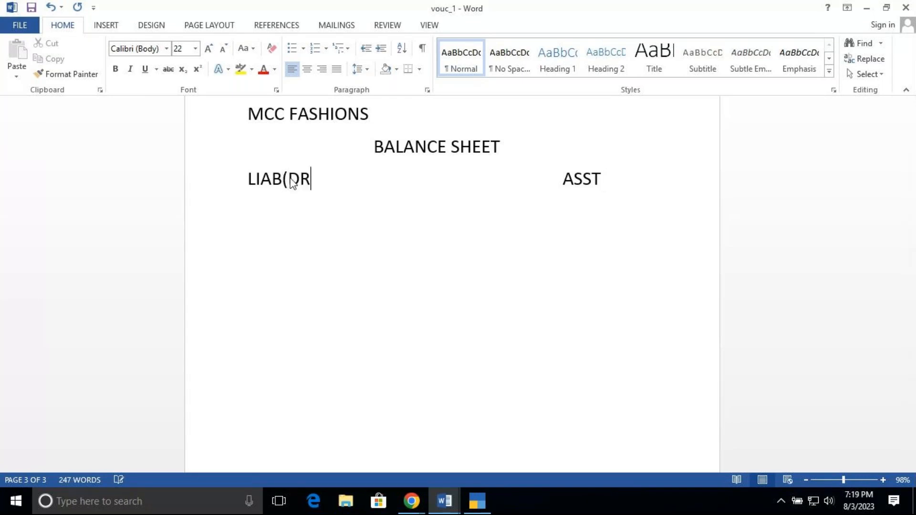
key(BackSpace)
key(BackSpace)
text(dr/cr)
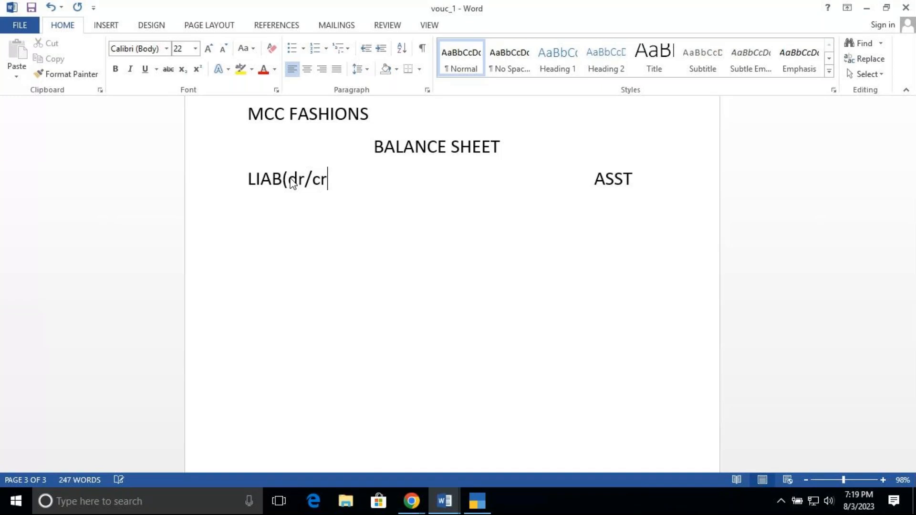
text())
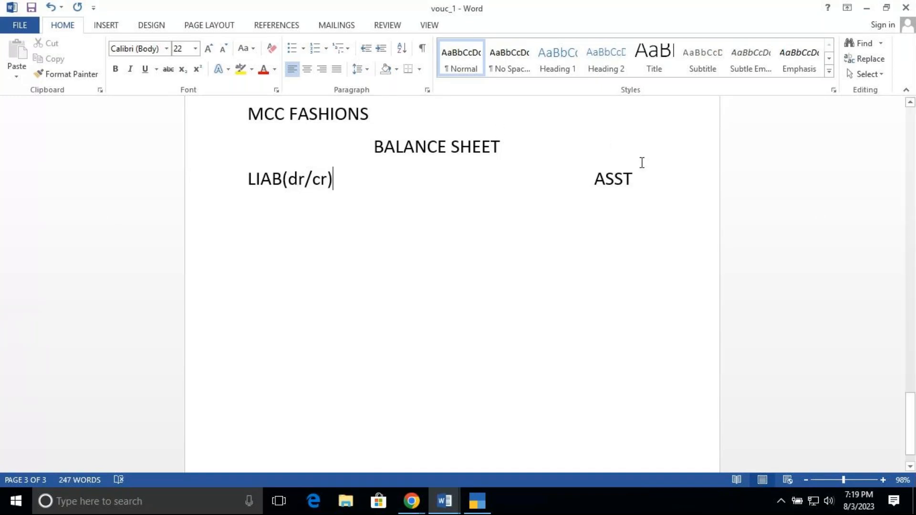
Shift the ASST heading slightly toward LIAB and append (dr/cr) directly after it
click(592, 178)
key(BackSpace)
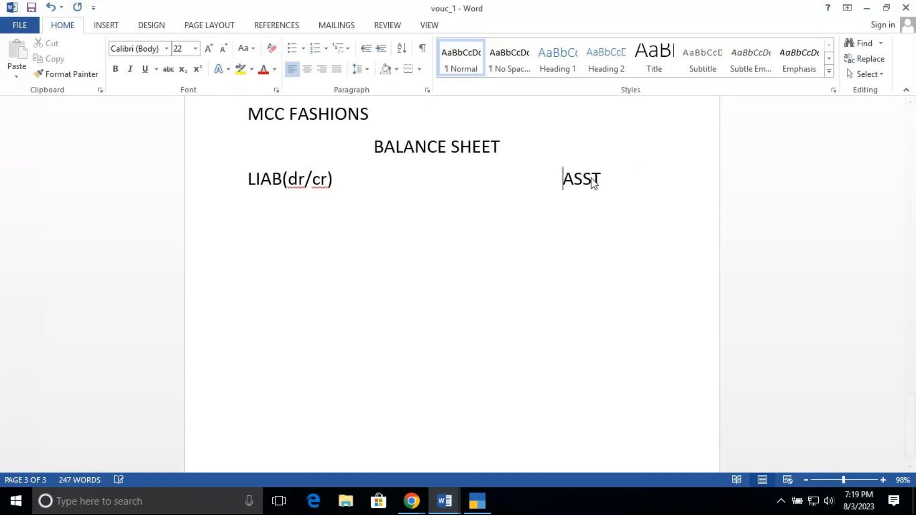
key(Right)
key(Right)
key(Right)
key(Right)
key(Return)
text((dr/cr))
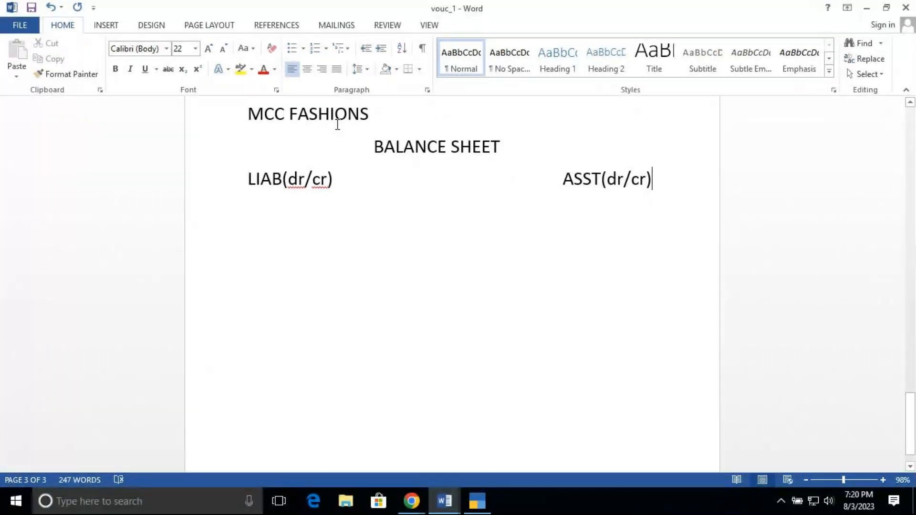
Shorten the bracketed text after LIAB to (cr) and after ASST to (dr/)
click(315, 178)
key(BackSpace)
key(BackSpace)
key(BackSpace)
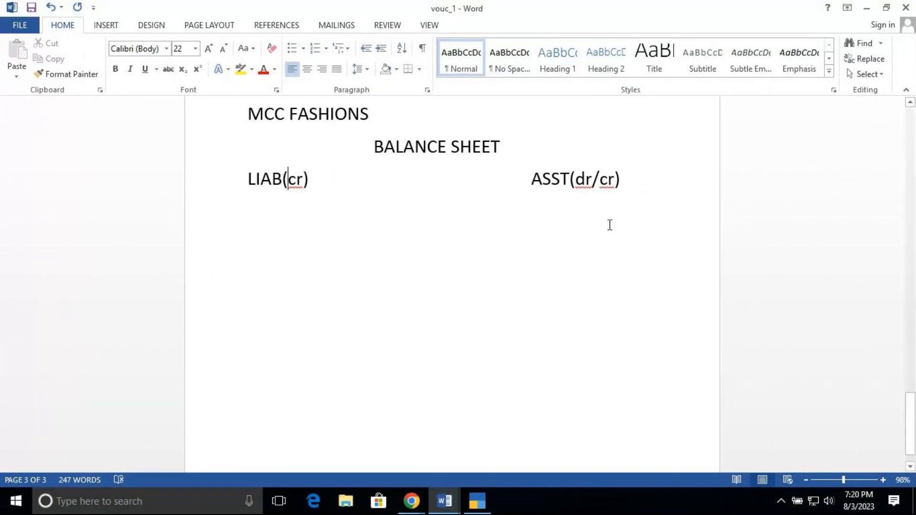
click(616, 179)
key(BackSpace)
key(BackSpace)
Add a line reading S.Crs directly below the LIAB column heading
click(247, 239)
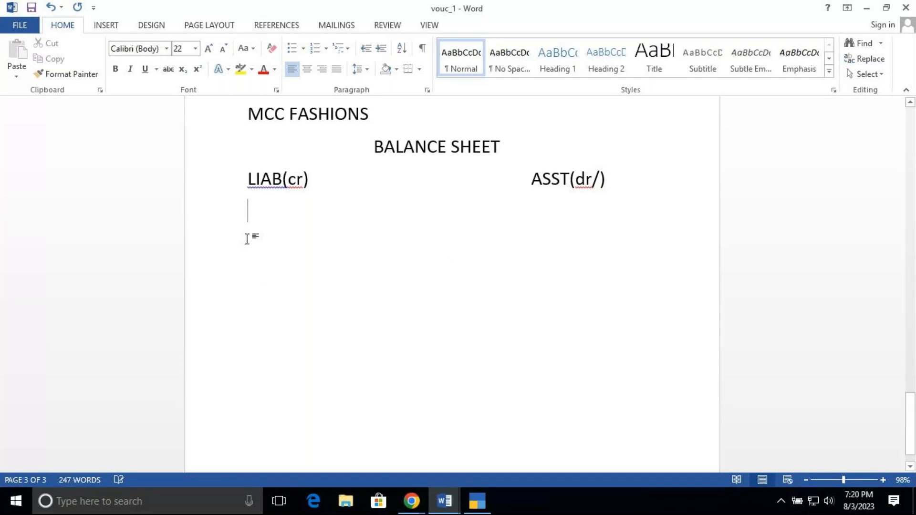
text(s)
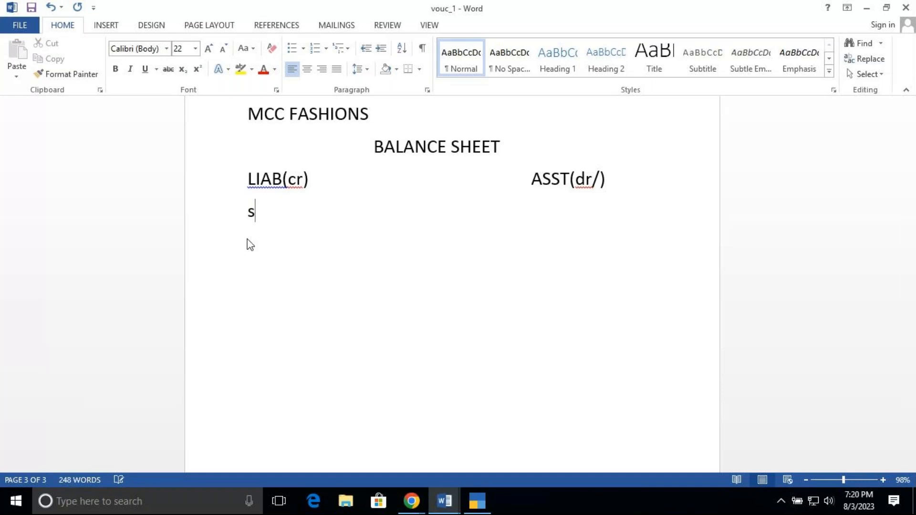
key(BackSpace)
text(S)
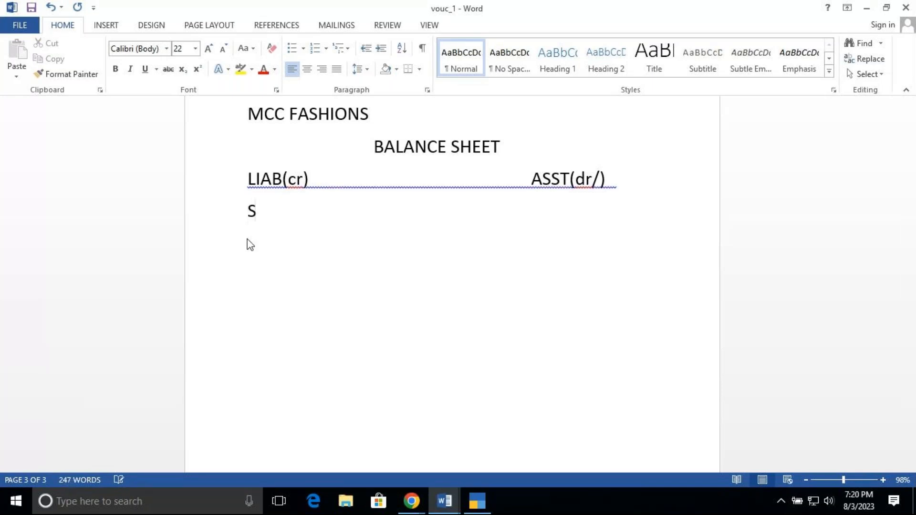
text(,)
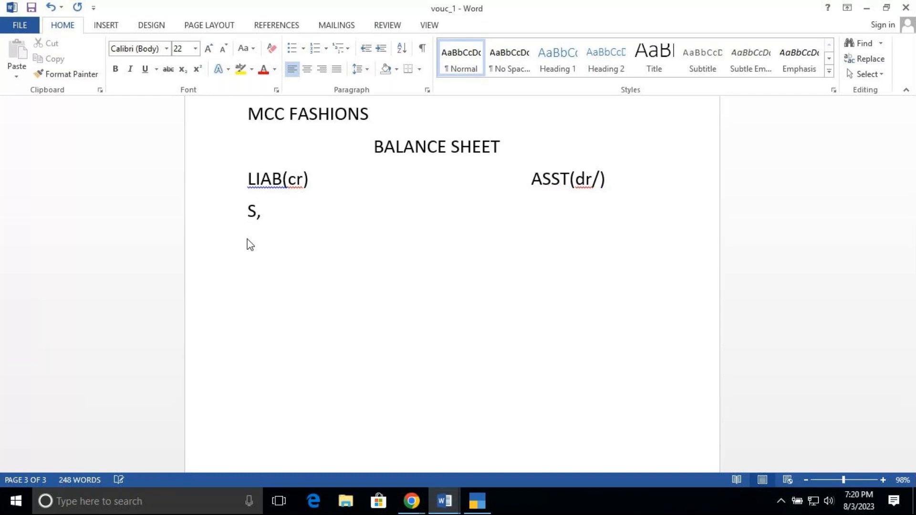
text(Crs)
key(BackSpace)
key(BackSpace)
key(BackSpace)
key(BackSpace)
text(.Ct)
Add a line below S.Crs with the label B F followed by the spaced amount 100(cr)
key(BackSpace)
text(rs)
key(Return)
text(3 f)
key(BackSpace)
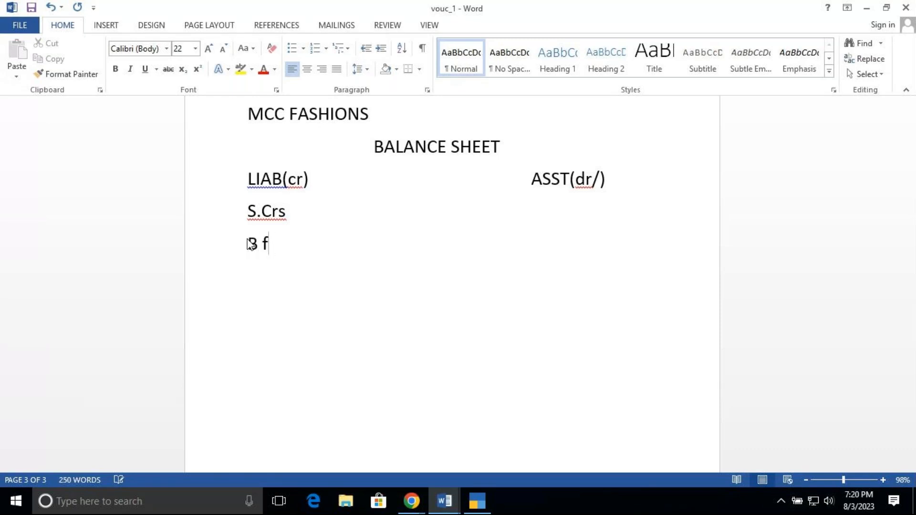
key(BackSpace)
text(F)
key(Tab)
text(100)
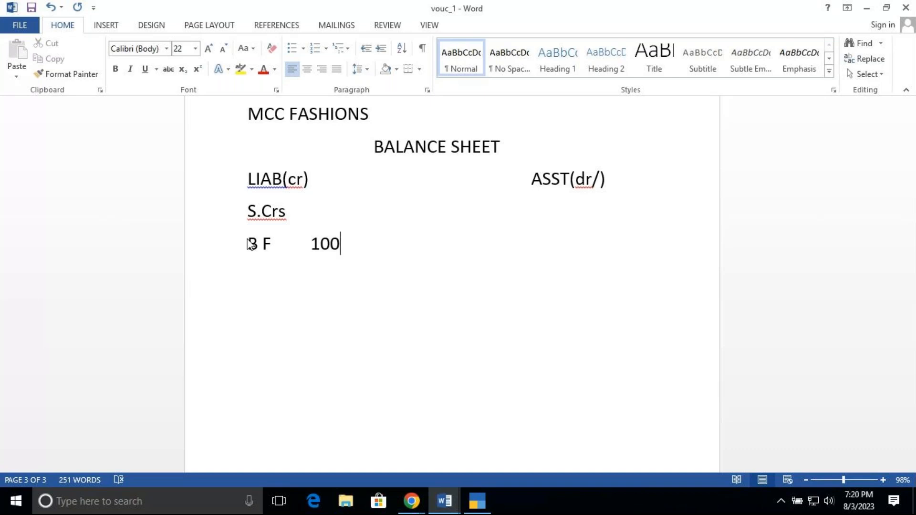
text((cr))
Add a line below B F with the label Ret and the spaced amount 10
click(325, 259)
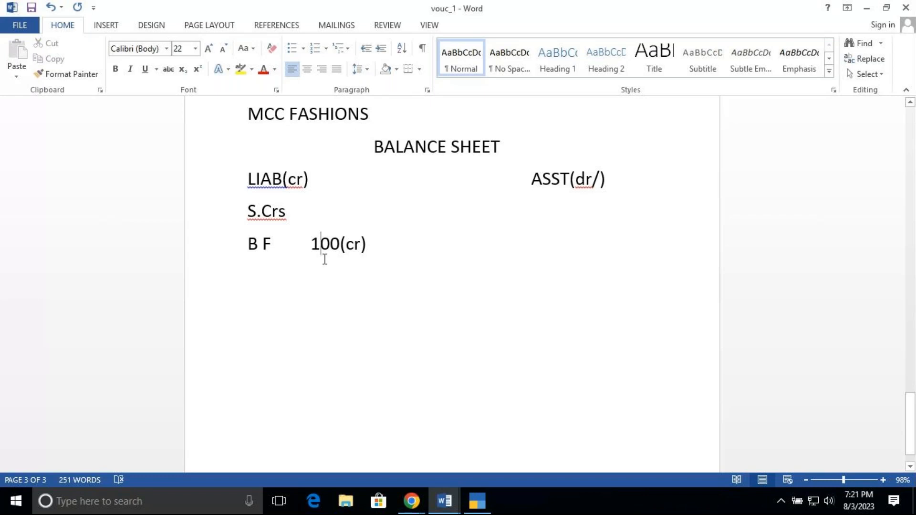
click(256, 262)
click(384, 244)
key(Return)
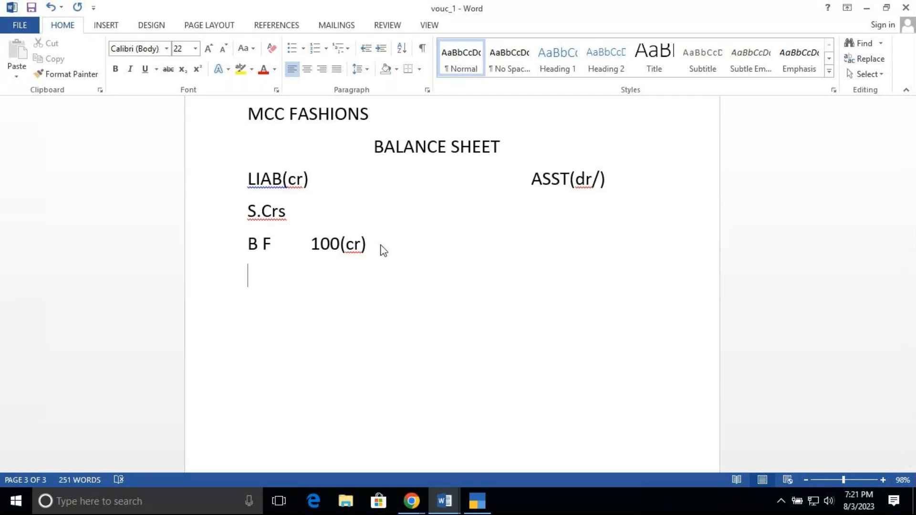
text(ret)
key(Tab)
text(10)
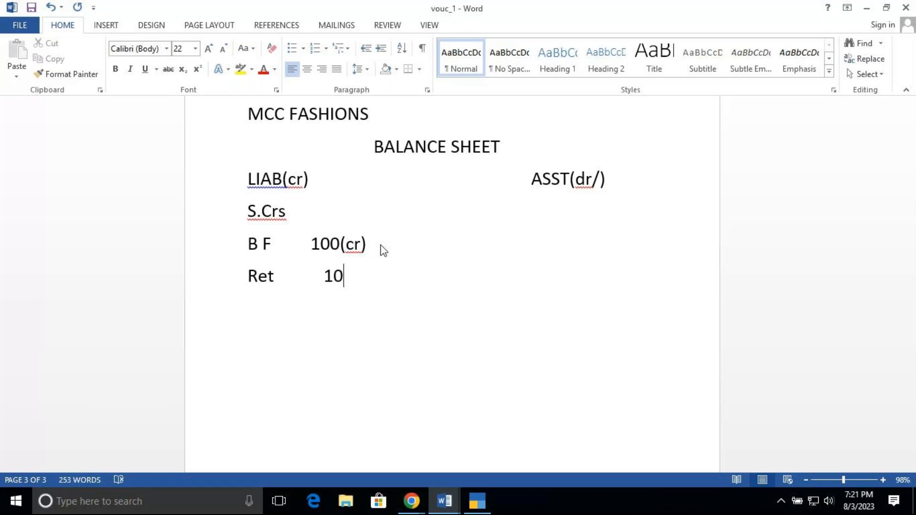
Add a line below Ret reading New bal with the amount 90(cr)
key(Return)
text(new ba)
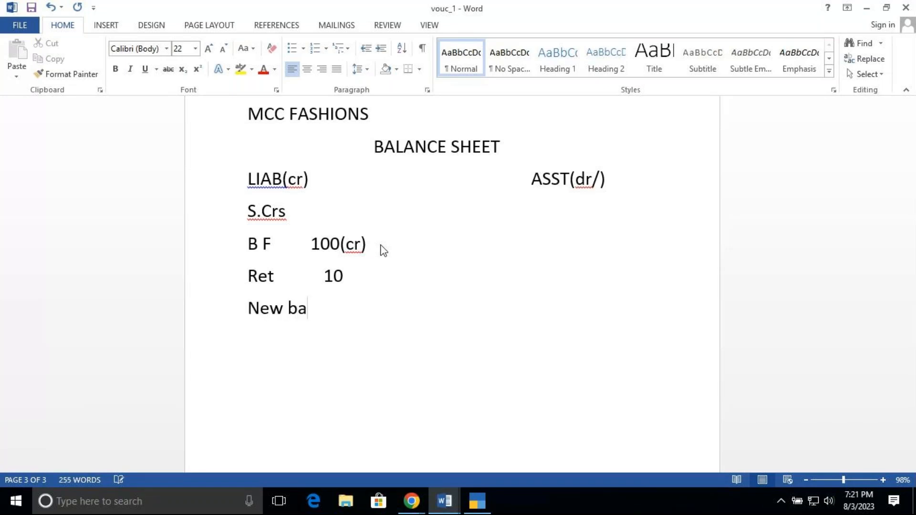
text(l    90(c)
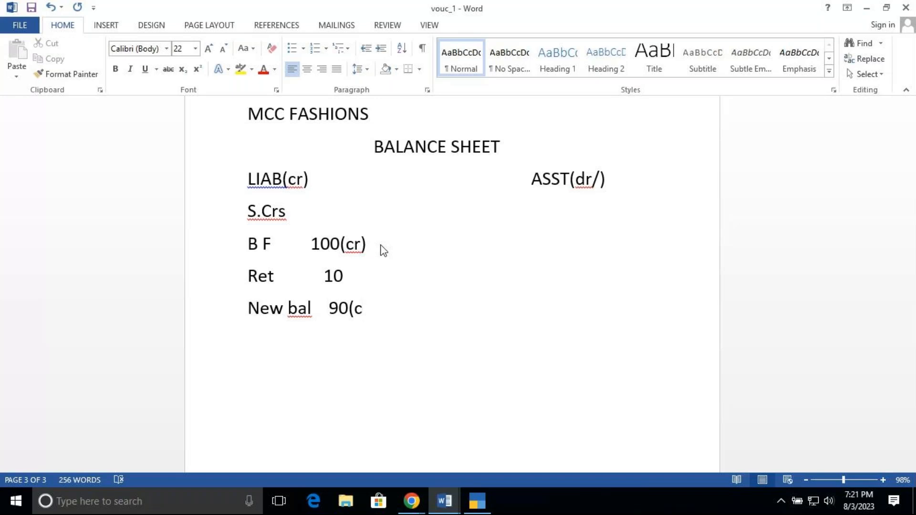
text(r))
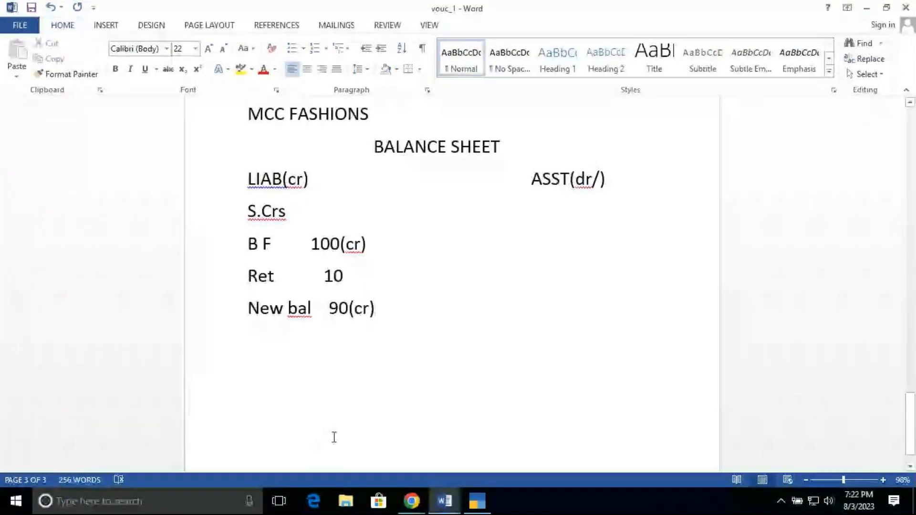
Append dr after the amount 10 on the Ret line
mouse_move(412, 509)
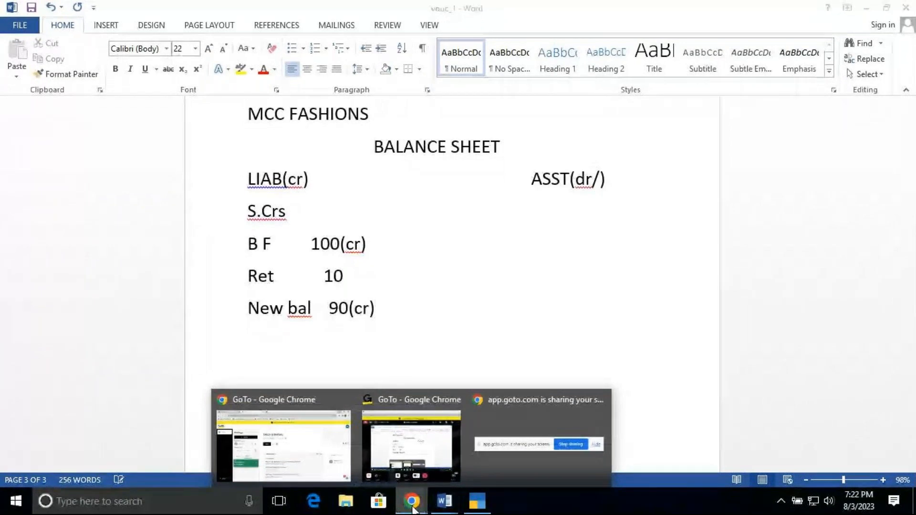
mouse_move(414, 434)
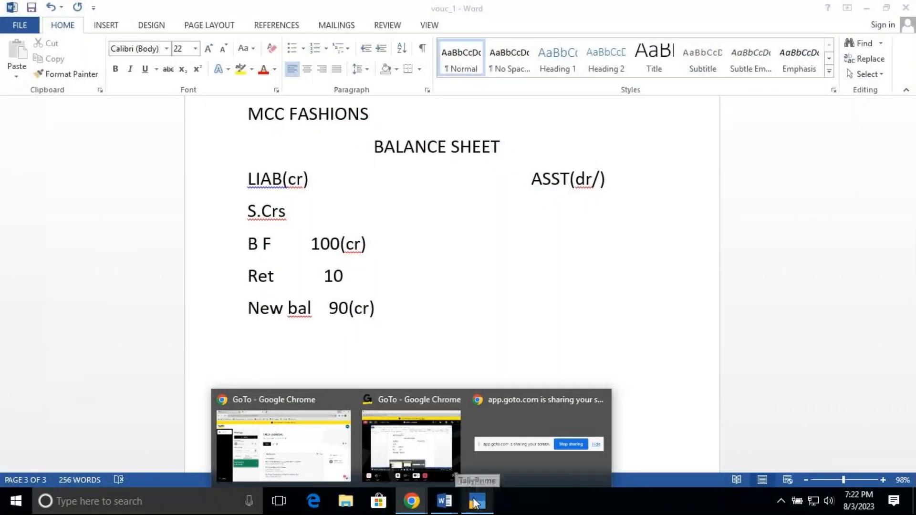
mouse_move(445, 507)
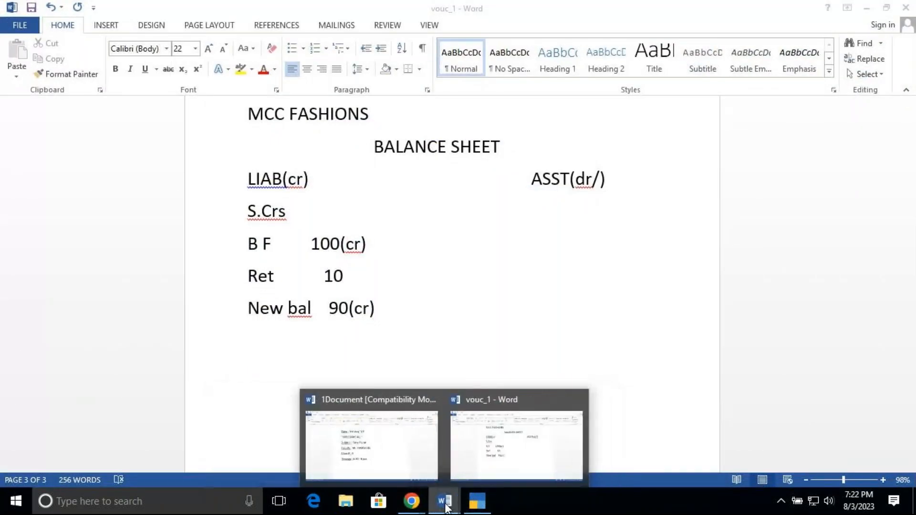
click(347, 276)
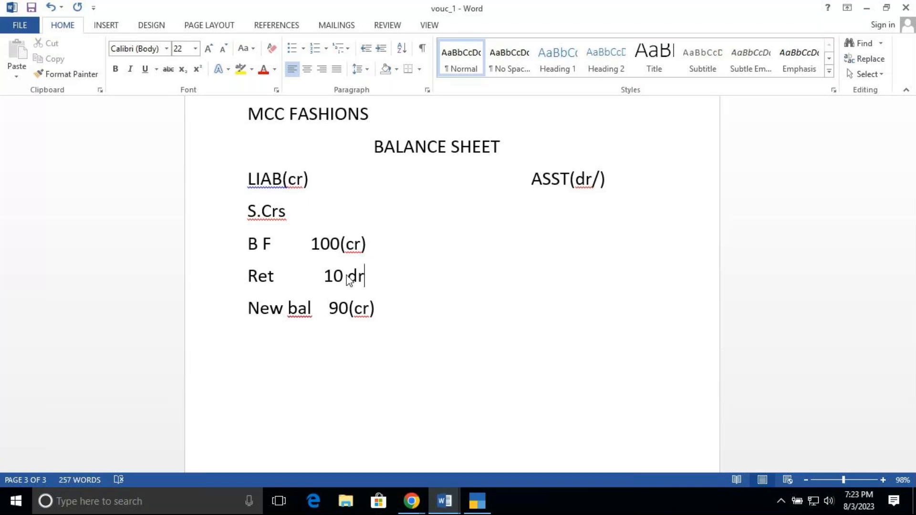
Switch to TallyPrime, look through the voucher types up to Debit Note, and leave the list without choosing one
click(478, 502)
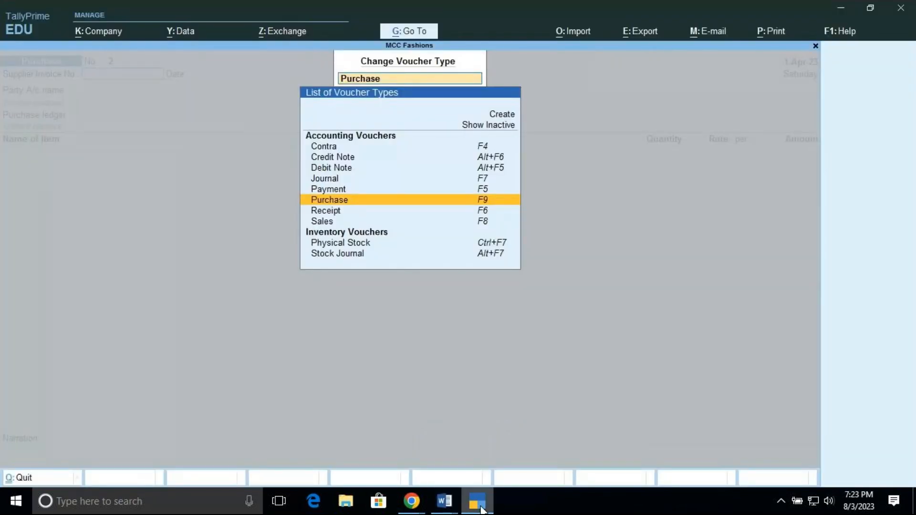
key(Up)
key(Up)
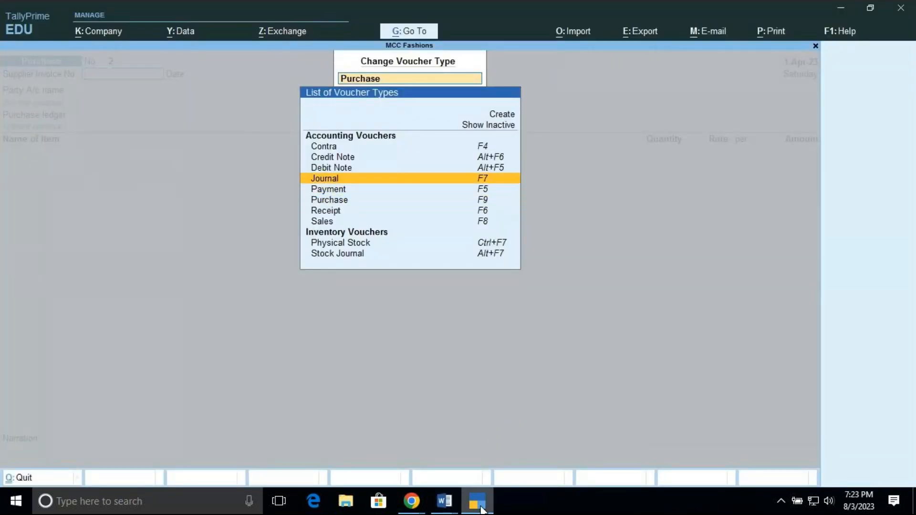
key(Up)
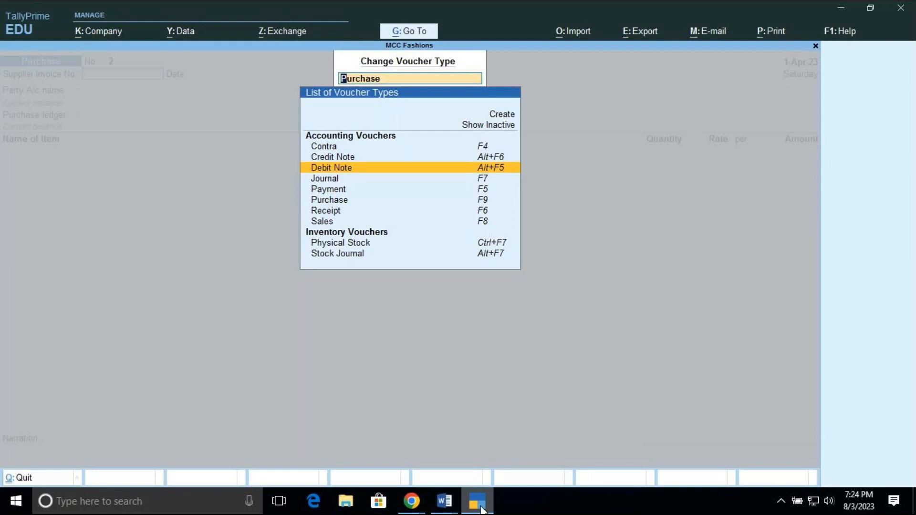
key(BackSpace)
key(Escape)
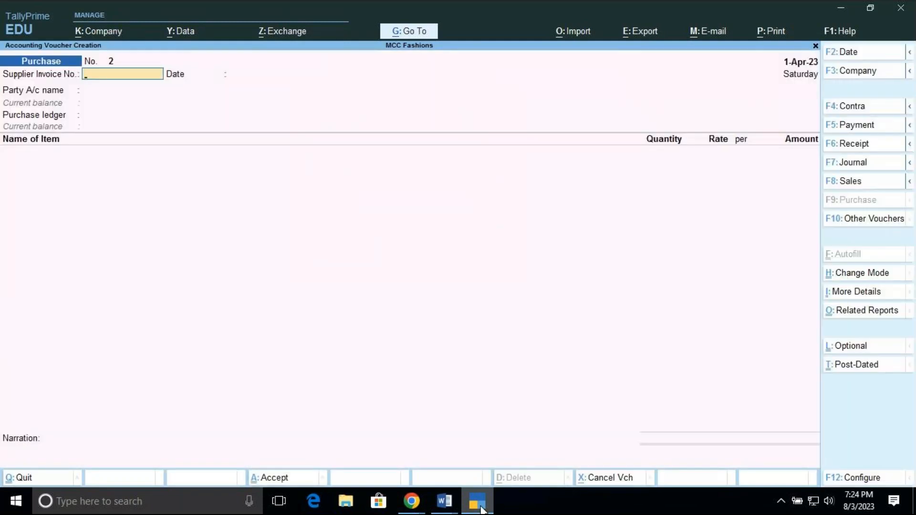
Start a Debit Note voucher with Brand Factory as the party and accept its default dispatch and party details
click(868, 222)
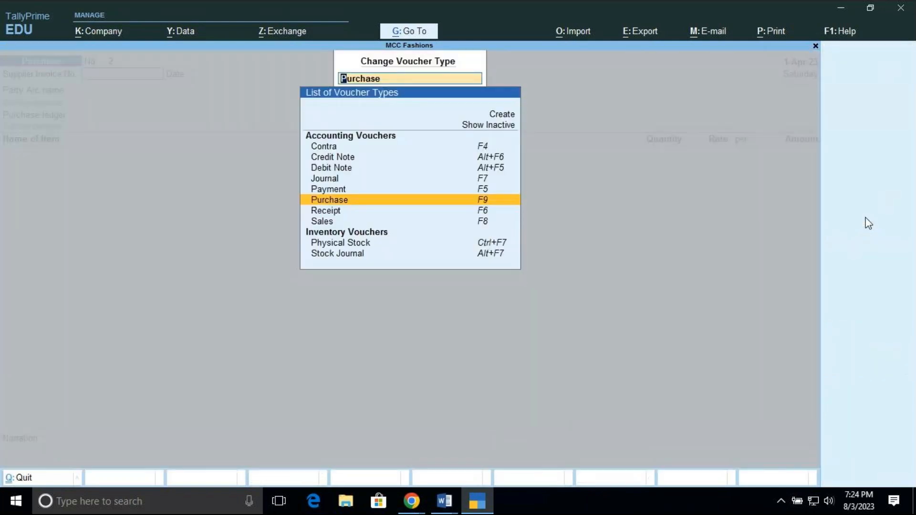
click(487, 172)
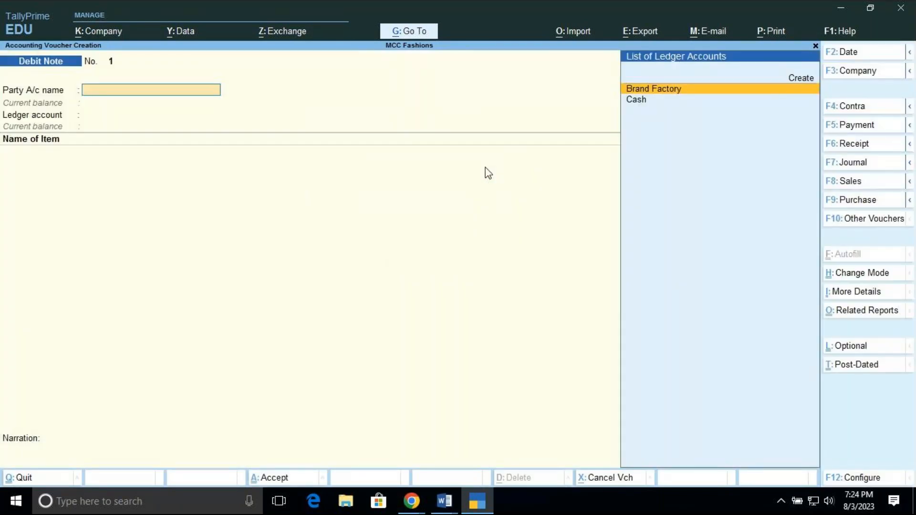
key(Return)
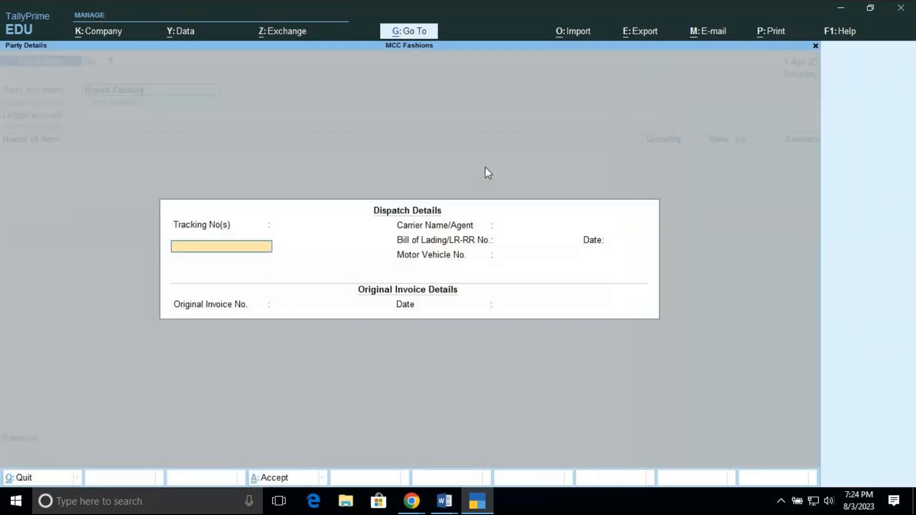
key(Return)
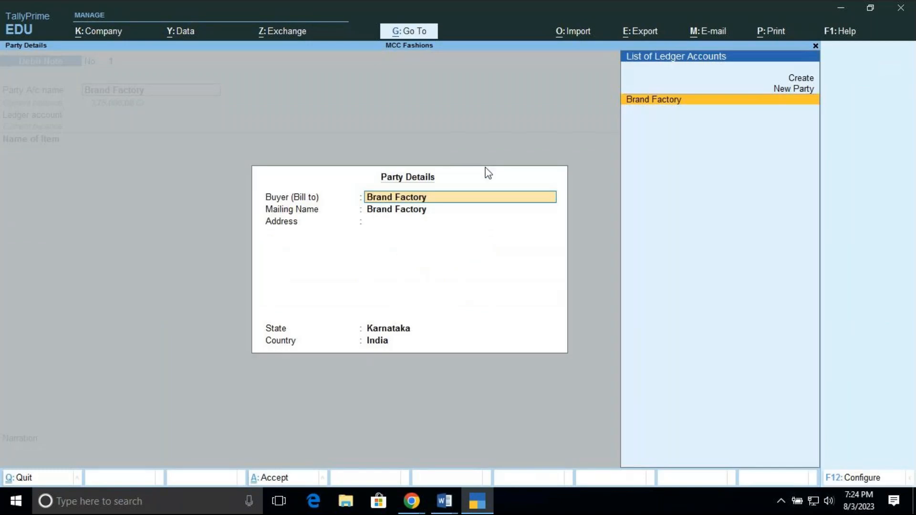
key(ctrl+a)
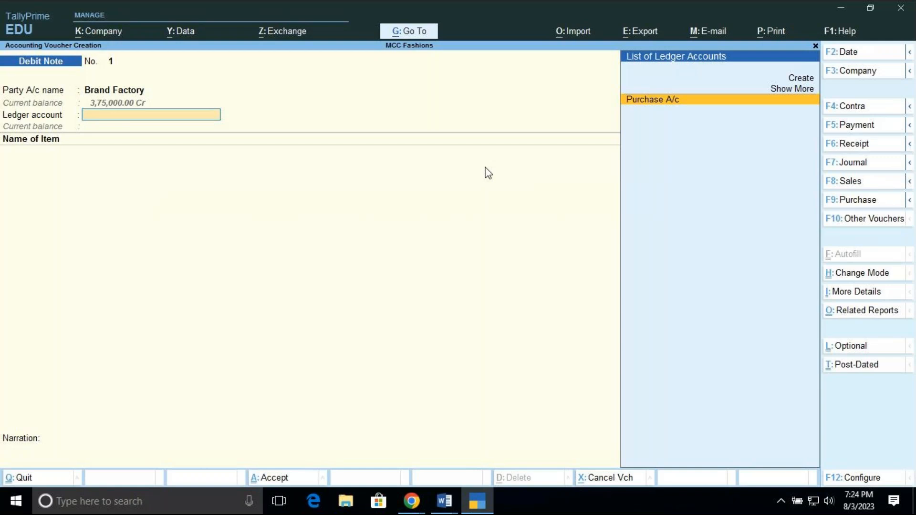
Start a new ledger named Purchase (Return) from the Debit Note's ledger account field
key(Up)
key(Up)
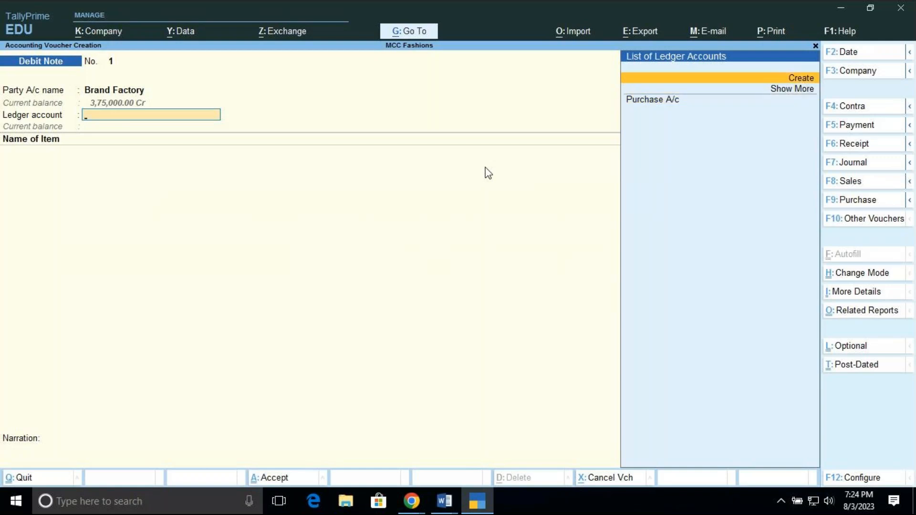
key(Return)
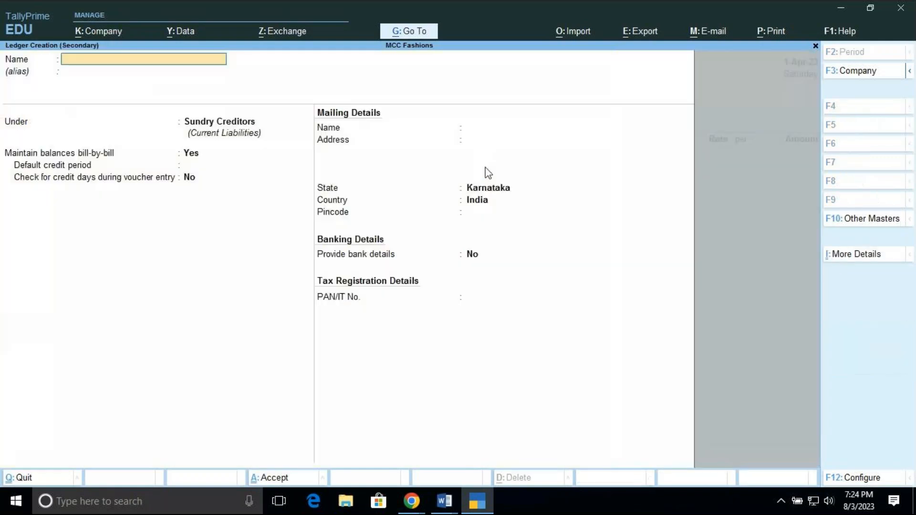
text(Purchase (Return))
key(Return)
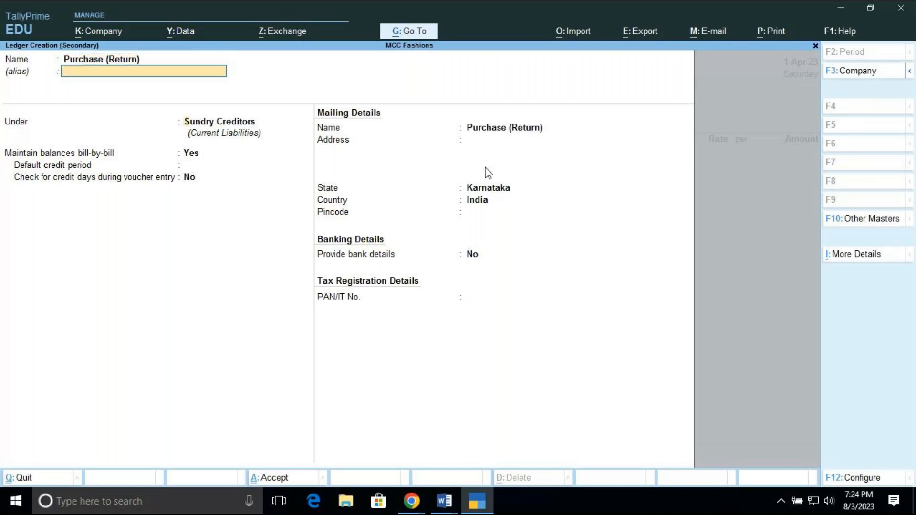
Place the Purchase (Return) ledger under Purchase Accounts, keep its type Not Applicable, and save it into the Debit Note
key(Return)
text(P)
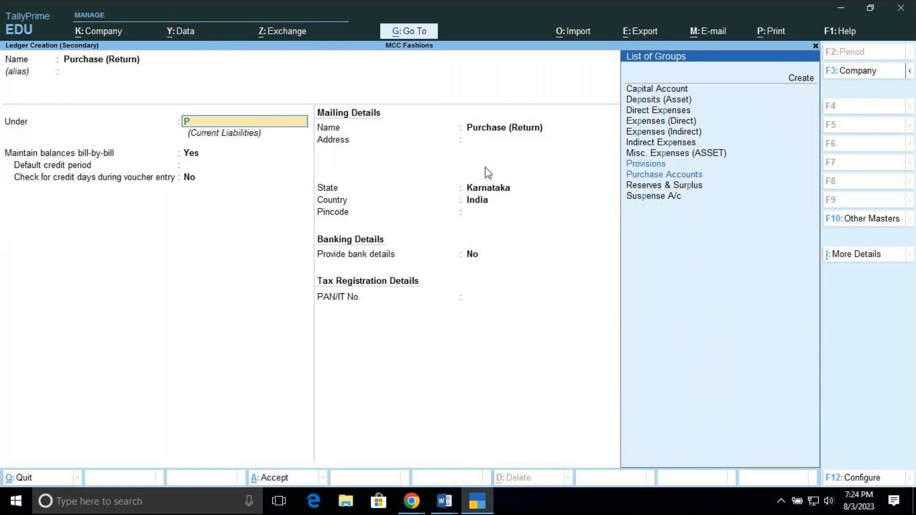
text(u)
key(Return)
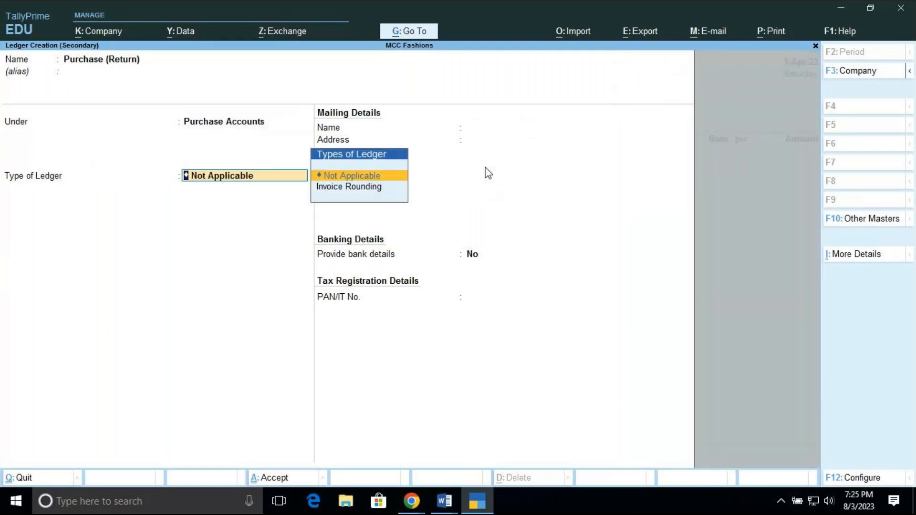
key(Return)
key(Return)
key(Return)
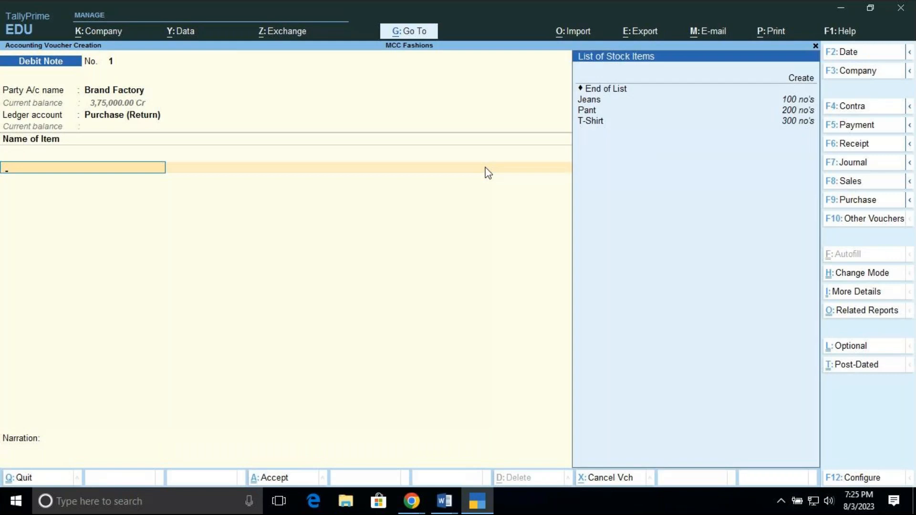
Add 20 T-Shirts from the Brg Rd location at a rate of 450 to the Debit Note
key(Down)
key(Down)
key(Down)
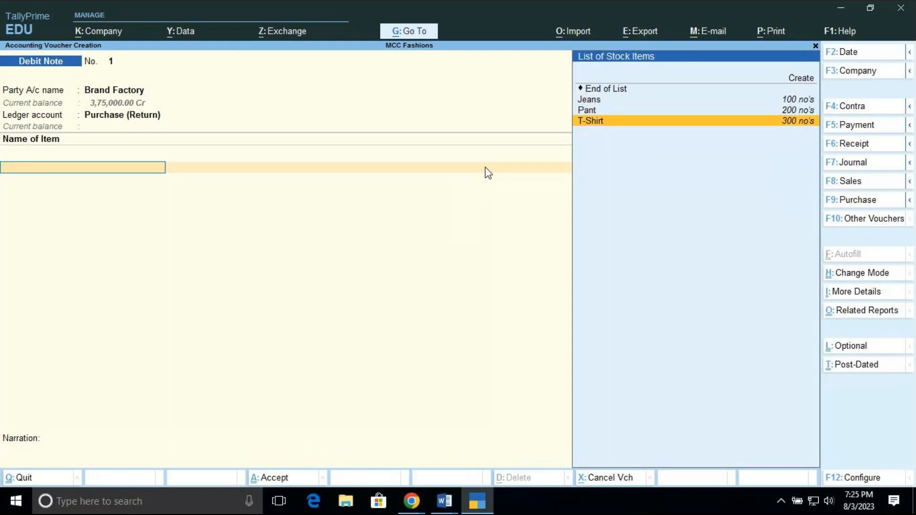
key(Return)
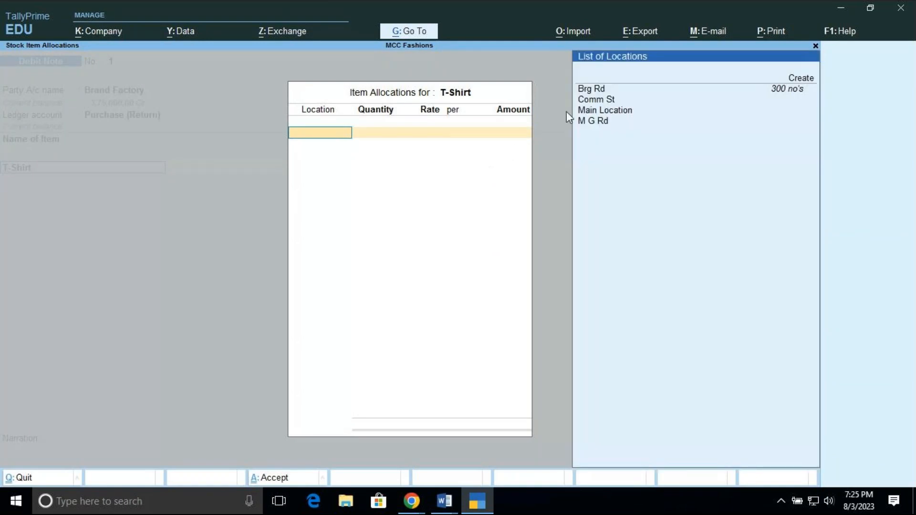
click(794, 96)
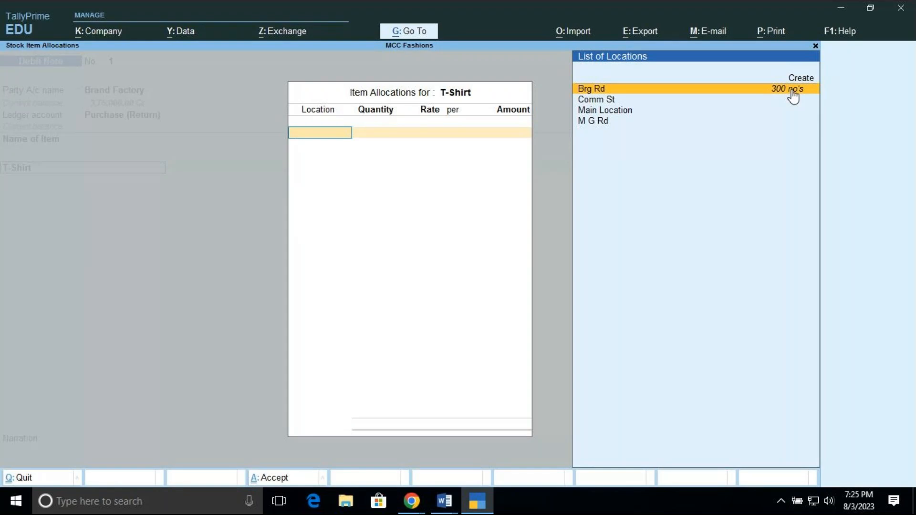
click(793, 93)
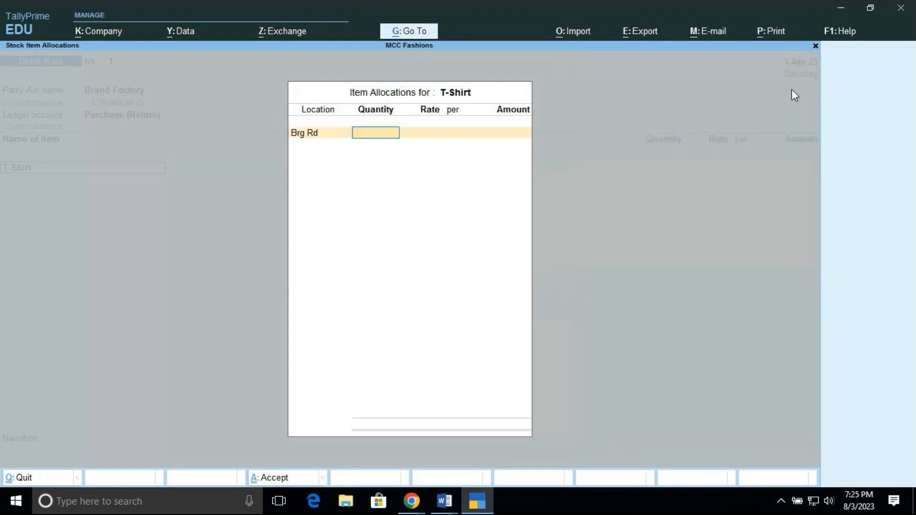
text(20)
key(Return)
key(Return)
key(Return)
key(Return)
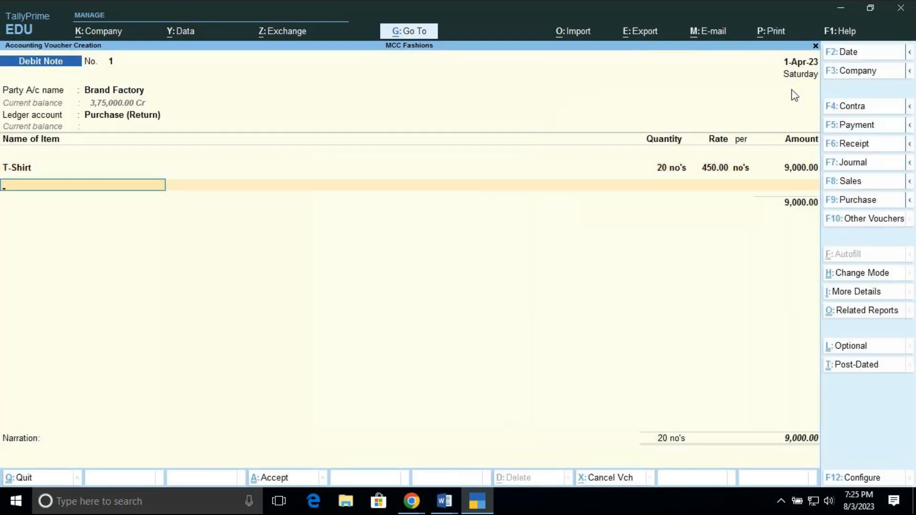
Add 15 Pants from the Comm St location at a rate of 700 as the second returned item
text(p)
key(Return)
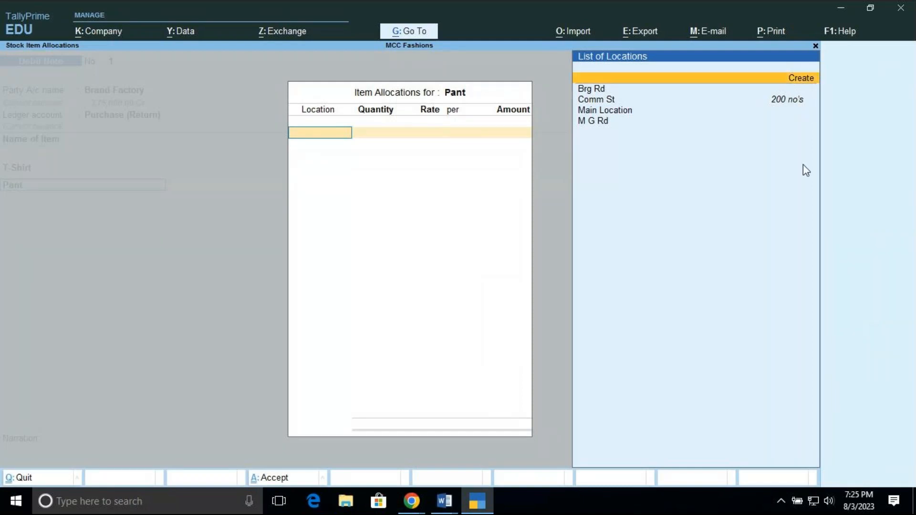
key(Down)
key(Down)
key(Return)
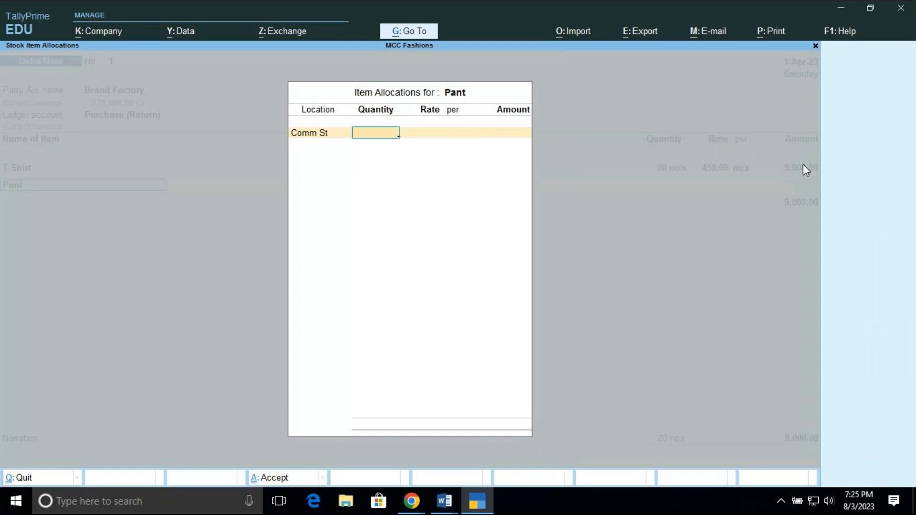
text(15)
key(Return)
text(700)
key(Return)
key(Return)
key(Return)
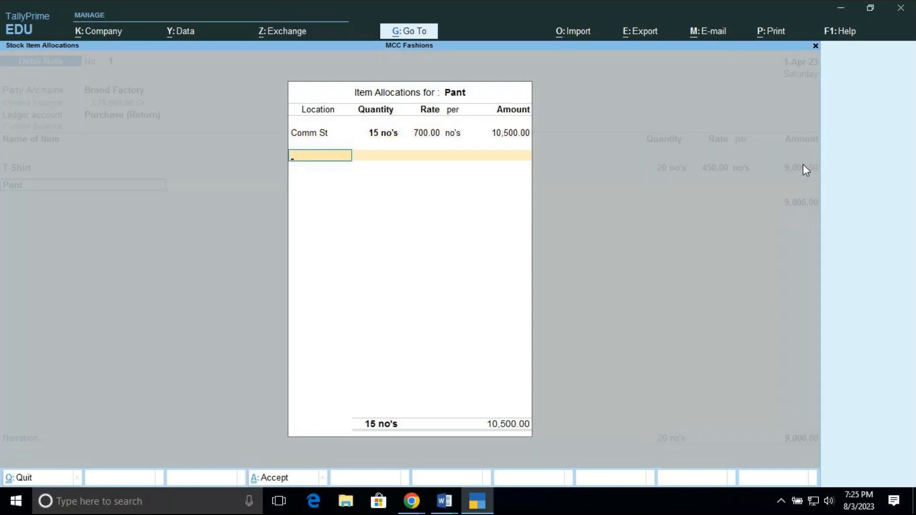
key(Return)
Add 10 Jeans from the M G Rd location at a rate of 1,000 as the third returned item
key(Return)
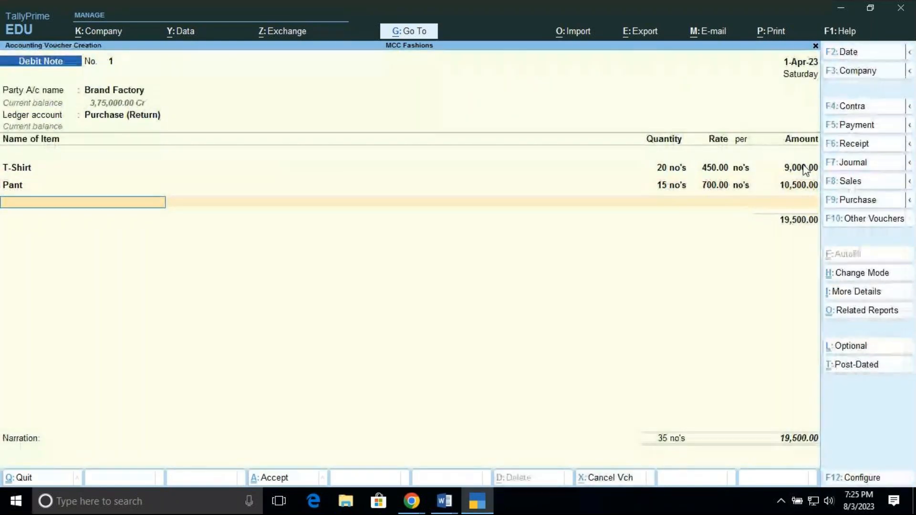
text(J)
key(Return)
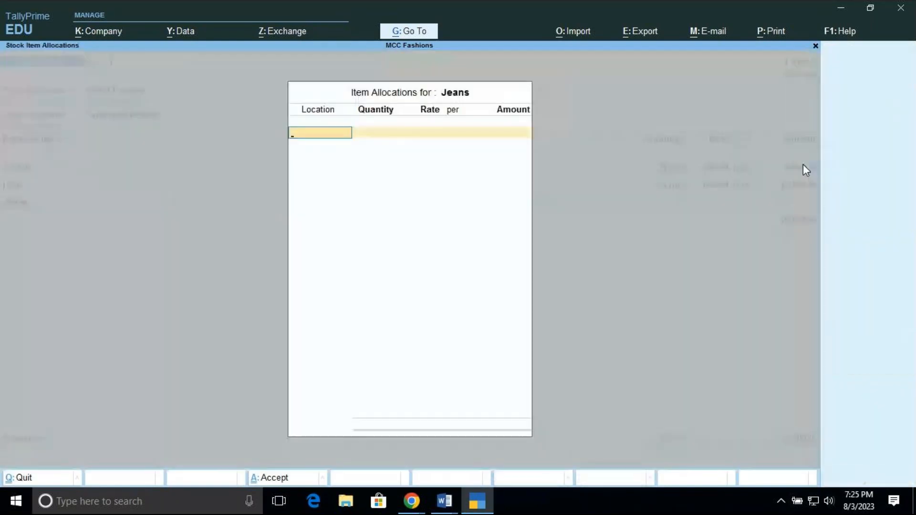
key(Down)
key(Down)
key(Down)
key(Down)
key(Return)
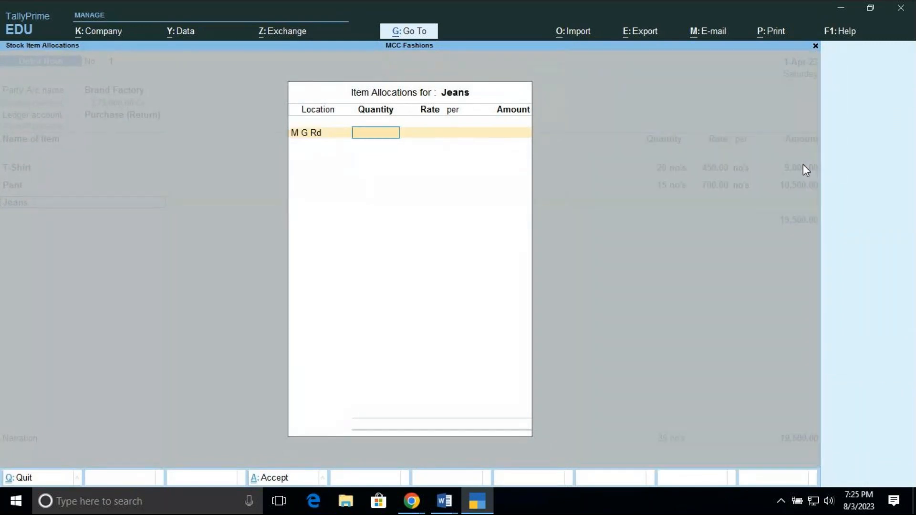
text(10)
key(Return)
key(Return)
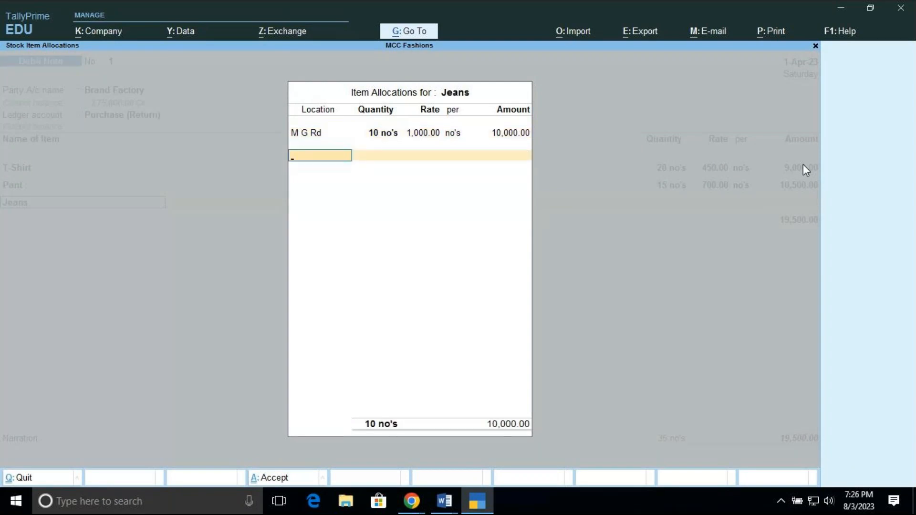
key(Return)
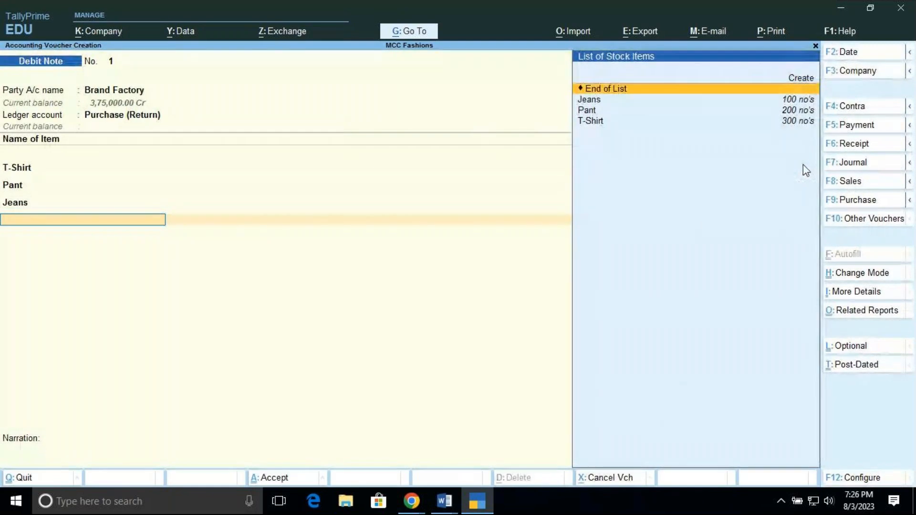
End the item list and adjust the full 29,500 debit against Brand Factory's pending bill P-1 as Agst Ref
key(Return)
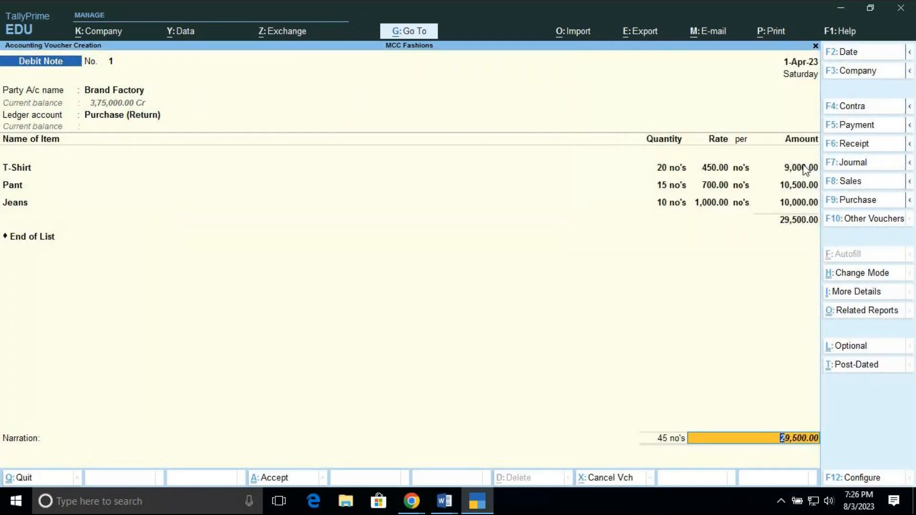
key(Return)
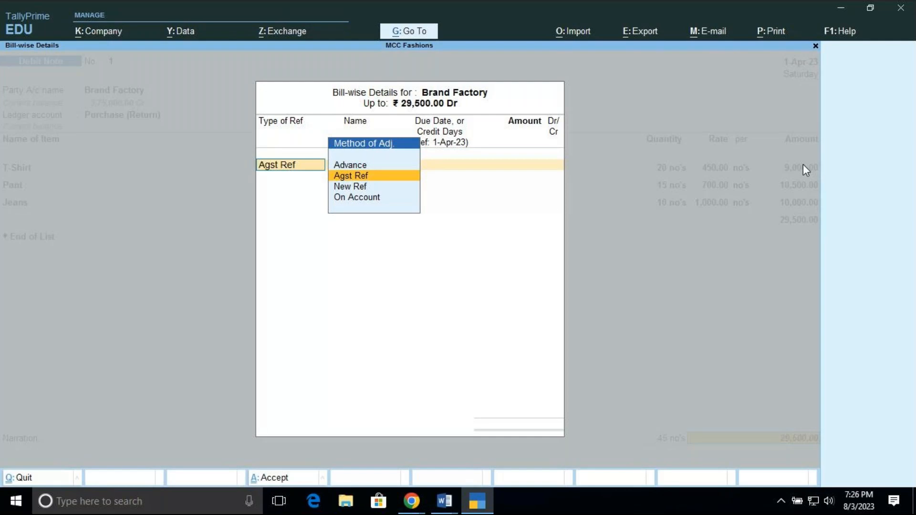
key(Return)
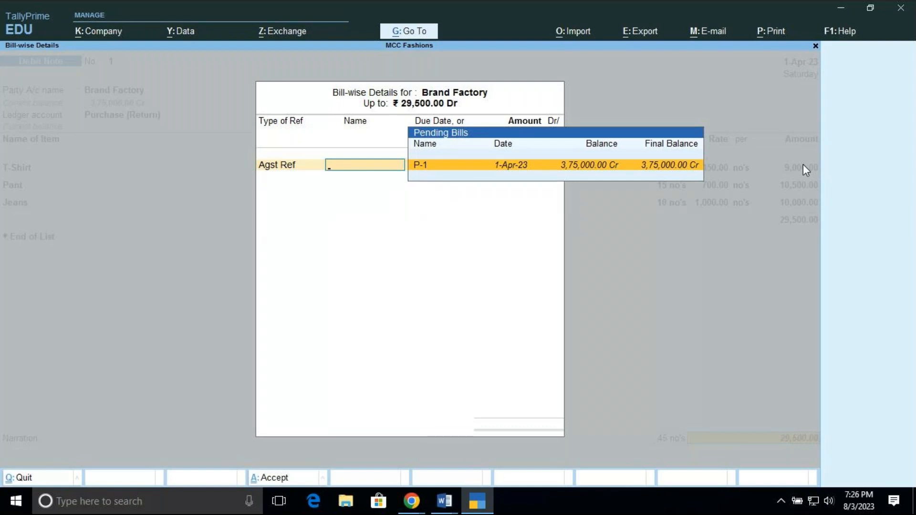
key(Return)
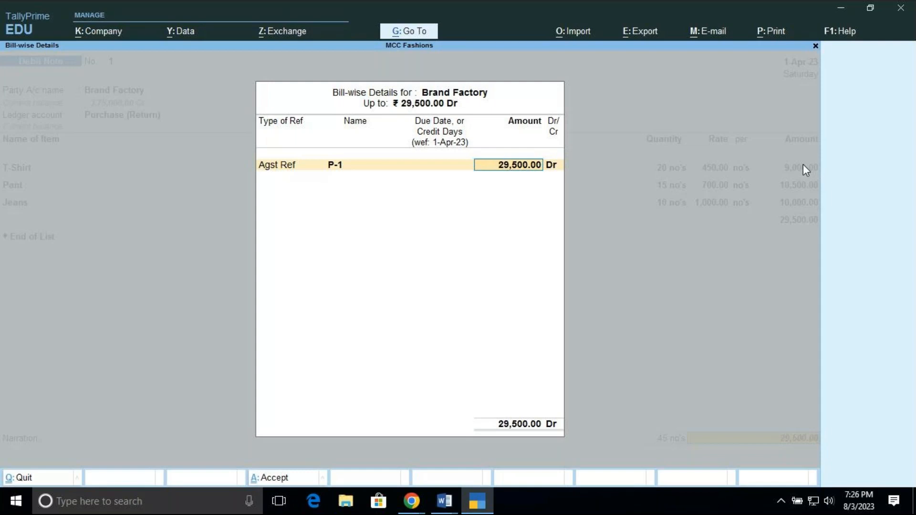
key(Return)
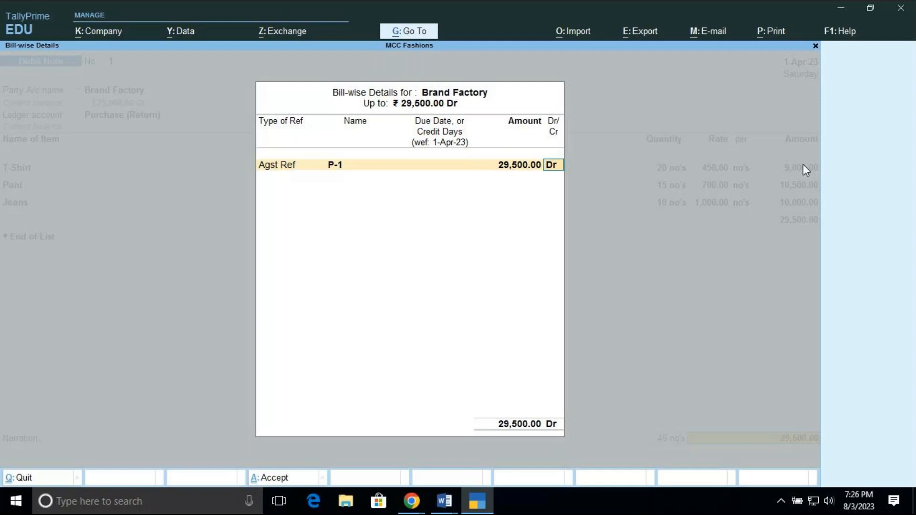
key(Return)
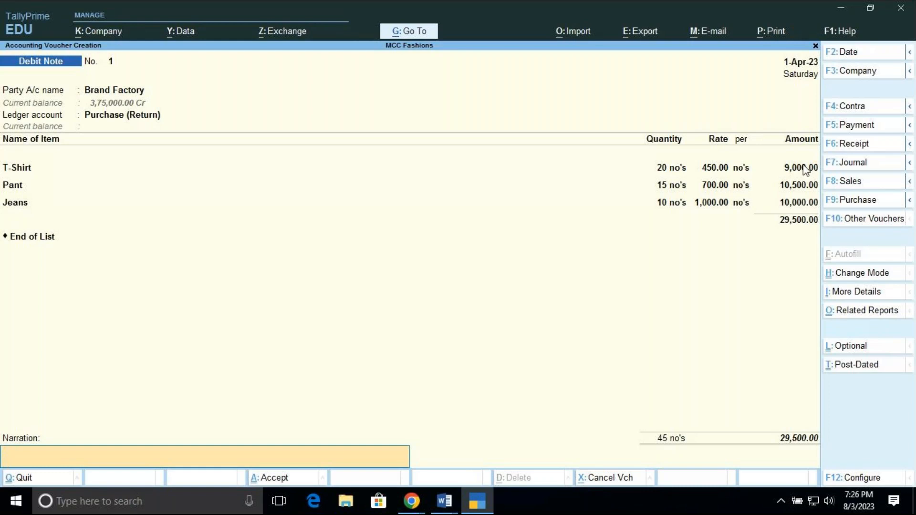
Enter the narration "BEING DEFECTIVE ITEMS RETURNED" and save the Debit Note
text(BEING DEFECTIVE ITEMD)
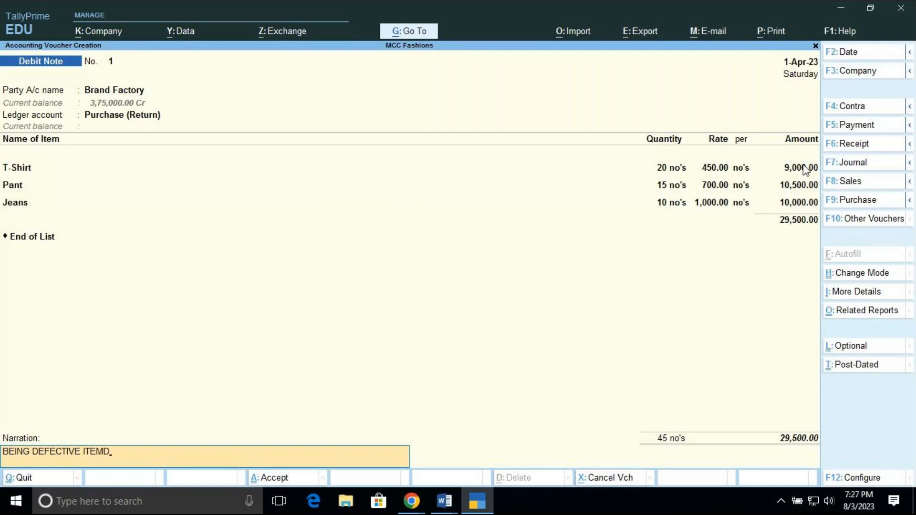
key(BackSpace)
text(S RETURNED)
key(Return)
key(Return)
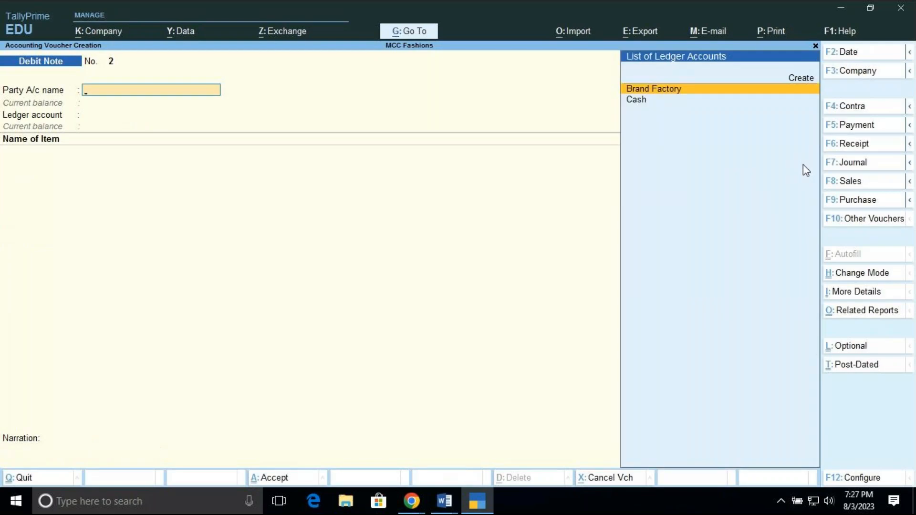
Reopen the saved Debit Note, examine its items and total in a zoomed print preview, and close the preview without printing
key(Page_Up)
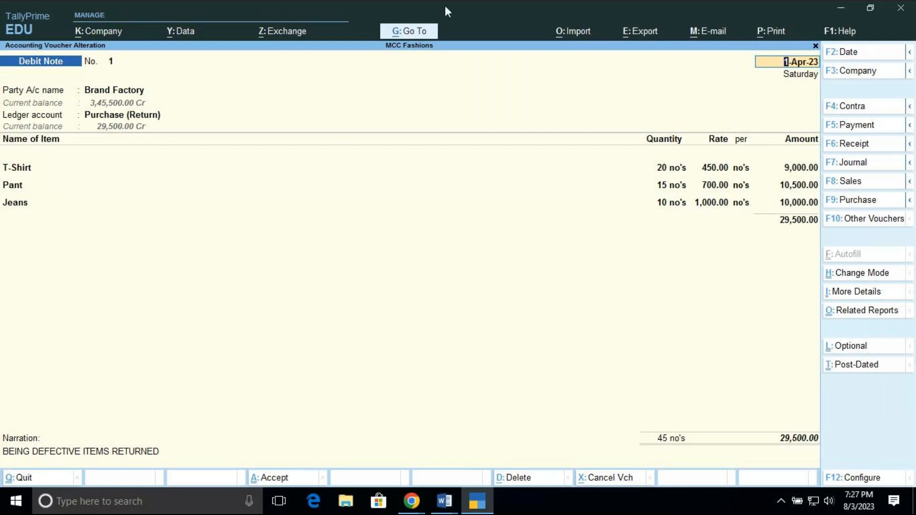
click(773, 34)
click(776, 73)
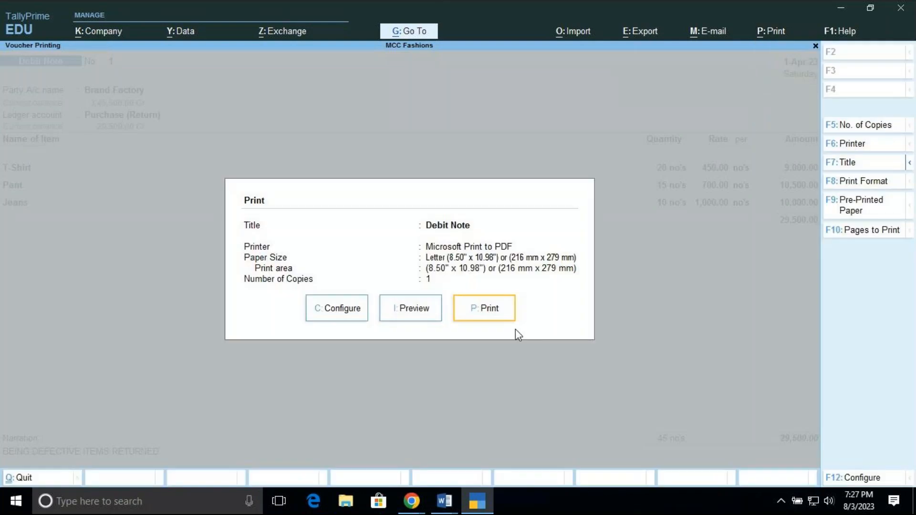
click(413, 311)
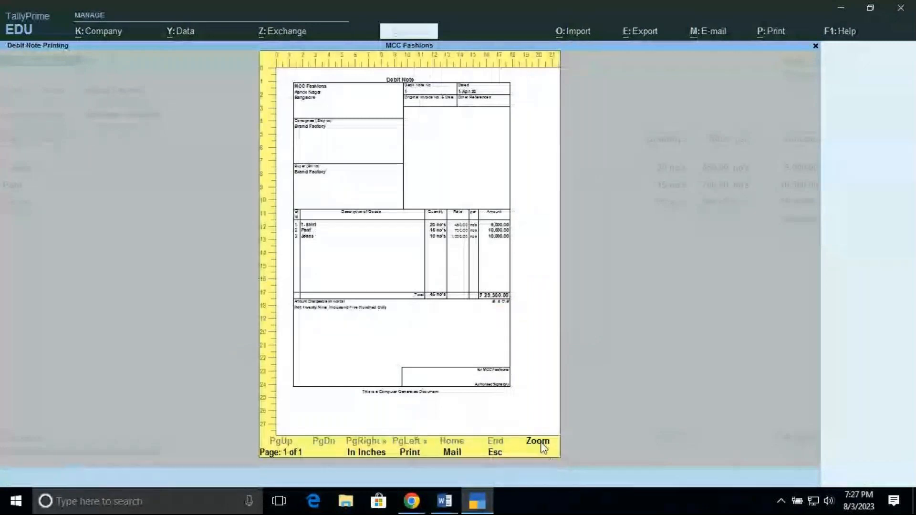
click(540, 443)
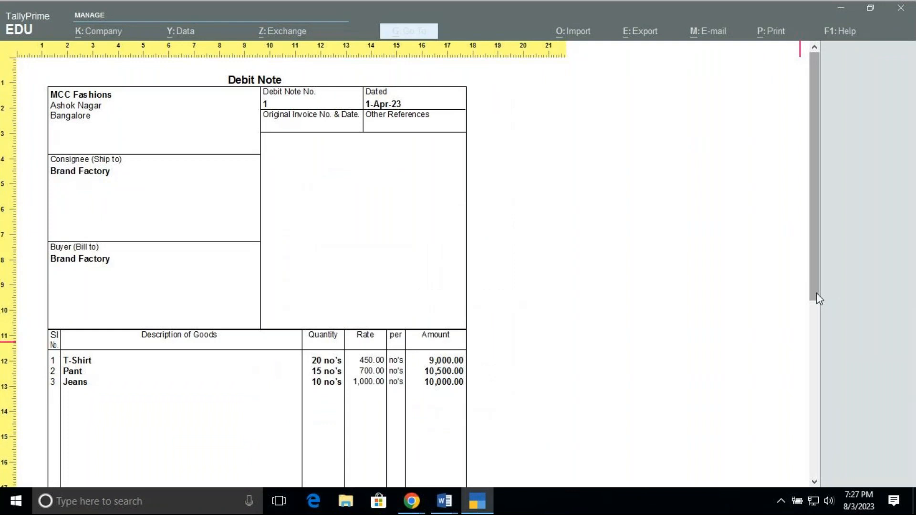
drag(816, 293, 809, 352)
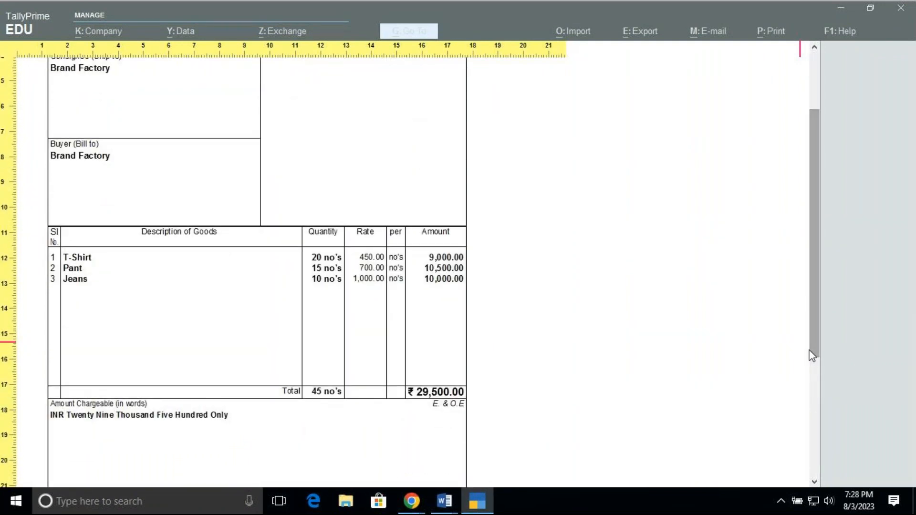
key(alt+z)
key(Escape)
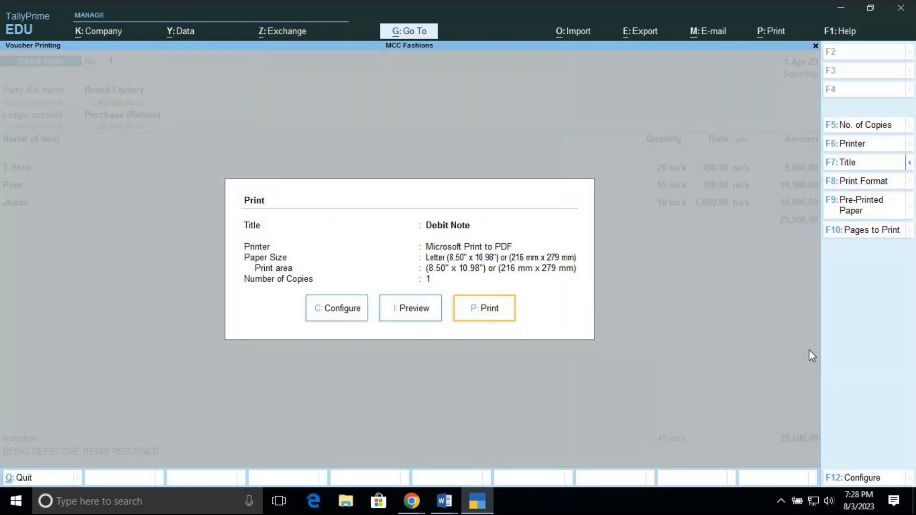
key(Escape)
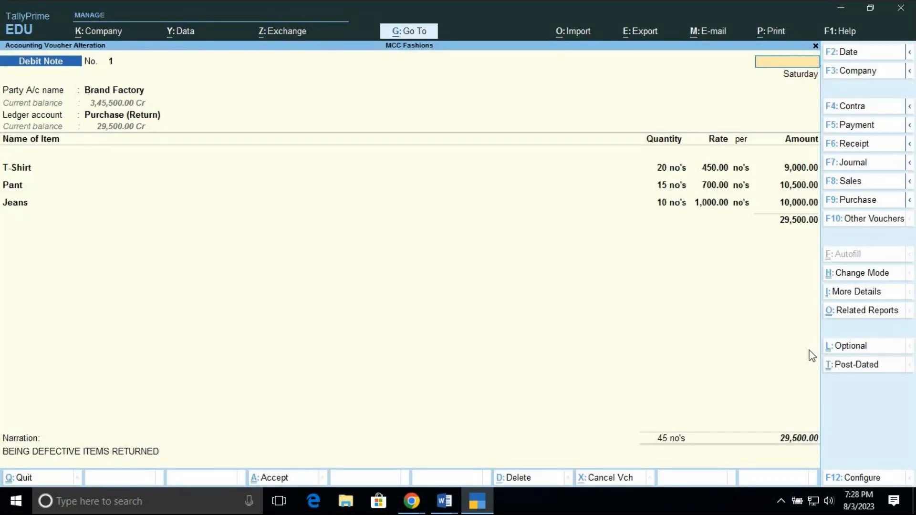
Quit the saved Debit Note and the blank new voucher to return to the Gateway of Tally
key(Escape)
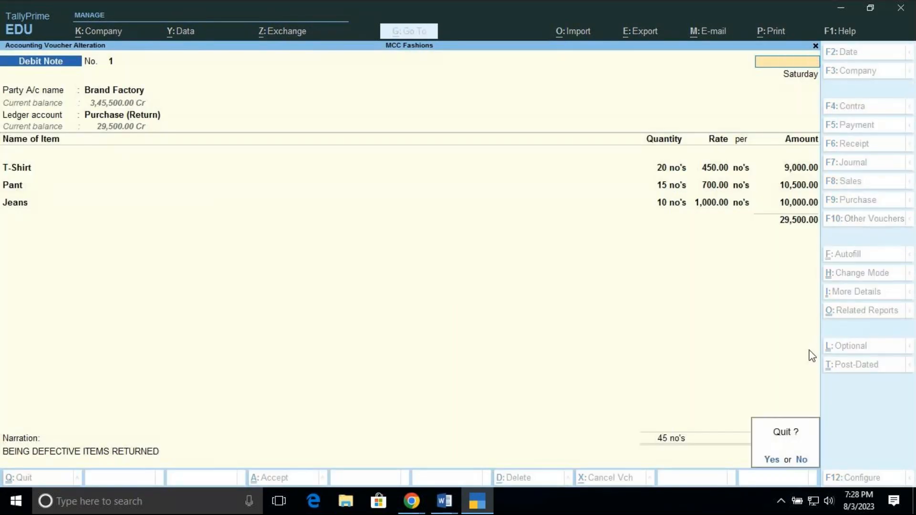
key(y)
key(Escape)
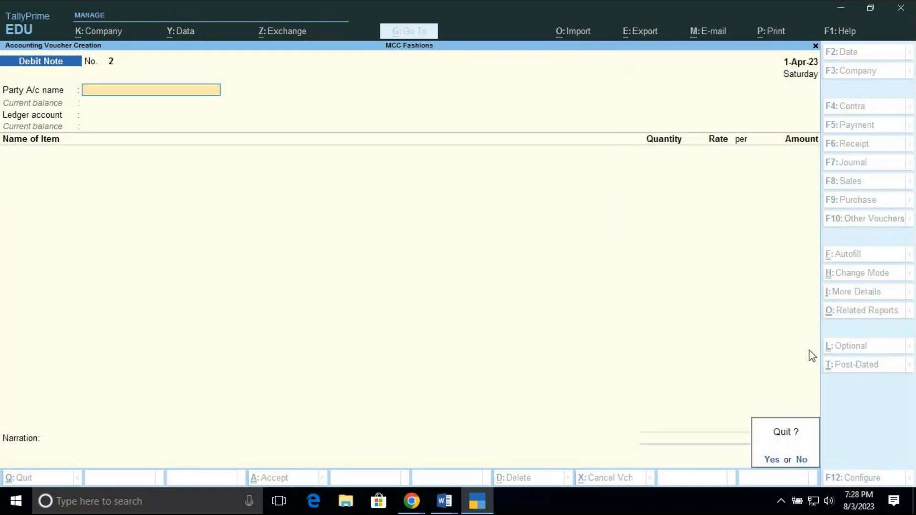
key(y)
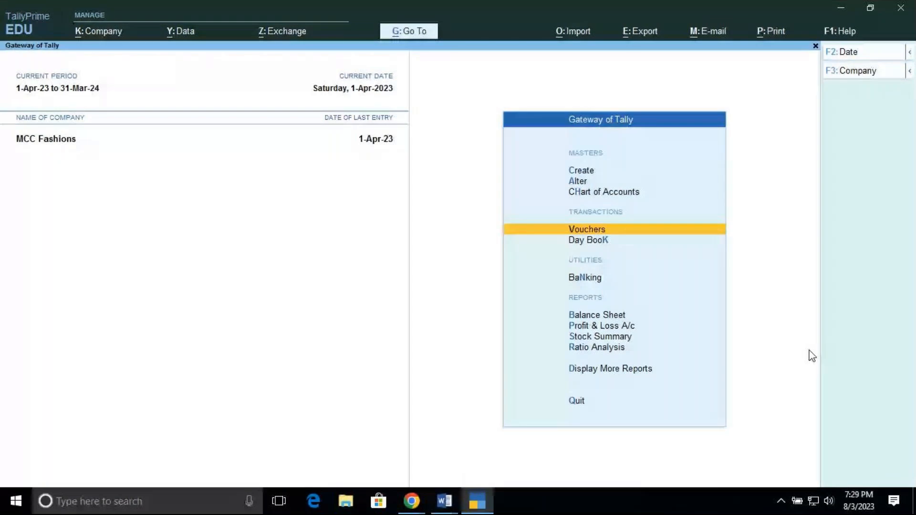
Start a new ledger master named S B I with no alias, going as far as its group selection
key(Up)
key(Up)
key(Up)
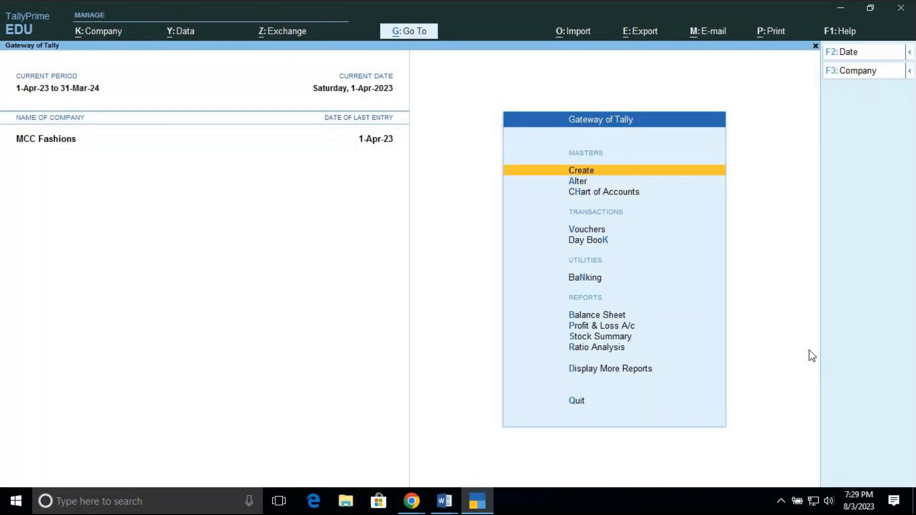
key(Return)
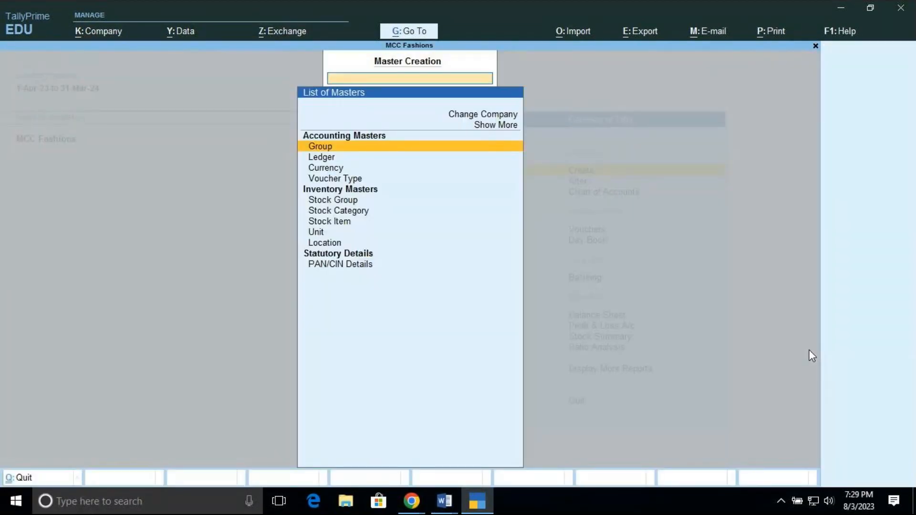
key(Down)
key(Return)
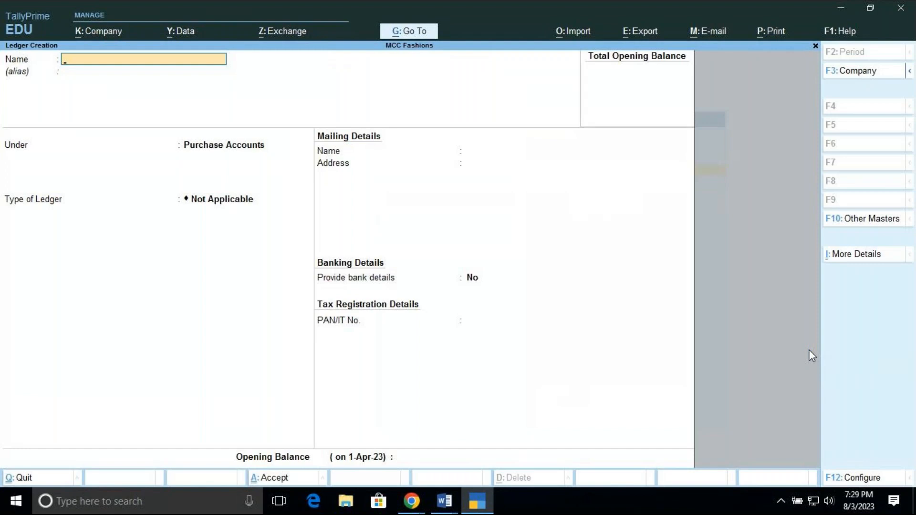
text(S B I)
key(Return)
key(Return)
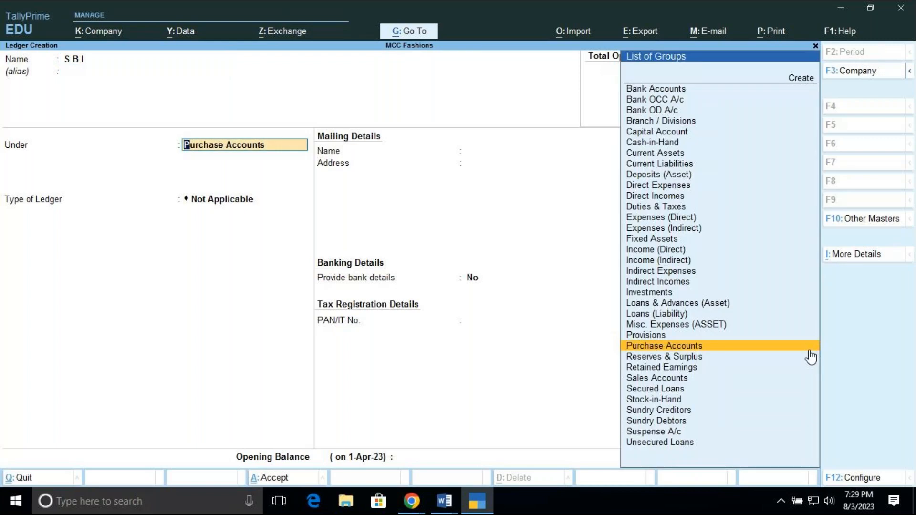
Group the S B I ledger under Bank Accounts, leaving the bank details blank and keeping the default cheque settings, state Karnataka and country India
key(Up)
key(Up)
key(Up)
key(Up)
key(Up)
key(Up)
key(Up)
key(Up)
key(Up)
key(Up)
key(Up)
key(Up)
key(Up)
key(Up)
key(Up)
key(Up)
key(Up)
key(Up)
key(Up)
key(Up)
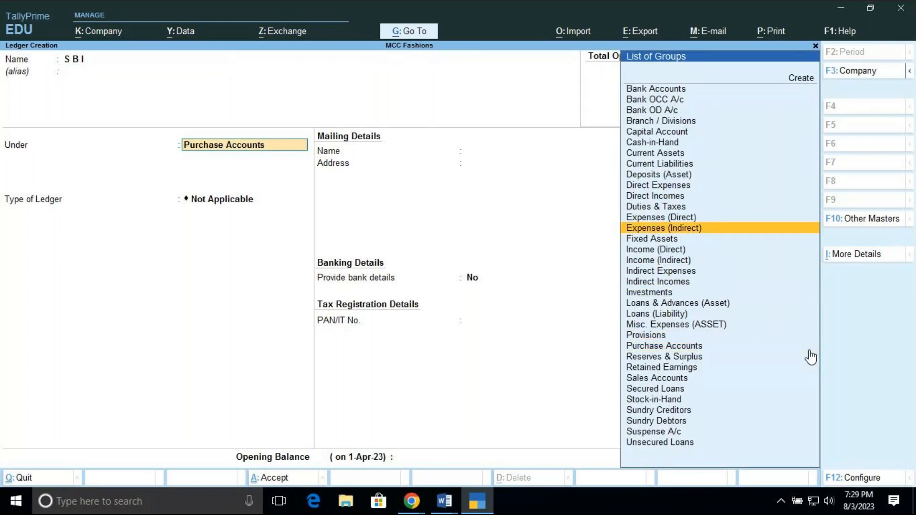
key(Up)
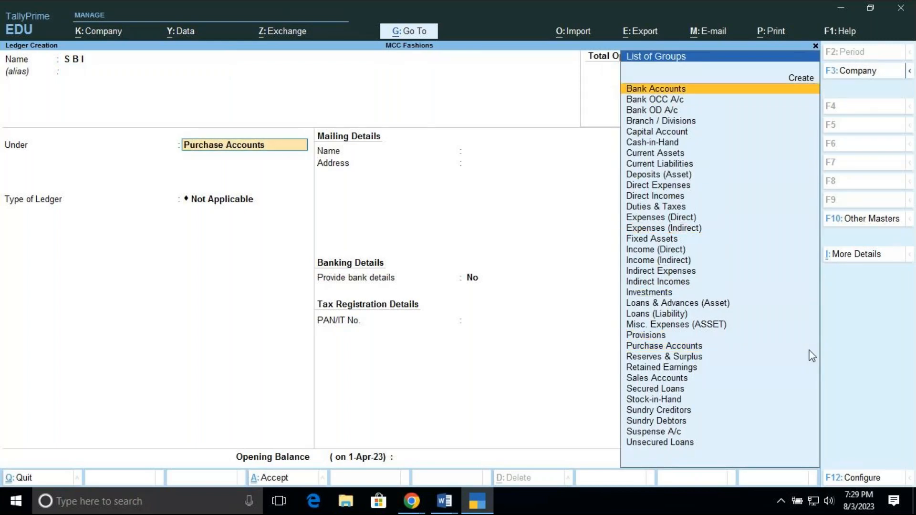
key(Return)
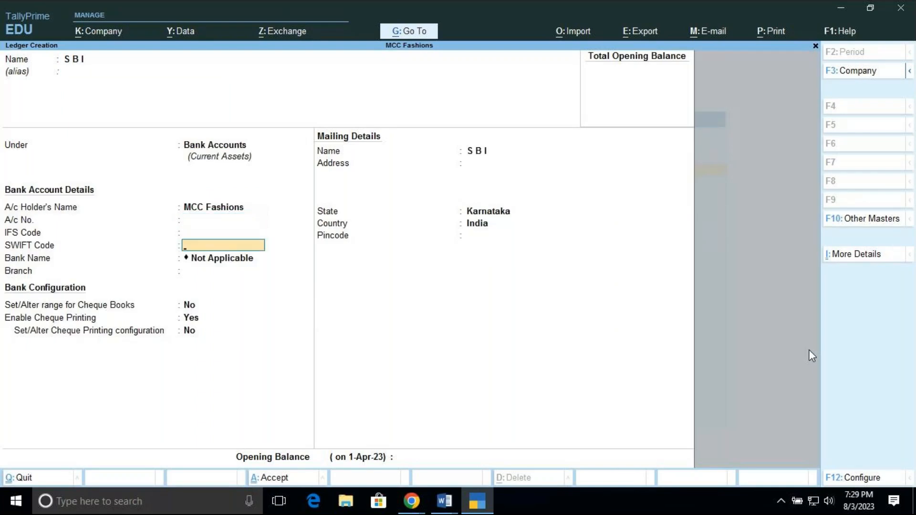
key(Return)
key(Return)
key(Return)
key(Return)
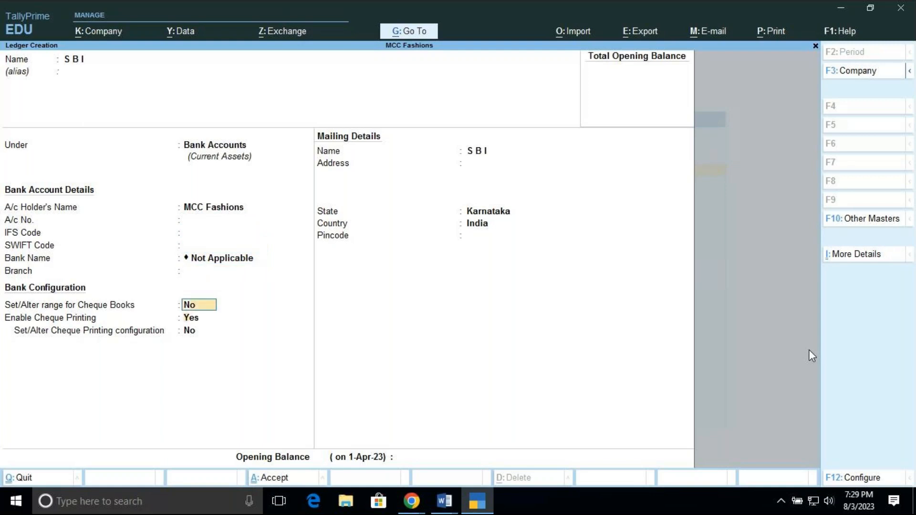
key(Return)
key(Return)
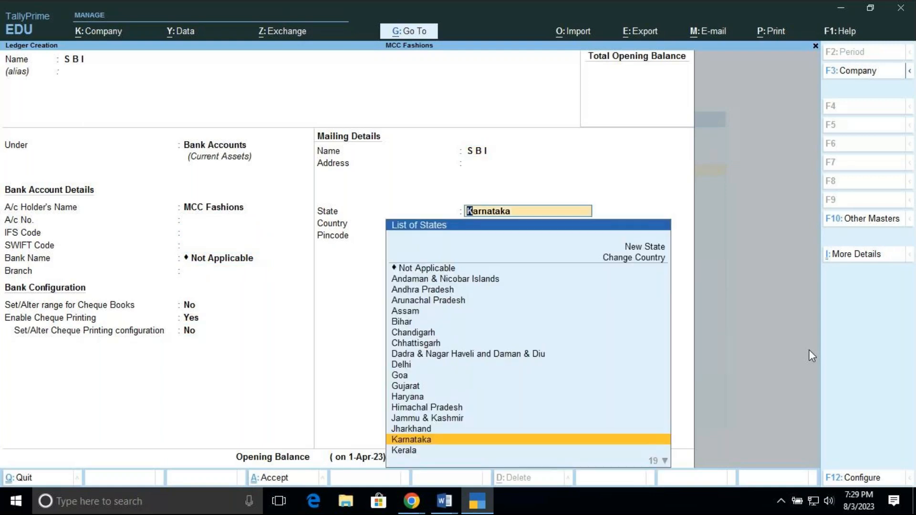
key(Return)
Set the S B I ledger's opening balance to 40,00,000 Dr and save the ledger
key(Return)
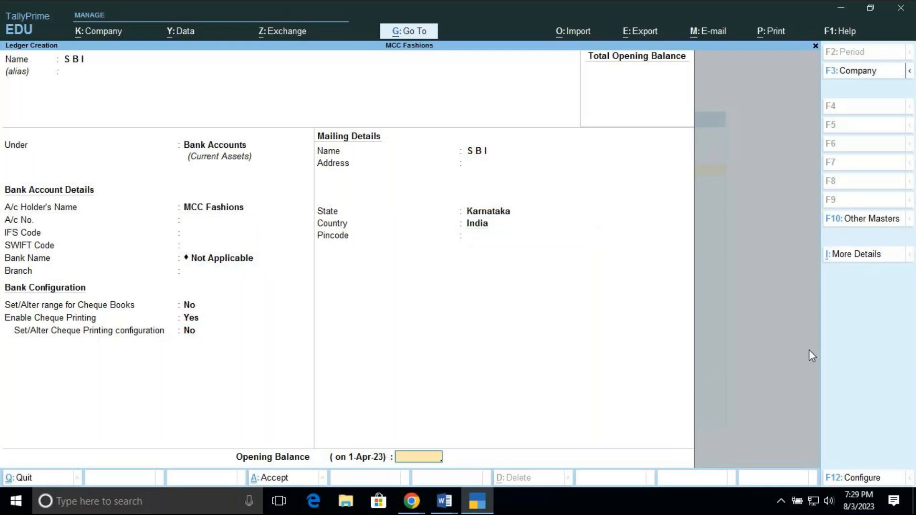
text(400000)
key(Return)
key(BackSpace)
key(BackSpace)
text(40,00,000)
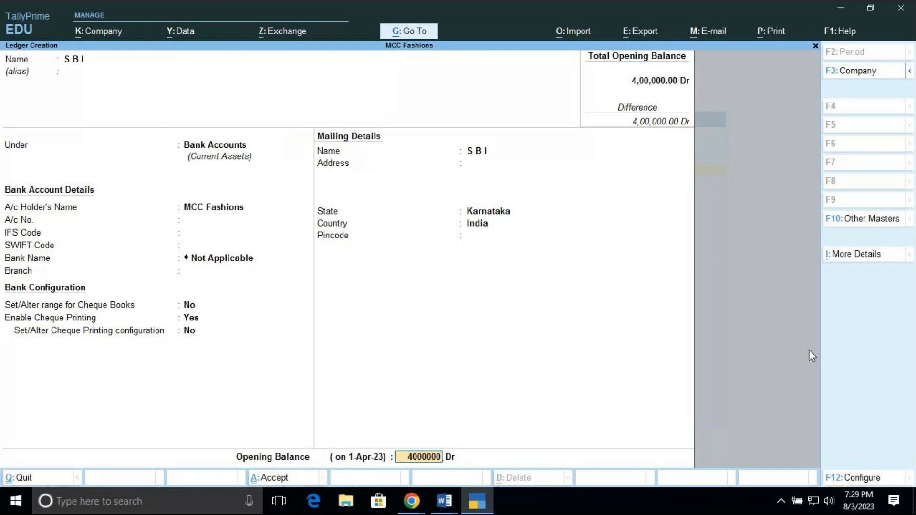
key(Return)
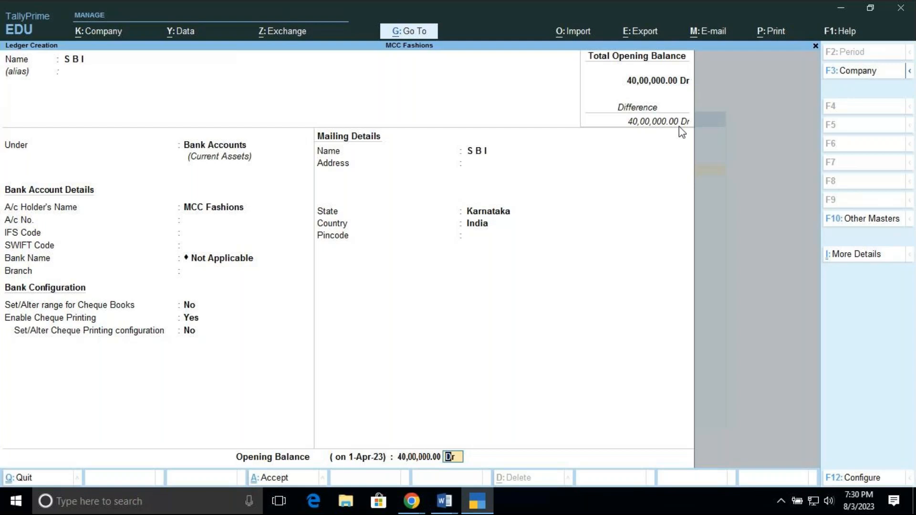
key(Return)
key(Return)
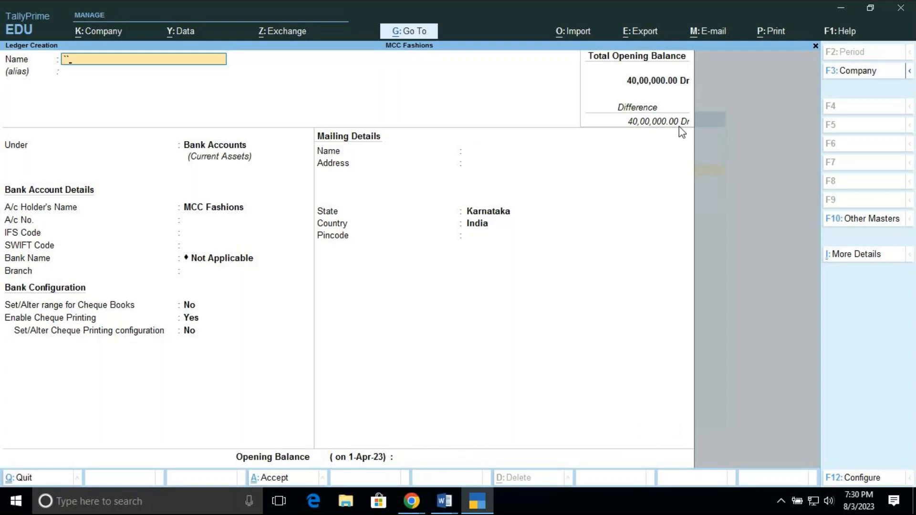
Leave the blank new ledger form and open the S B I ledger master for alteration
key(Escape)
key(Escape)
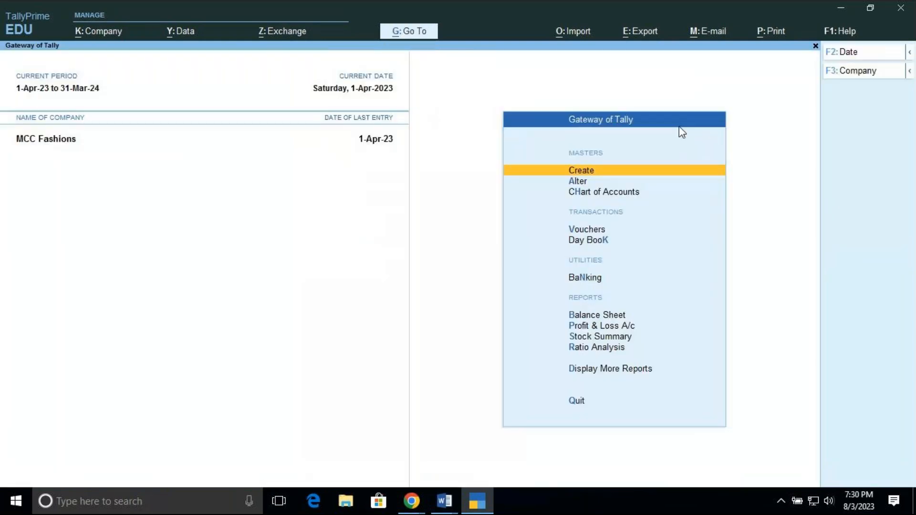
key(Down)
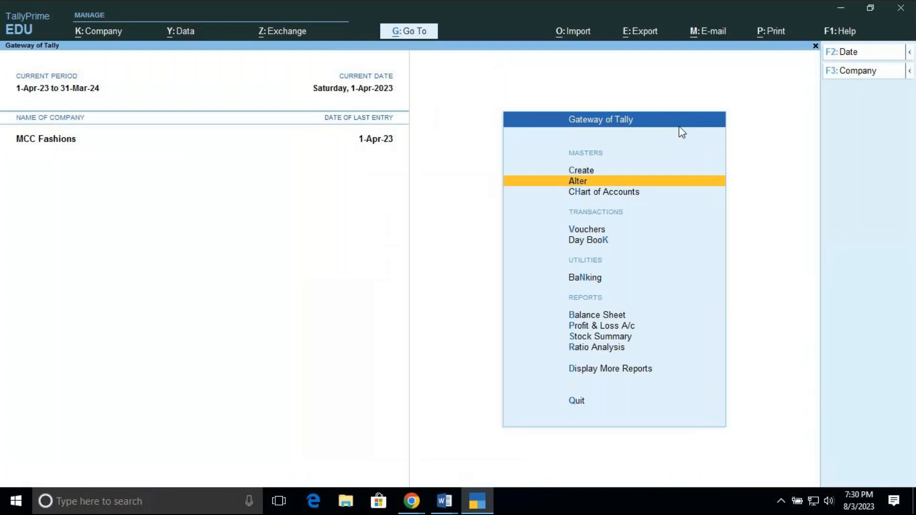
key(Return)
key(Down)
key(Return)
key(Down)
key(Down)
key(Down)
key(Down)
key(Down)
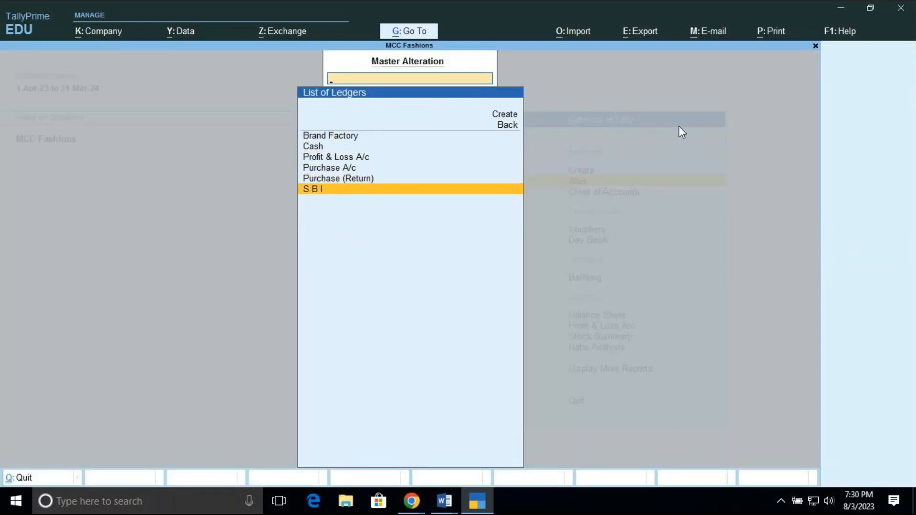
key(Return)
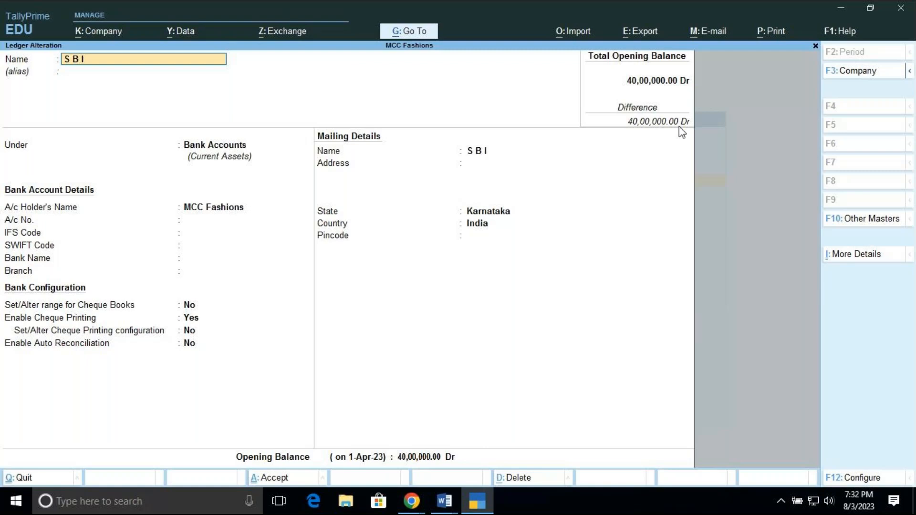
Leave the S B I ledger alteration and return to the Gateway of Tally
key(BackSpace)
key(Escape)
key(Escape)
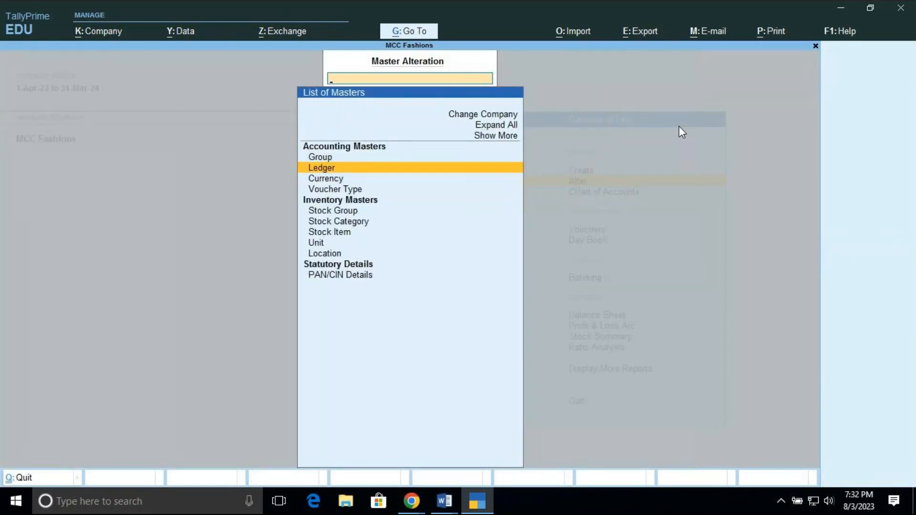
key(Escape)
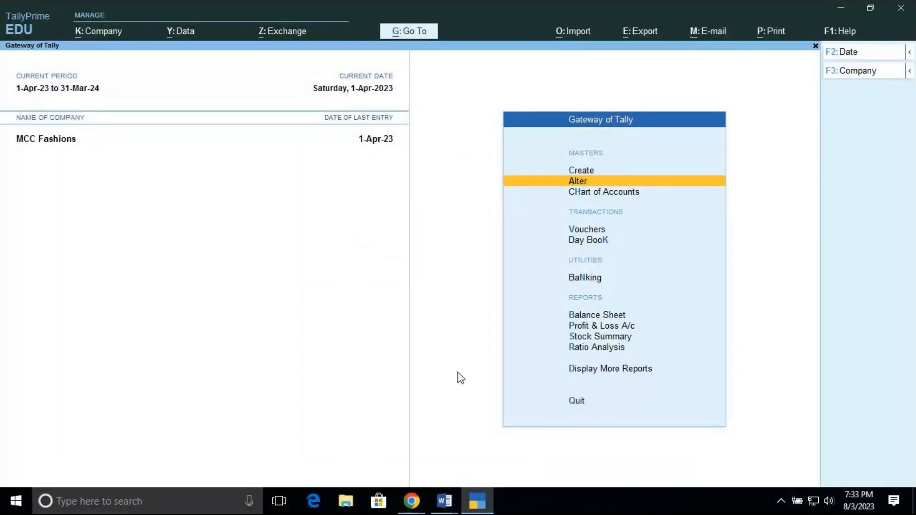
click(412, 502)
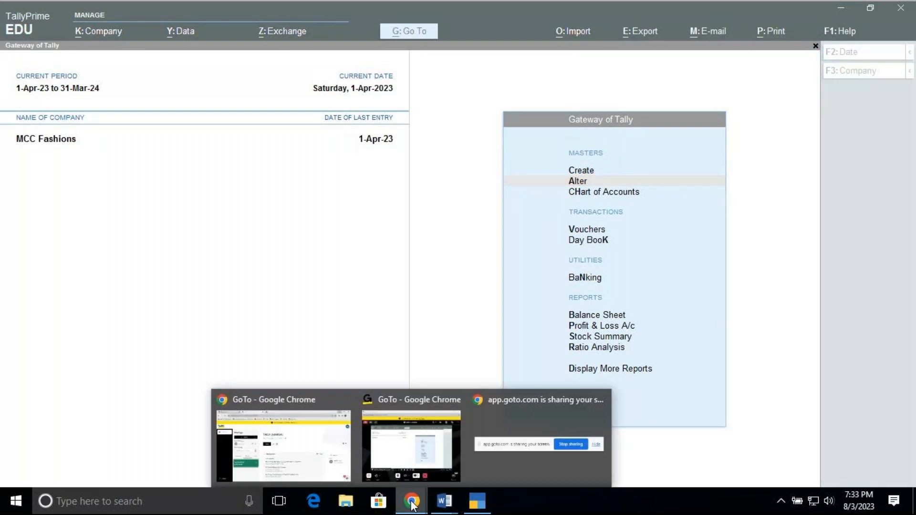
mouse_move(405, 453)
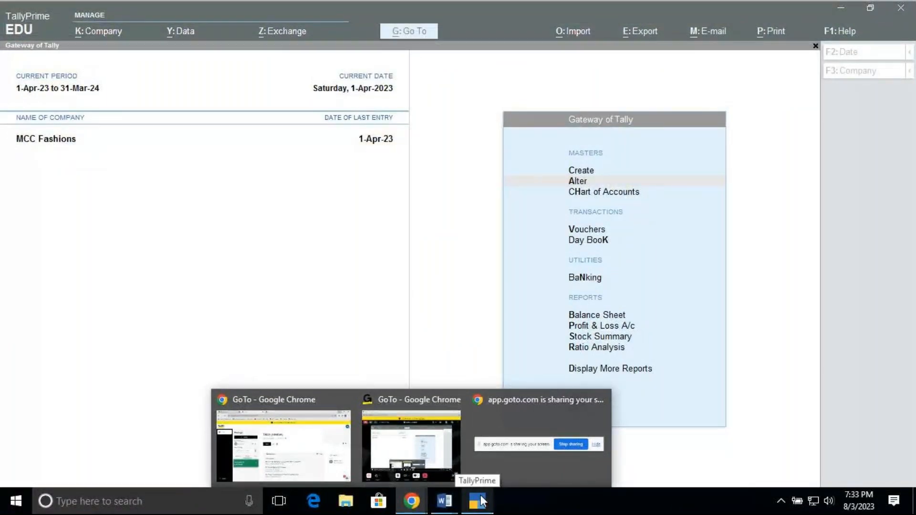
click(482, 500)
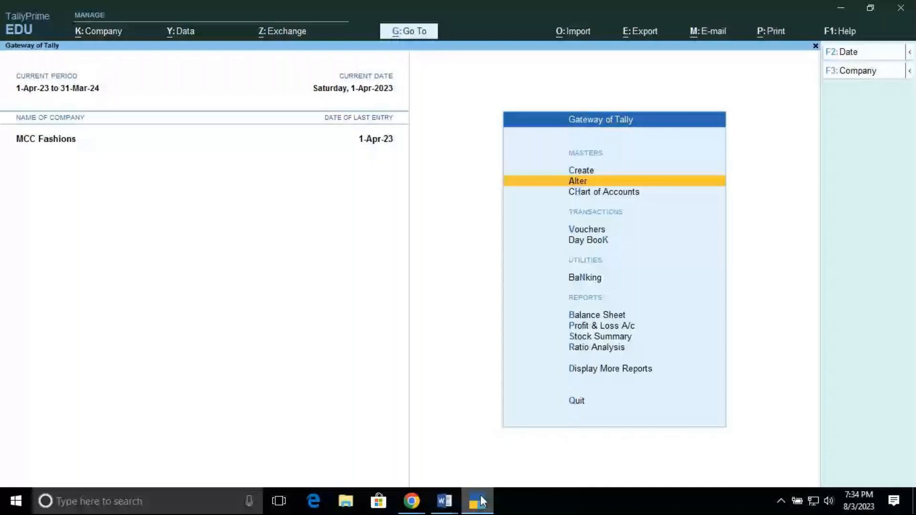
click(478, 502)
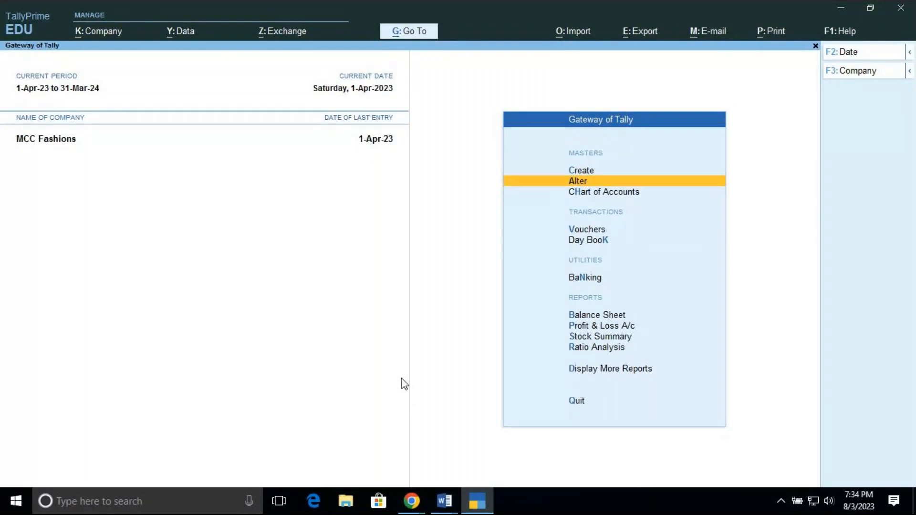
View the Bills Payable report to check the pending supplier bills, then return to the Gateway of Tally
click(410, 30)
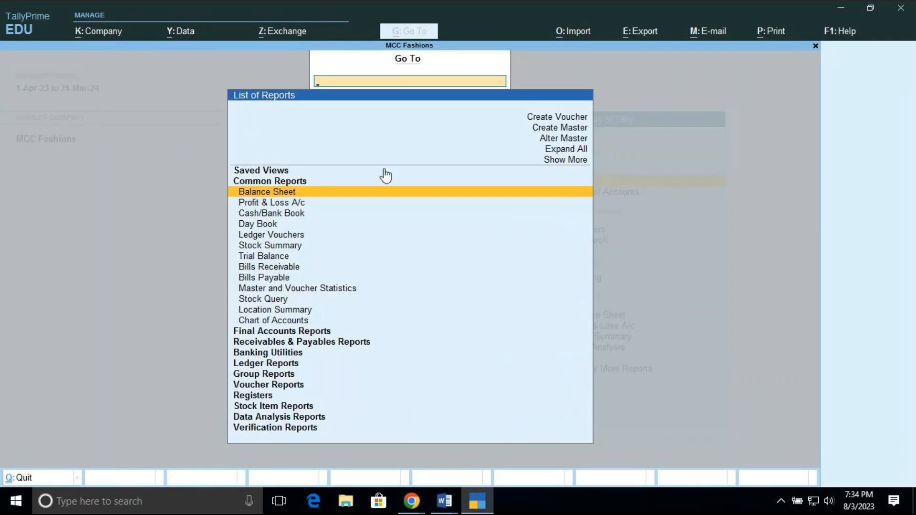
click(273, 279)
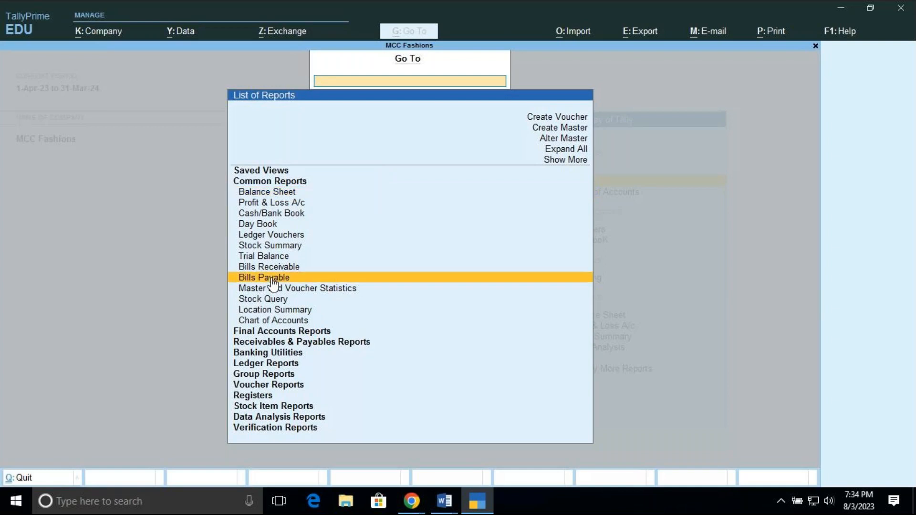
click(273, 282)
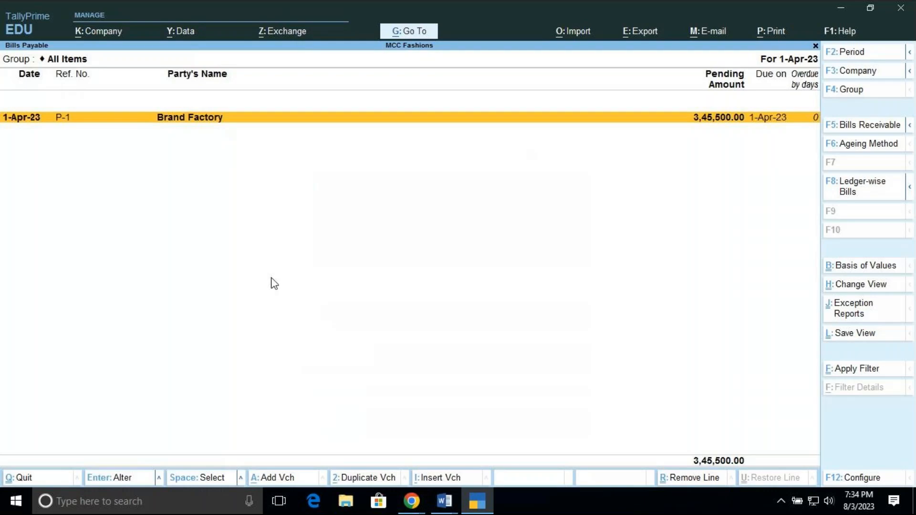
key(Escape)
key(Escape)
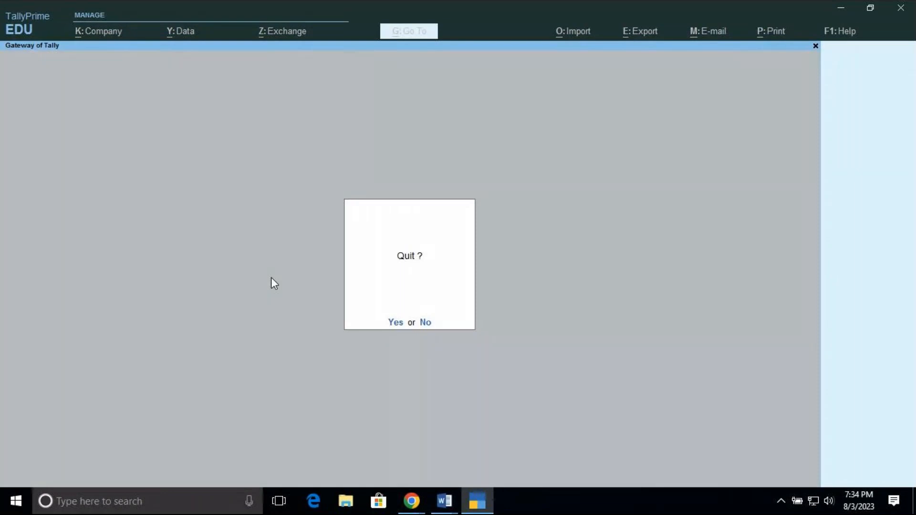
key(Escape)
Start a new Payment voucher and set its date to 1-May-2023
key(Down)
key(Down)
key(Down)
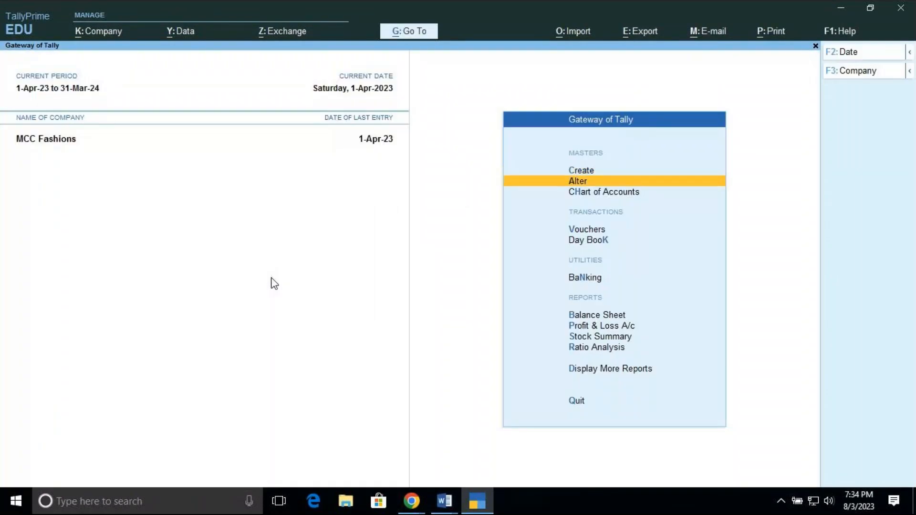
key(Return)
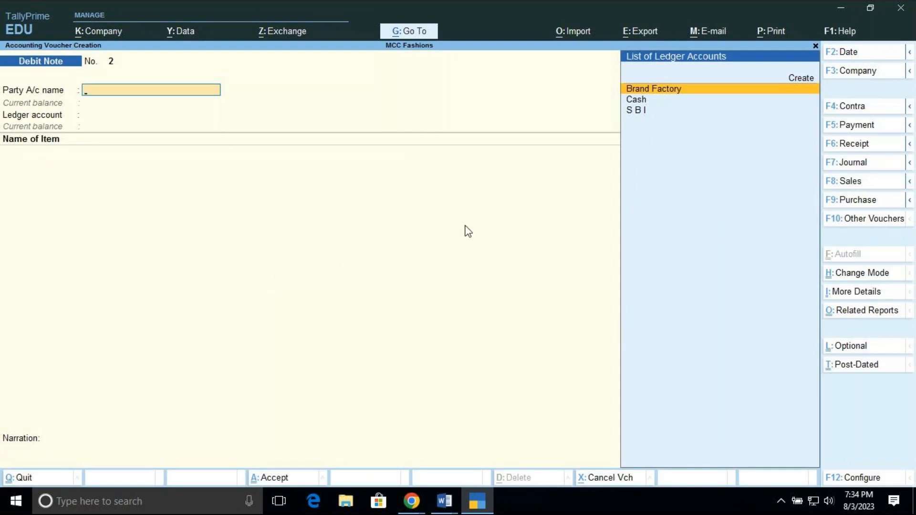
click(841, 127)
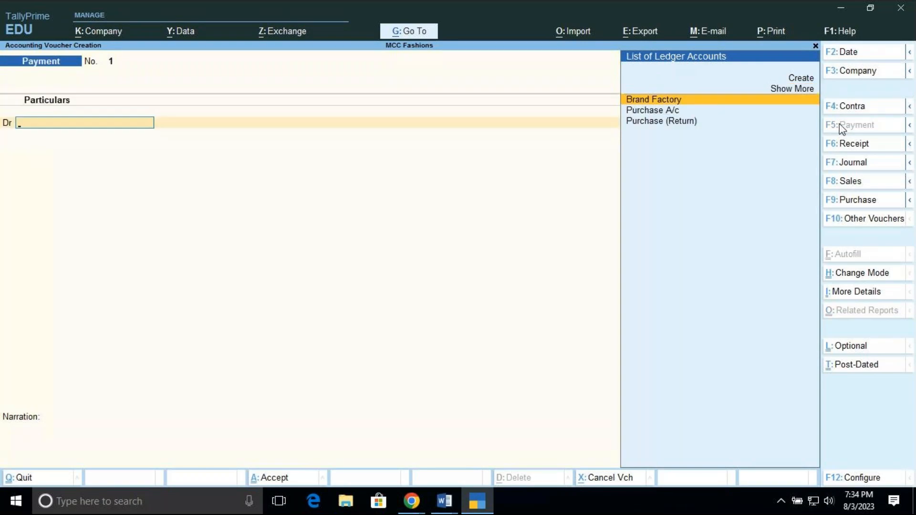
key(XF86MonBrightnessDown)
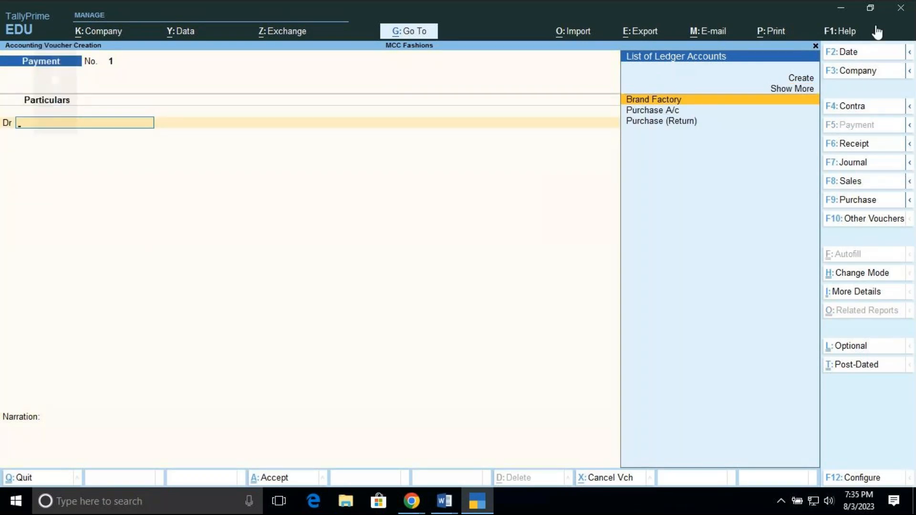
click(854, 53)
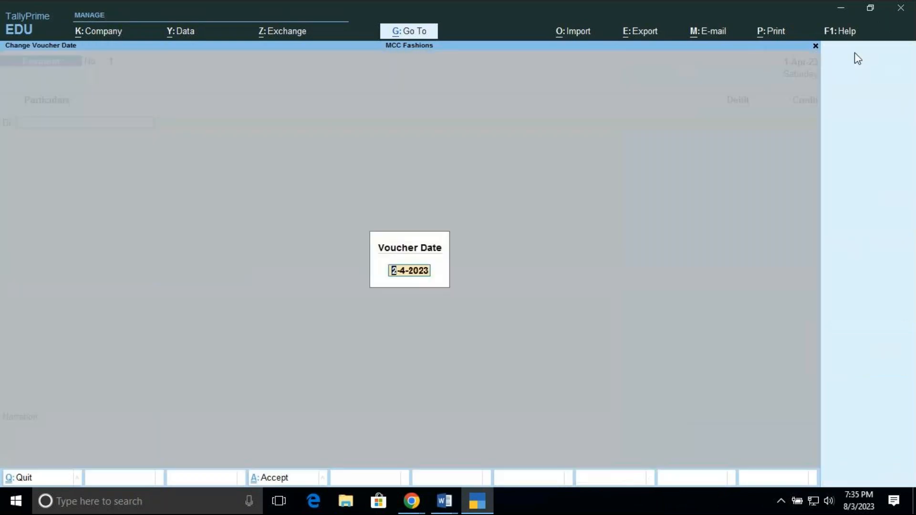
text(1.5)
key(Return)
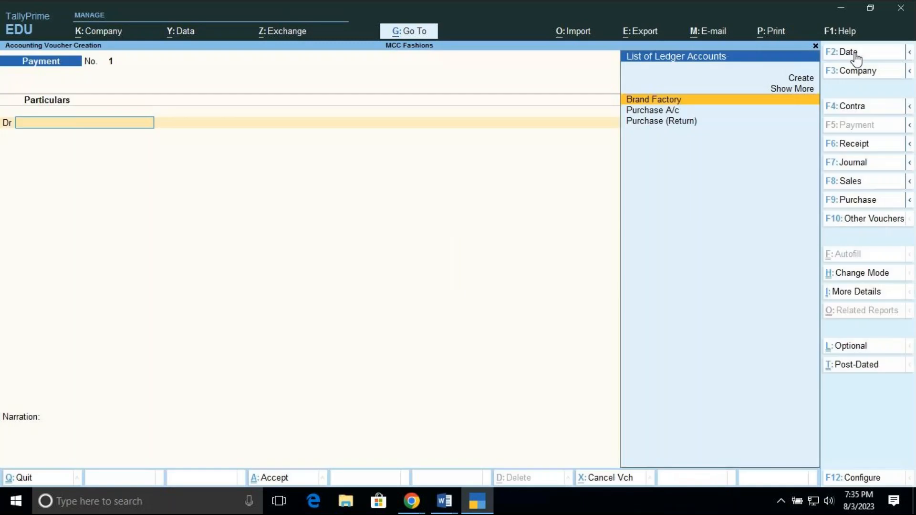
key(Return)
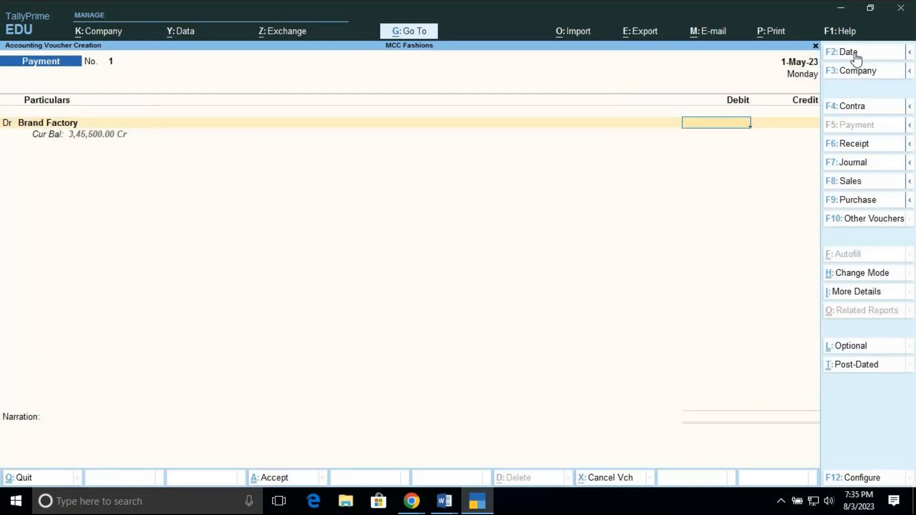
text(34)
text(555)
key(Return)
key(Escape)
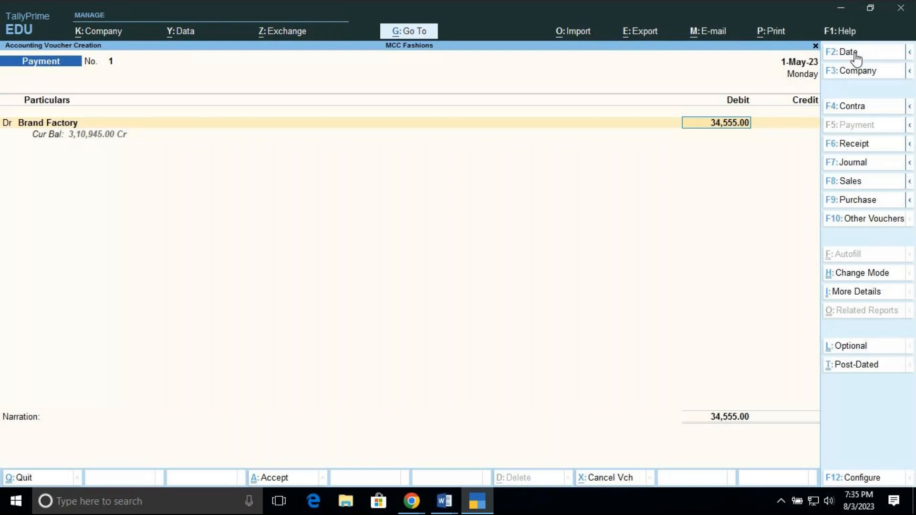
key(Escape)
text(3)
key(Escape)
key(Escape)
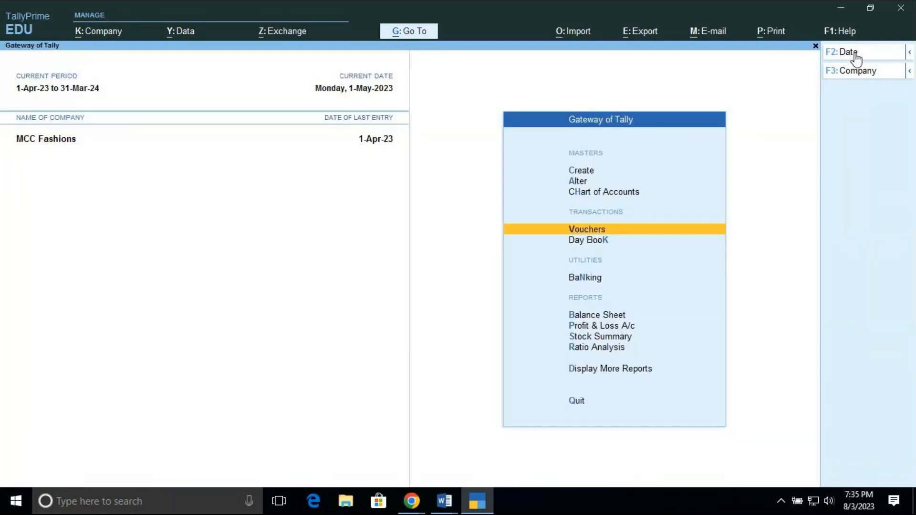
Reopen voucher entry for a Payment voucher and debit Brand Factory with 3,45,500
key(Return)
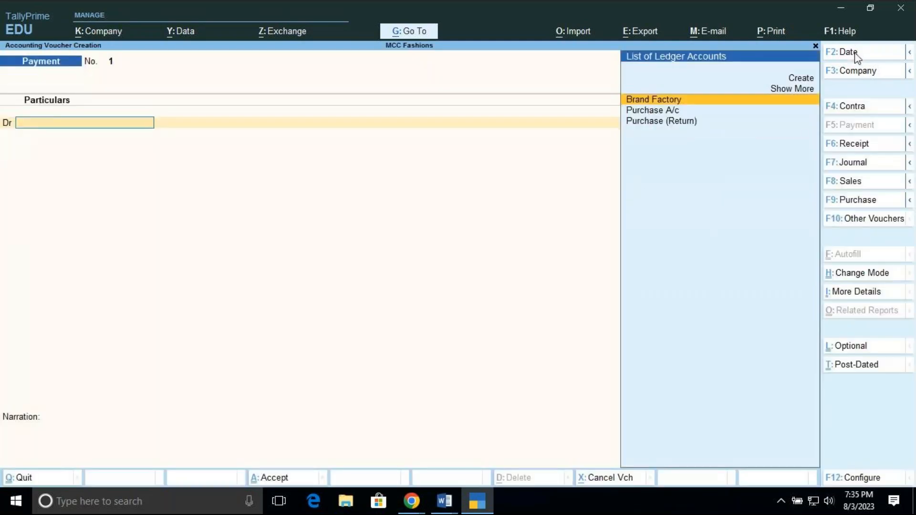
key(Return)
text(34)
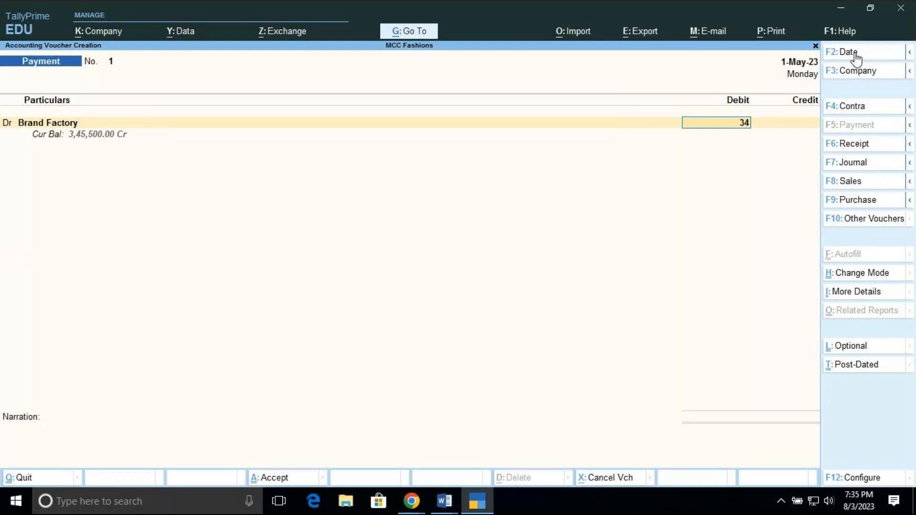
text(5500)
key(Return)
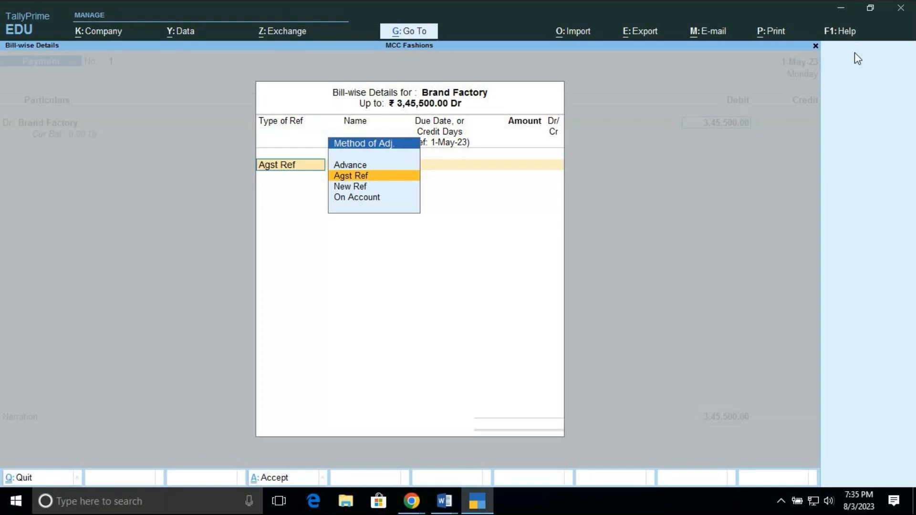
Allocate Brand Factory's full 3,45,500 Dr as Agst Ref against the pending bill P-1
key(Return)
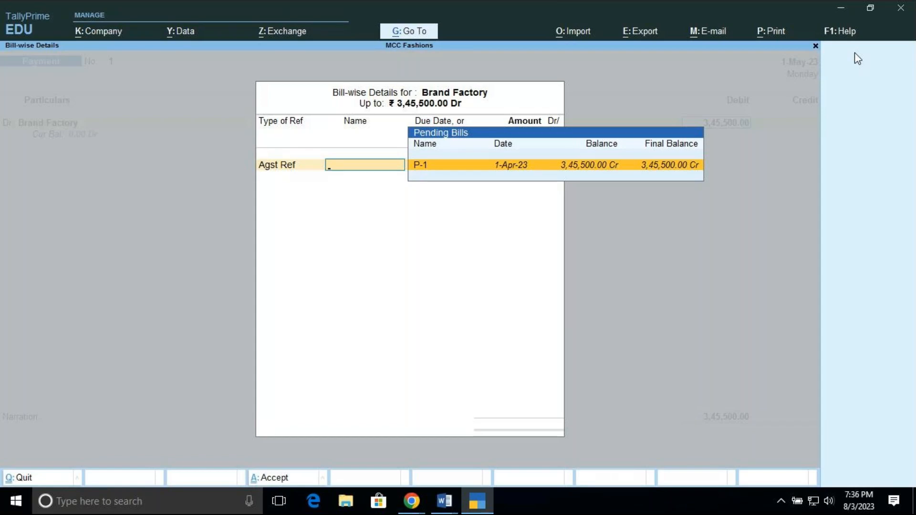
key(Return)
key(Return)
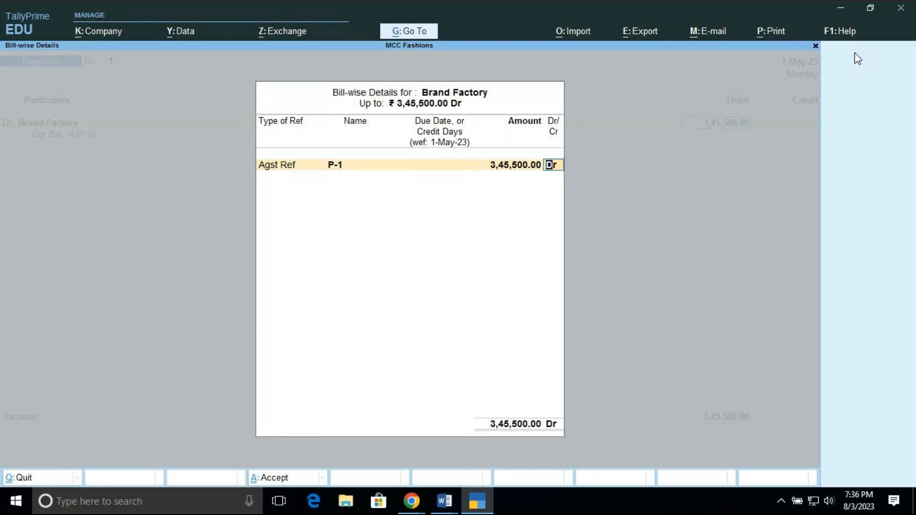
key(Return)
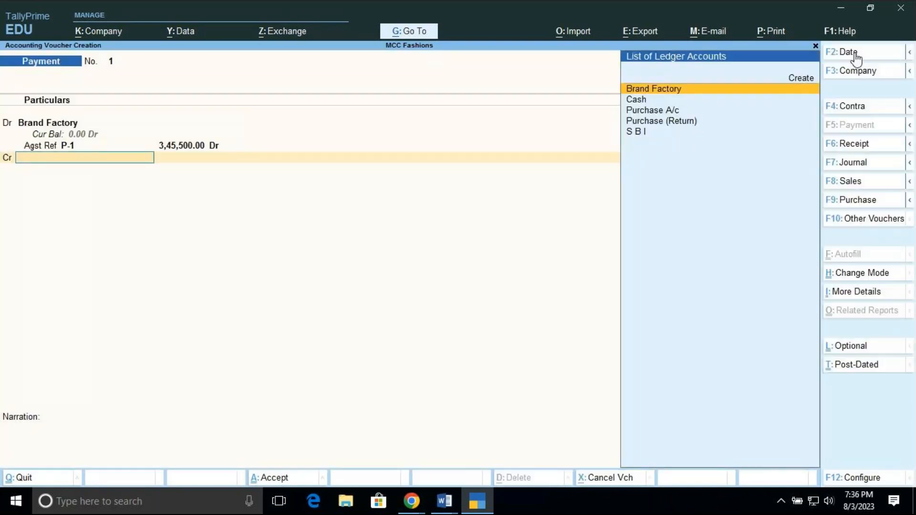
Credit the S B I bank ledger with 3,45,500 in the Payment voucher
key(Down)
key(Down)
key(Down)
key(Down)
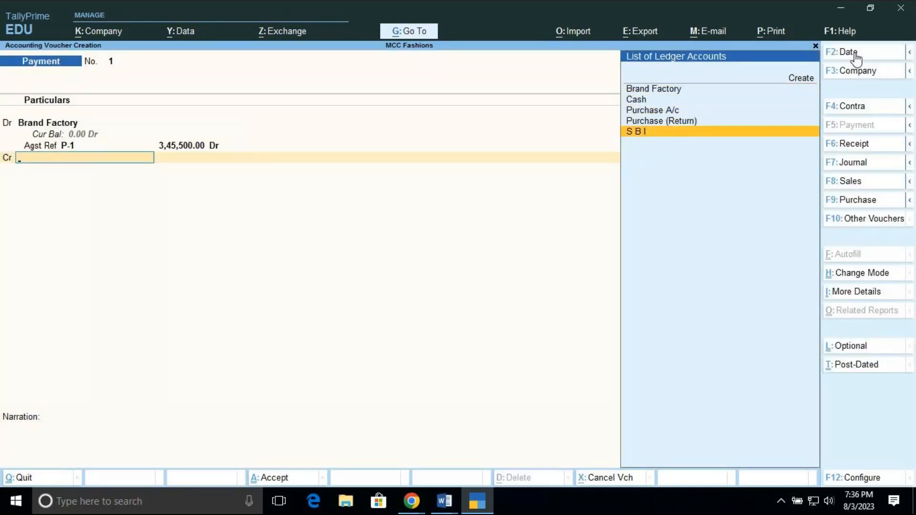
key(Return)
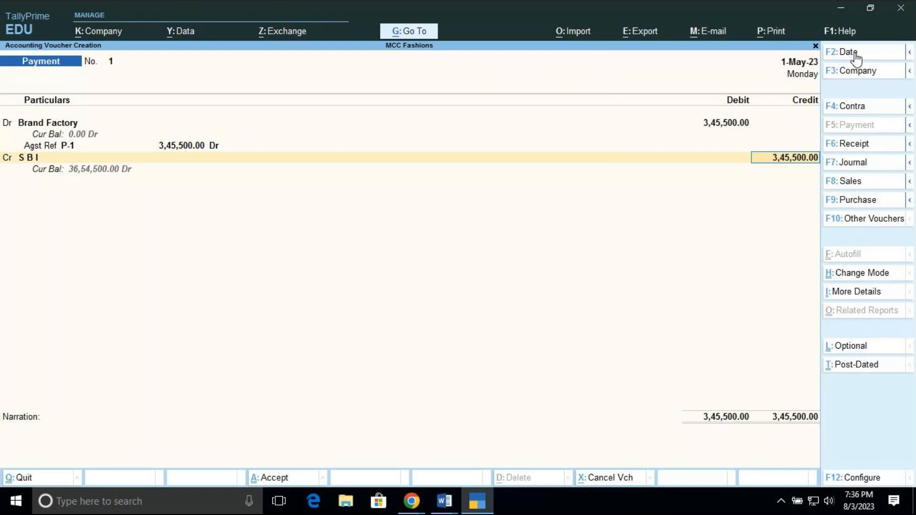
key(Return)
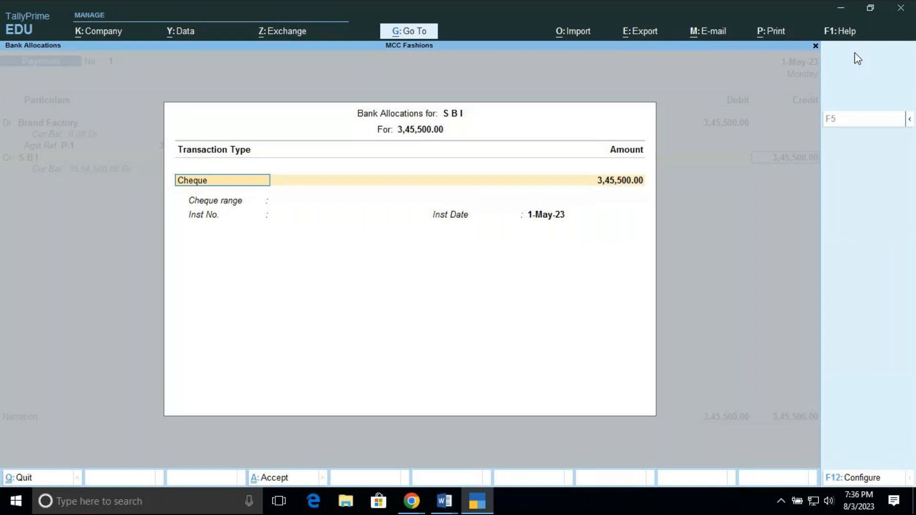
Set the S B I bank allocation to e-Fund Transfer, keeping bank name Not Applicable, instrument date 1-May-23 and the other details blank
key(BackSpace)
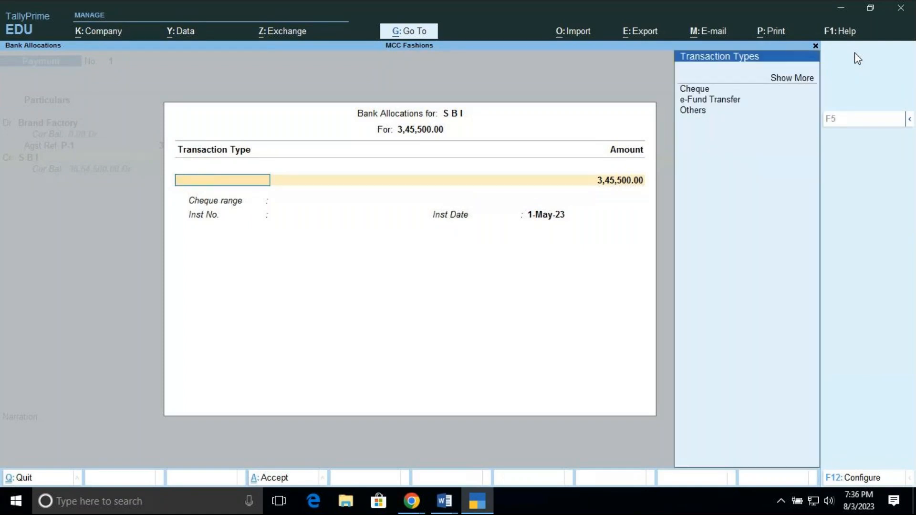
key(Down)
key(Down)
key(Down)
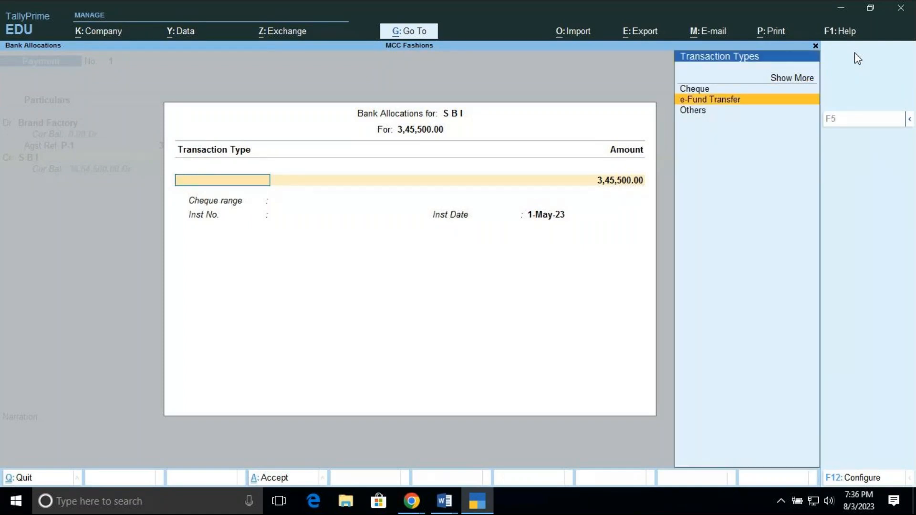
key(Return)
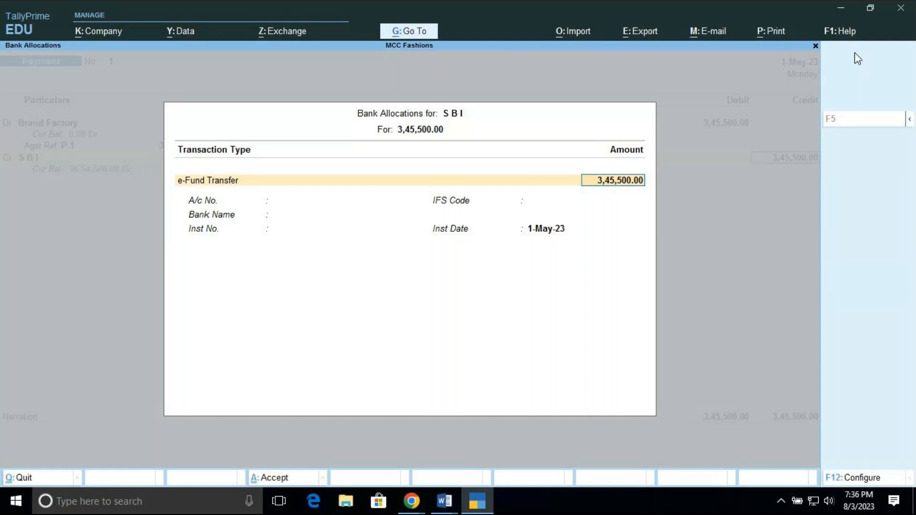
key(Return)
key(Return)
key(Return)
key(Return)
key(Return)
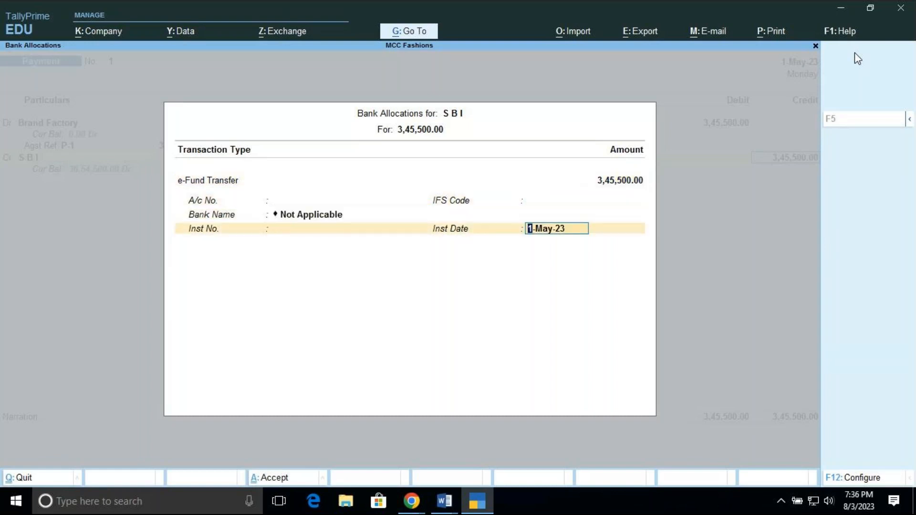
key(Return)
Enter the narration BEING FULL AMOUNT SETTLED and save the Payment voucher
text(B)
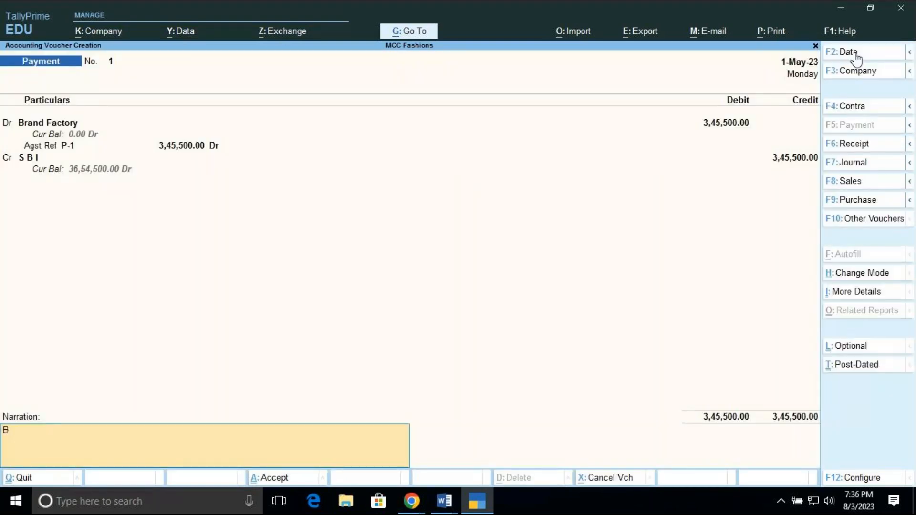
text(EING FULL AMOUNT SE)
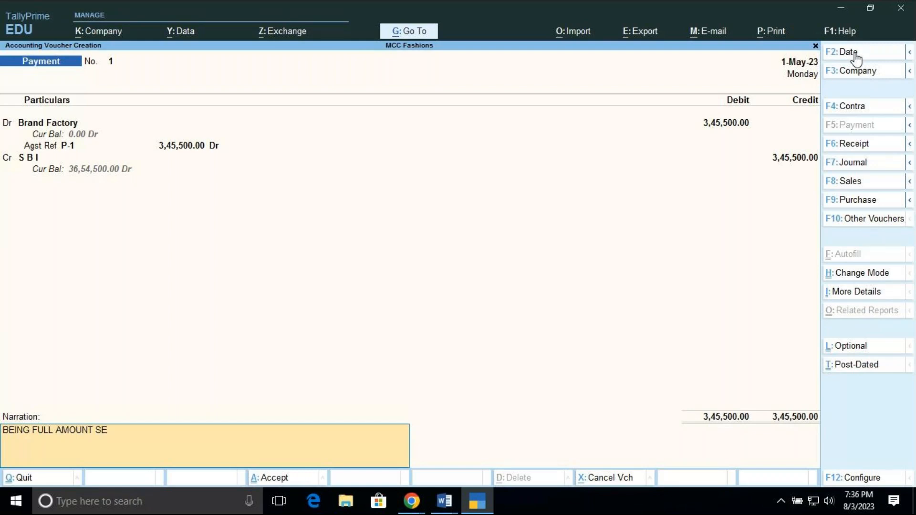
text(TTLED)
key(Return)
key(Return)
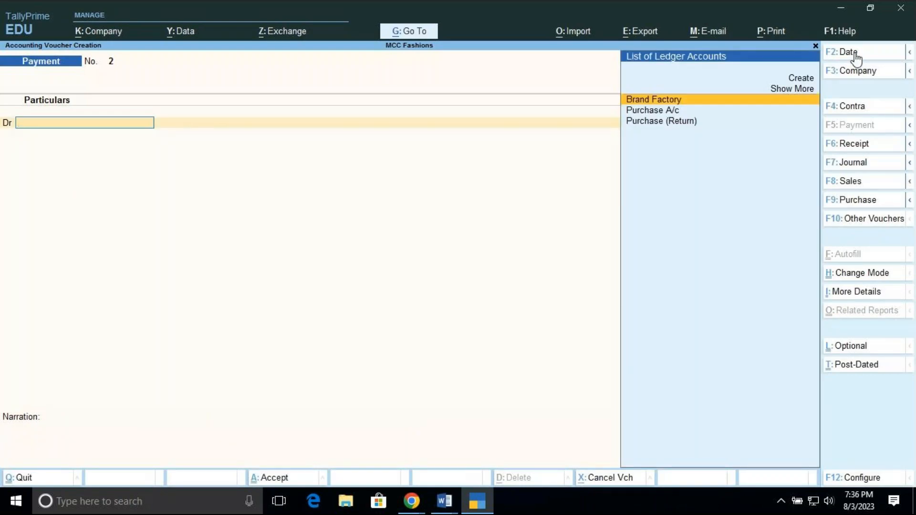
Review the saved Payment voucher for Brand Factory, leave voucher entry and return to the Gateway of Tally
key(Page_Up)
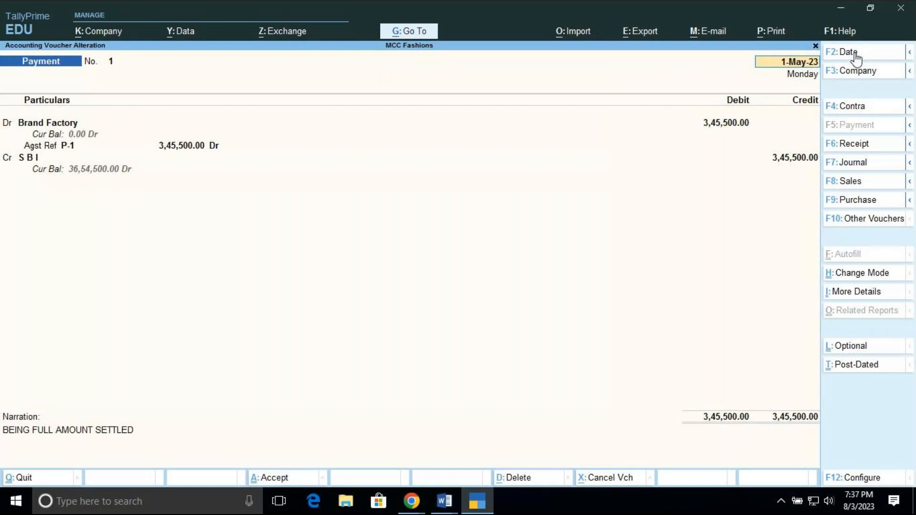
key(Escape)
key(y)
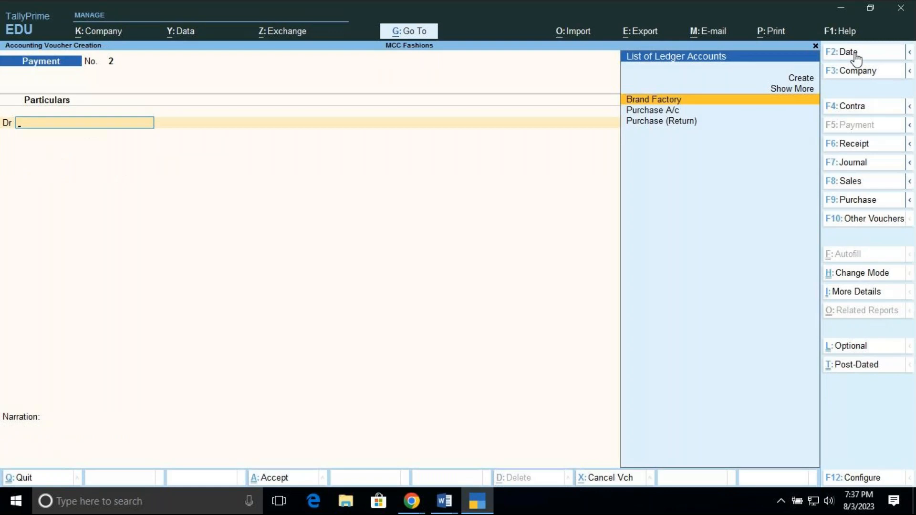
key(Escape)
key(y)
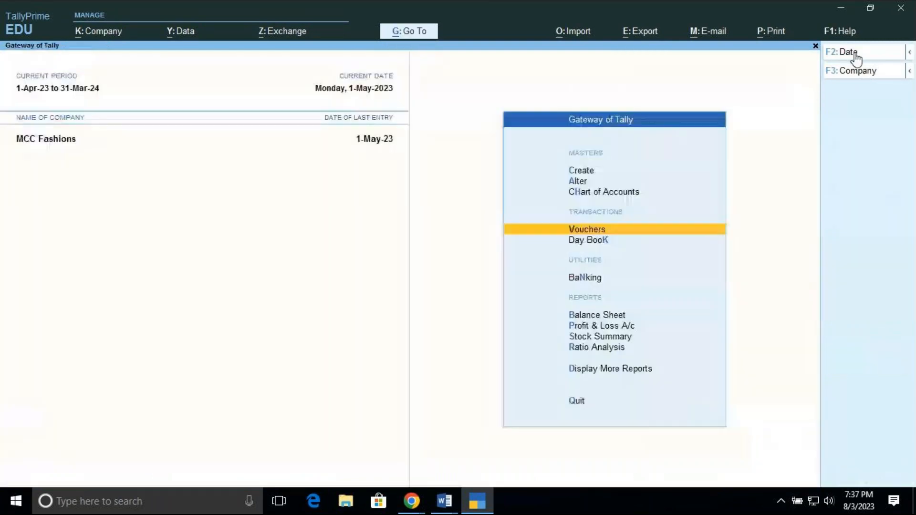
Display the ledger vouchers of Brand Factory from the account books
key(Down)
key(Down)
key(Down)
key(Down)
key(Down)
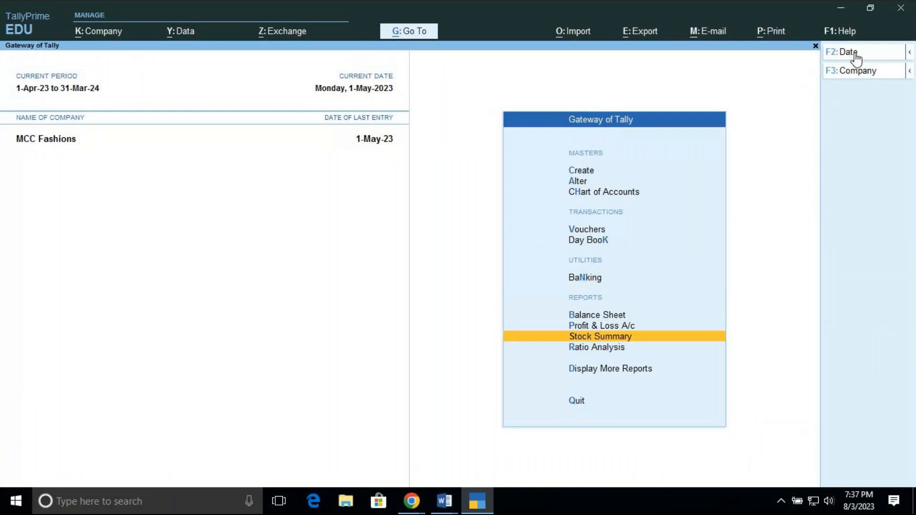
key(Down)
key(Down)
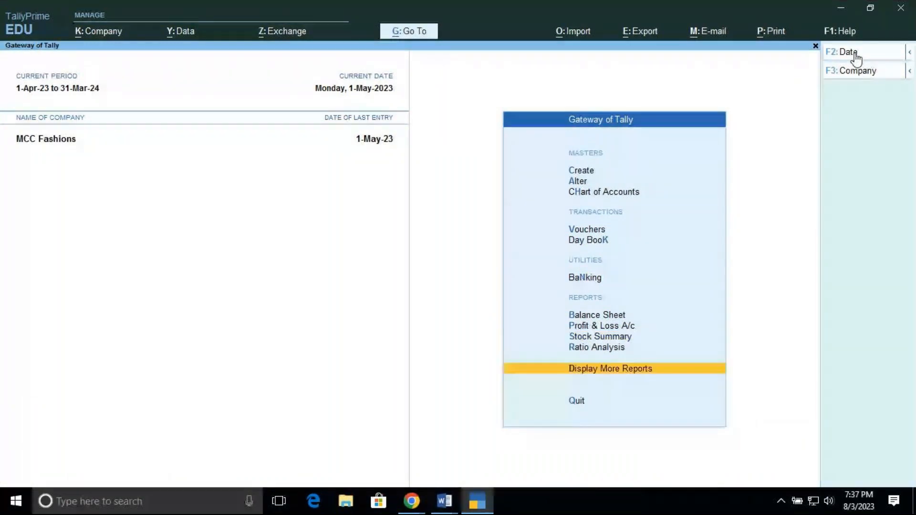
key(Return)
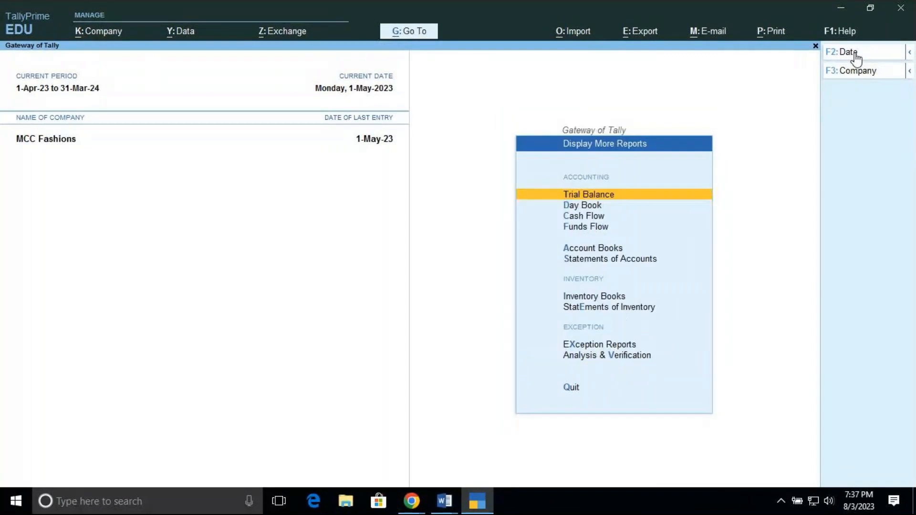
key(Down)
key(Down)
key(Down)
key(Down)
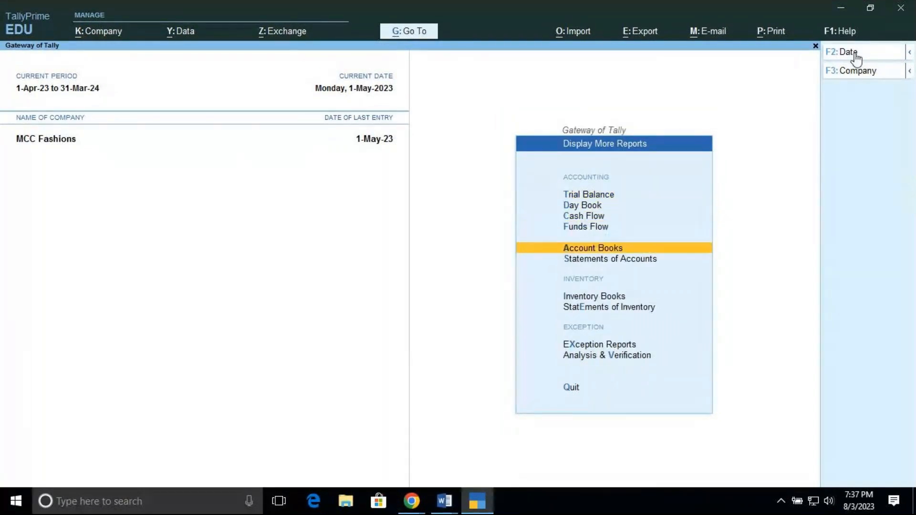
key(Return)
key(Down)
key(Return)
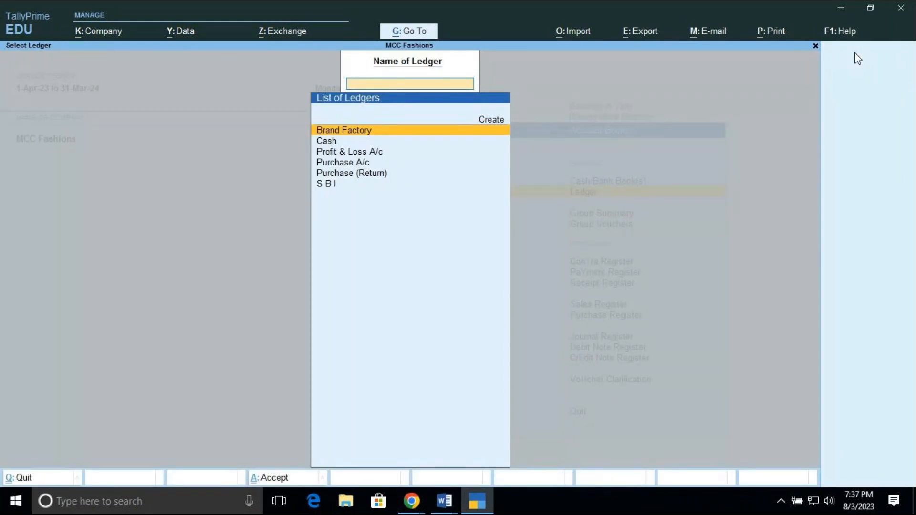
key(Return)
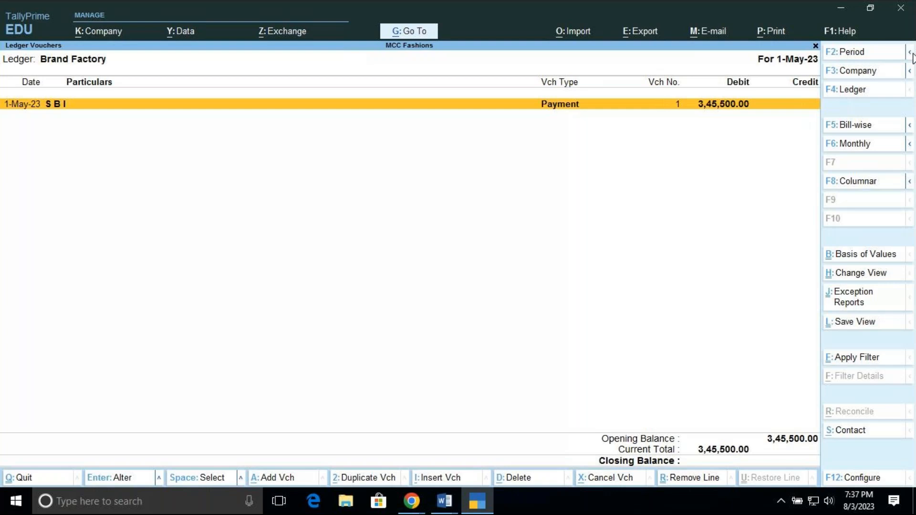
Change the Brand Factory ledger's period to 1-Apr-23 to 1-May-23 by blanking the From and To dates
click(885, 56)
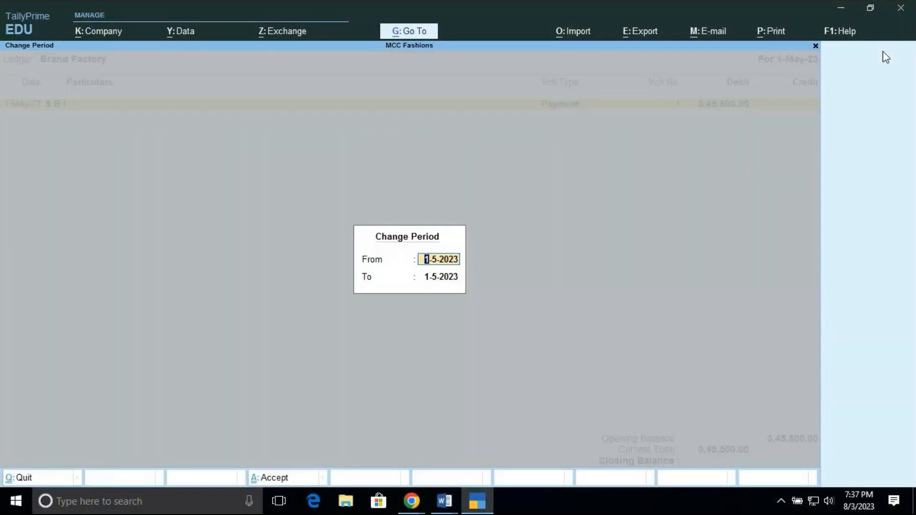
key(BackSpace)
key(Return)
key(BackSpace)
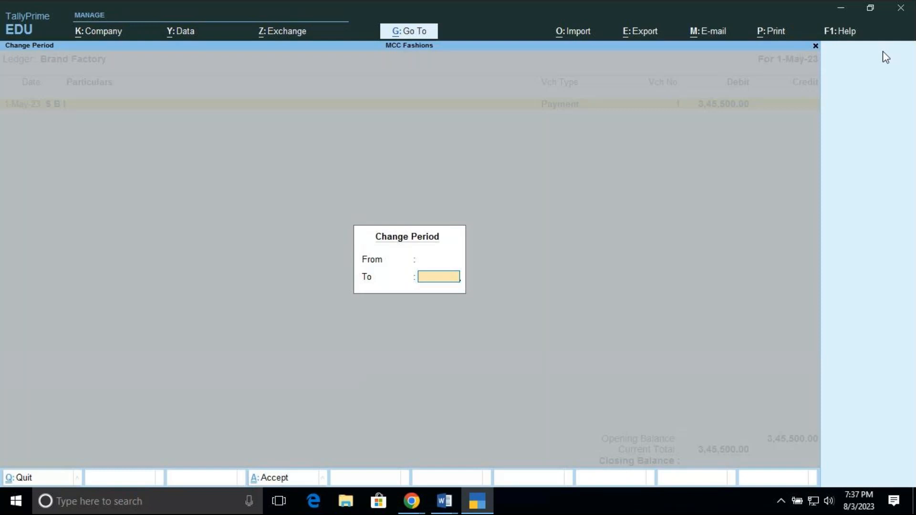
key(Return)
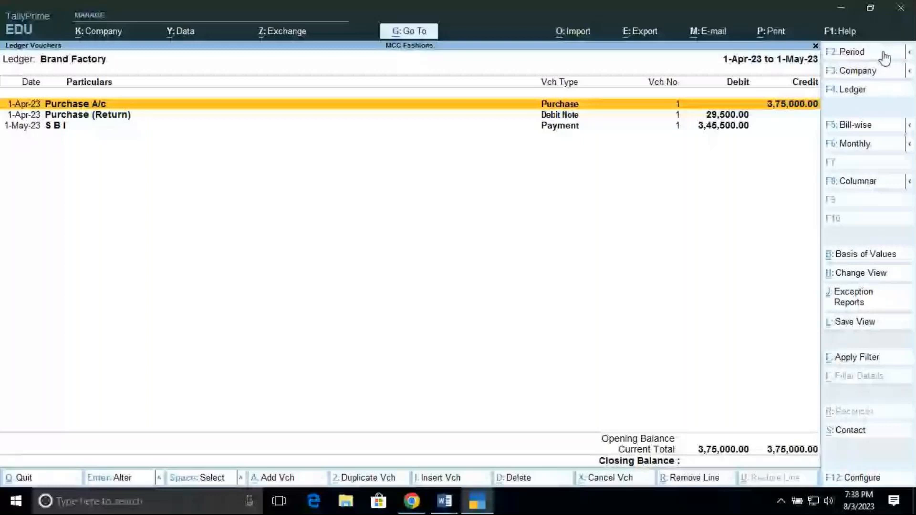
Close the Brand Factory ledger report and open the Day Book
key(Escape)
key(Escape)
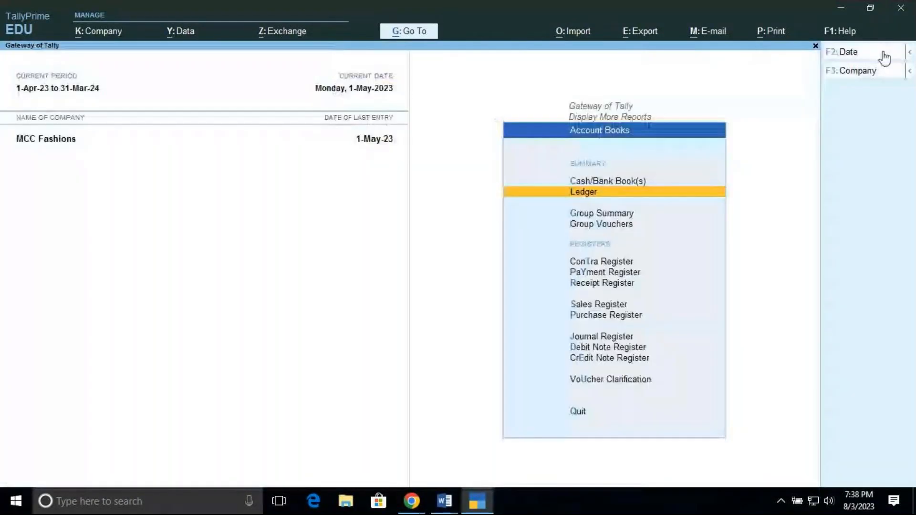
key(Escape)
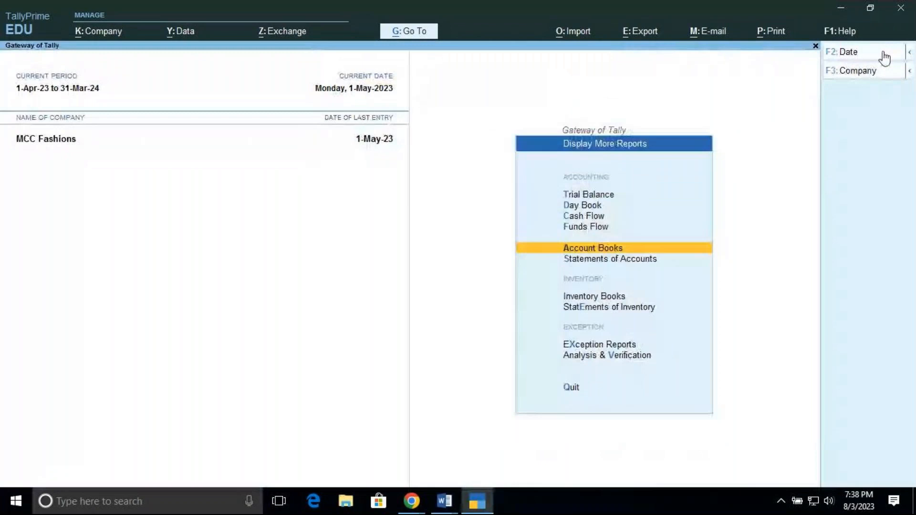
key(Escape)
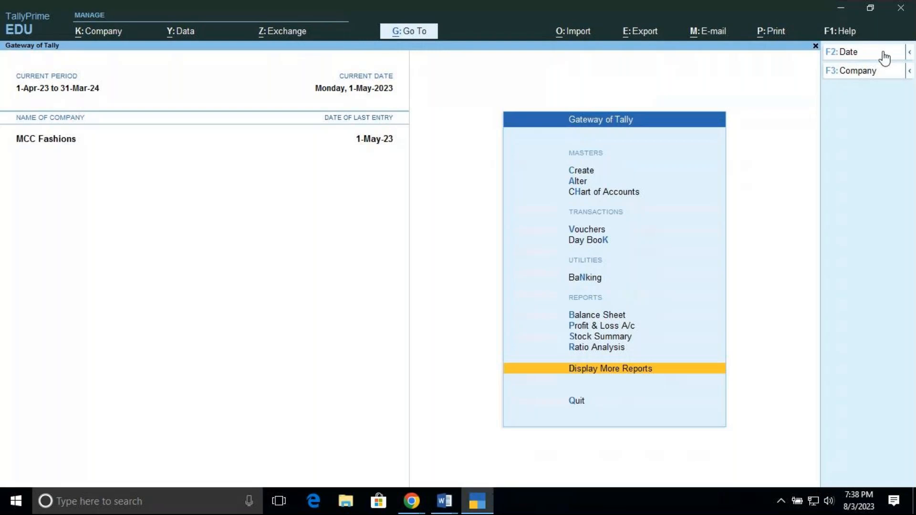
key(Up)
key(Up)
key(Up)
key(Up)
key(Up)
key(Up)
key(Up)
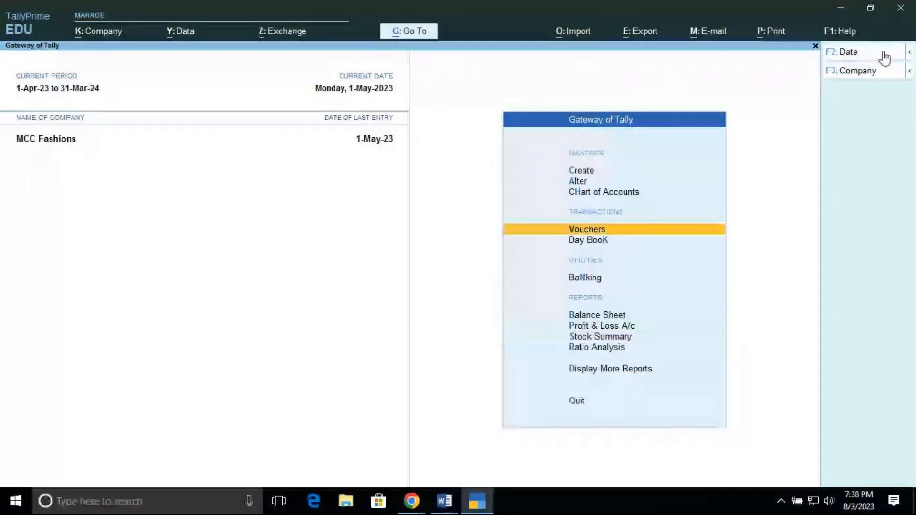
key(k)
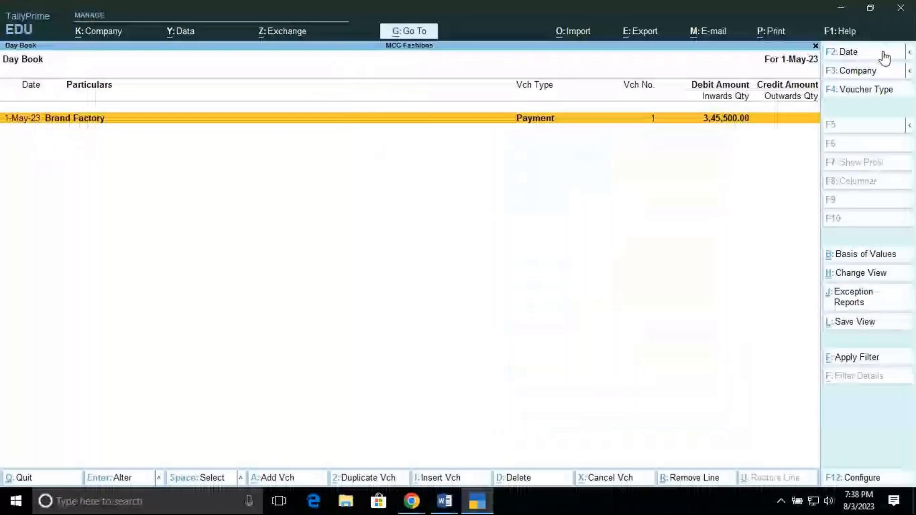
Change the Day Book period to 1-Apr-23 to 1-May-23 by blanking both dates
click(909, 53)
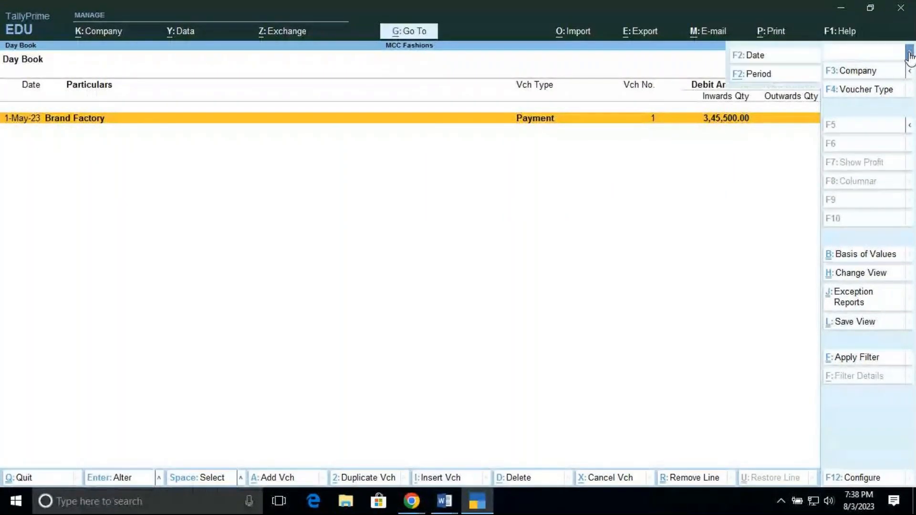
click(756, 77)
key(BackSpace)
key(Return)
key(BackSpace)
key(Return)
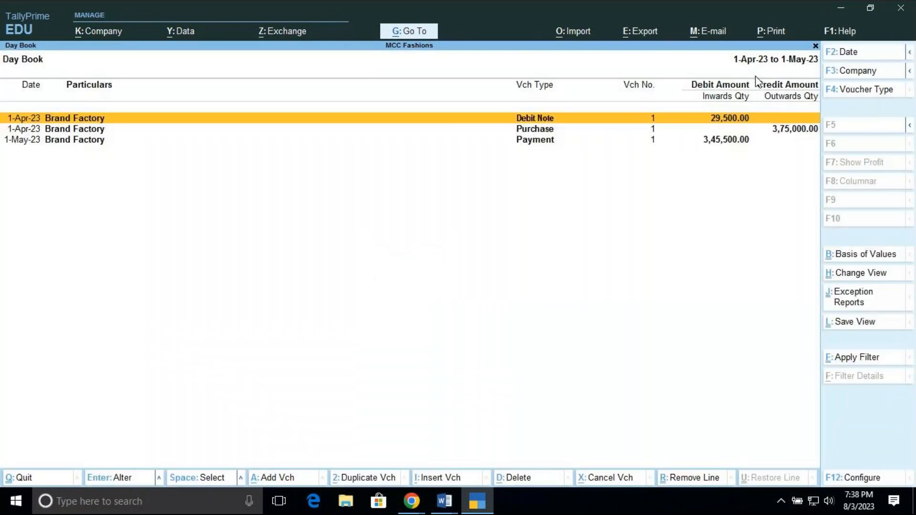
Open Brand Factory's 1-Apr-23 Purchase voucher from the Day Book
key(Down)
key(Down)
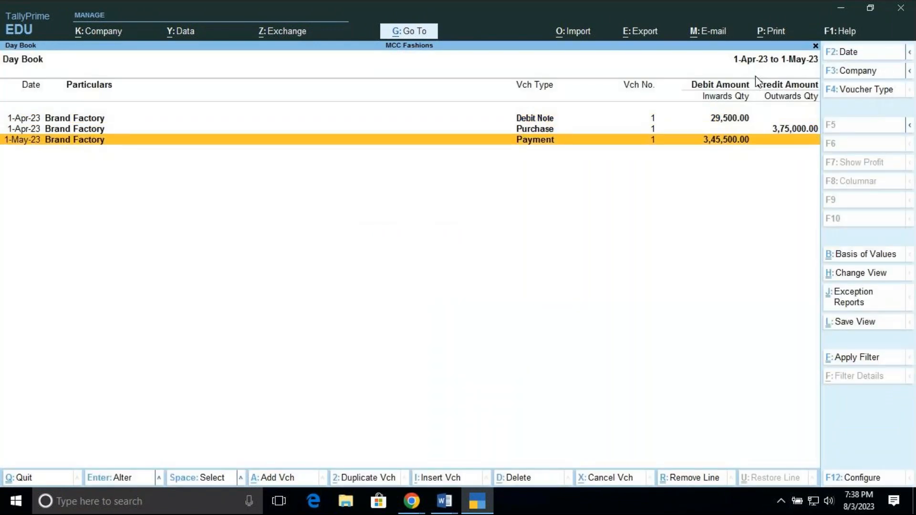
key(Up)
key(Return)
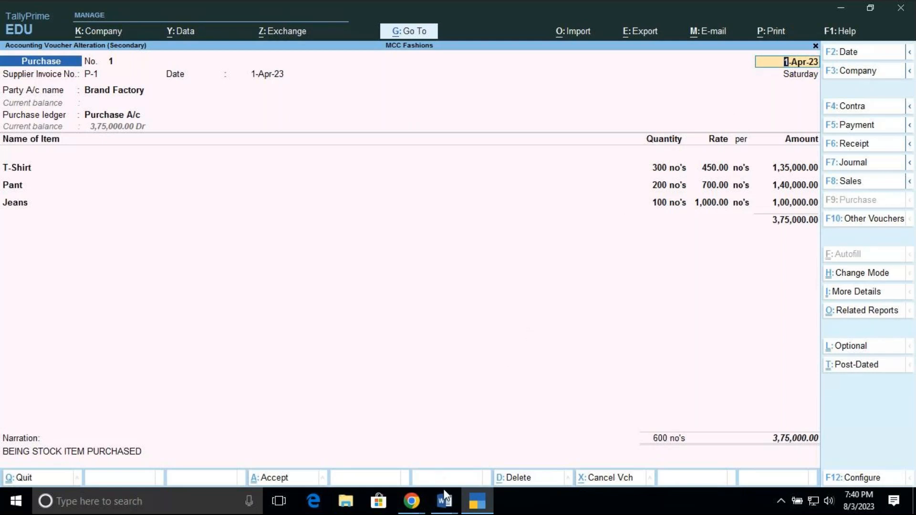
Switch to the GoTo meeting window in Google Chrome
mouse_move(449, 507)
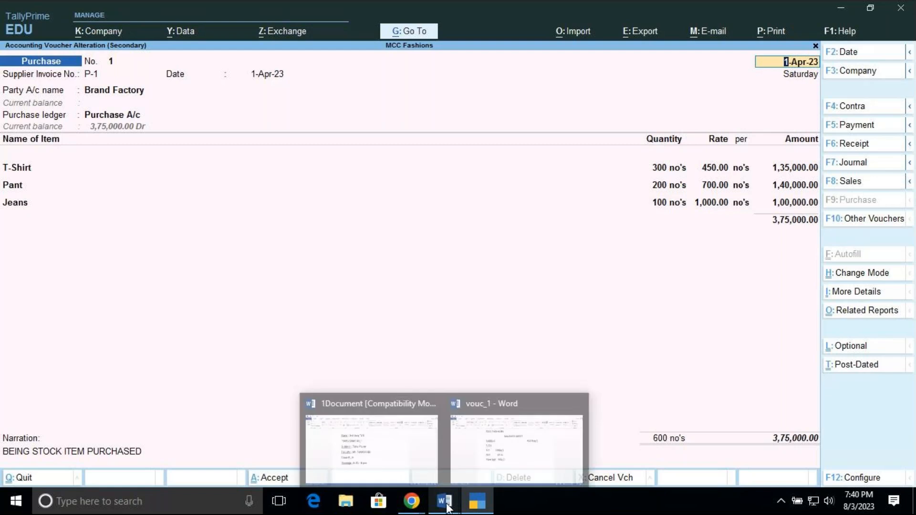
mouse_move(412, 501)
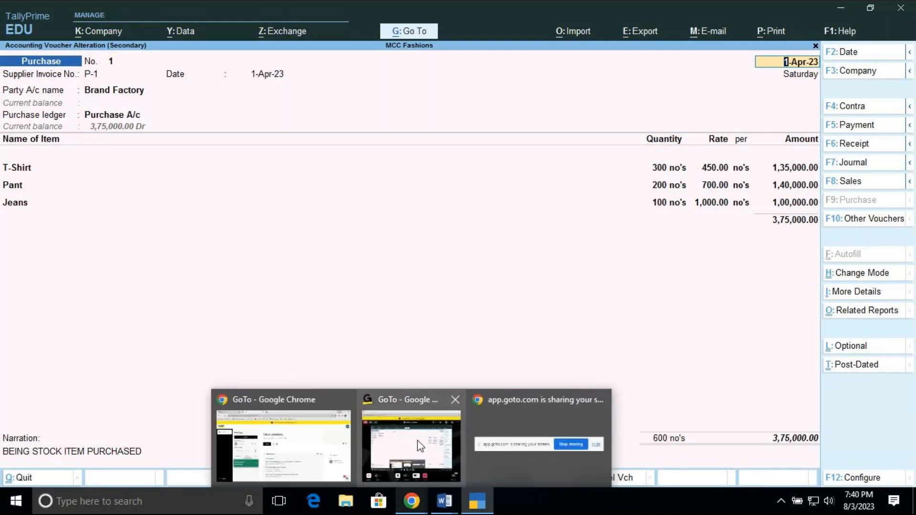
mouse_move(417, 441)
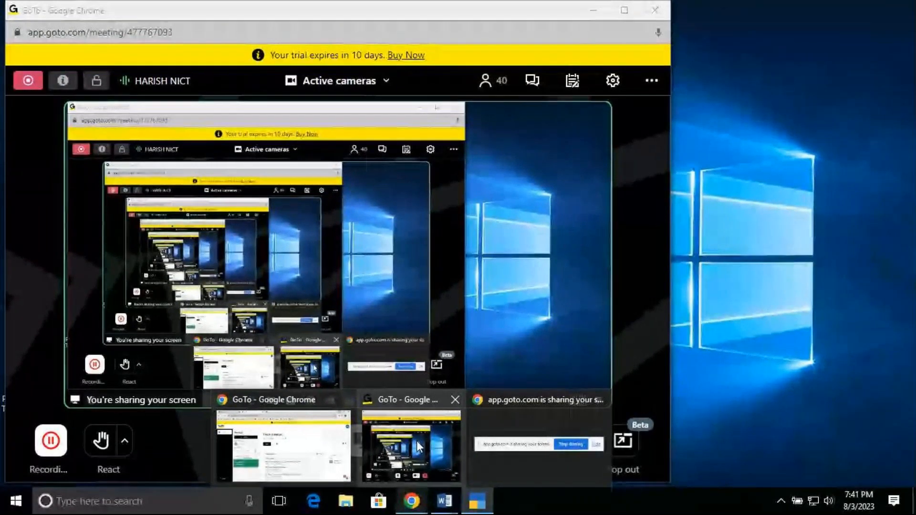
click(422, 494)
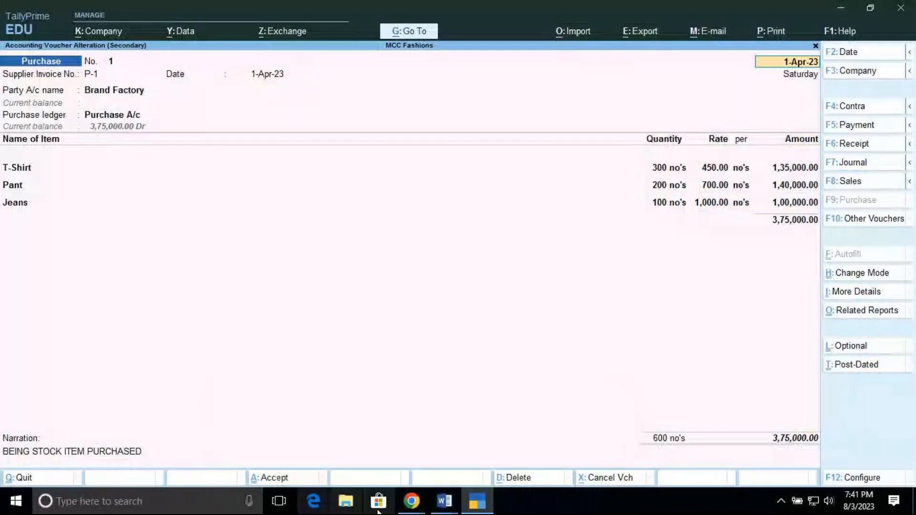
click(447, 500)
mouse_move(492, 438)
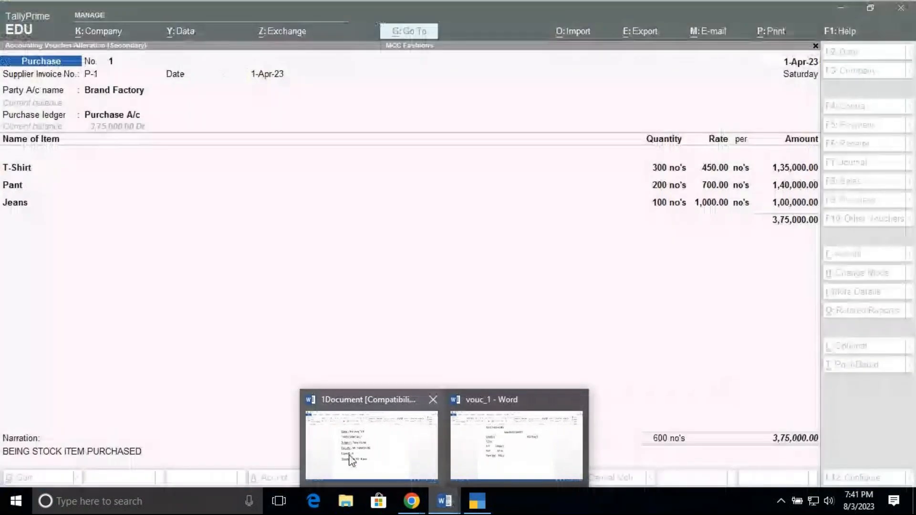
mouse_move(383, 459)
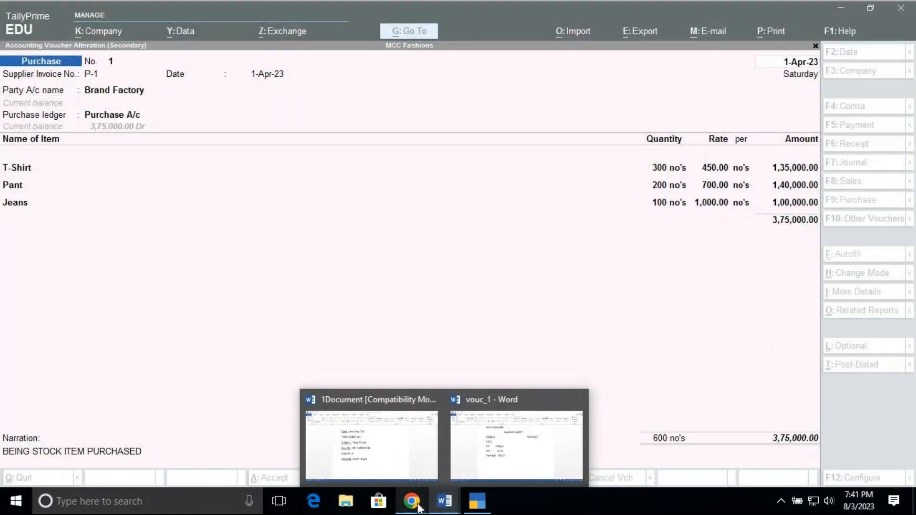
mouse_move(418, 507)
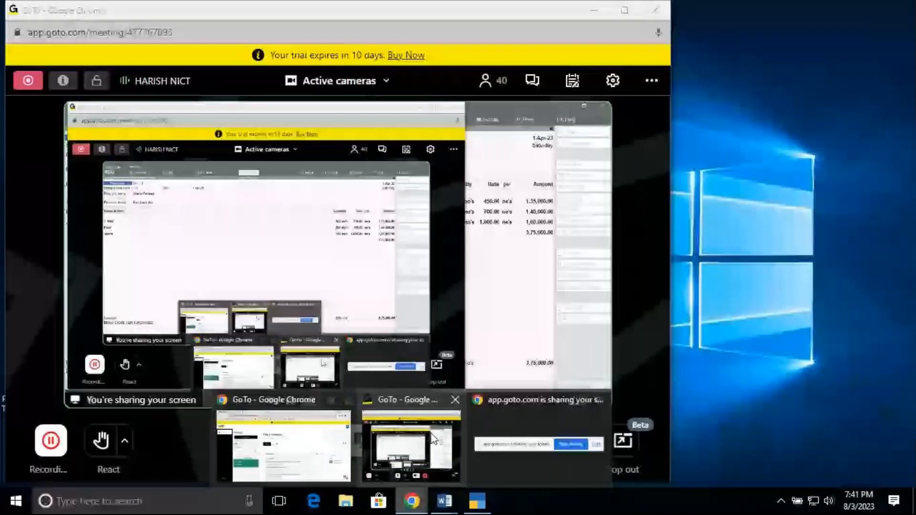
click(432, 439)
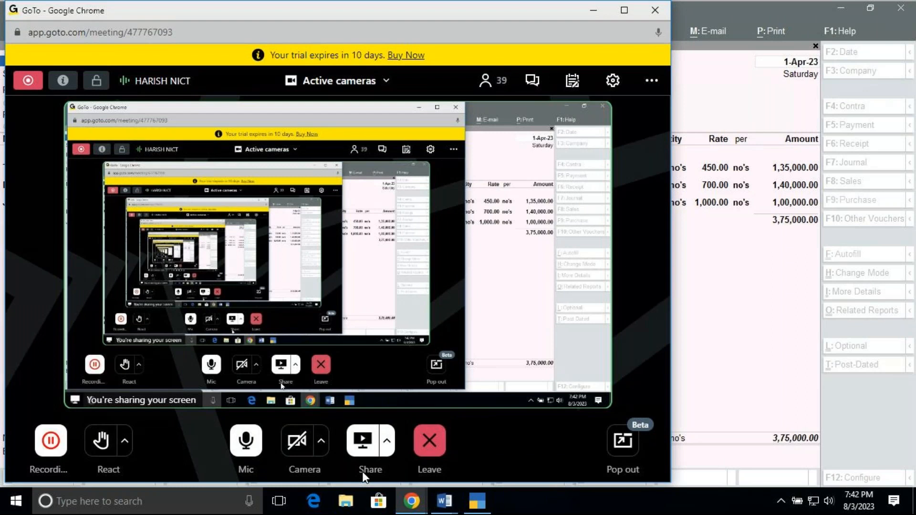
Mute and unmute the meeting microphone, and open the meeting chat
click(247, 440)
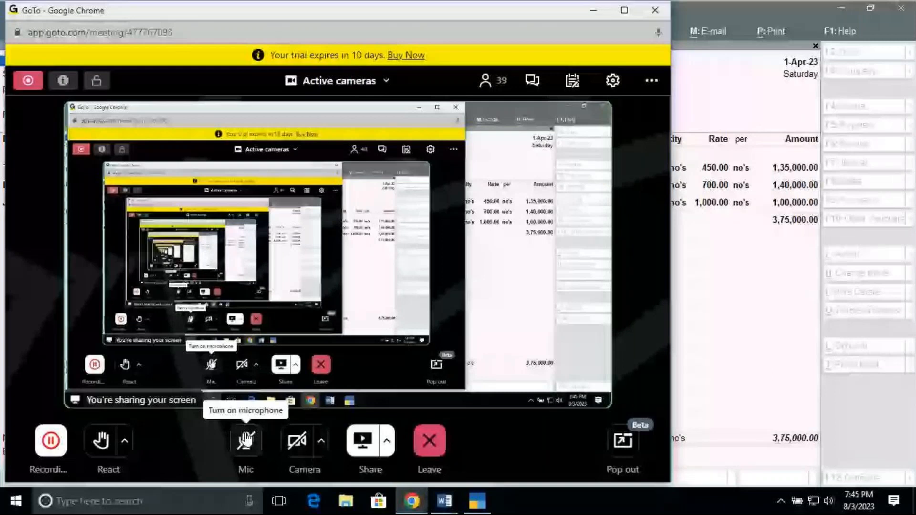
click(245, 441)
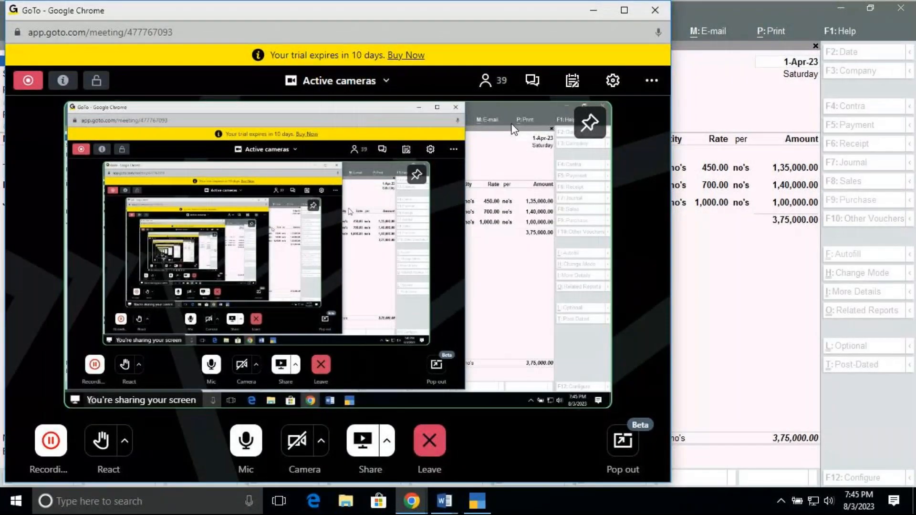
click(533, 81)
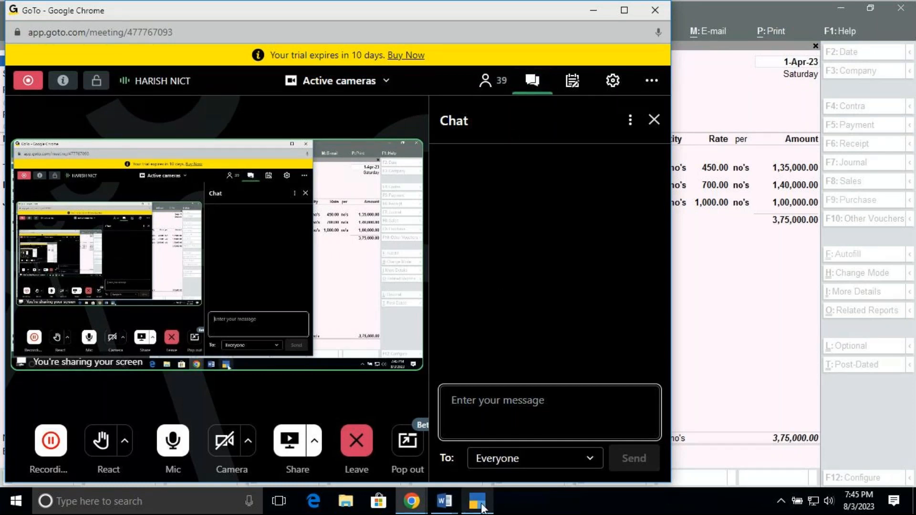
Switch back to TallyPrime and close the Purchase voucher without saving, returning to the Day Book
mouse_move(483, 509)
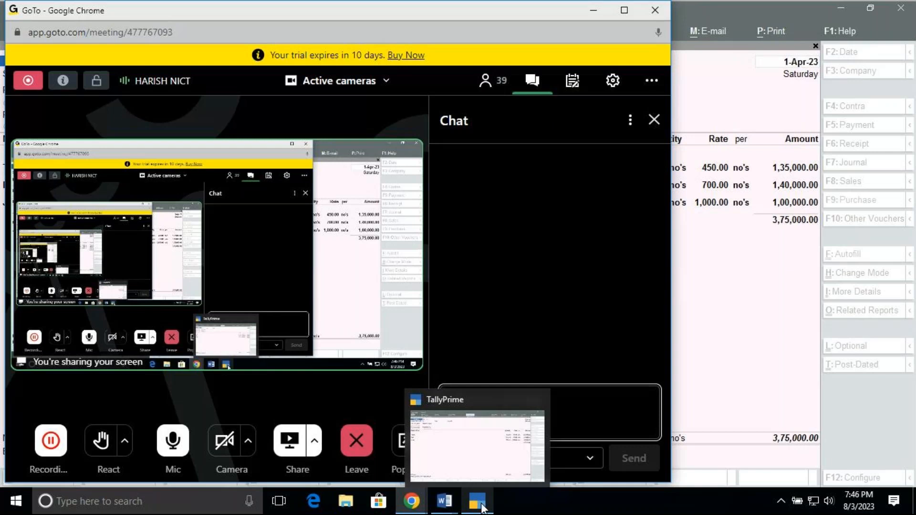
click(459, 434)
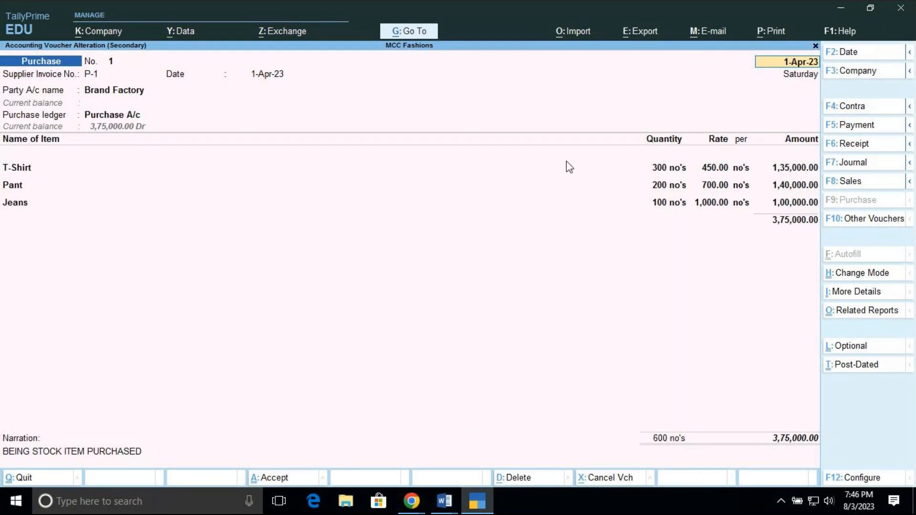
key(BackSpace)
key(Escape)
key(Return)
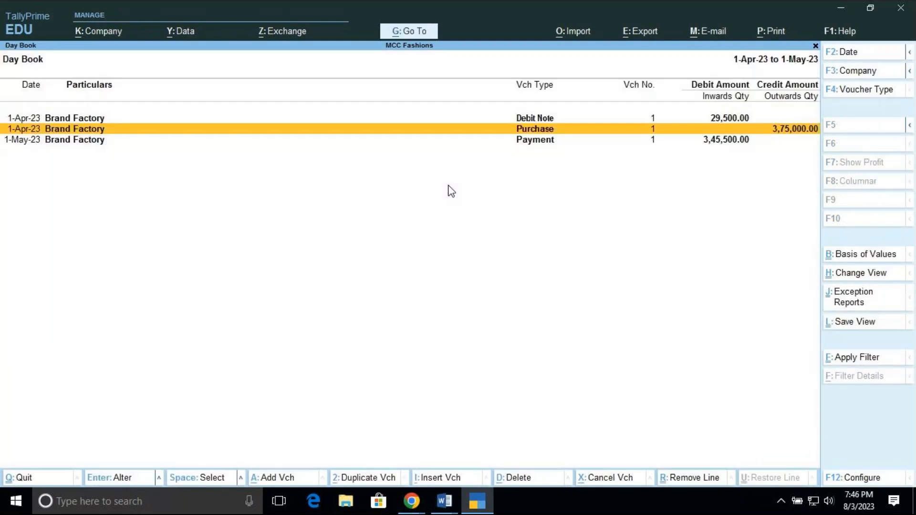
Leave the Day Book and start a new Sales voucher
key(Escape)
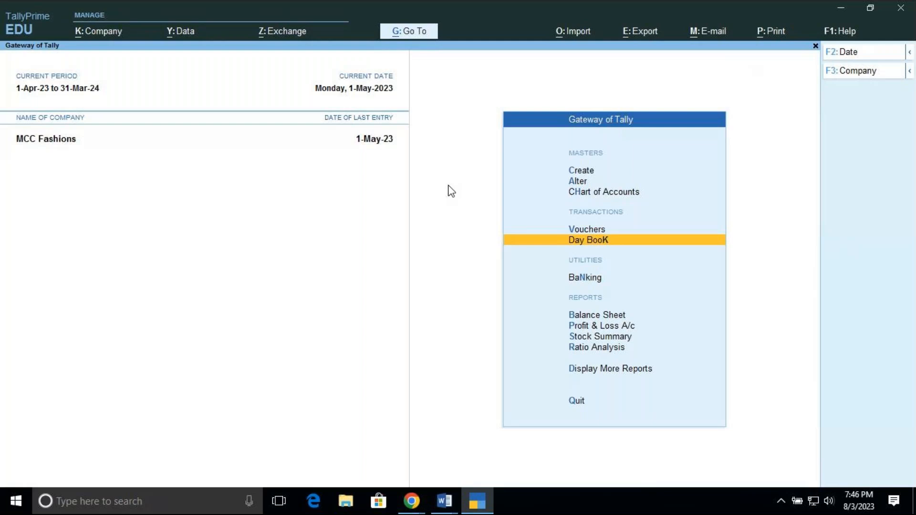
key(Up)
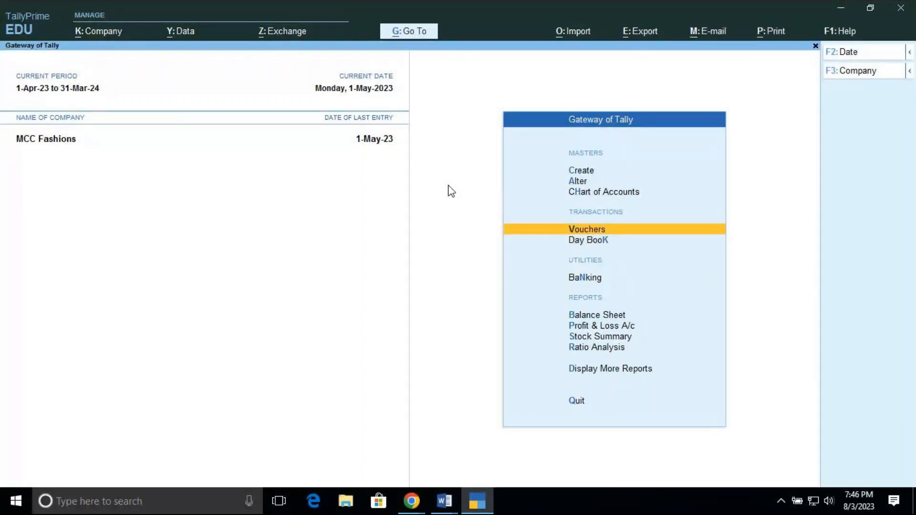
key(Return)
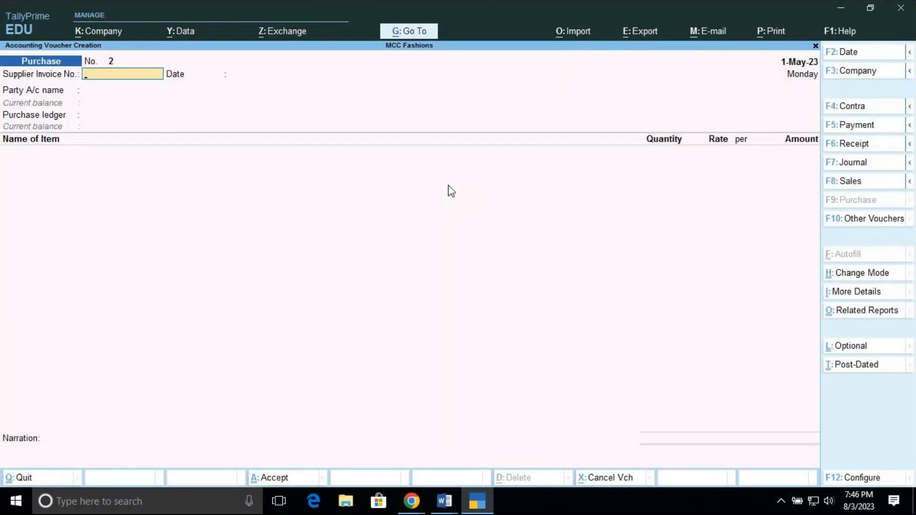
click(846, 184)
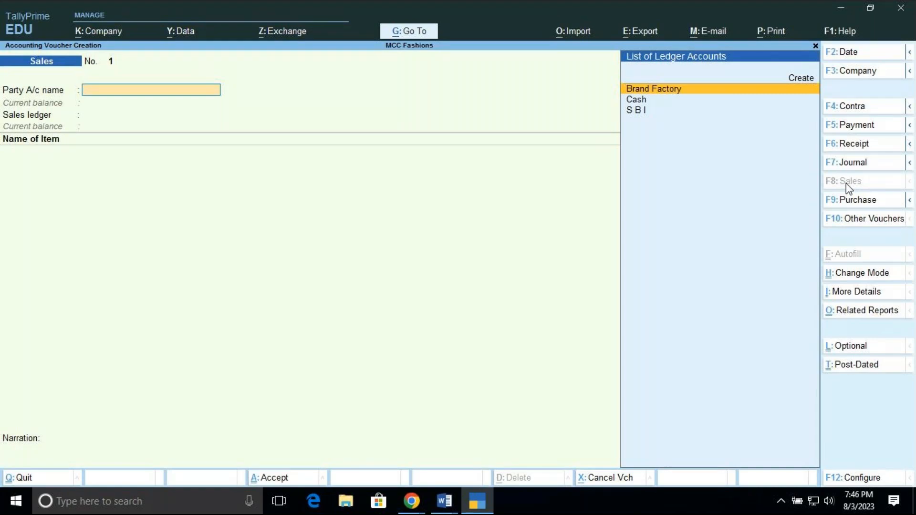
Start a new ledger for the voucher's party account and name it A Z Fashions, with no alias
key(Up)
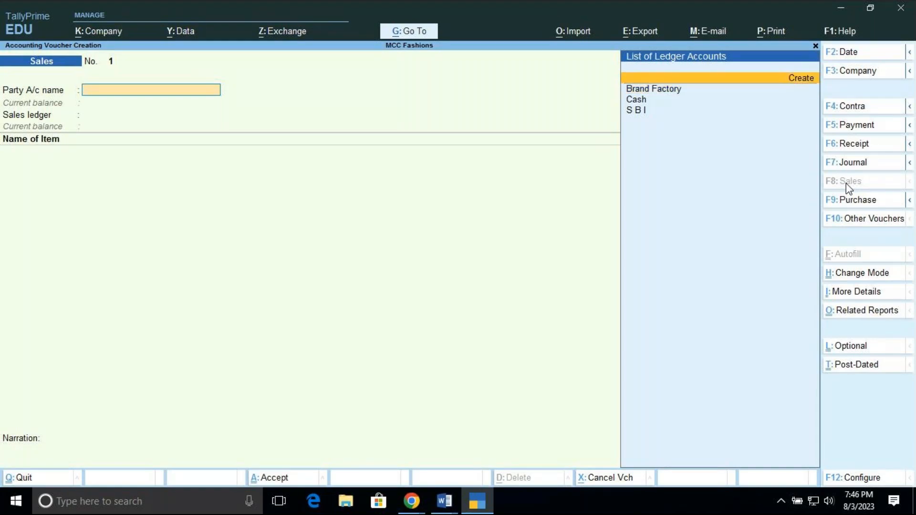
key(Return)
text(A)
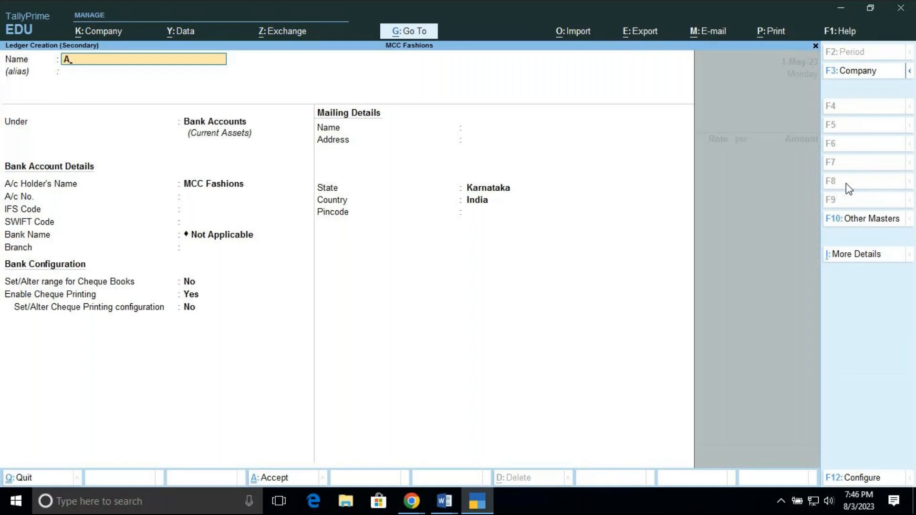
text( Z Fashions)
key(Return)
key(Return)
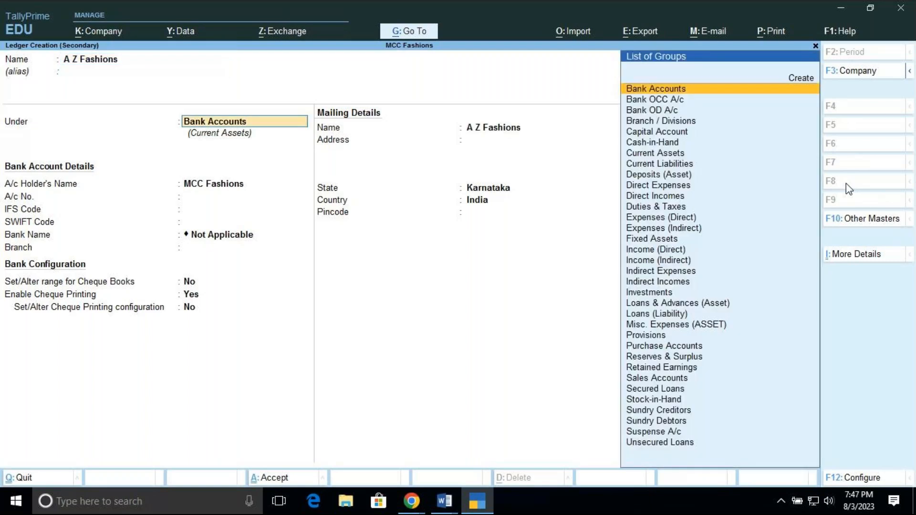
Group the A Z Fashions ledger under Sundry Debtors, keep bill-by-bill balances and the other defaults, and save it
key(BackSpace)
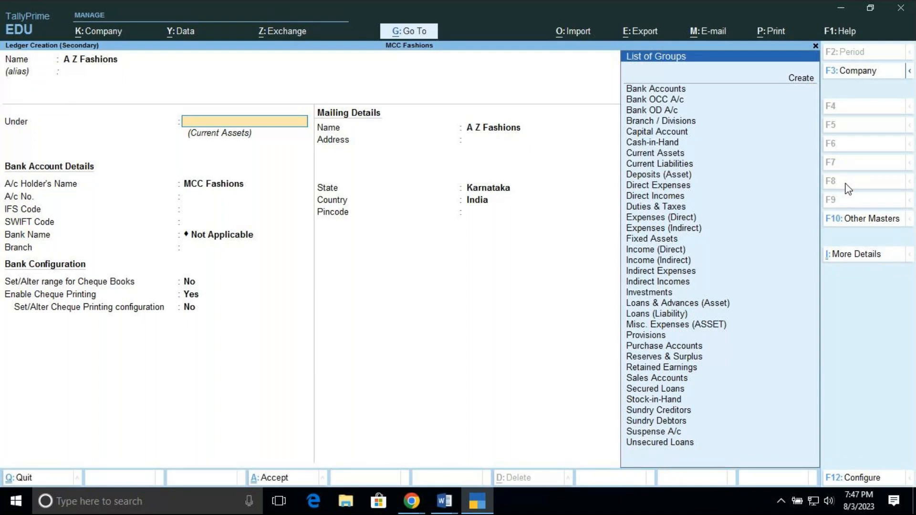
scroll(820, 210, down, 17)
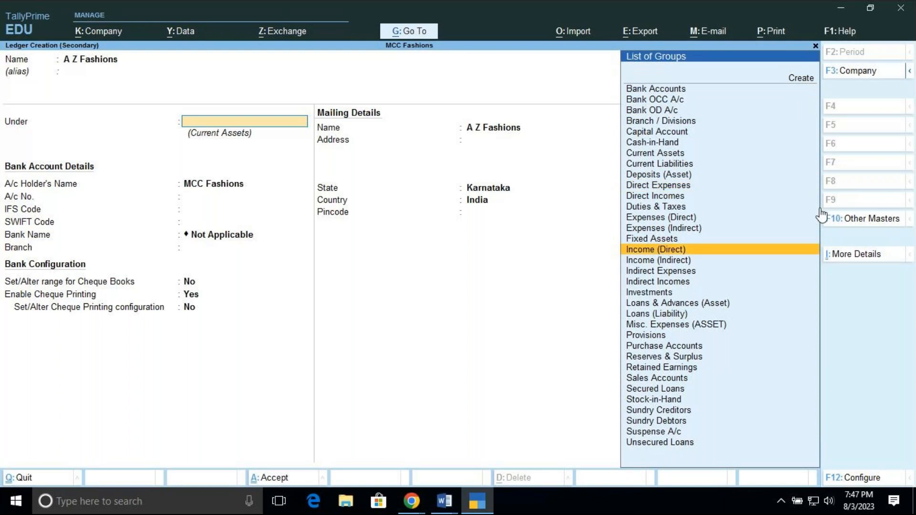
scroll(821, 215, down, 15)
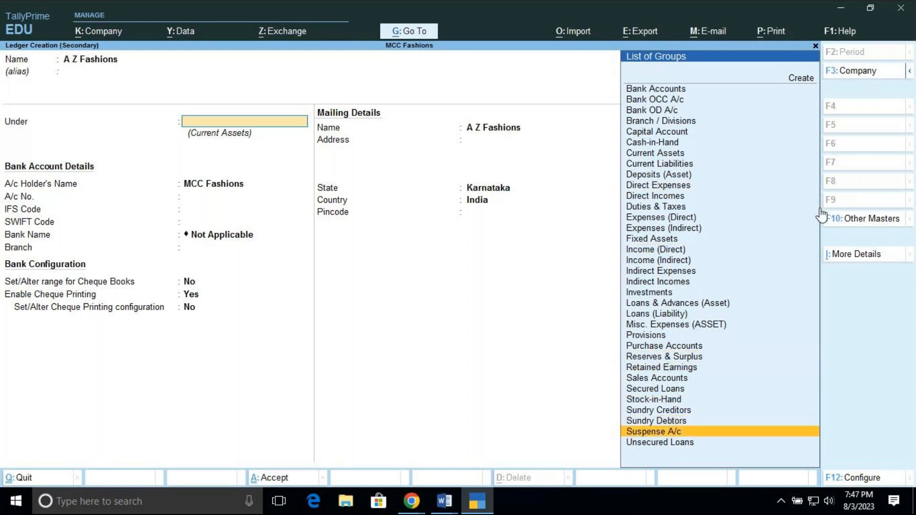
scroll(821, 216, up, 1)
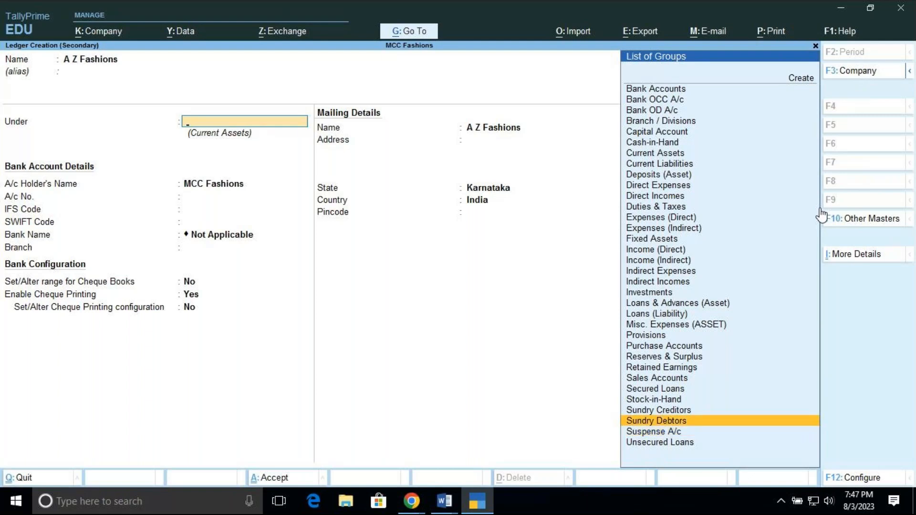
key(Return)
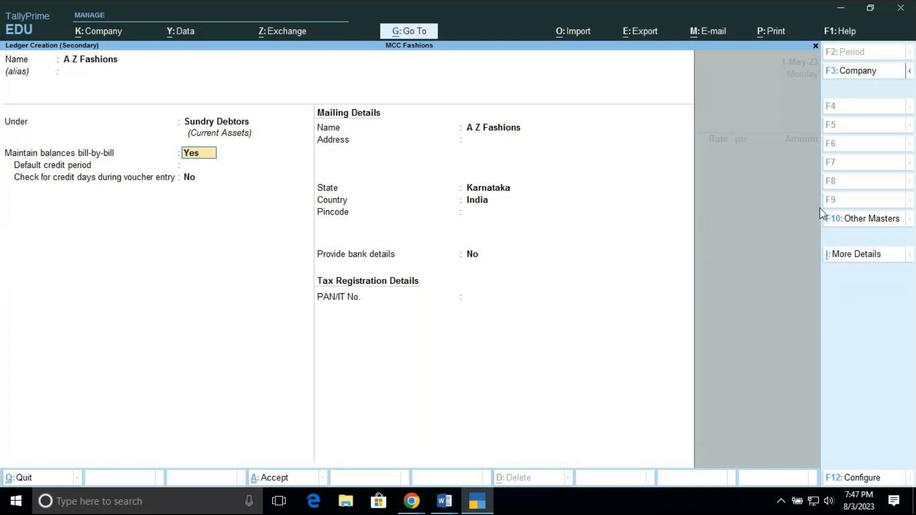
key(Return)
key(Return)
key(Return)
key(Return)
key(Return)
key(Return)
key(Return)
key(Return)
key(Return)
key(Return)
key(Return)
Leave the dispatch details blank and accept the default party details for A Z Fashions
key(Return)
key(Return)
key(Return)
key(Return)
key(Return)
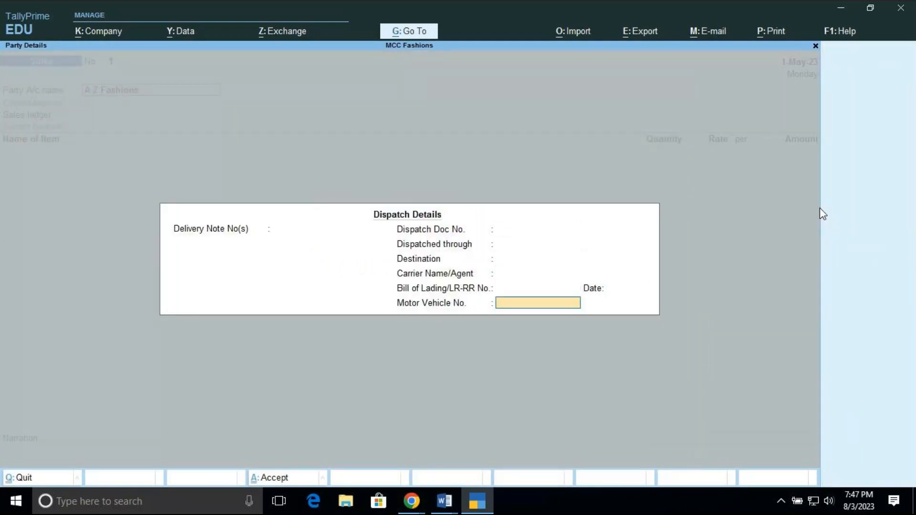
key(Return)
key(Return)
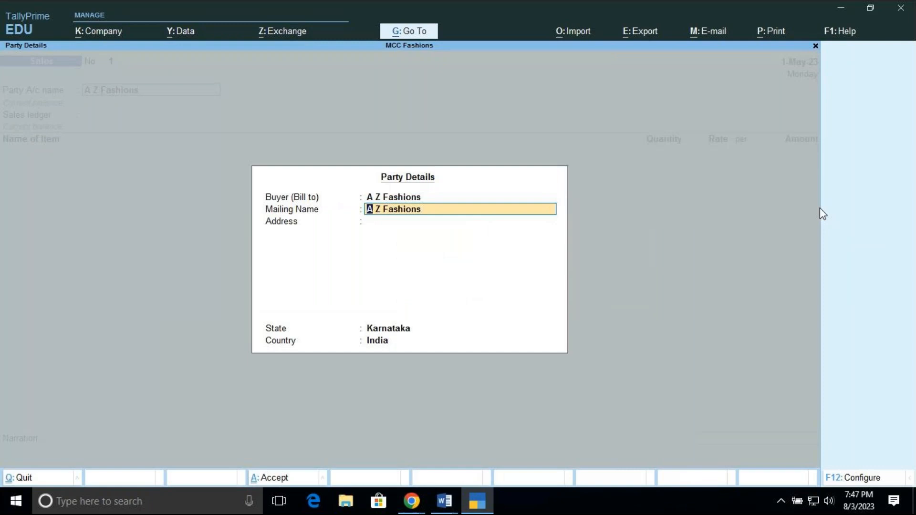
key(Return)
key(Return)
key(Return)
key(Return)
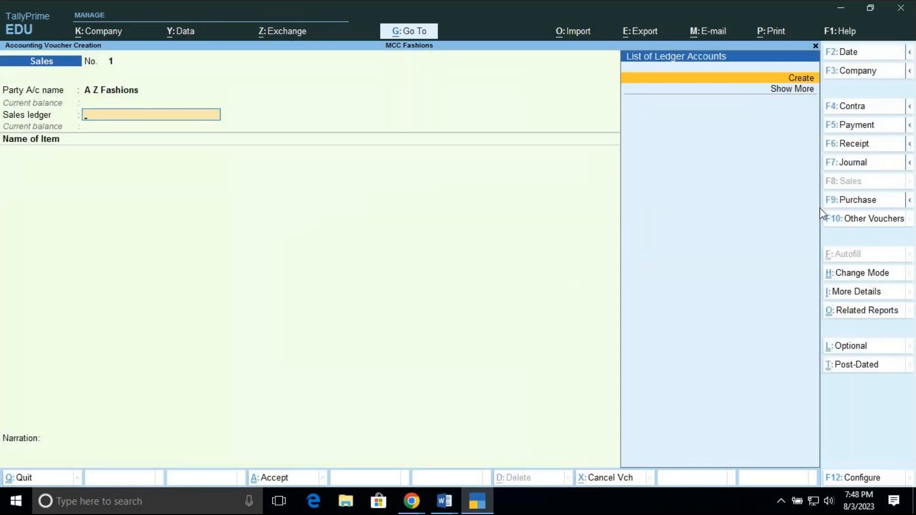
Start a new ledger for the voucher's sales ledger and name it Sale A/c
key(Down)
key(Up)
key(Return)
text(Sal)
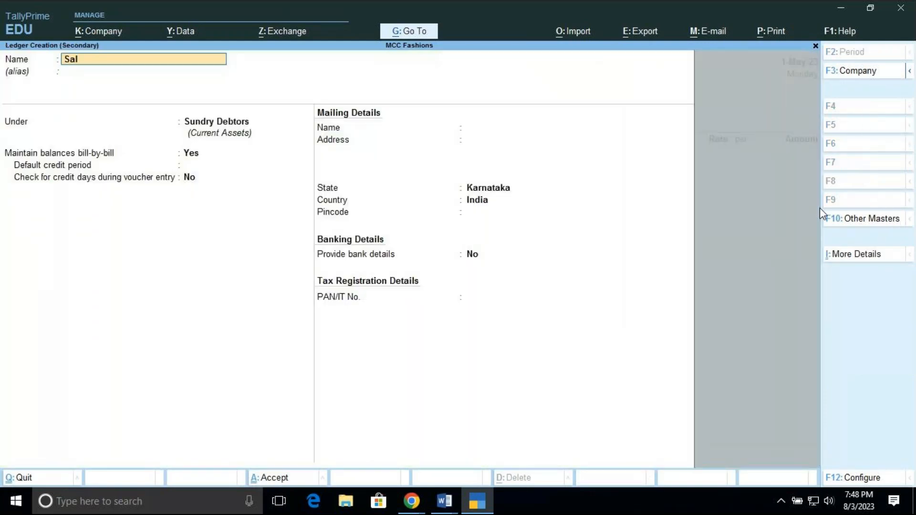
text(e A/c)
key(Return)
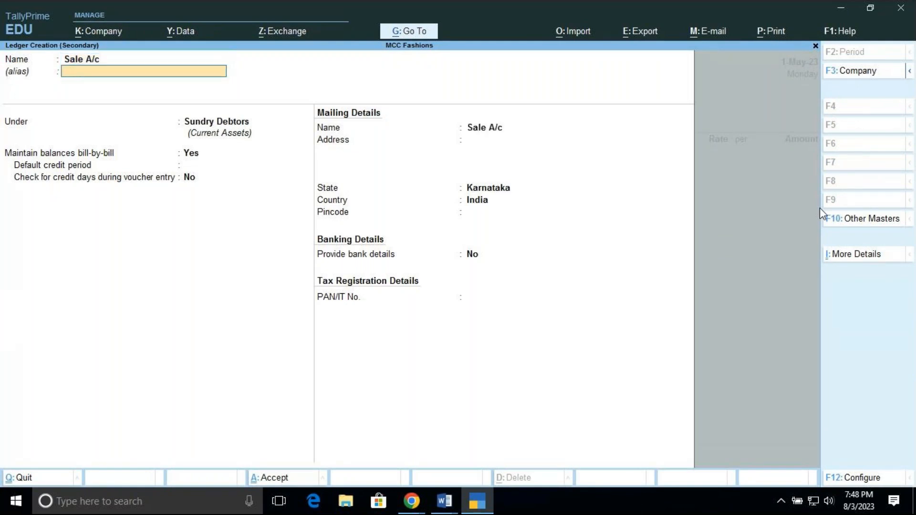
Group the Sale A/c ledger under Sales Accounts and save it into the Sales voucher
key(Return)
text(Sa)
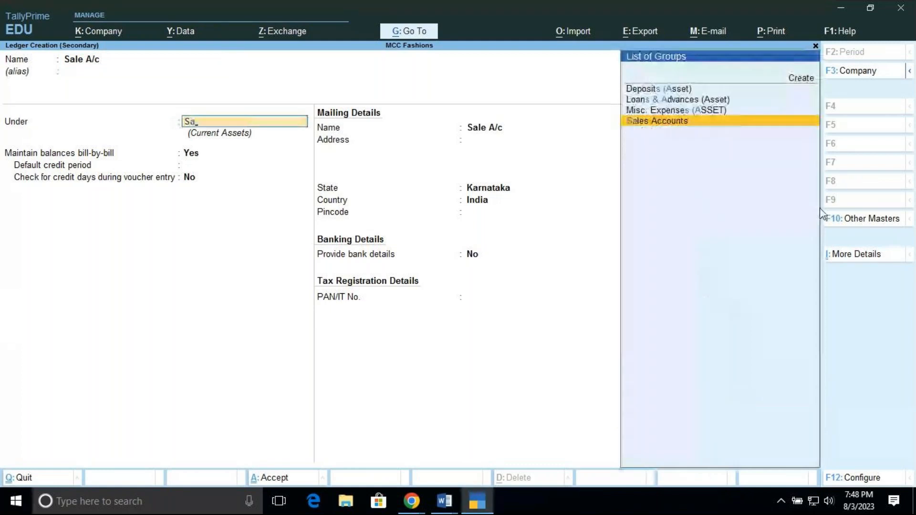
key(Return)
key(Return)
key(Return)
key(Return)
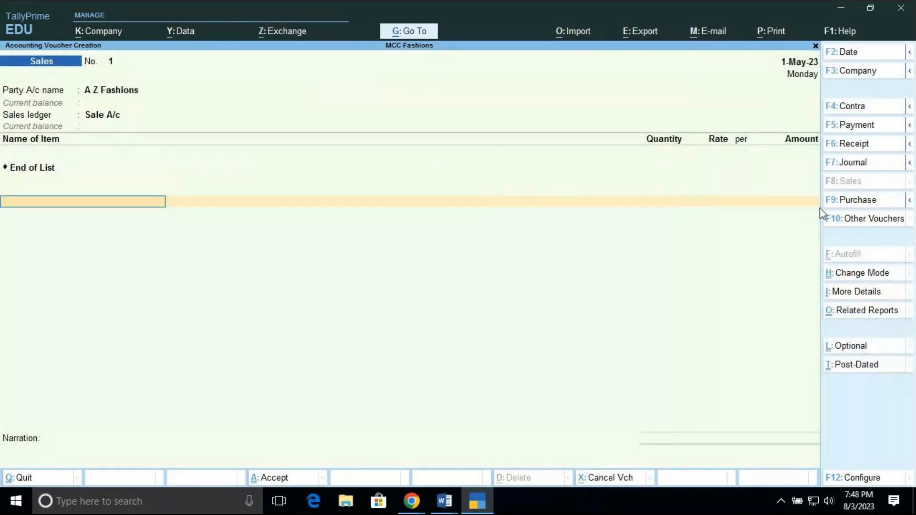
Add the T-Shirt item to the Sales voucher with a quantity of 60 no's from the Brg Rd location
key(Down)
key(Down)
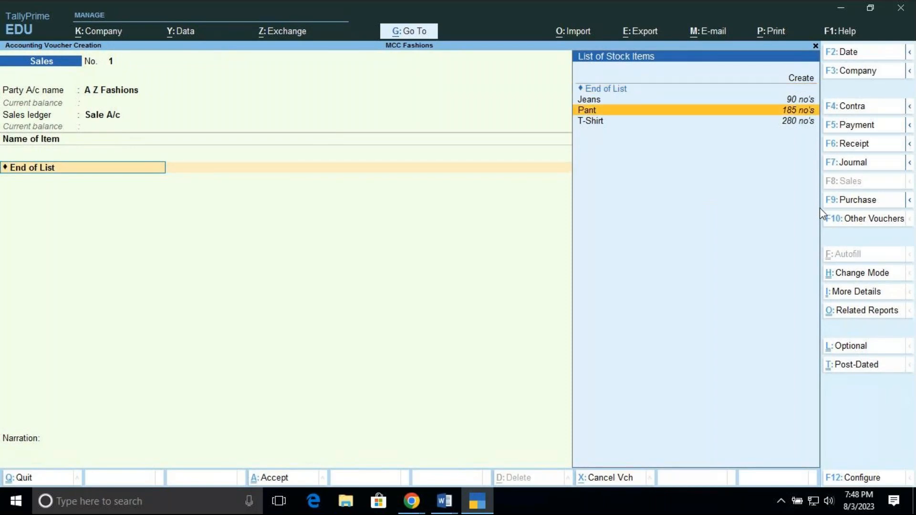
key(Down)
key(Return)
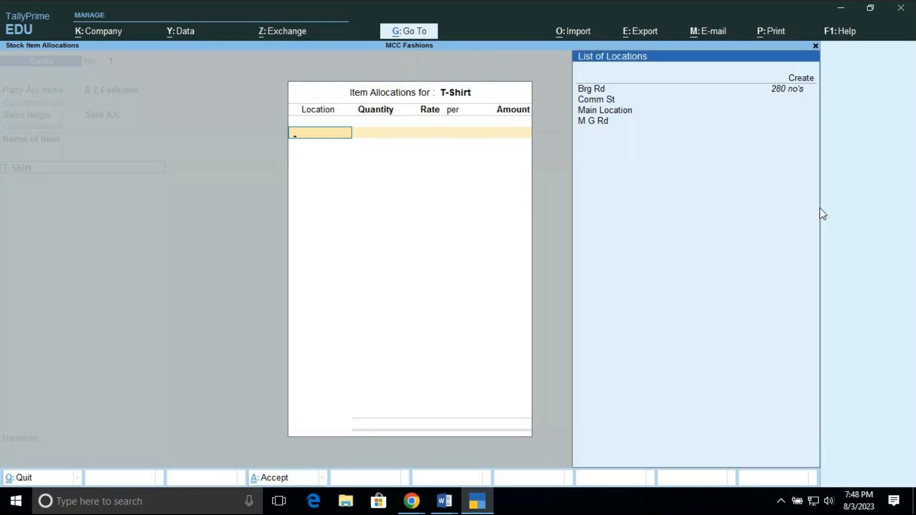
key(Down)
key(Down)
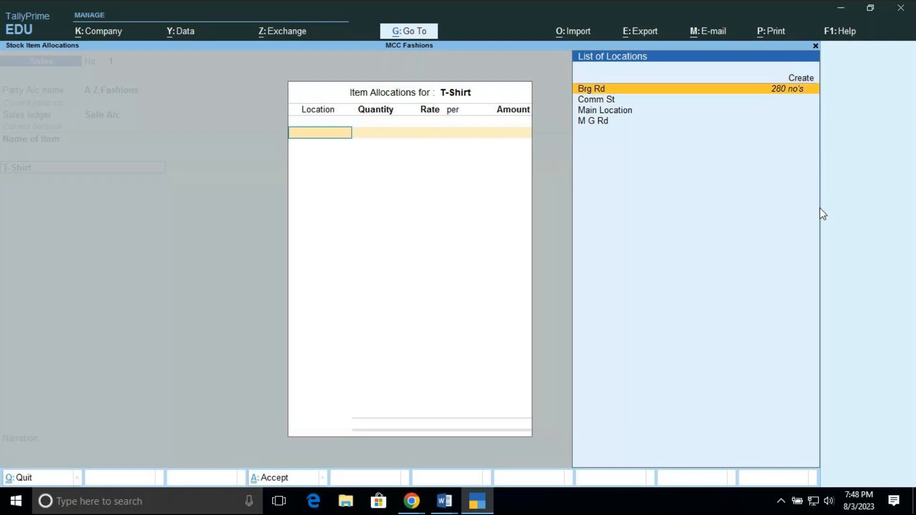
key(Return)
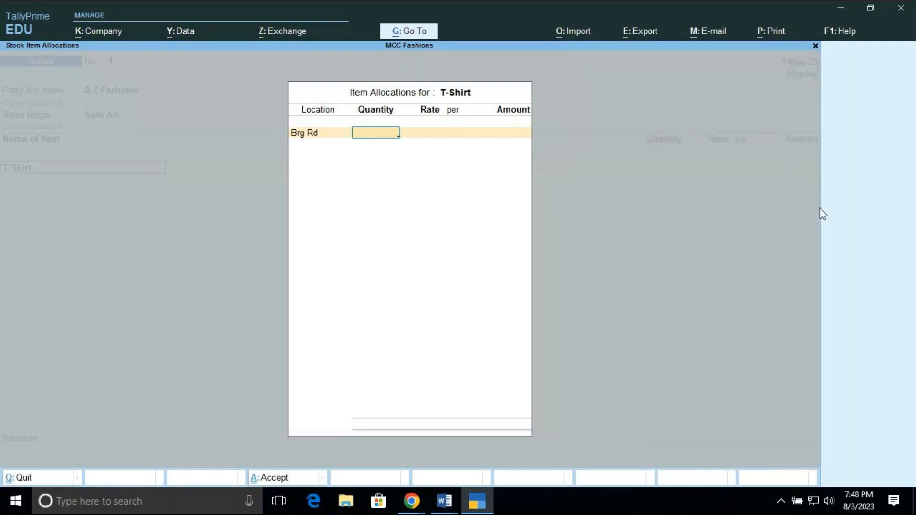
text(60)
key(Return)
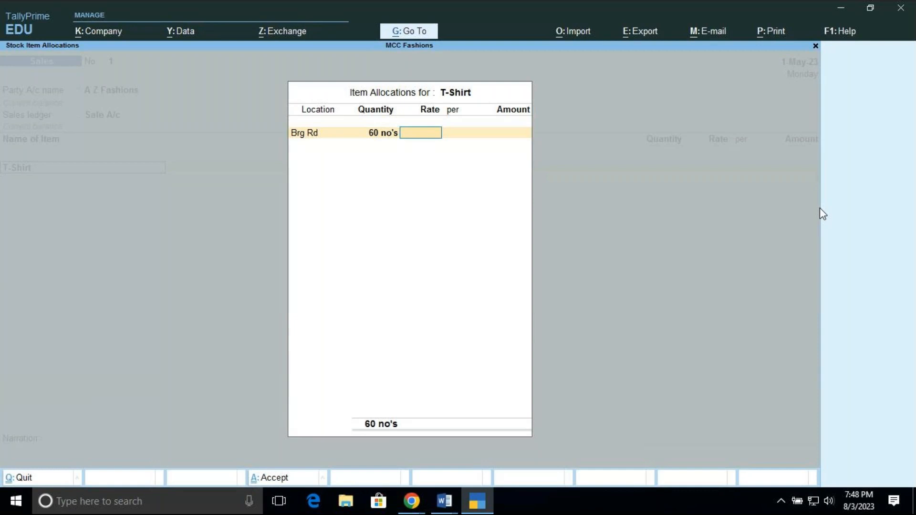
Set the T-Shirt rate to 600 and complete its item allocation
text(650)
key(BackSpace)
key(BackSpace)
text(00)
key(Return)
key(Return)
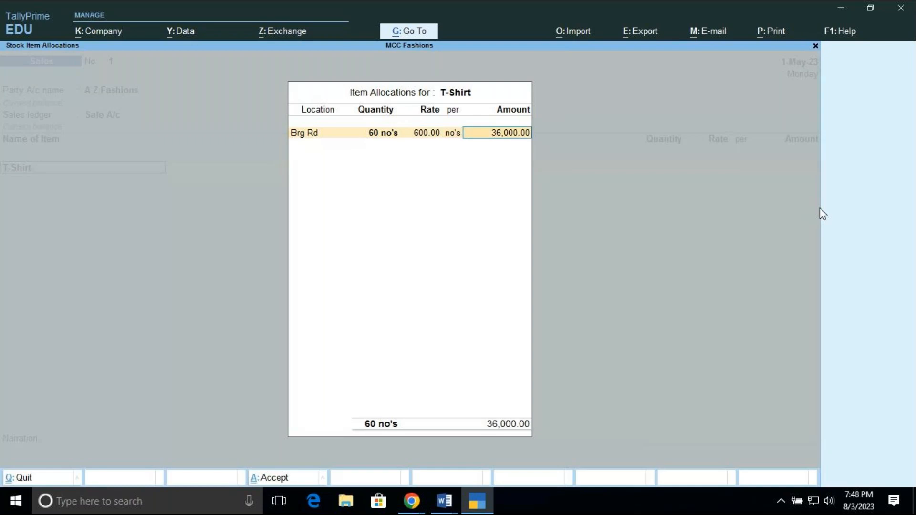
key(Return)
key(Return)
key(Return)
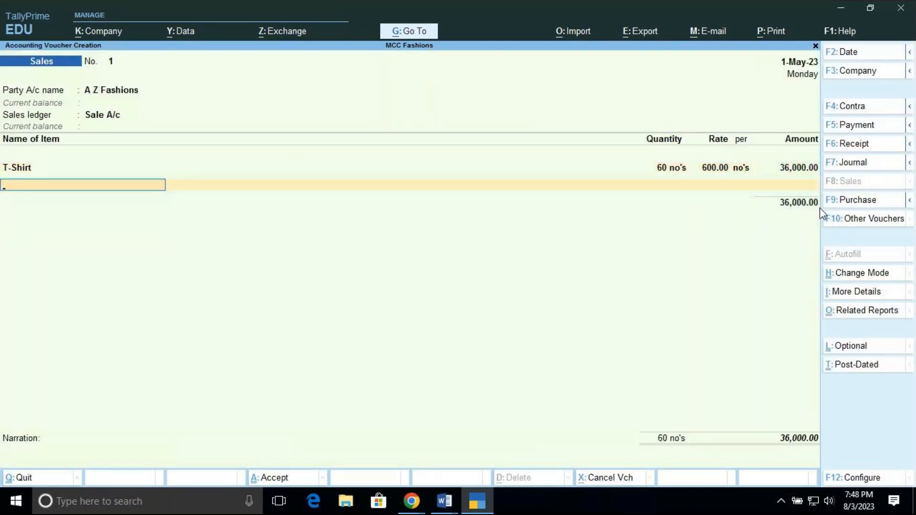
Add the Pant item to the Sales voucher with a quantity of 40 no's from the Comm St location
text(P)
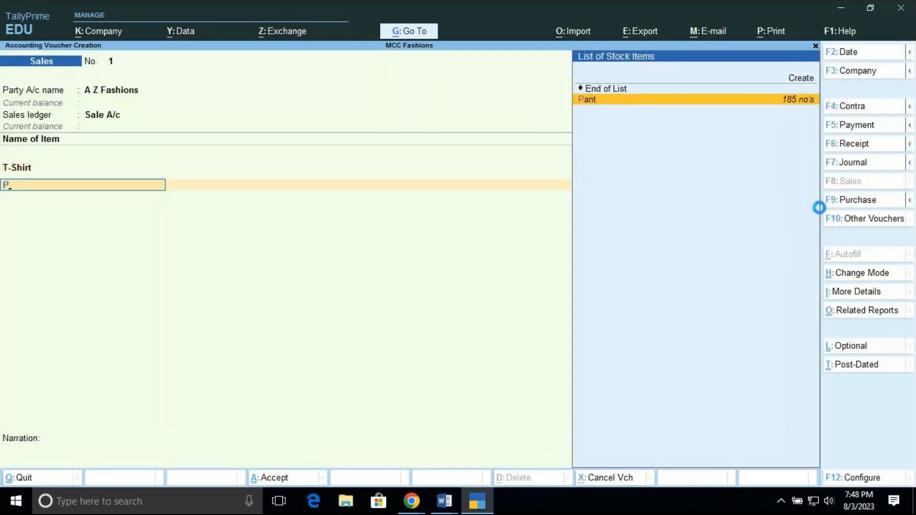
key(Return)
key(Down)
key(Down)
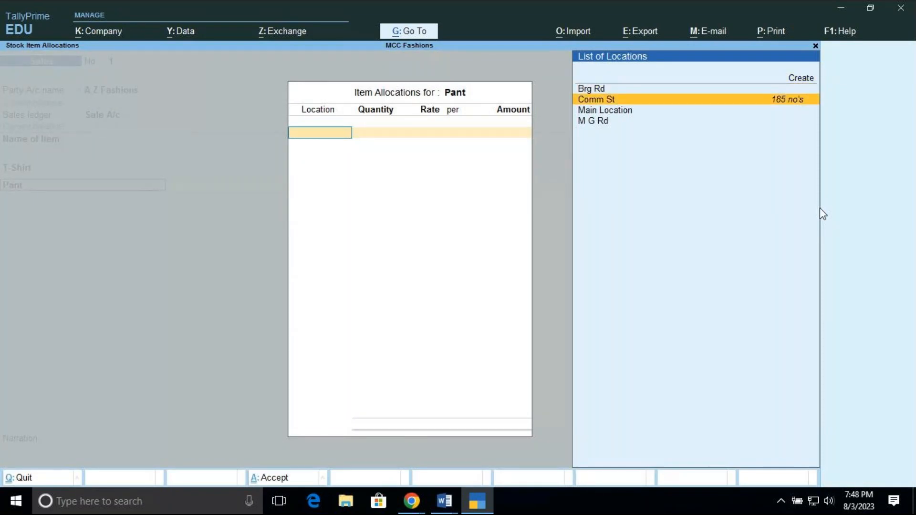
key(Return)
text(40)
key(Return)
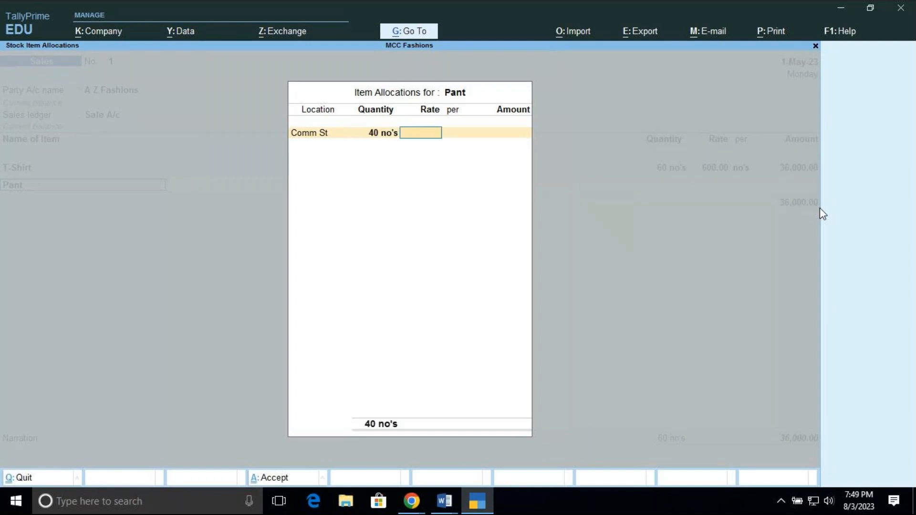
Set the Pant rate to 1,000 and complete its item allocation
text(1000)
key(Return)
key(Return)
key(Return)
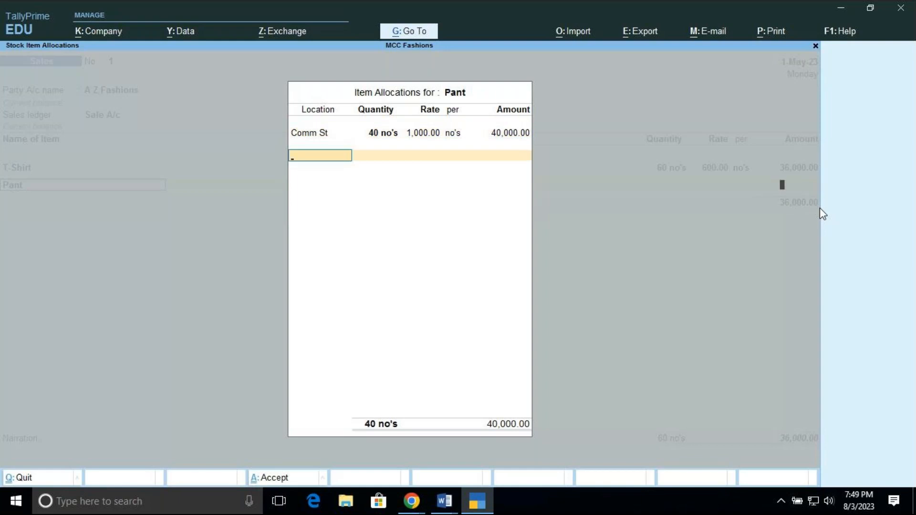
key(Return)
key(Return)
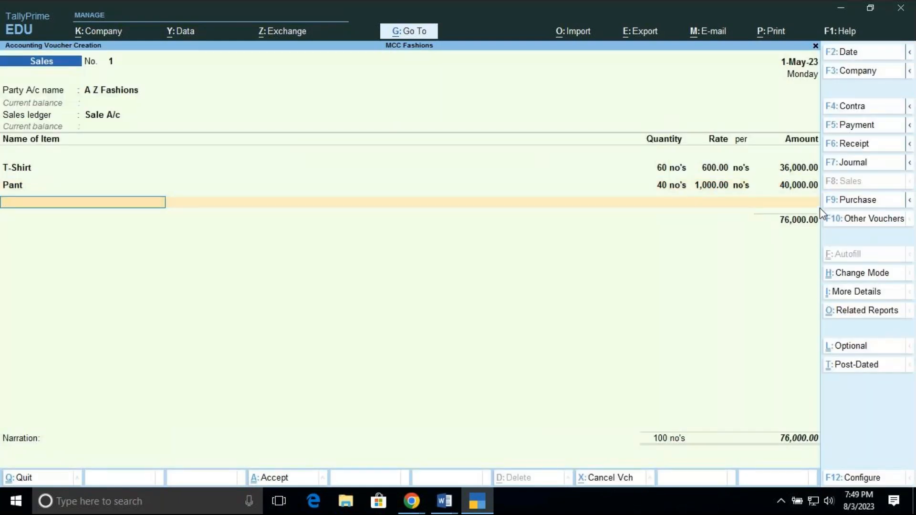
Add the Jeans item to the Sales voucher with a quantity of 25 no's from the M G Rd location
text(j)
key(Return)
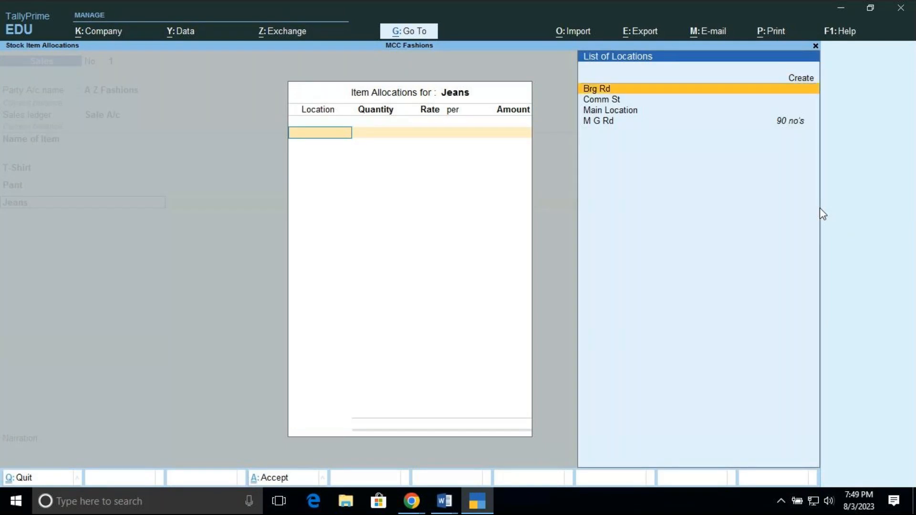
key(Down)
key(Down)
key(Down)
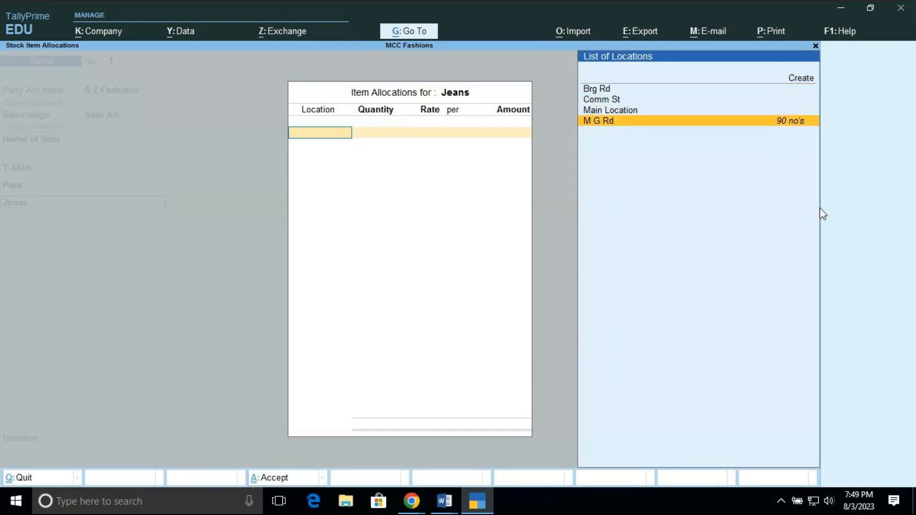
key(Return)
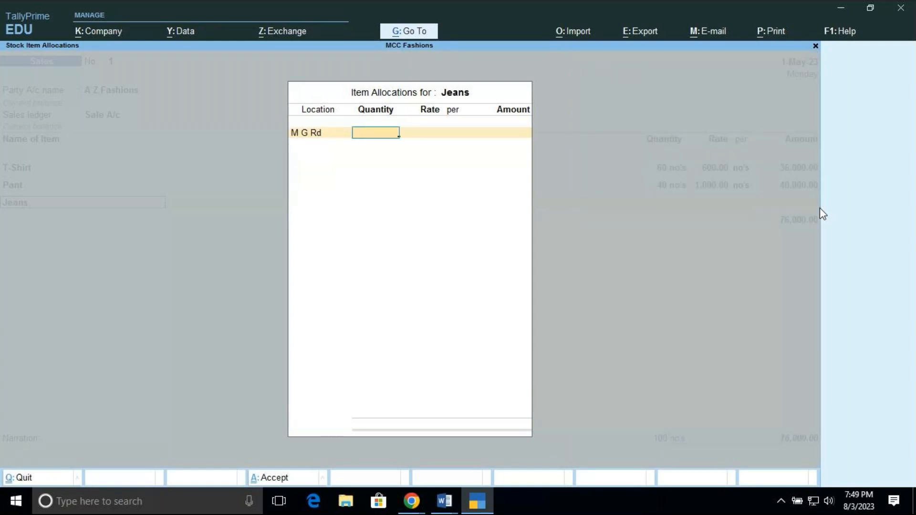
text(25)
key(Return)
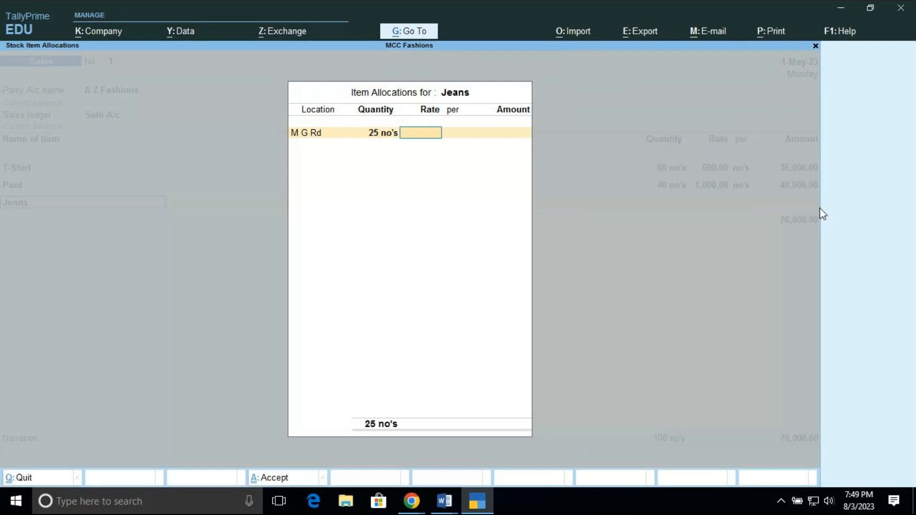
Set the Jeans rate to 1,500 and complete its item allocation
text(1500)
key(Return)
key(Return)
key(Return)
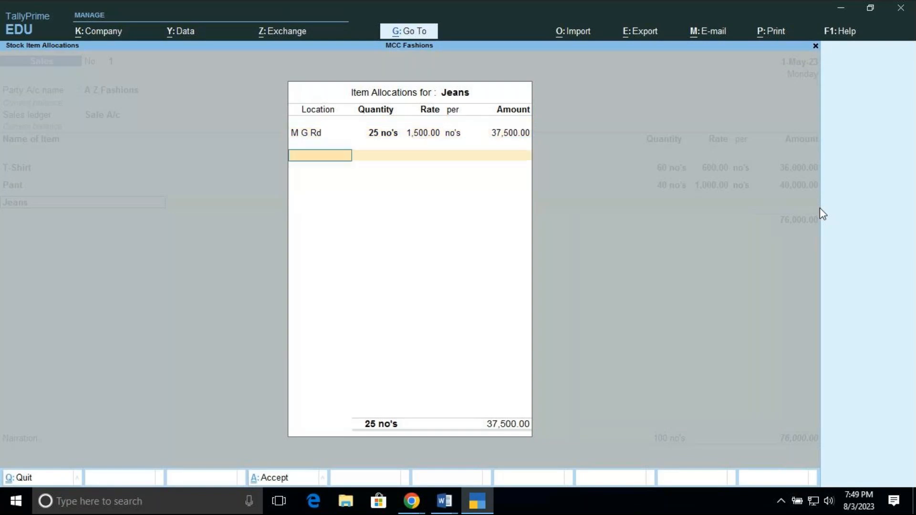
key(Return)
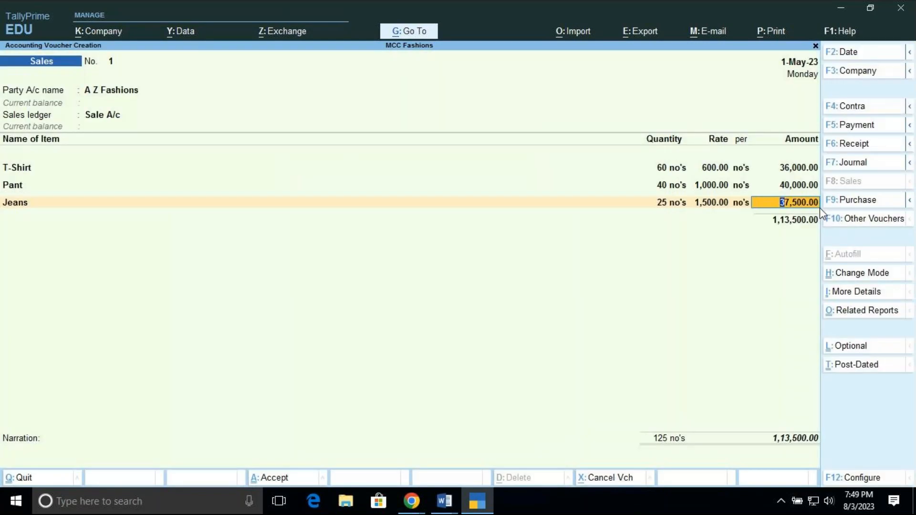
key(Return)
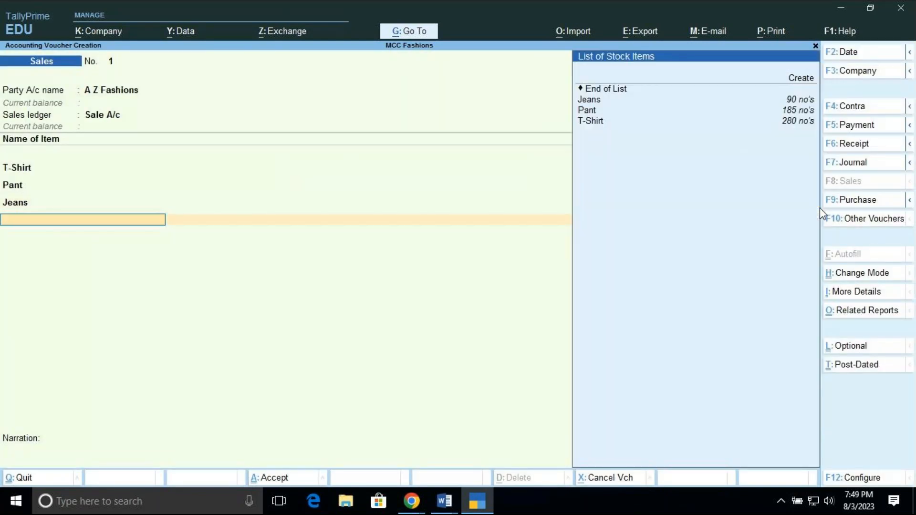
End the item and ledger lists and allocate the A Z Fashions bill as New Ref S-01
key(Return)
key(Return)
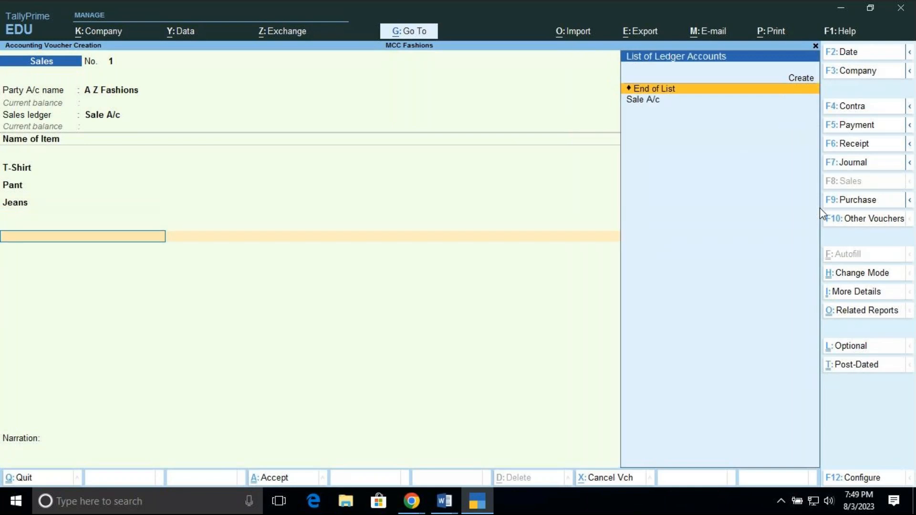
key(Return)
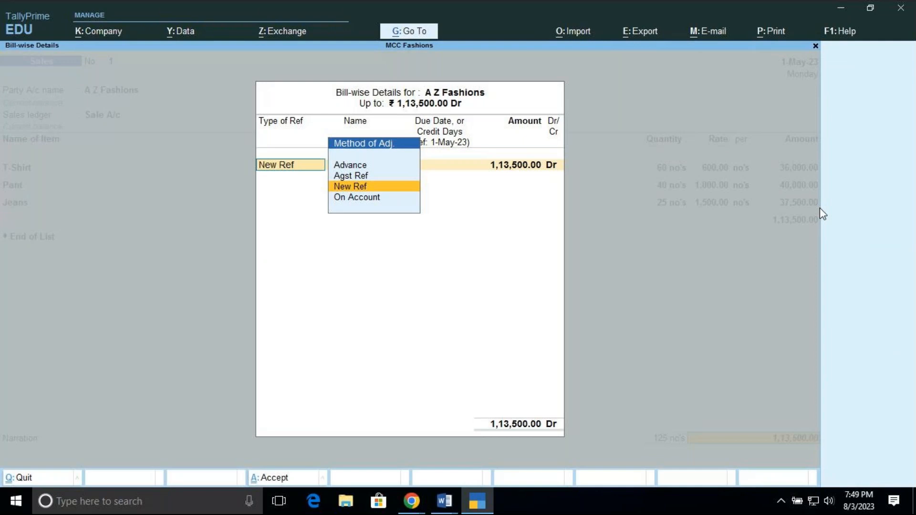
key(Return)
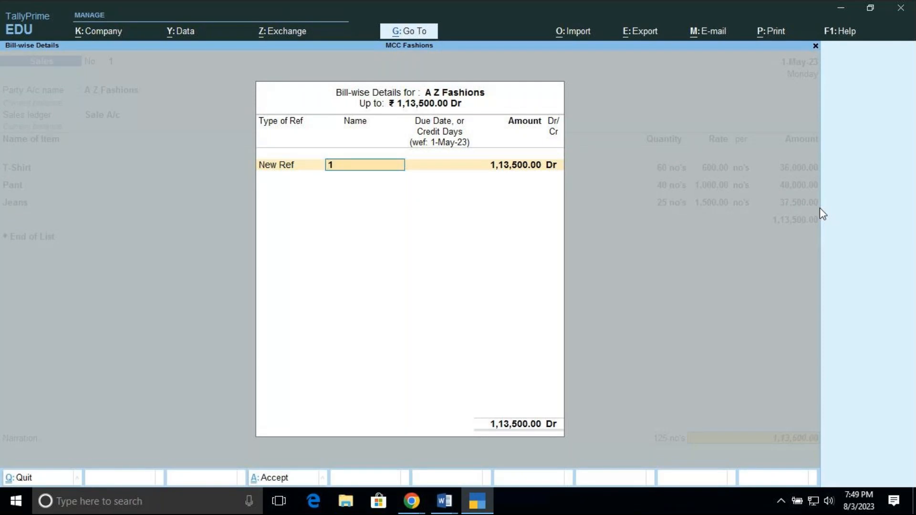
text(S-01)
key(Return)
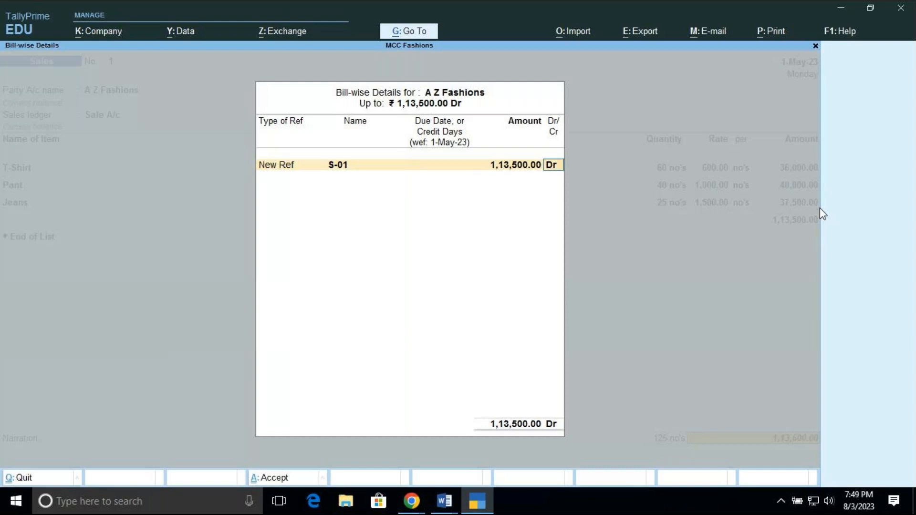
key(Return)
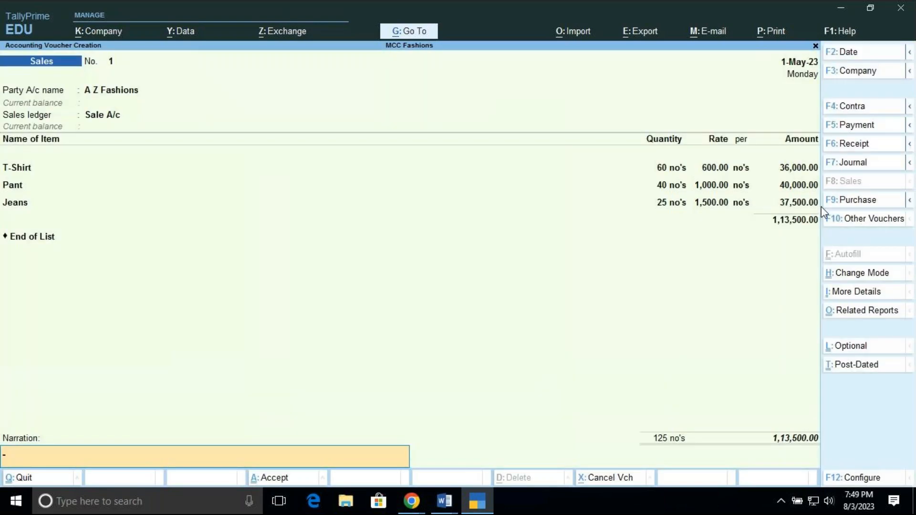
click(874, 481)
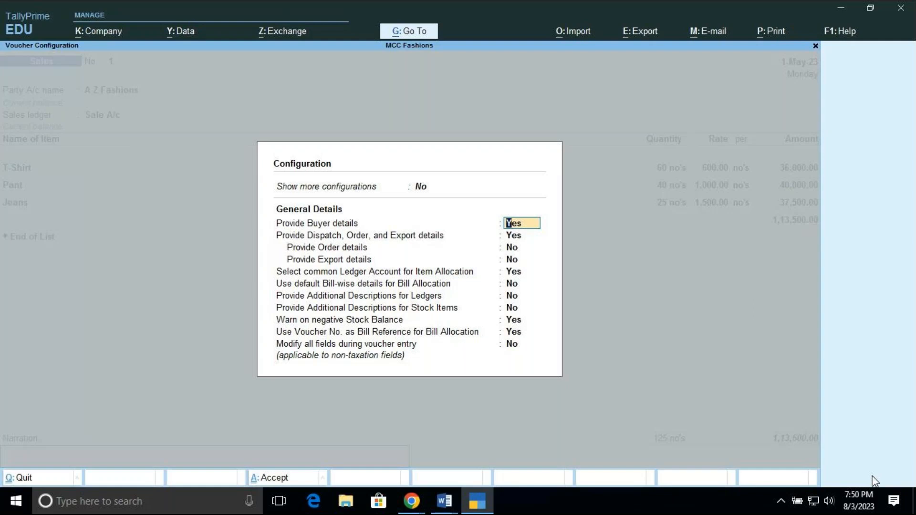
key(BackSpace)
key(Escape)
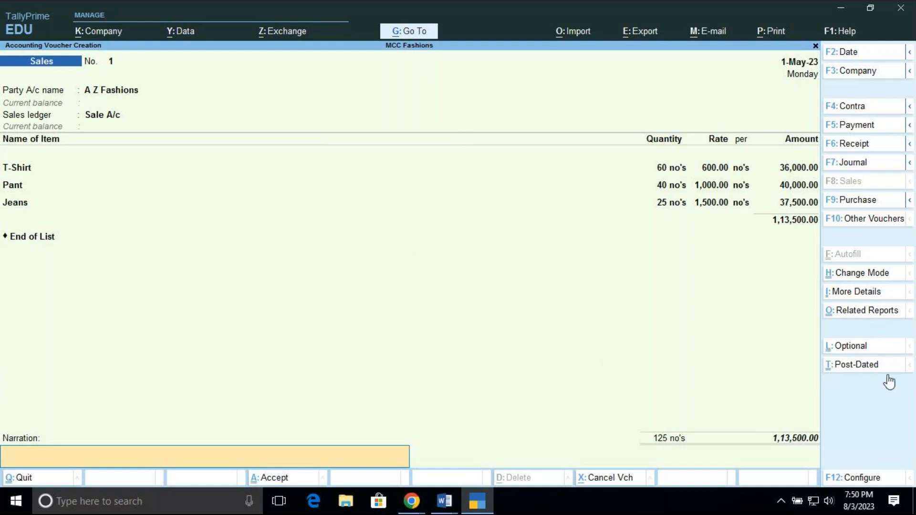
Open the Sales voucher configuration and set both Show more configurations and Show all configurations to Yes
click(861, 479)
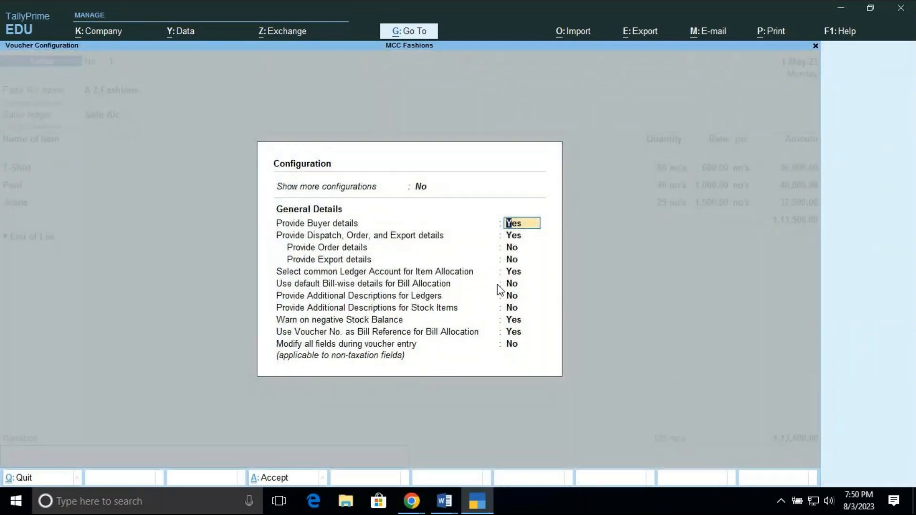
click(420, 193)
text(Y)
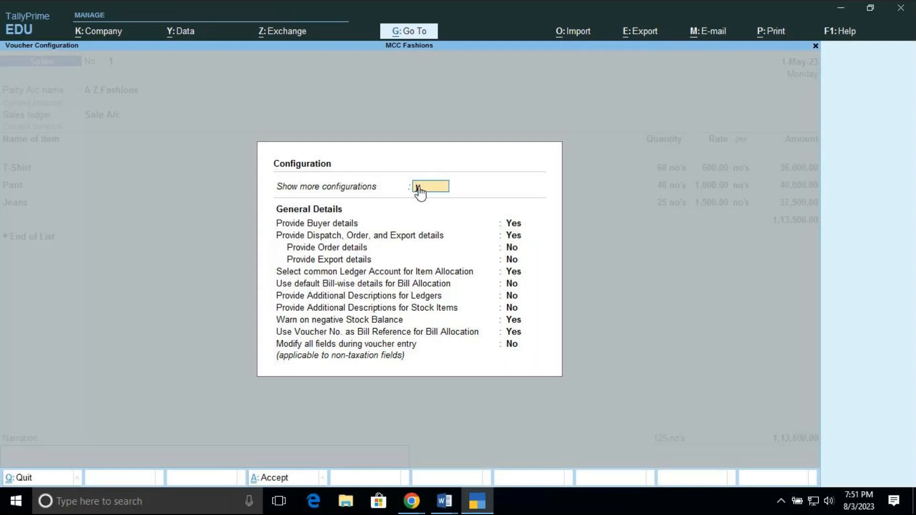
key(Return)
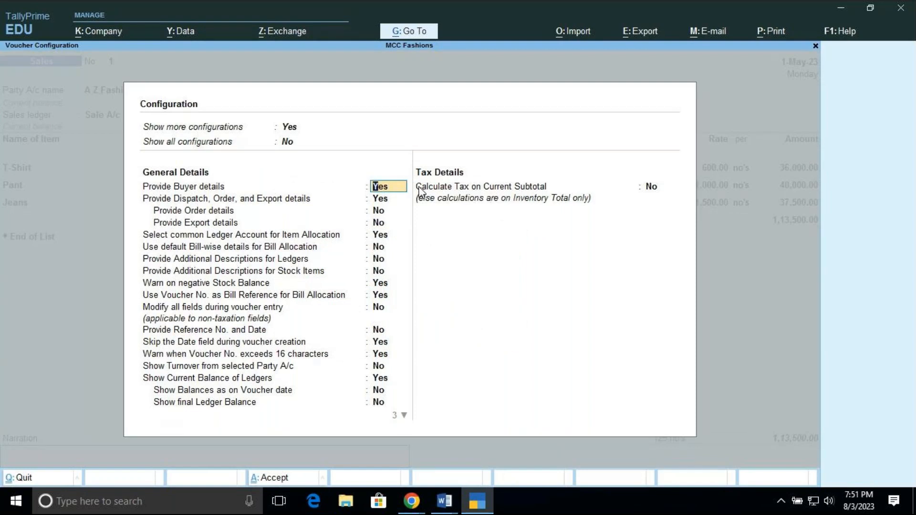
click(288, 142)
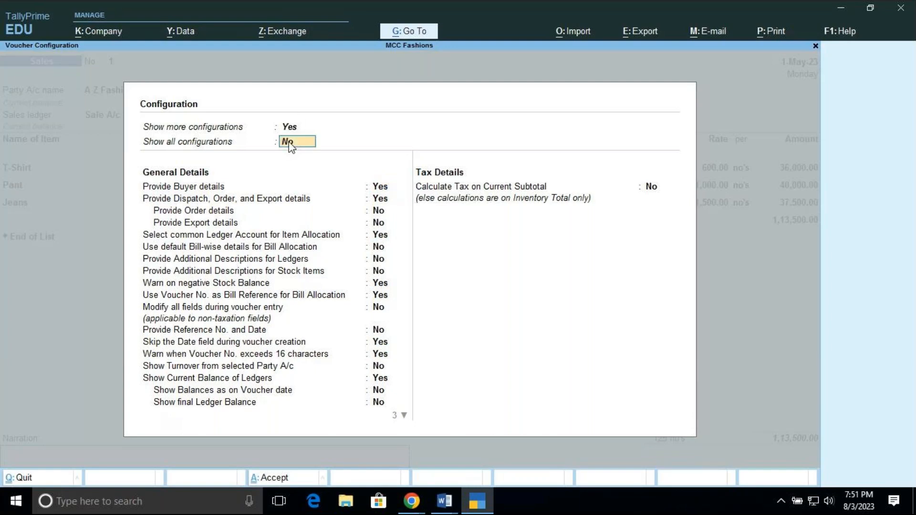
key(y)
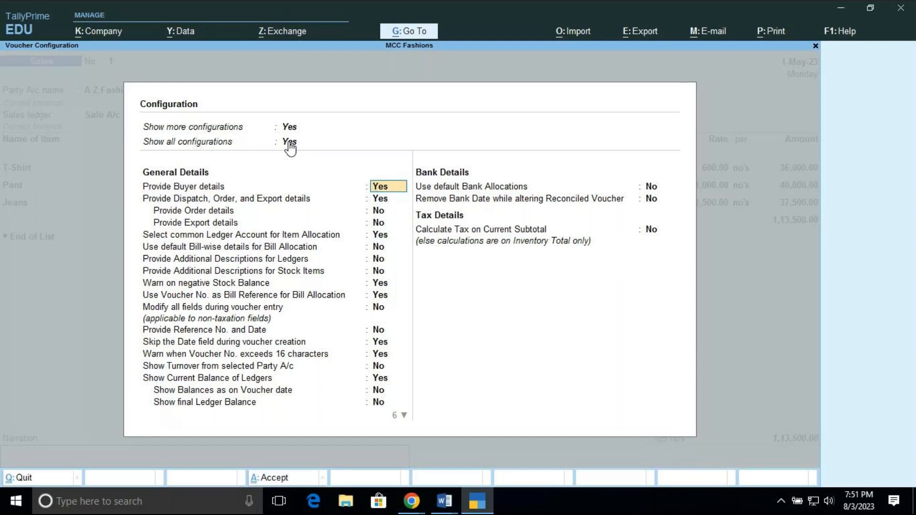
Set Provide Reference No. and Date to Yes in the voucher configuration, keeping the preceding options as they are
key(Return)
key(Return)
key(Return)
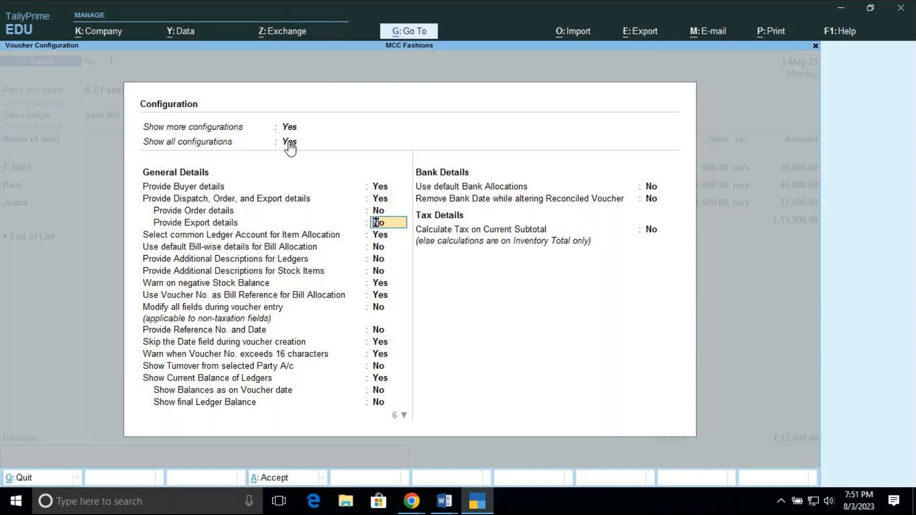
key(Return)
key(Return)
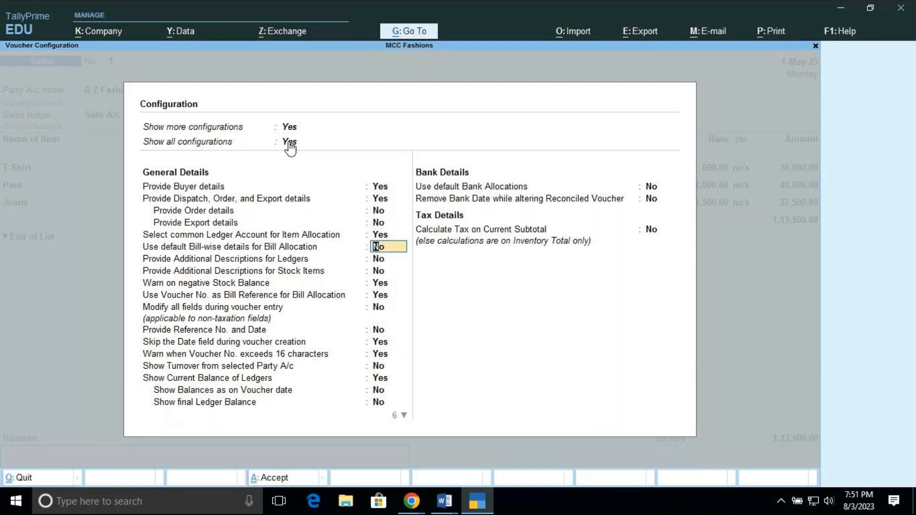
key(Return)
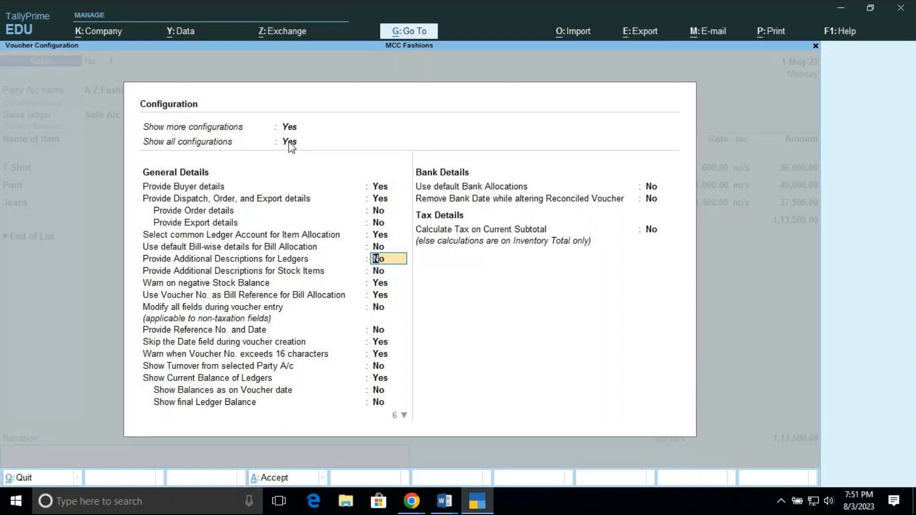
key(Return)
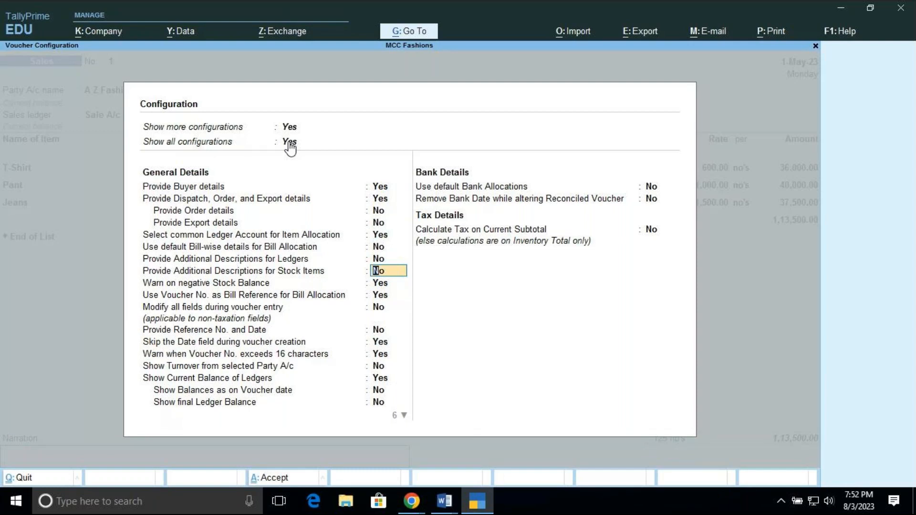
key(Return)
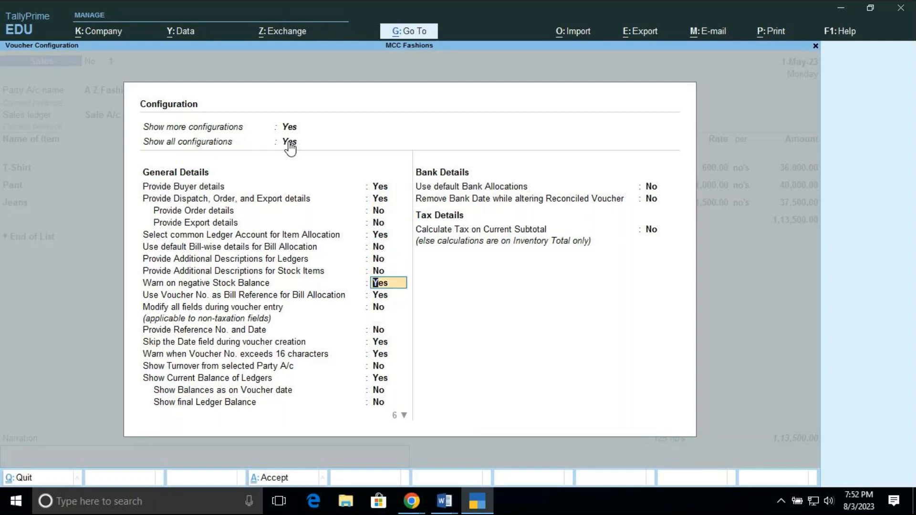
key(Return)
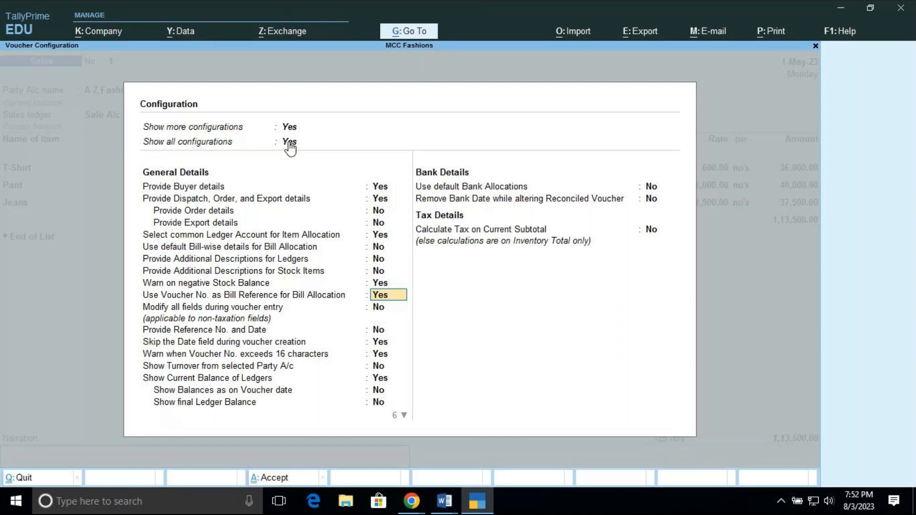
key(Return)
key(Return)
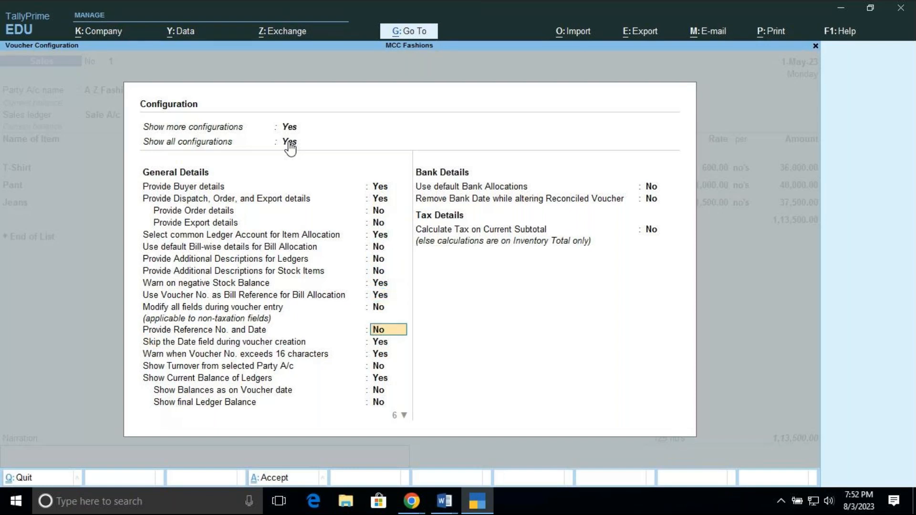
text(y)
key(Return)
key(Return)
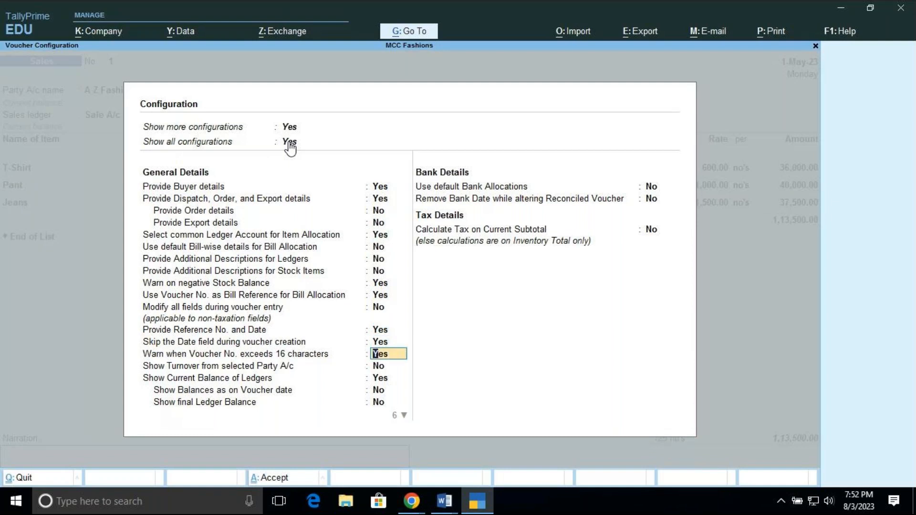
Enable Show Turnover from selected Party A/c and Show Balances as on Voucher date, and save the voucher configuration
key(Return)
text(y)
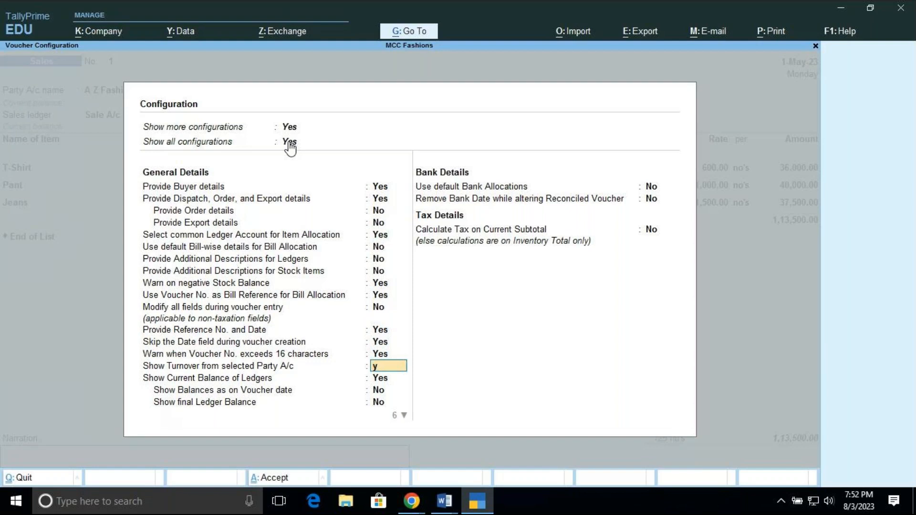
key(Return)
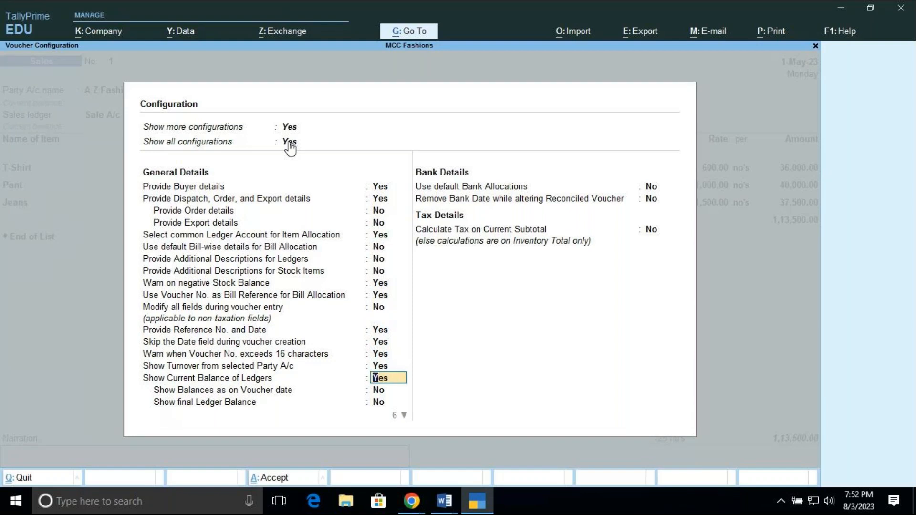
key(Return)
text(y)
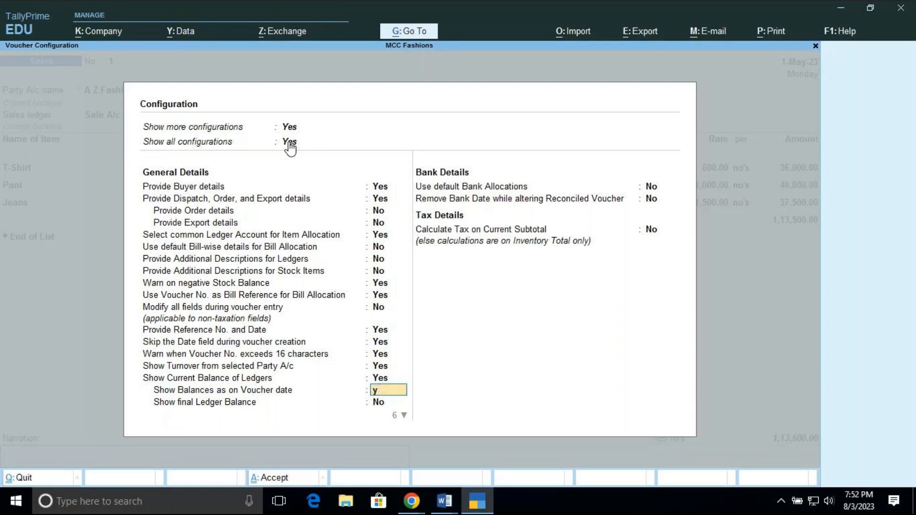
key(Return)
key(Return)
key(Return)
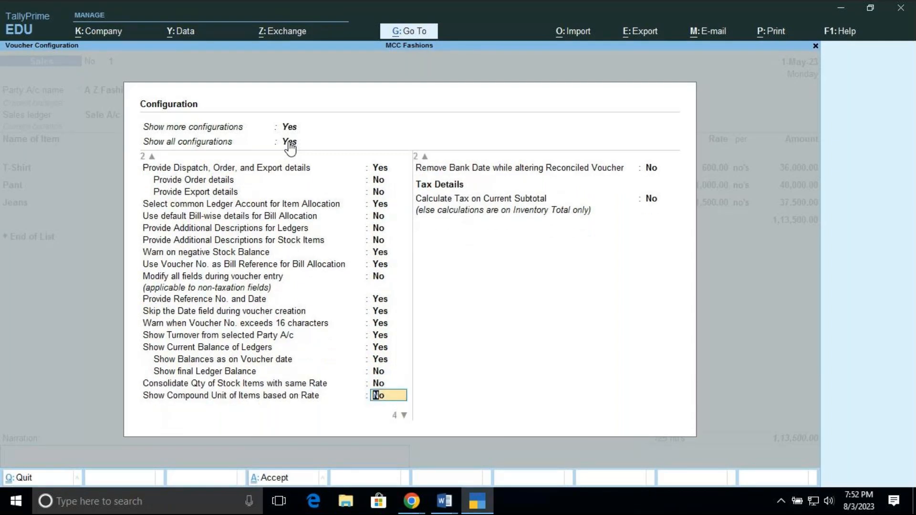
key(Return)
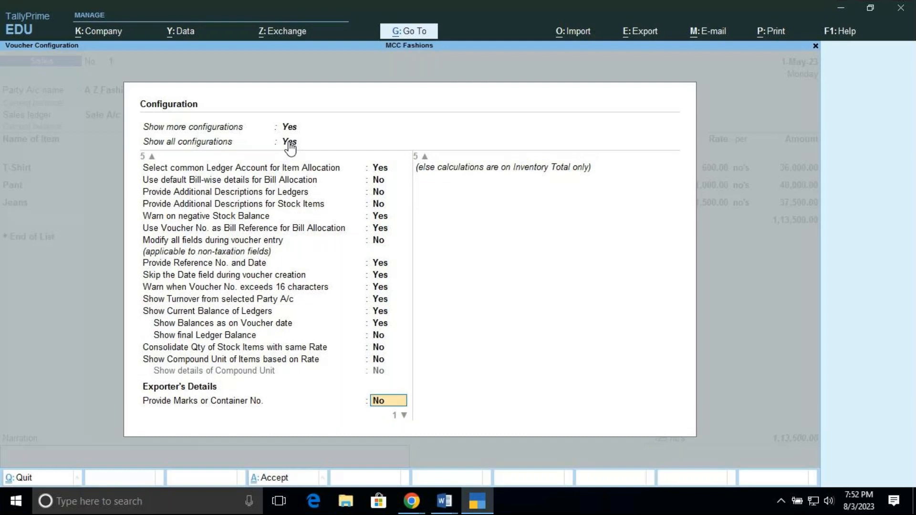
key(ctrl+a)
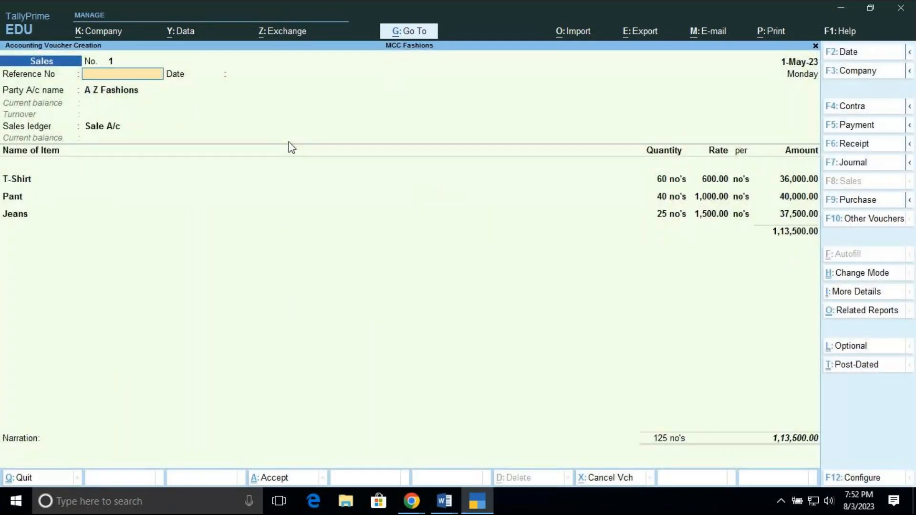
Enter S-01 as the Sales voucher's reference number and accept 1-May-23 as its date
text(s)
key(BackSpace)
text(S-01)
key(Return)
key(Return)
key(Return)
key(Return)
key(Return)
key(Return)
key(Return)
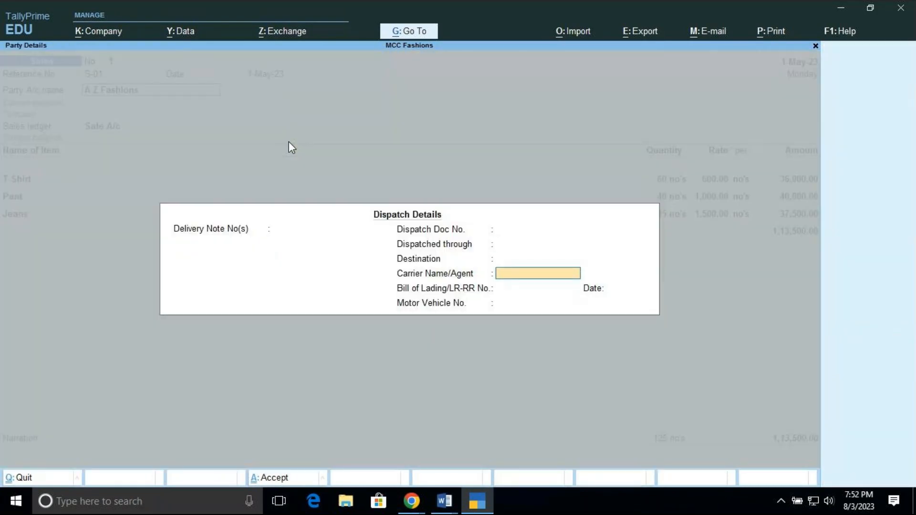
Keep A Z Fashions as the party and accept its dispatch and party details
key(ctrl+a)
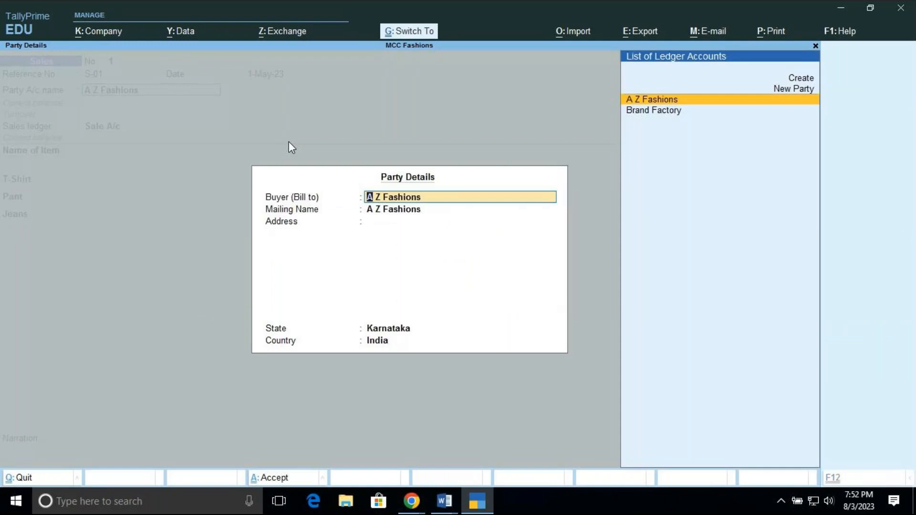
key(ctrl+a)
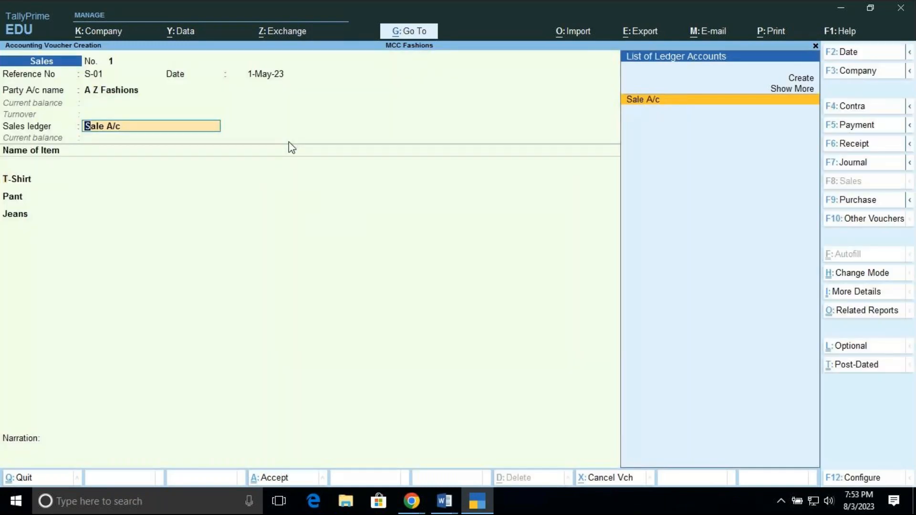
Keep Sale A/c as the sales ledger and accept the existing Jeans allocation to move past the item list
key(Return)
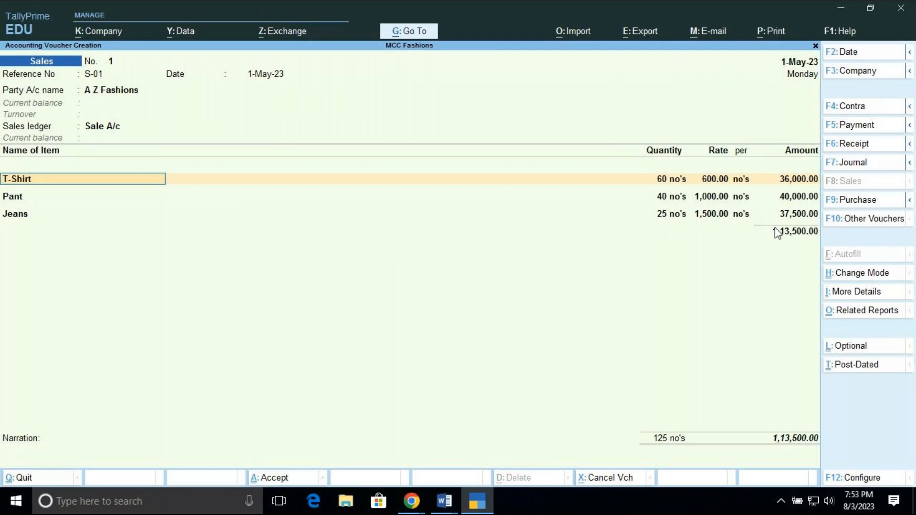
click(18, 216)
click(17, 215)
key(Return)
key(Return)
key(Return)
key(Return)
key(Return)
key(Return)
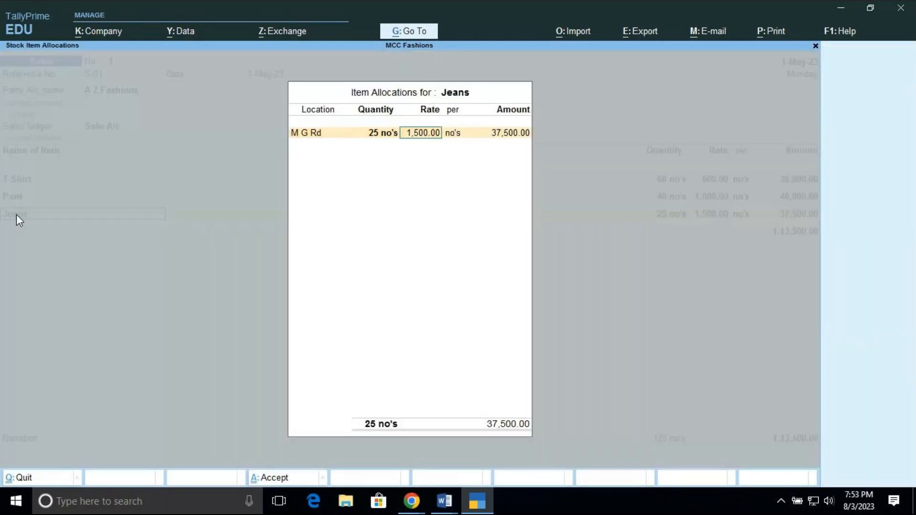
key(Return)
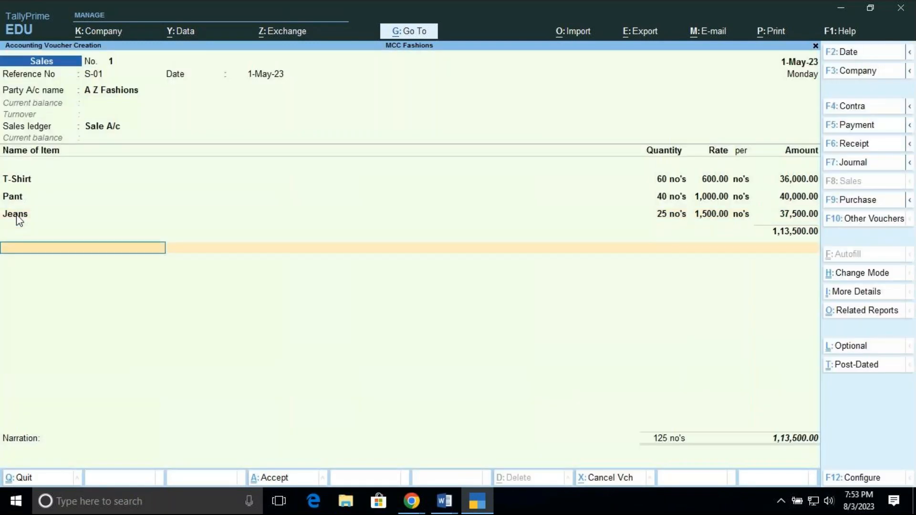
End the item list and accept the bill-wise details for A Z Fashions as New Ref S-01 for 1,13,500.00 Dr
key(Return)
key(Return)
key(Return)
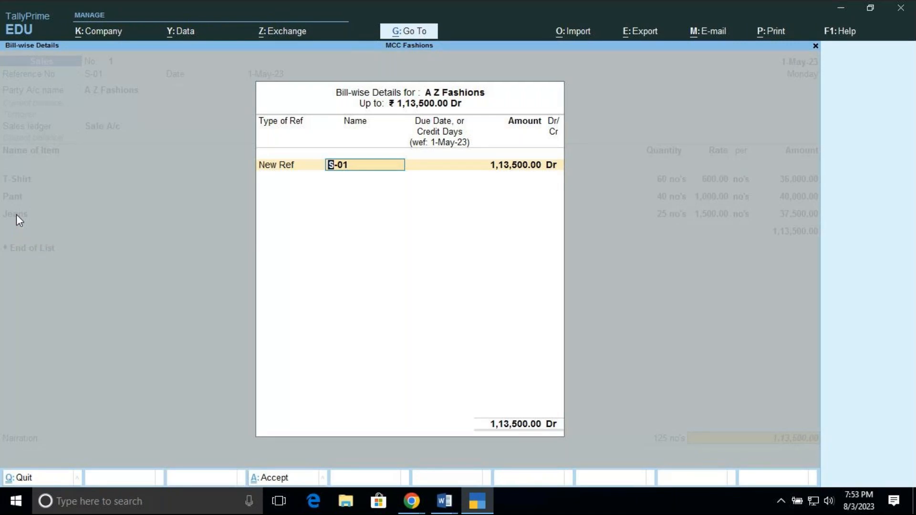
key(Return)
key(Return)
key(Return)
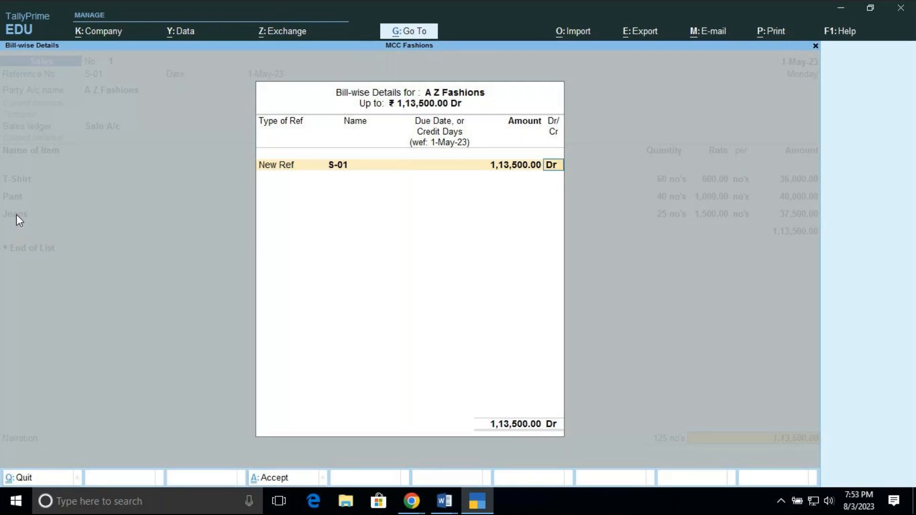
key(Return)
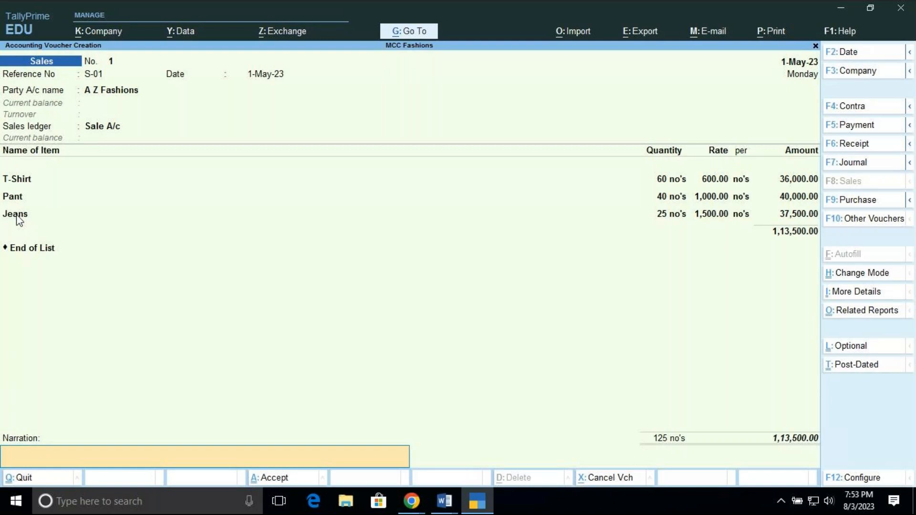
Enter the narration "BEING STOCK ITEM SOLD" and save the Sales voucher
text(BEING STOCK ITEM SOLD)
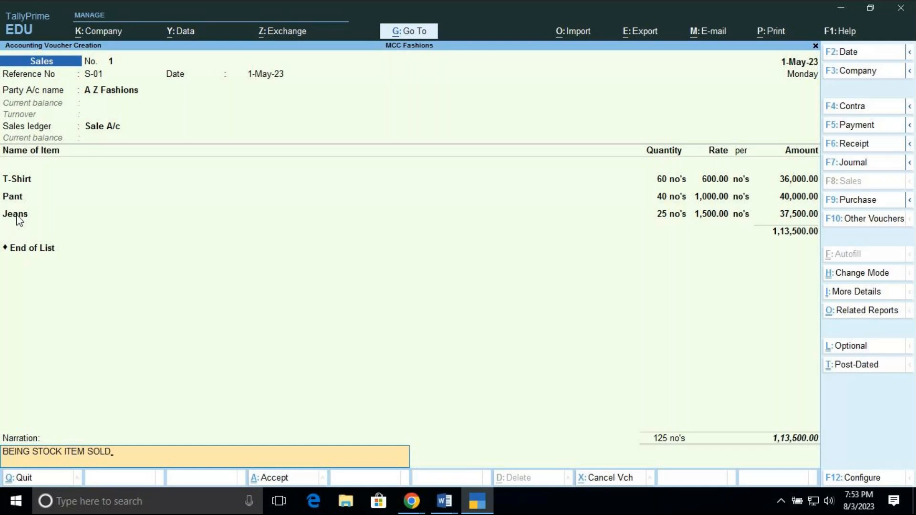
key(Return)
key(Return)
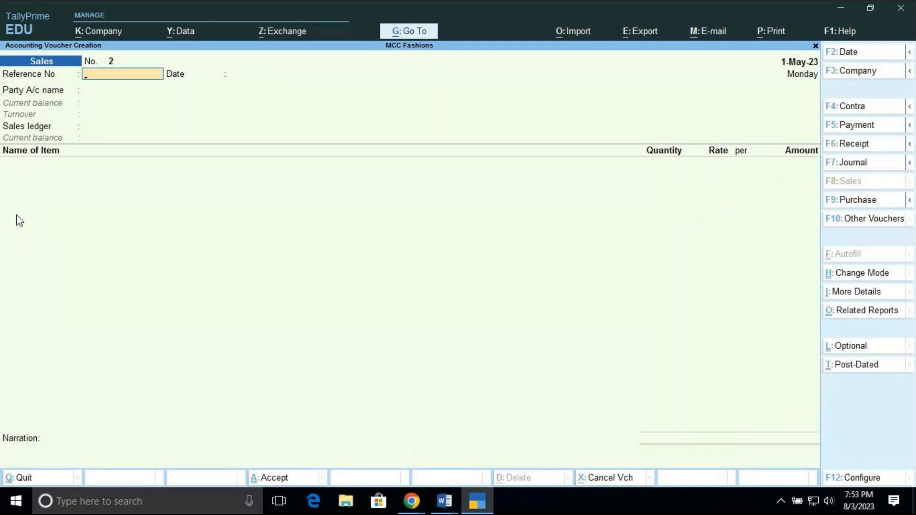
Reopen the saved A Z Fashions sales voucher, examine its enlarged invoice print preview down to the signatory section, and return to the voucher
key(Page_Up)
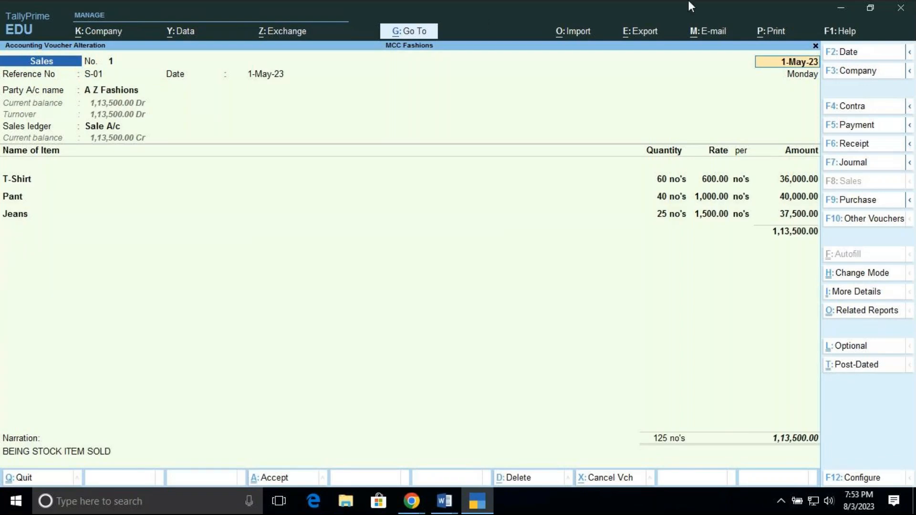
click(770, 33)
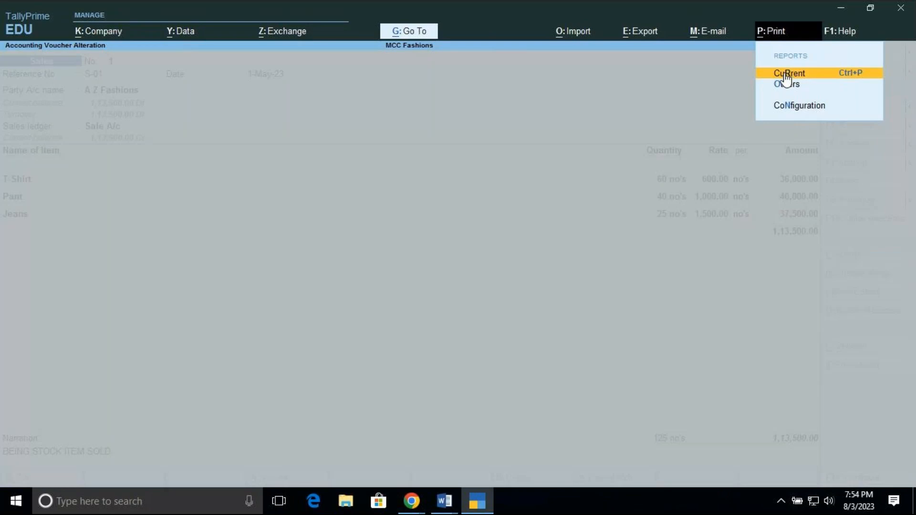
click(787, 74)
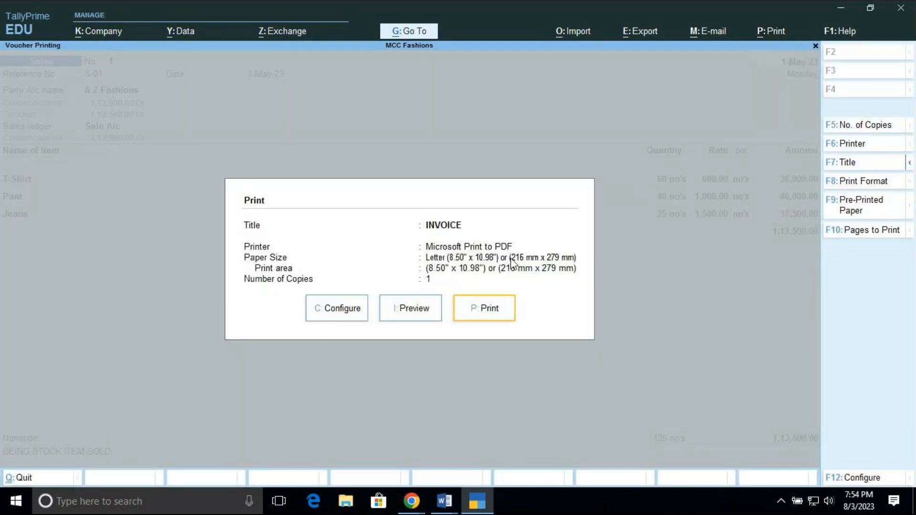
click(413, 311)
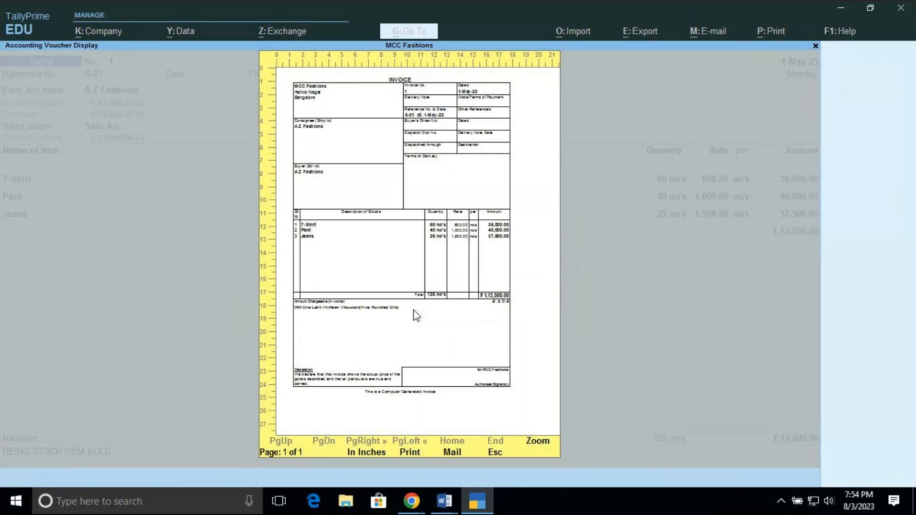
click(537, 442)
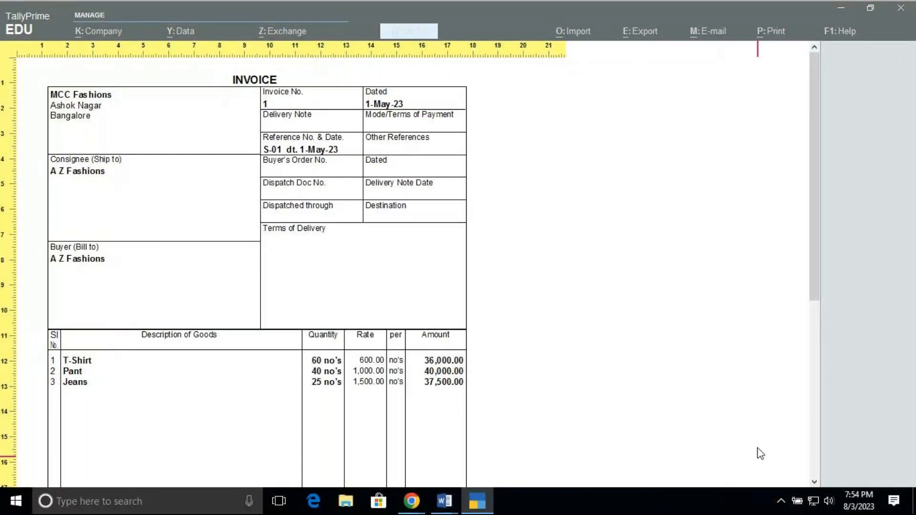
mouse_move(813, 272)
mouse_down()
mouse_move(814, 330)
mouse_move(856, 403)
mouse_up()
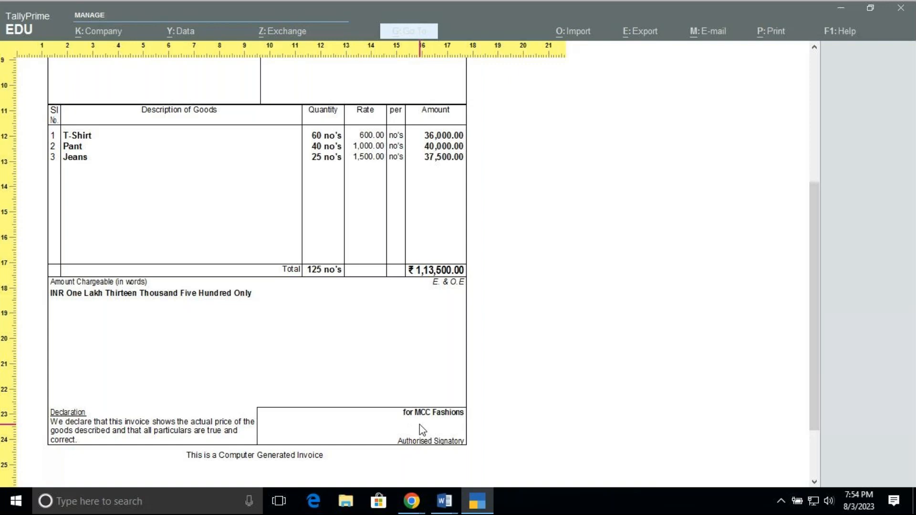
key(Escape)
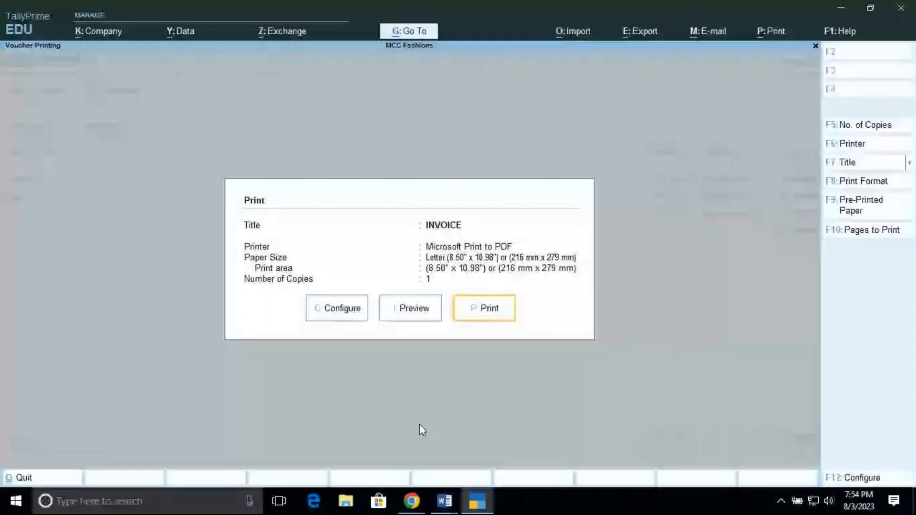
key(Escape)
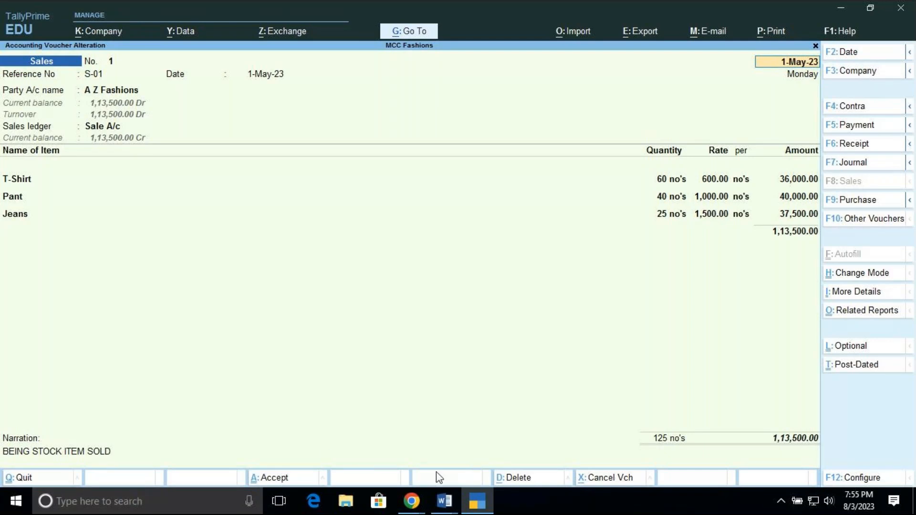
Switch to the GoTo meeting window in Chrome
click(406, 509)
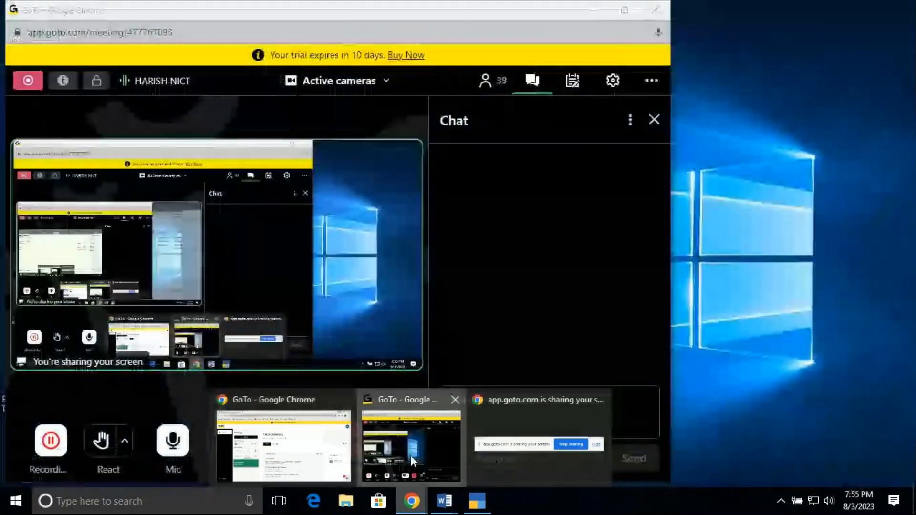
click(411, 455)
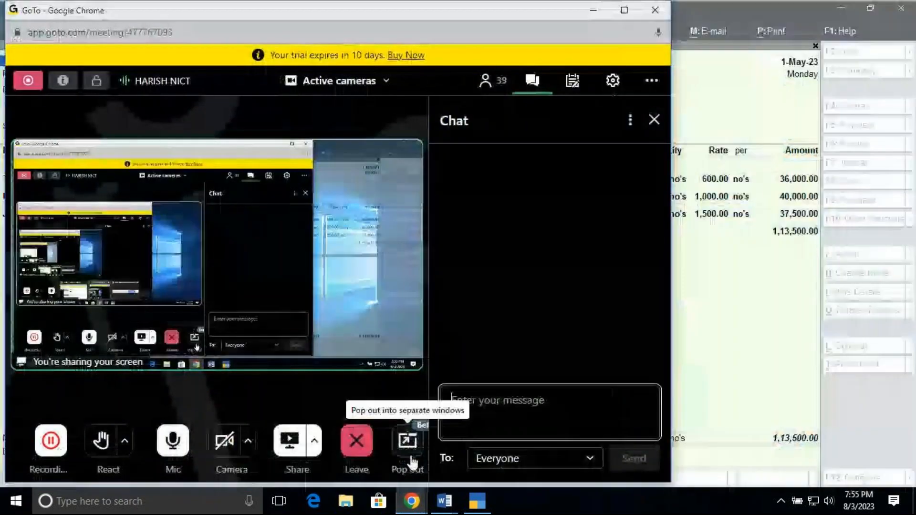